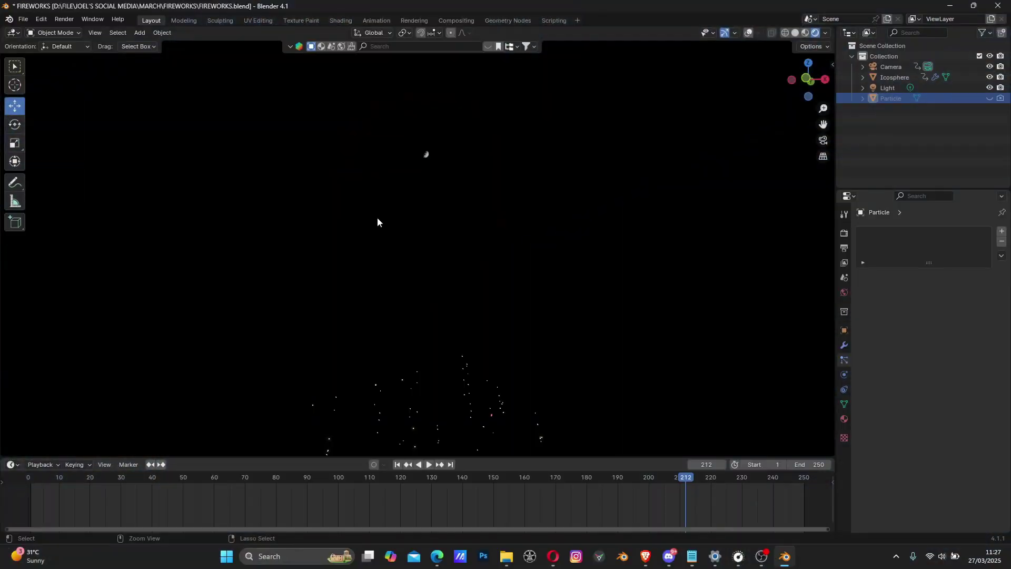
- Start a new default scene and discard the unsaved changes to FIREWORKS.blend
key("ctrl+n")
left_click(377, 217)
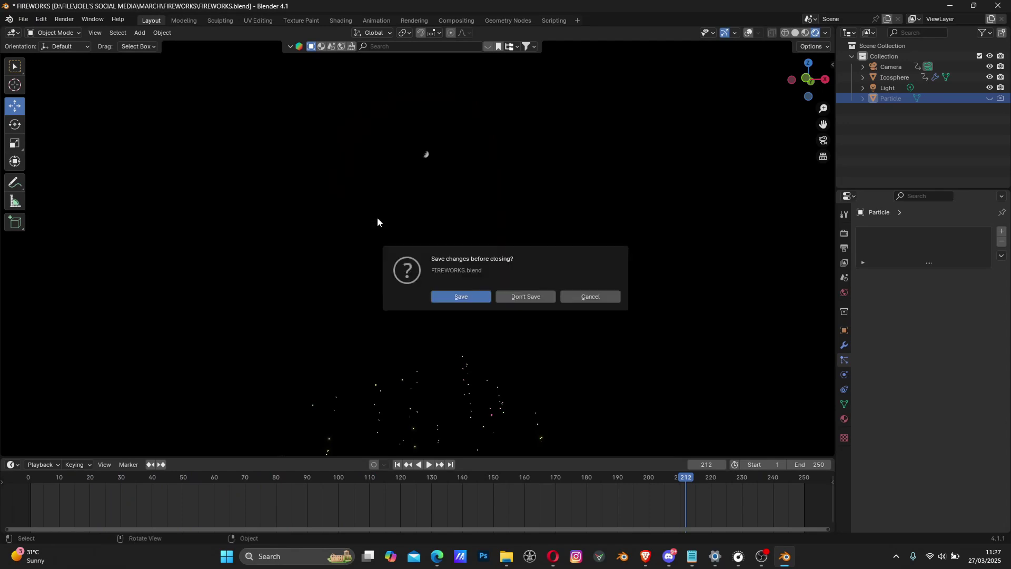
left_click(511, 297)
- Add a new particle system to the default cube
middle_click_drag(404, 261, 499, 282)
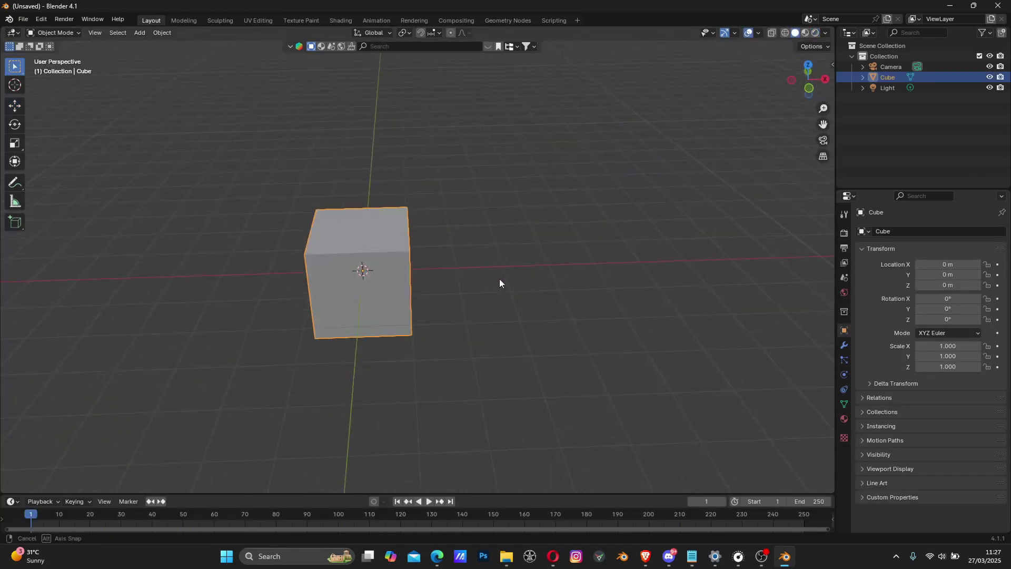
middle_click_drag(350, 286, 558, 263)
scroll(440, 255, "up", 2)
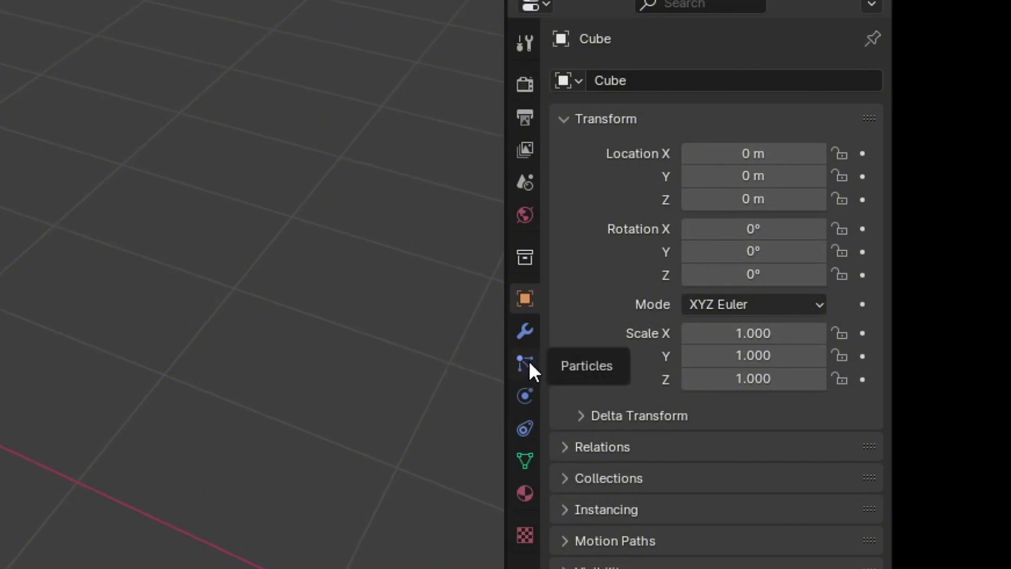
left_click(530, 363)
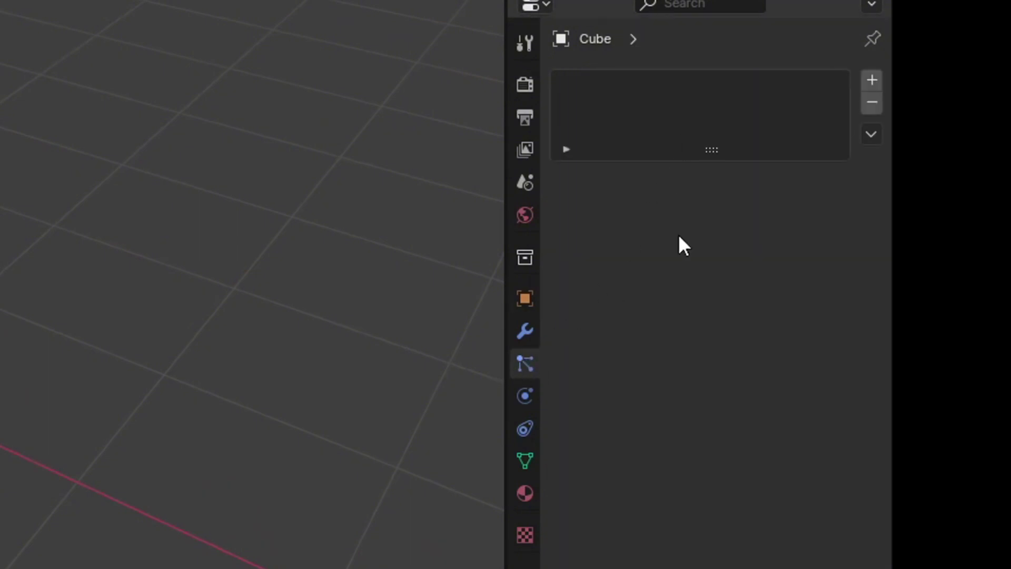
left_click(872, 82)
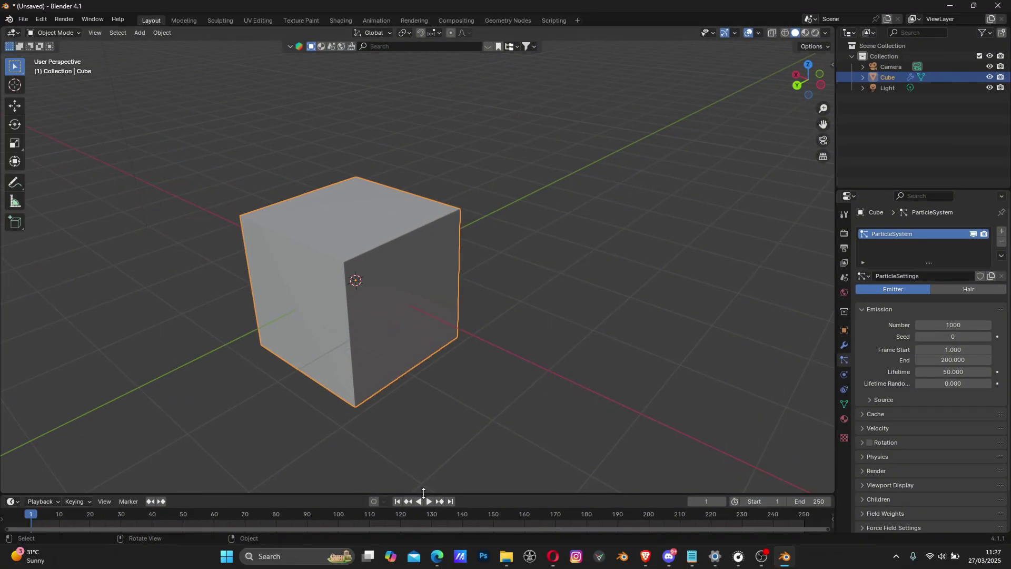
- Enlarge the timeline area and play the animation to examine how the cube emits particles over the frame range, stopping playback at the end
left_click_drag(423, 492, 429, 451)
left_click(427, 461)
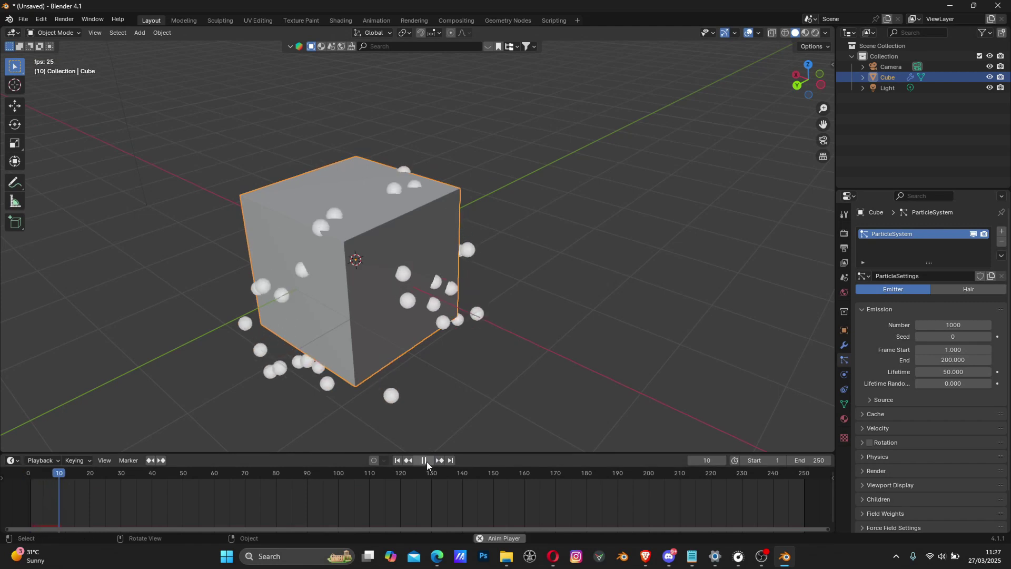
middle_click_drag(324, 308, 412, 227, "shift")
scroll(477, 274, "up", 2)
scroll(400, 304, "down", 2)
scroll(459, 319, "down", 3)
scroll(456, 319, "down", 5)
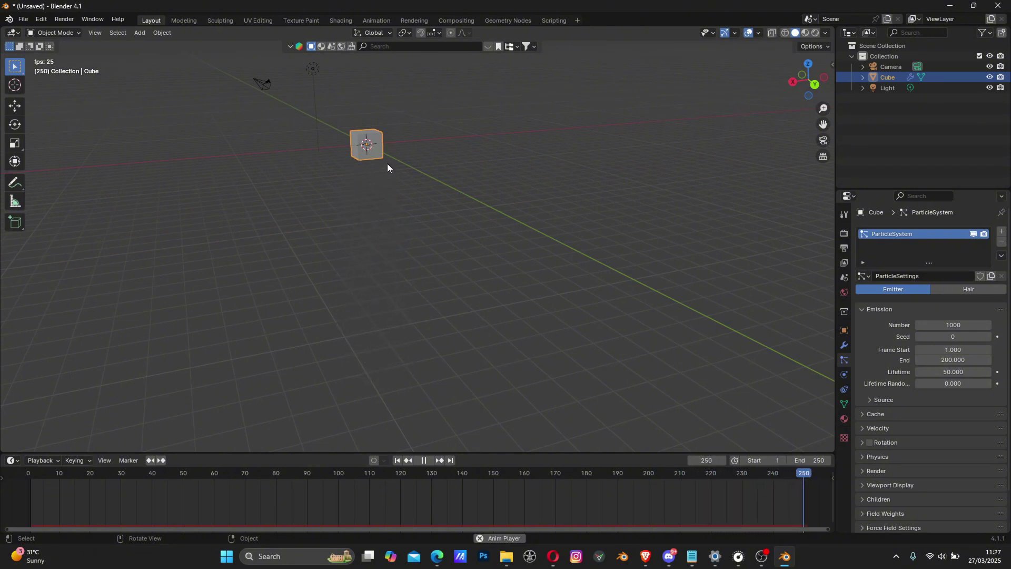
scroll(387, 163, "up", 2)
middle_click_drag(356, 122, 384, 131, "shift")
scroll(384, 132, "down", 1)
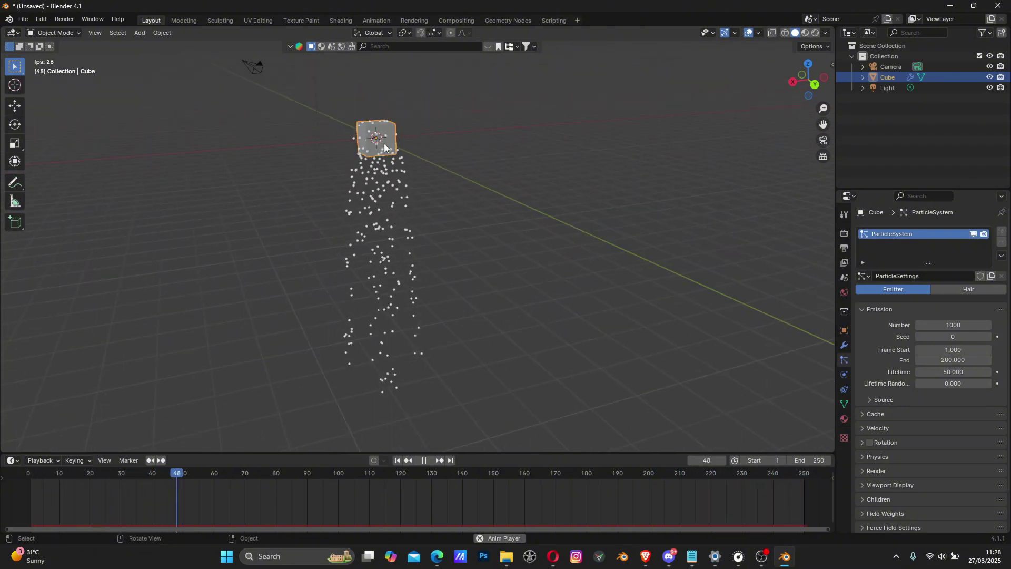
scroll(384, 133, "up", 2)
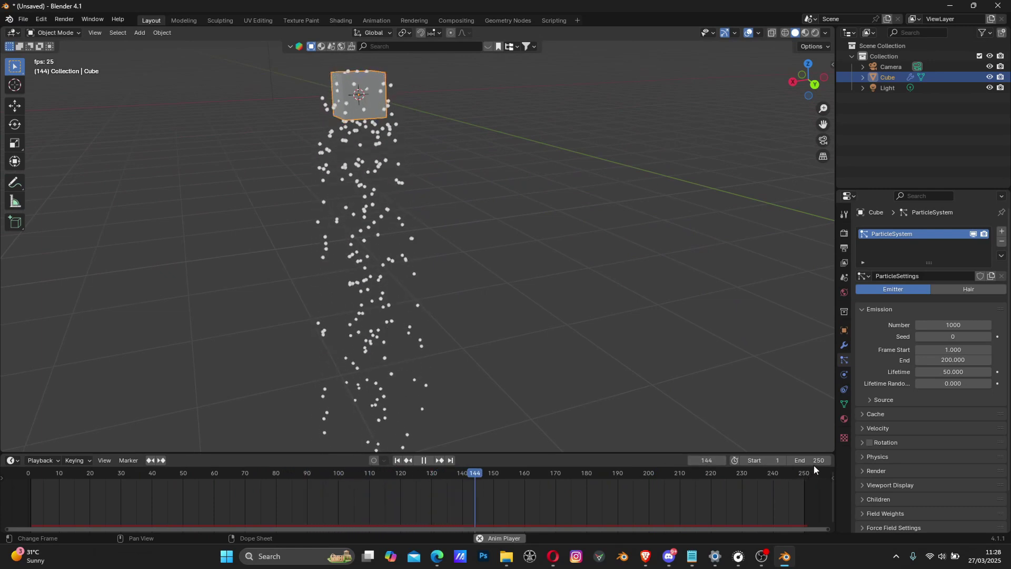
left_click(424, 461)
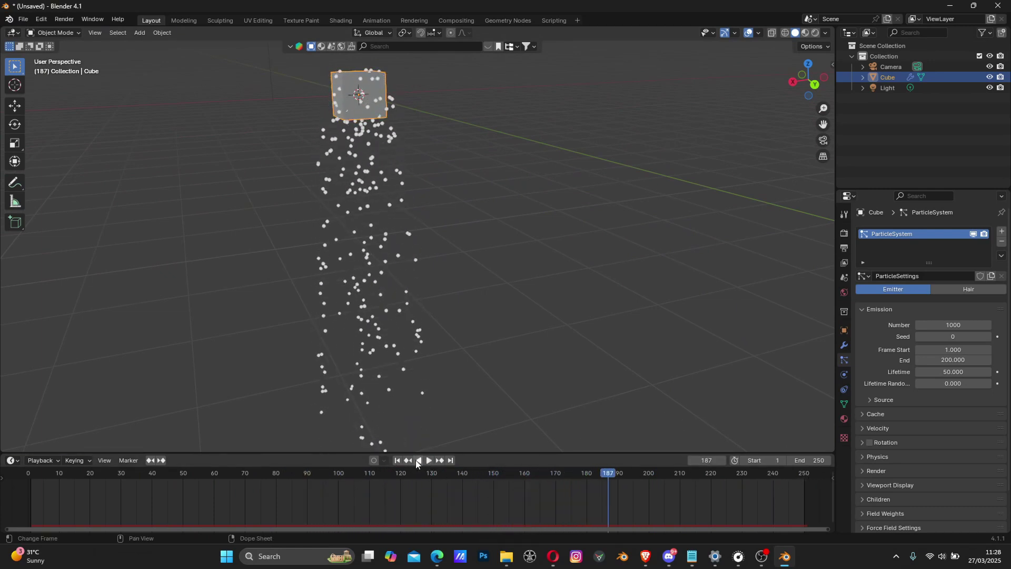
- Return to the first frame and set the particle emission Number to 100
left_click(398, 462)
middle_click_drag(405, 166, 434, 230, "shift")
scroll(429, 224, "up", 3)
middle_click_drag(376, 185, 390, 276, "shift")
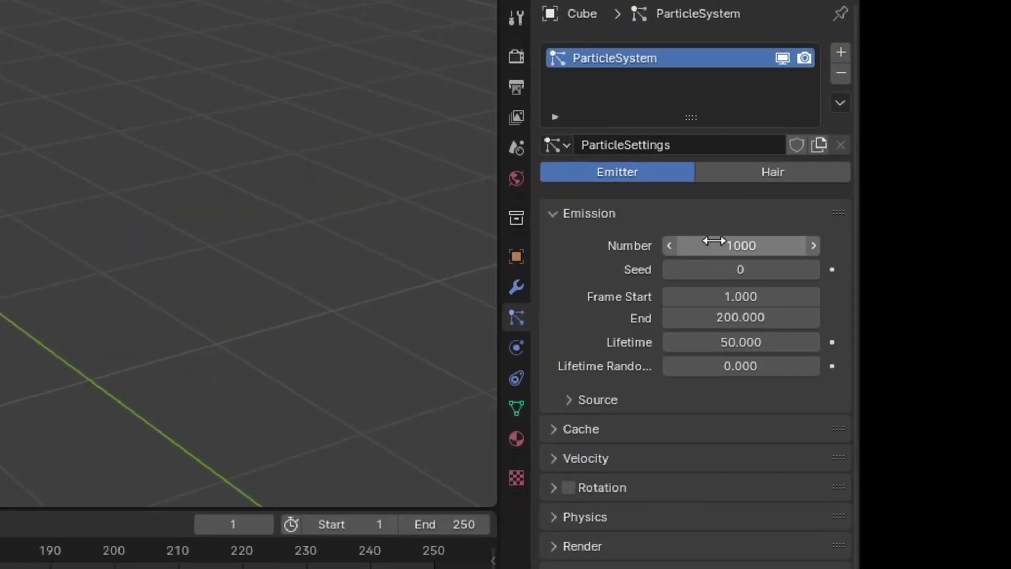
left_click(905, 310)
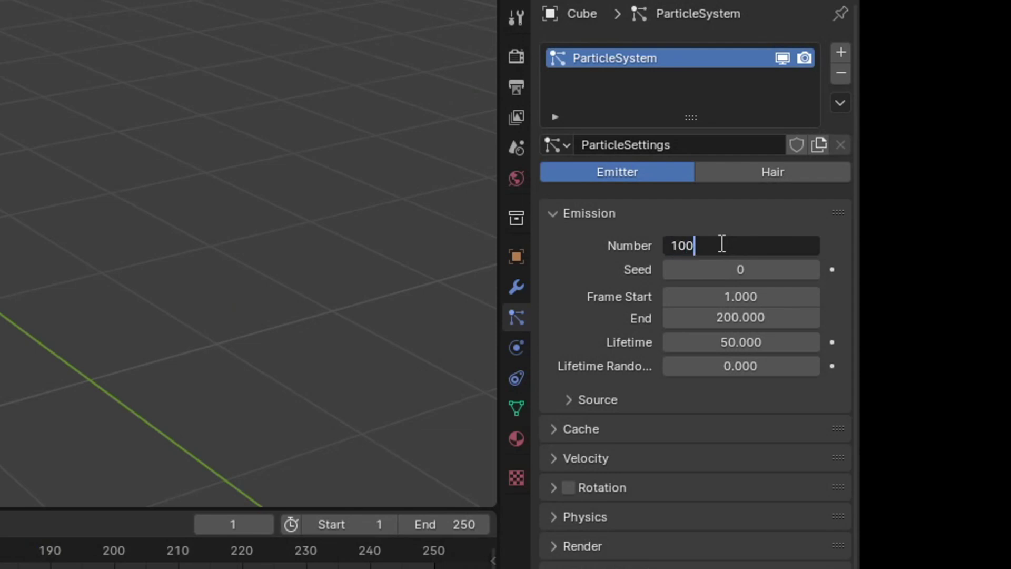
type("100")
key("Return")
- Play the animation and set the particle emission Number to 5000
key("space")
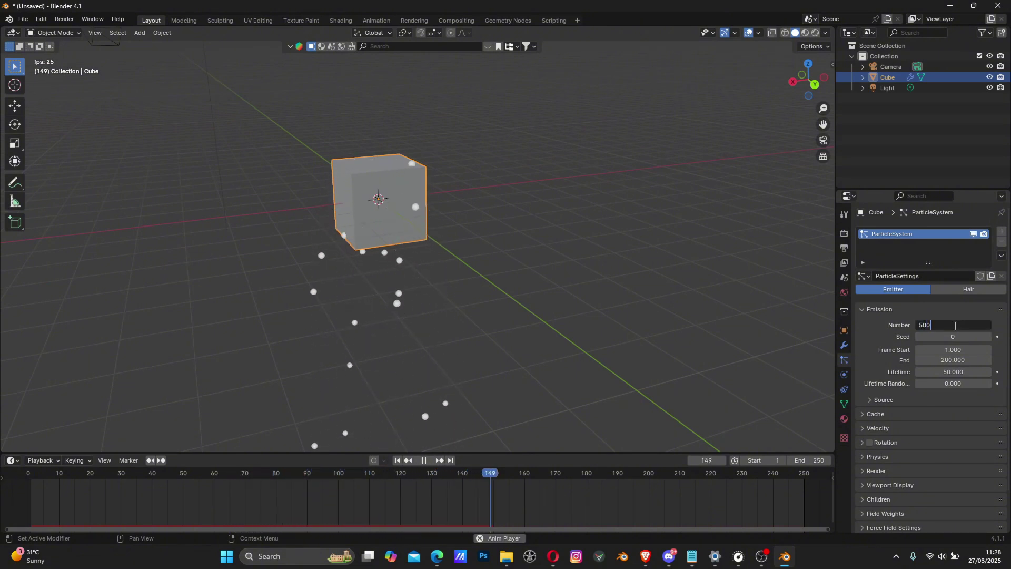
key("Return")
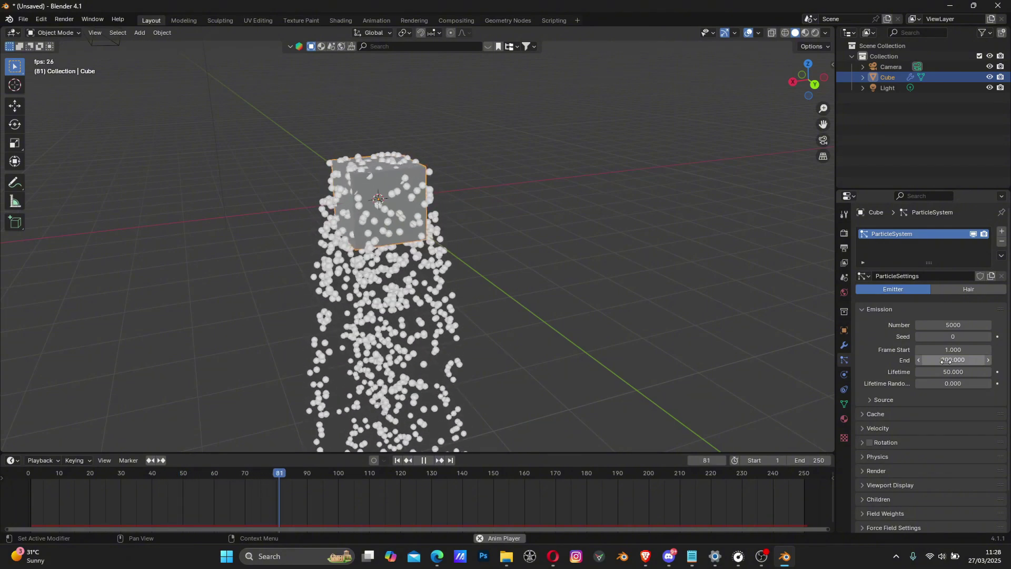
- Try 50 as the emission End frame, settle on 100, and play back the emission from near the start
left_click(953, 360)
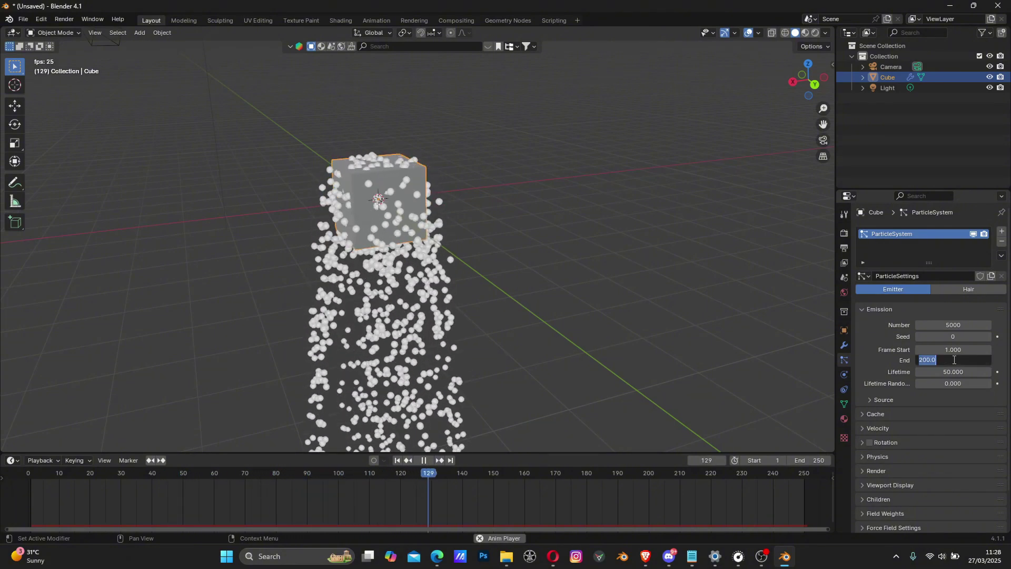
type("50")
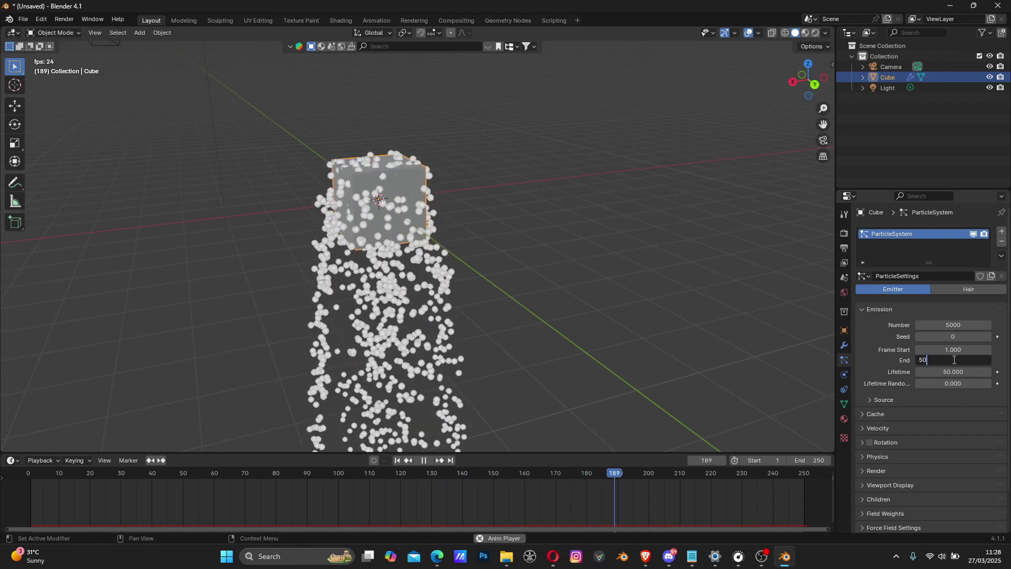
key("Return")
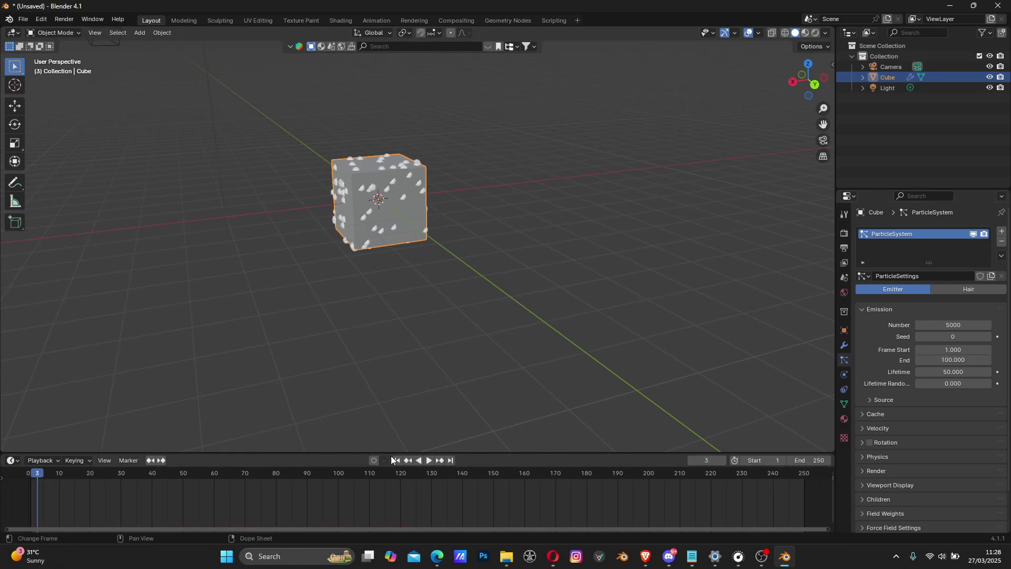
left_click(429, 460)
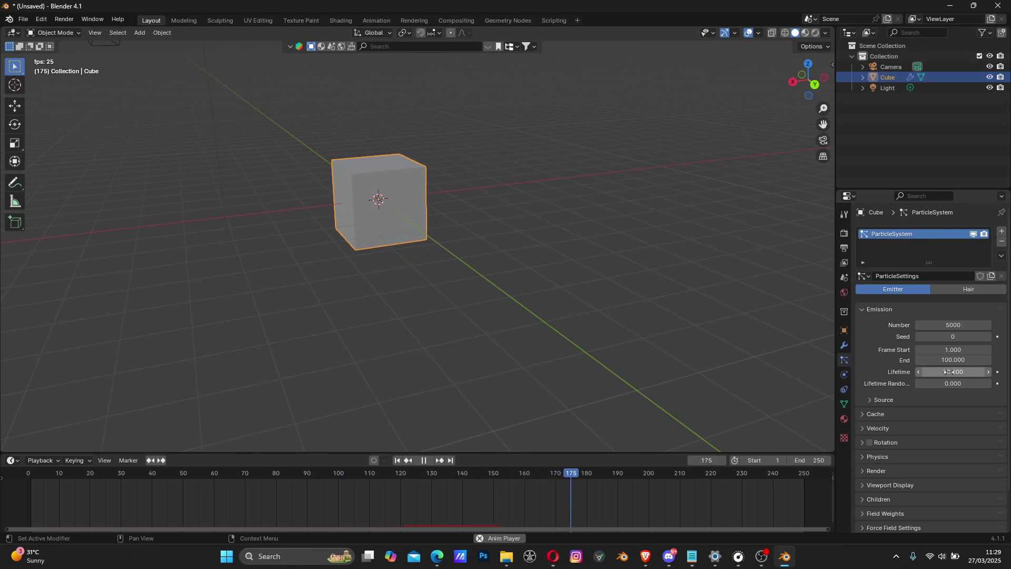
left_click(37, 474)
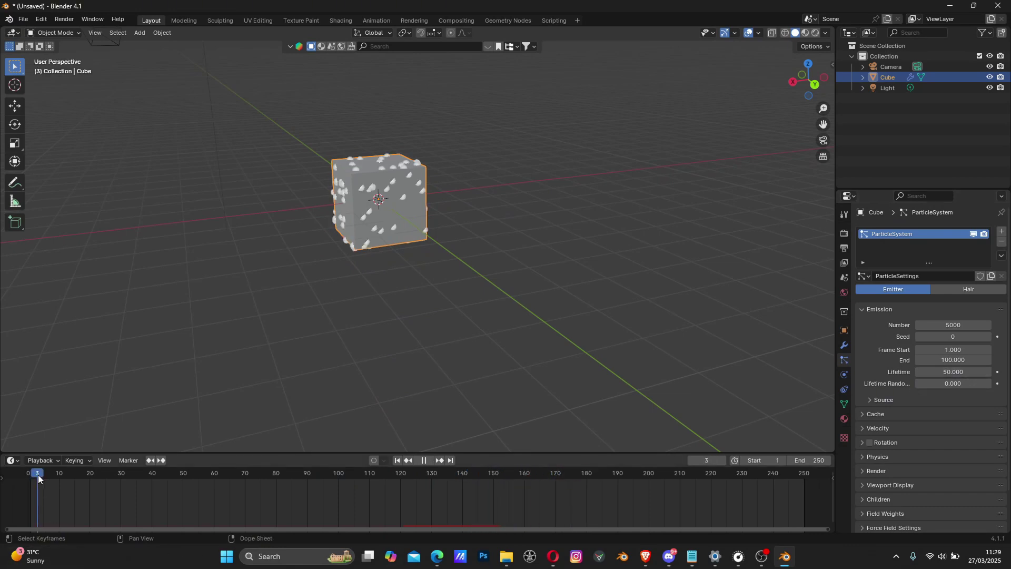
- Set the particle Lifetime to 10 and play back the animation
scroll(335, 312, "down", 3)
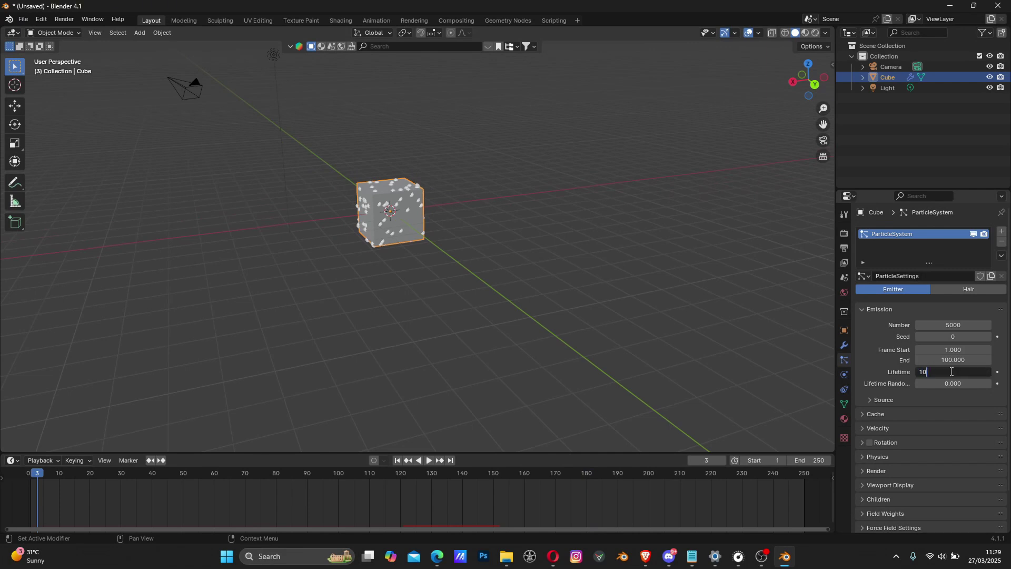
left_click(426, 463)
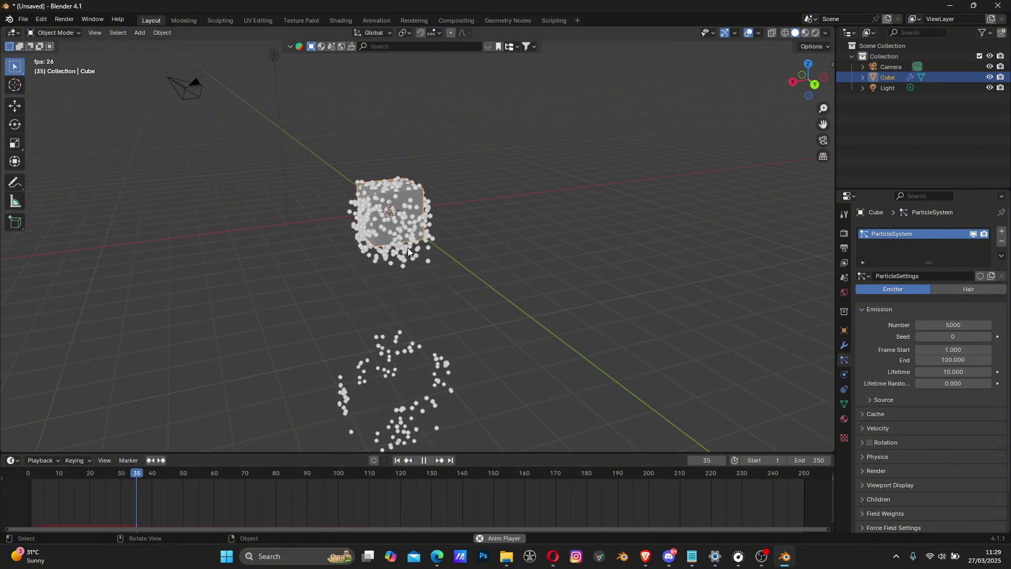
scroll(400, 251, "up", 2)
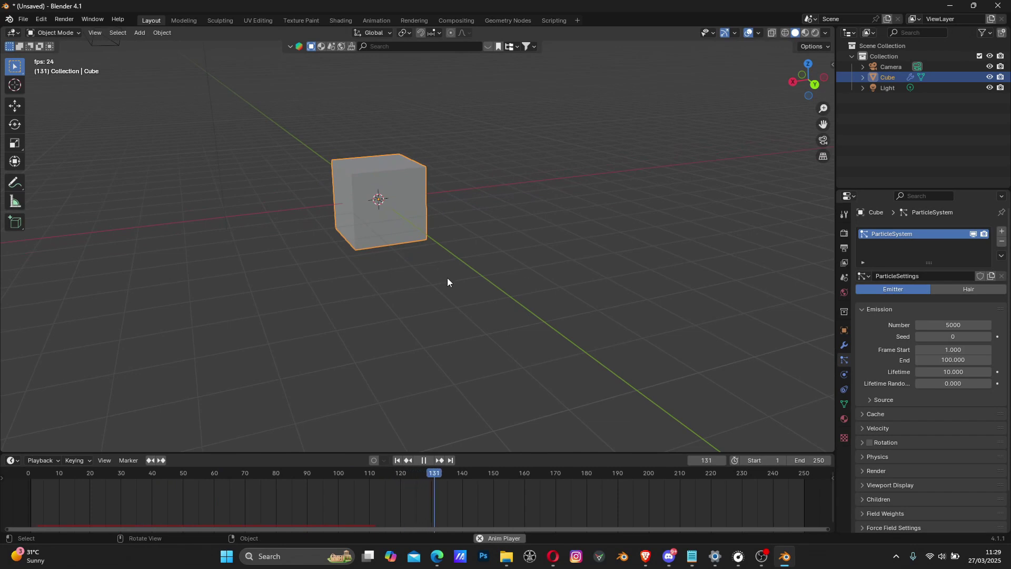
- Set the particle Lifetime to 200 and play the animation from the first frame to check the longer particle trail
left_click(395, 461)
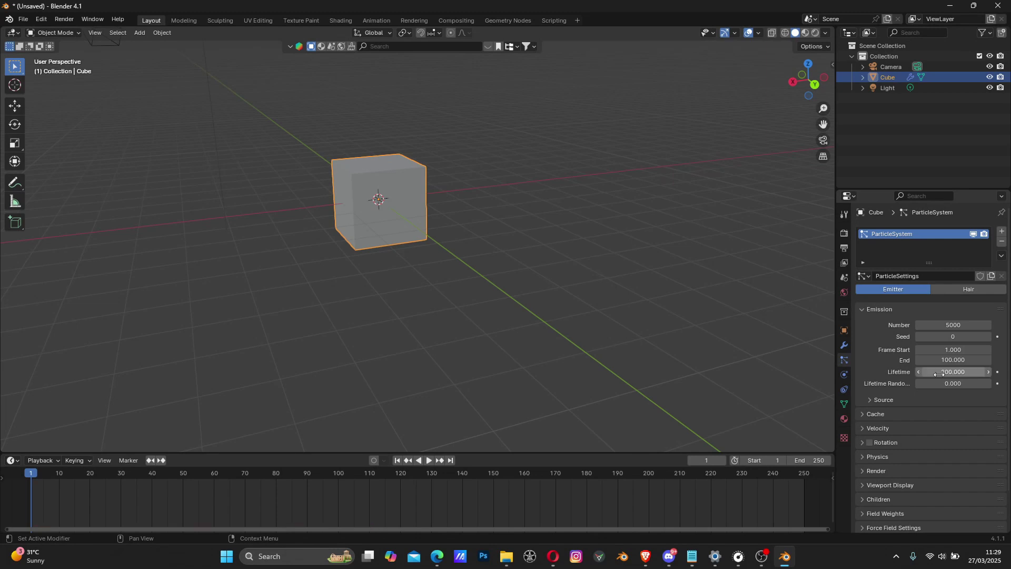
key("space")
scroll(432, 340, "down", 1)
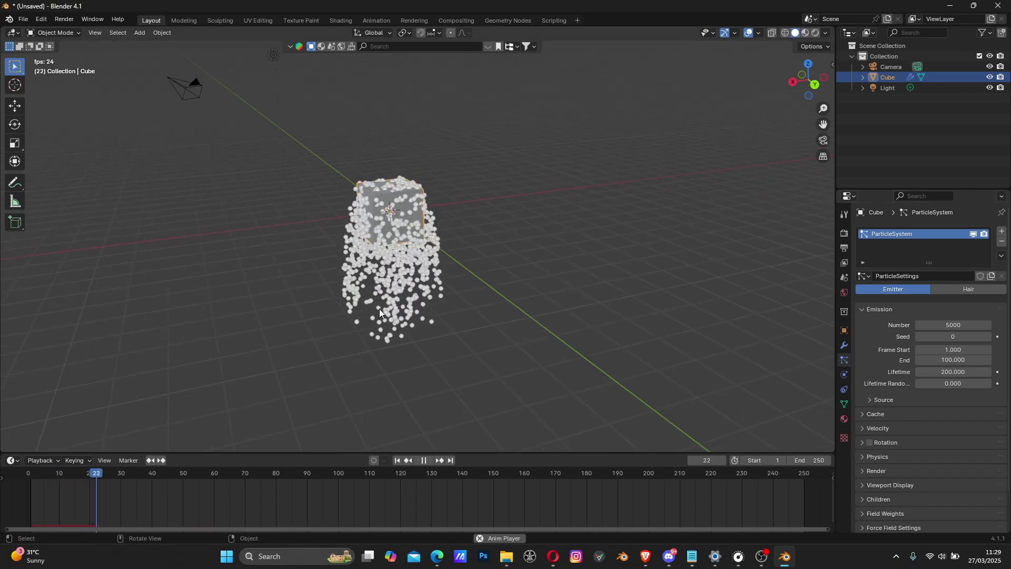
scroll(380, 307, "down", 3)
scroll(421, 371, "down", 3)
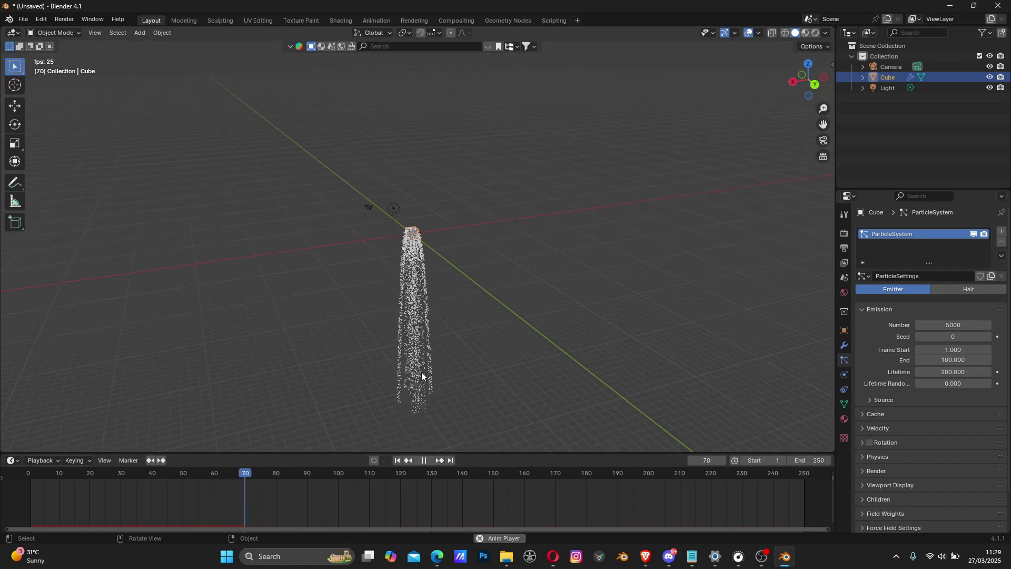
key("space")
scroll(416, 371, "up", 3)
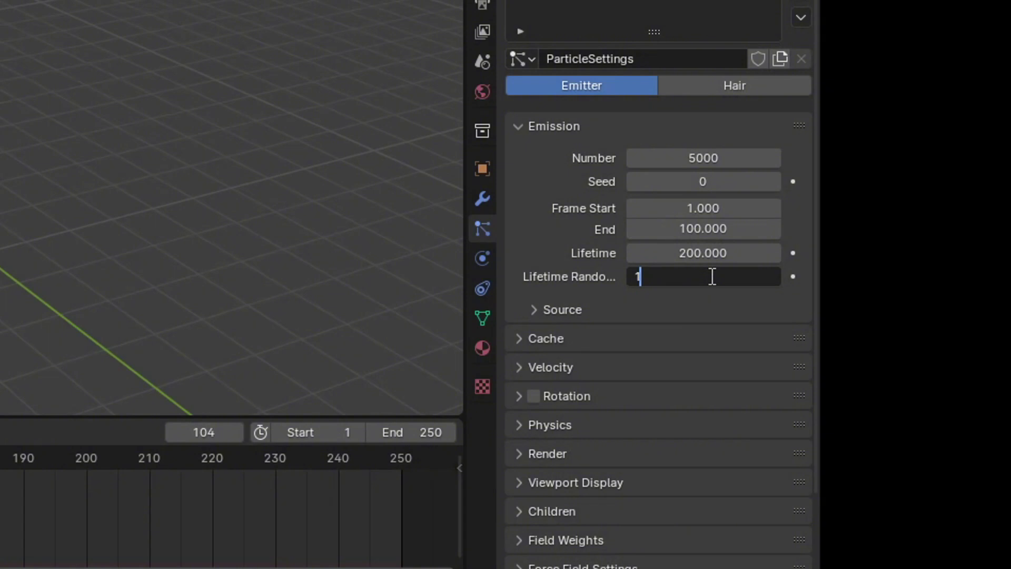
- Set the particle Lifetime Randomness to 1 and replay the emission from near the start of the timeline
left_click(711, 276)
type("1")
key("Return")
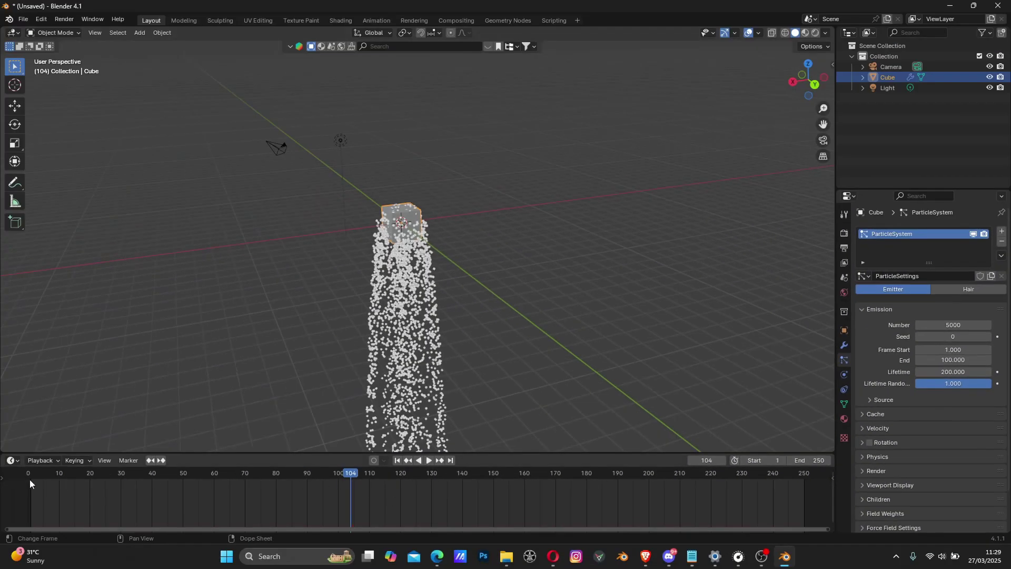
left_click(32, 478)
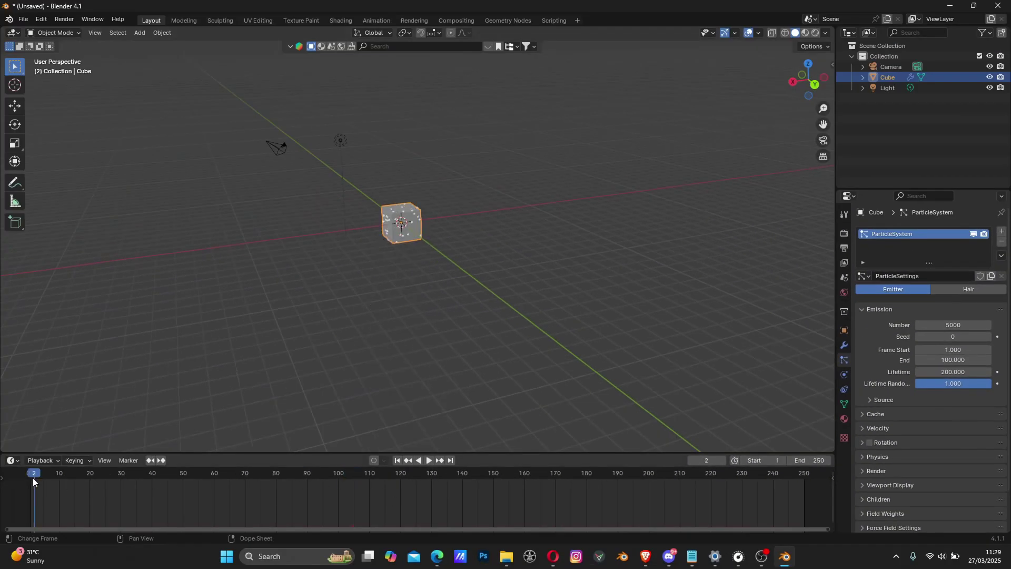
left_click(429, 460)
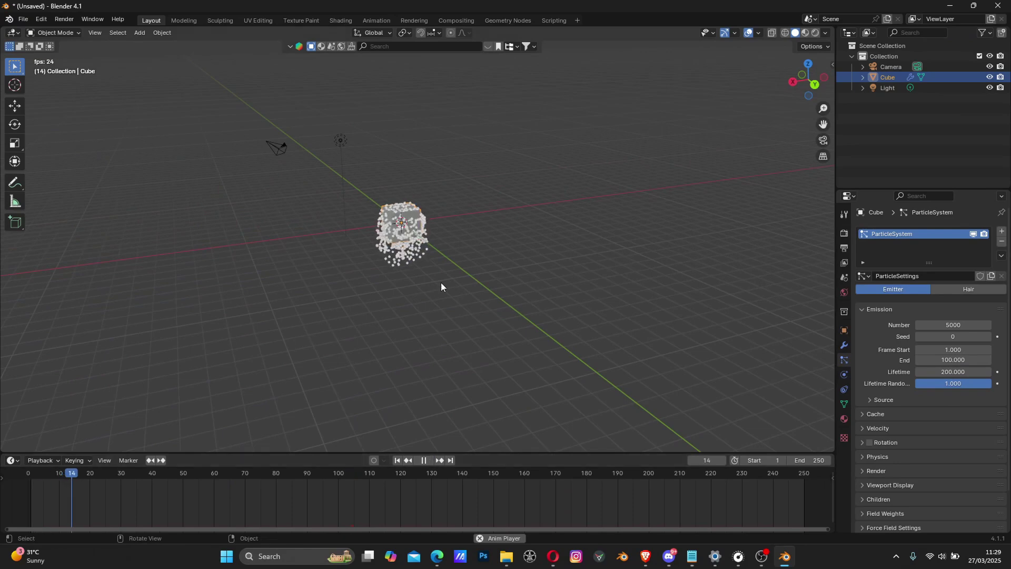
scroll(443, 273, "up", 3)
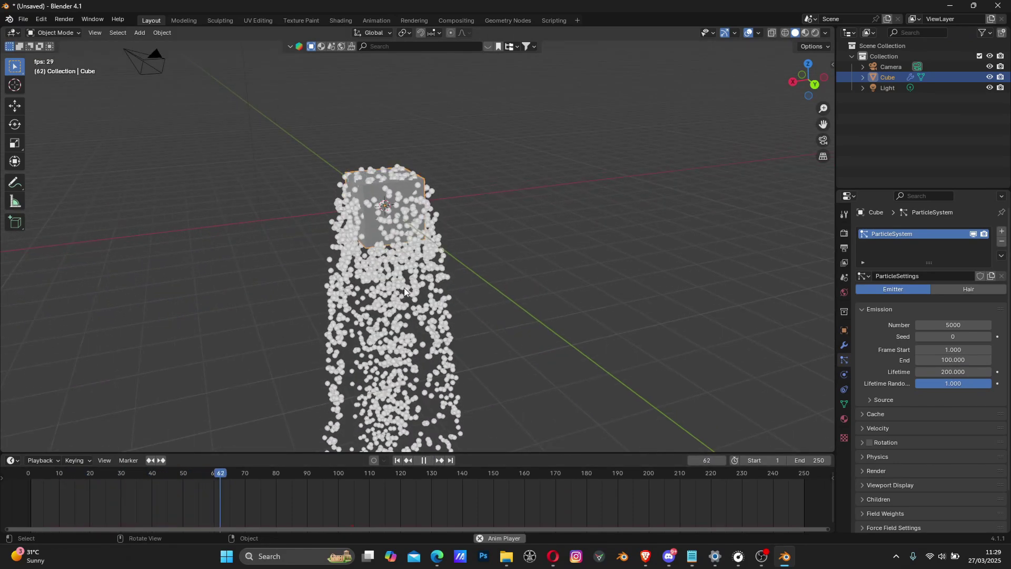
scroll(416, 289, "up", 2)
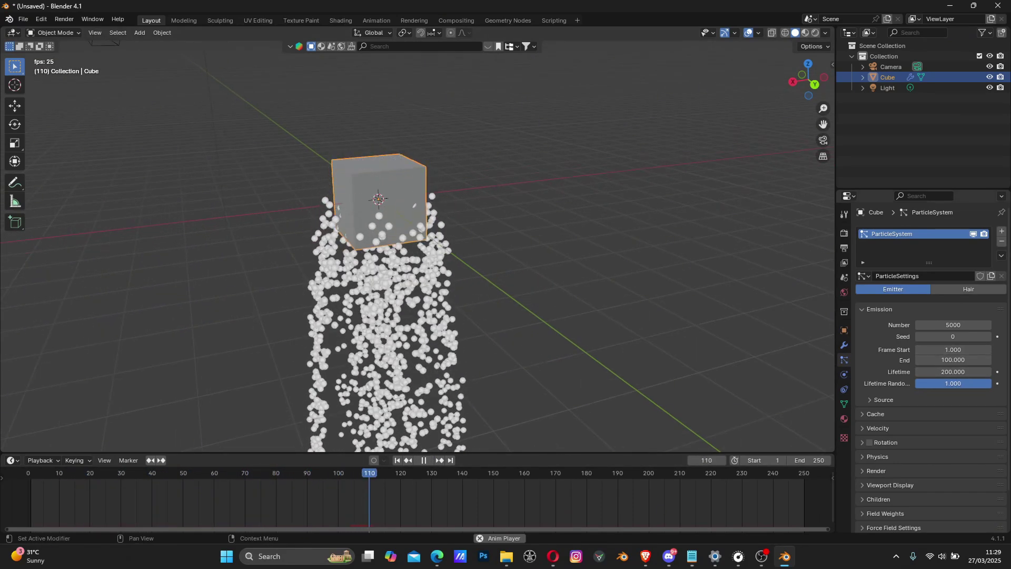
- Reset the particle Lifetime Randomness to 0 and play the animation from the first frame, pausing at frame 119
left_click(945, 385)
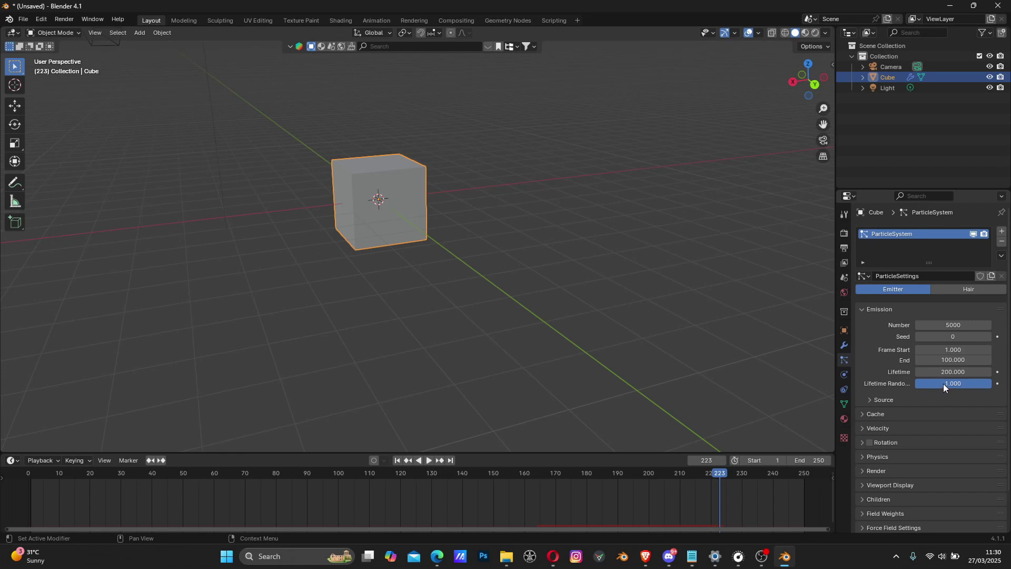
left_click(943, 383)
left_click(397, 461)
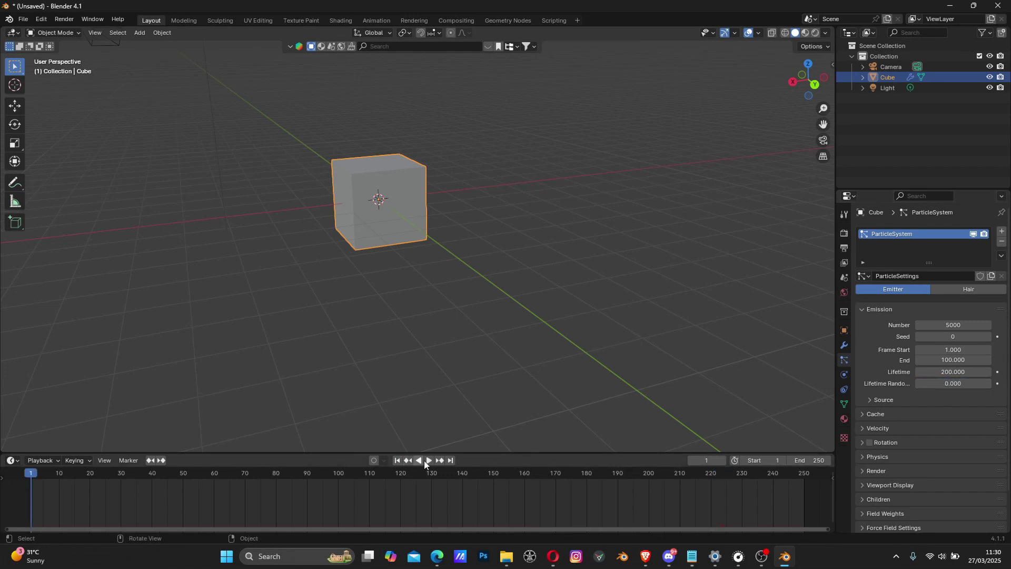
left_click(428, 460)
middle_click_drag(398, 219, 371, 245)
scroll(371, 245, "down", 4)
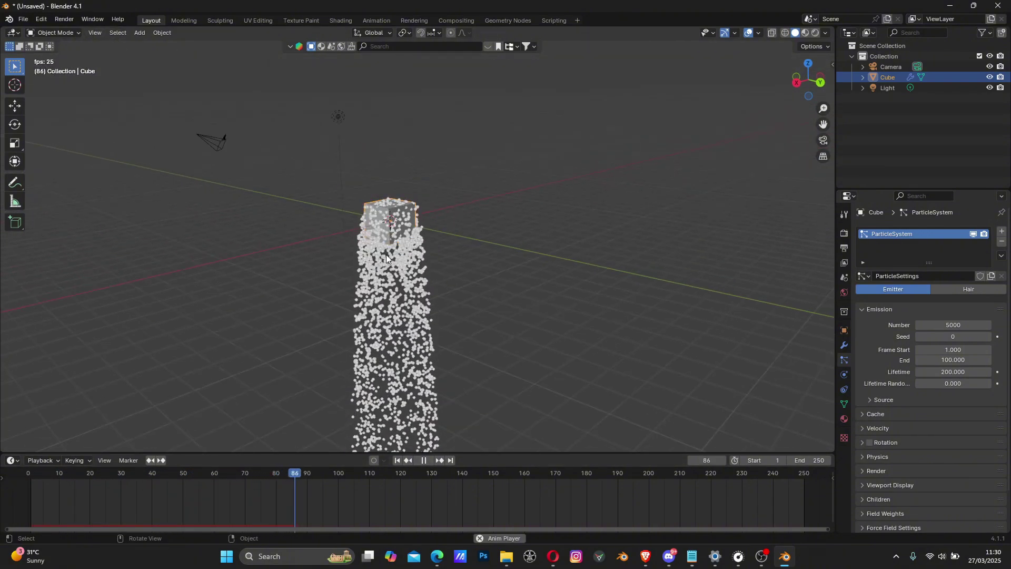
scroll(404, 230, "up", 6)
key("space")
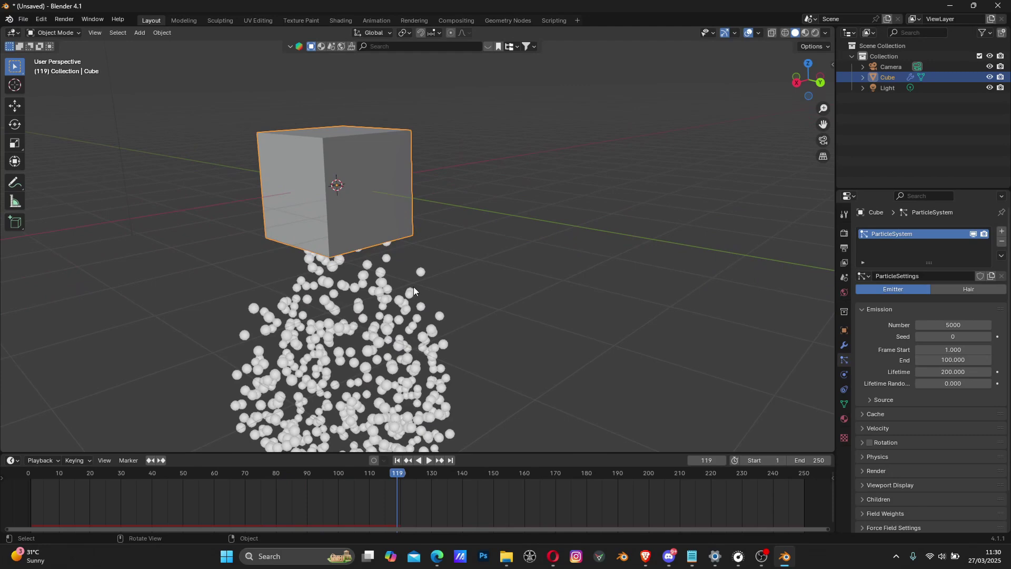
- Play the animation from the first frame and set the Gravity field weight to 0 to see the particles drift outward
left_click(398, 460)
middle_click_drag(361, 256, 343, 244)
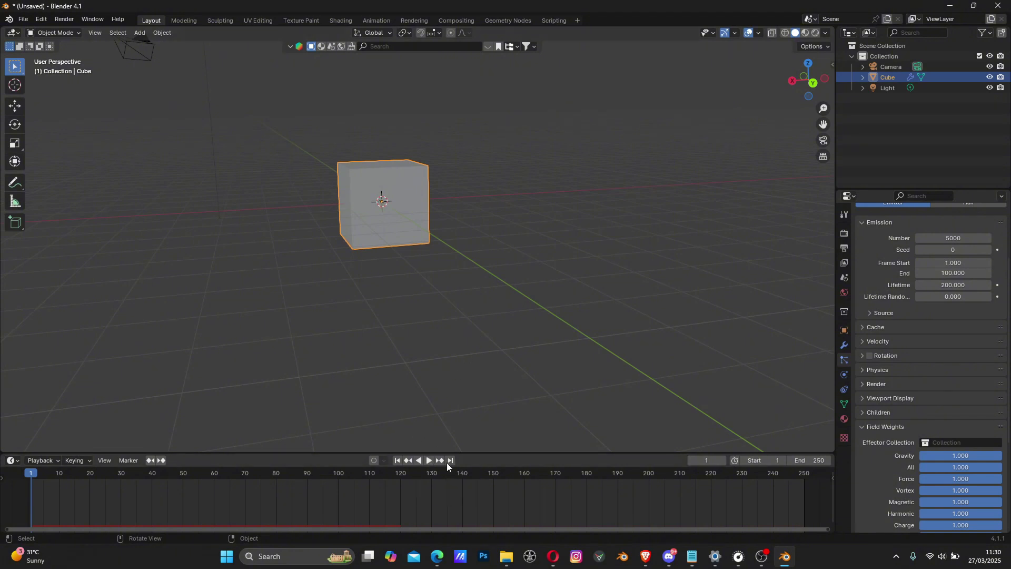
left_click(427, 462)
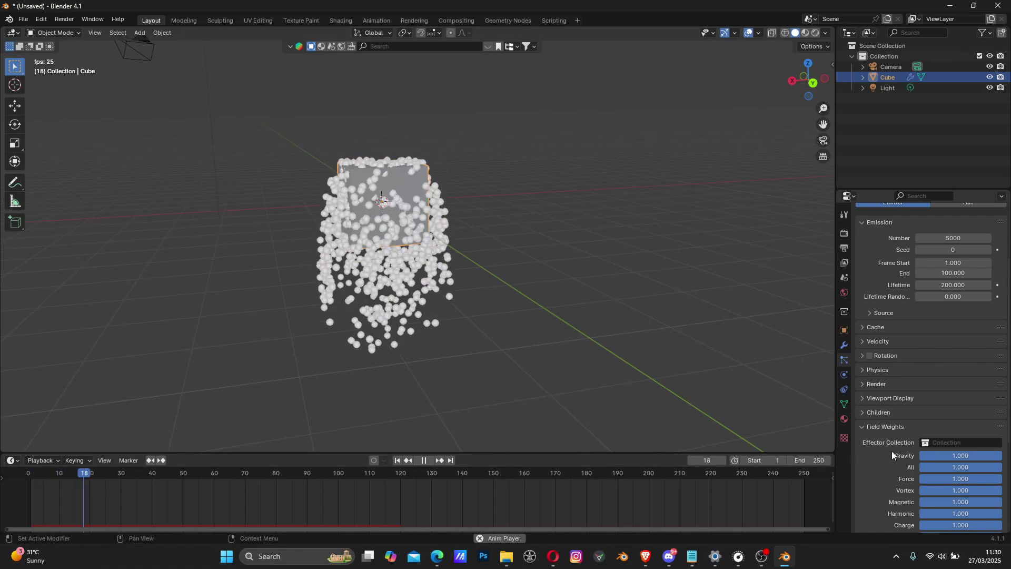
left_click(948, 456)
type("0")
key("Return")
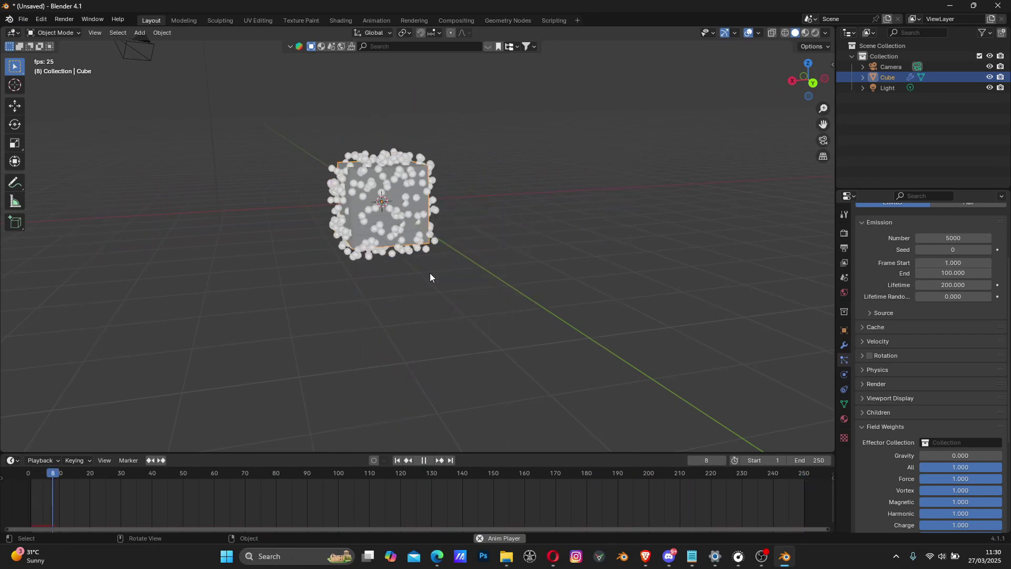
middle_click_drag(429, 274, 481, 226)
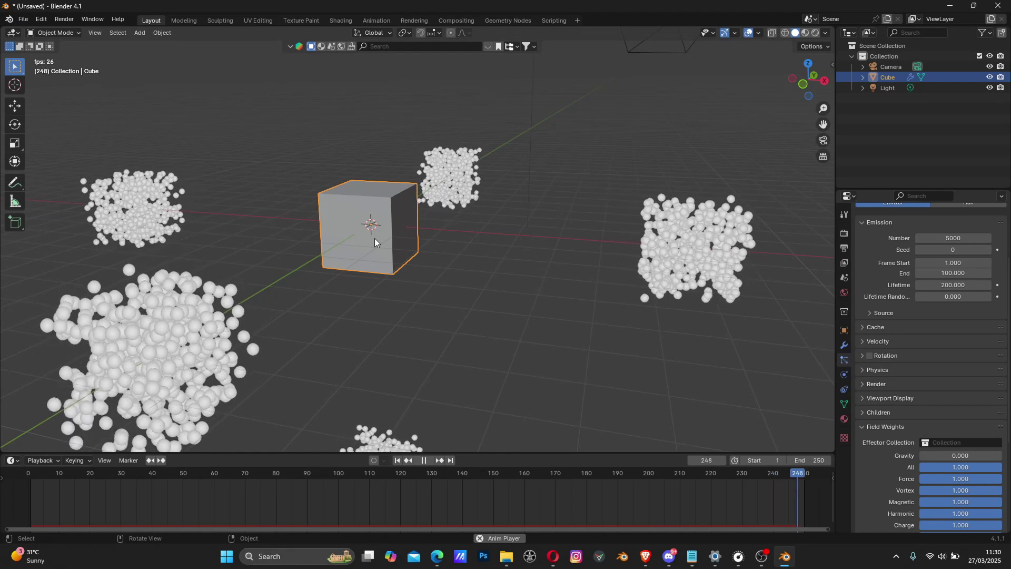
- Set the Gravity field weight to 0.1 and play back the emission
key("space")
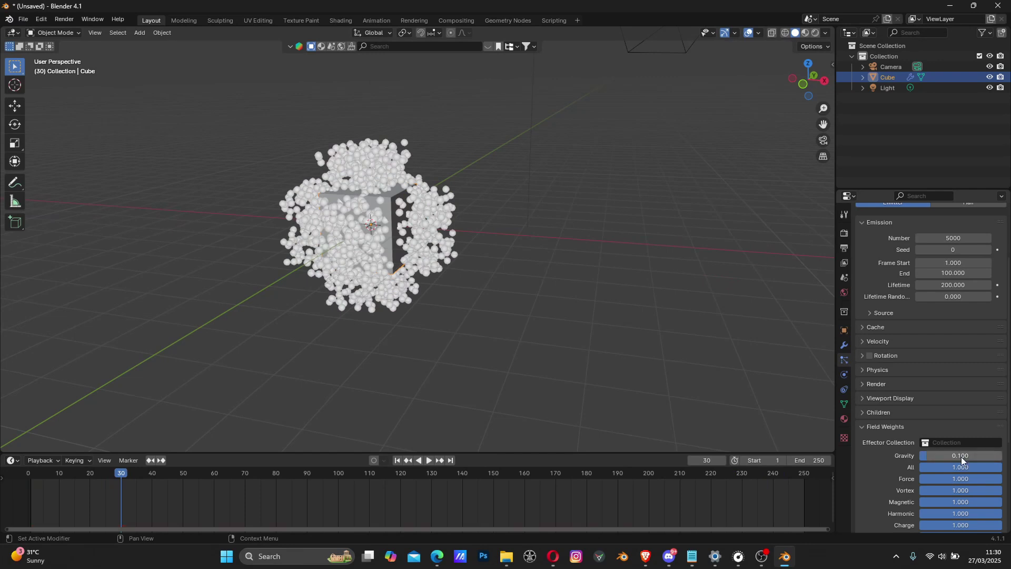
key("space")
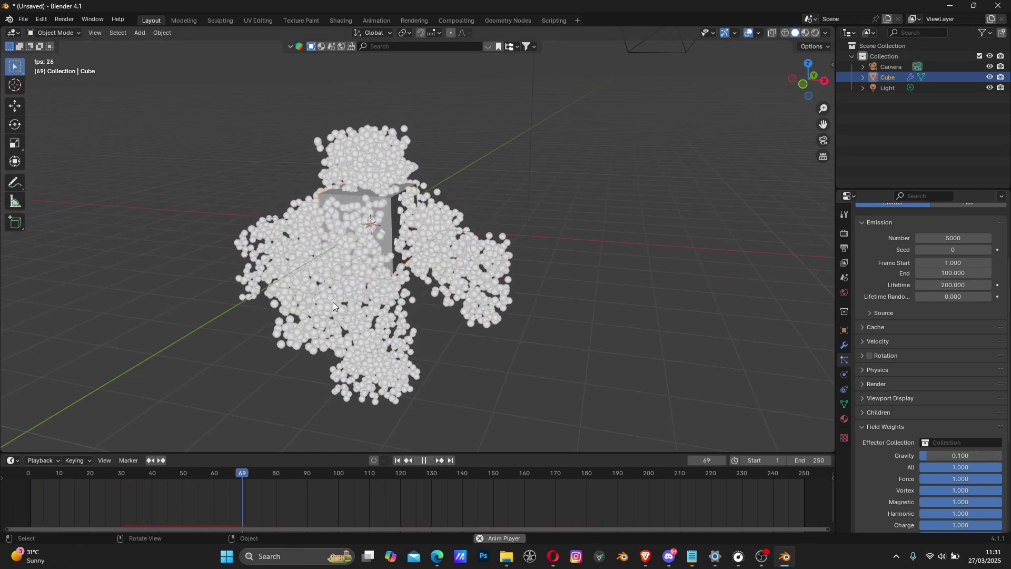
middle_click_drag(333, 302, 401, 312)
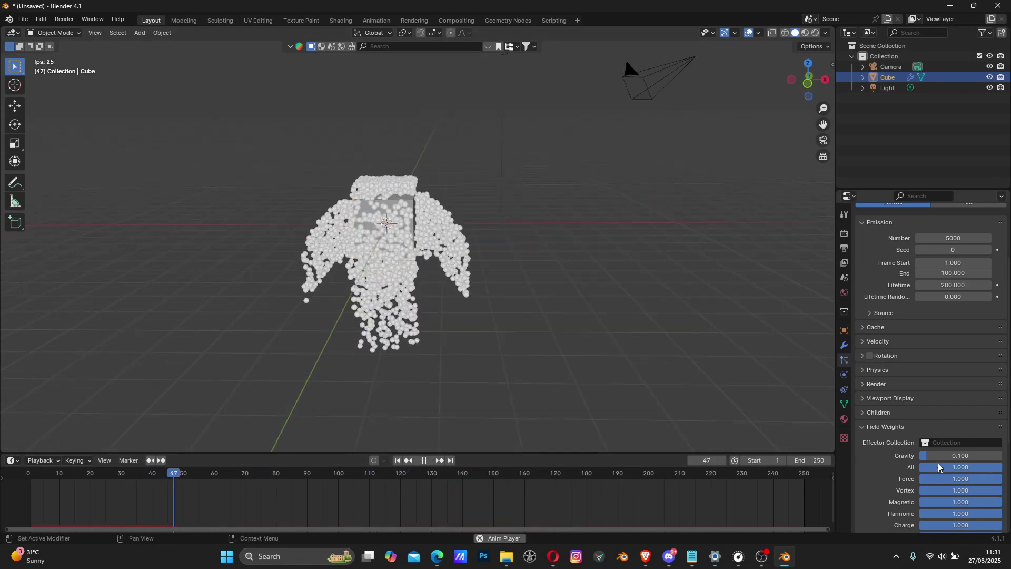
- Restore the Gravity field weight to 1
left_click(953, 455)
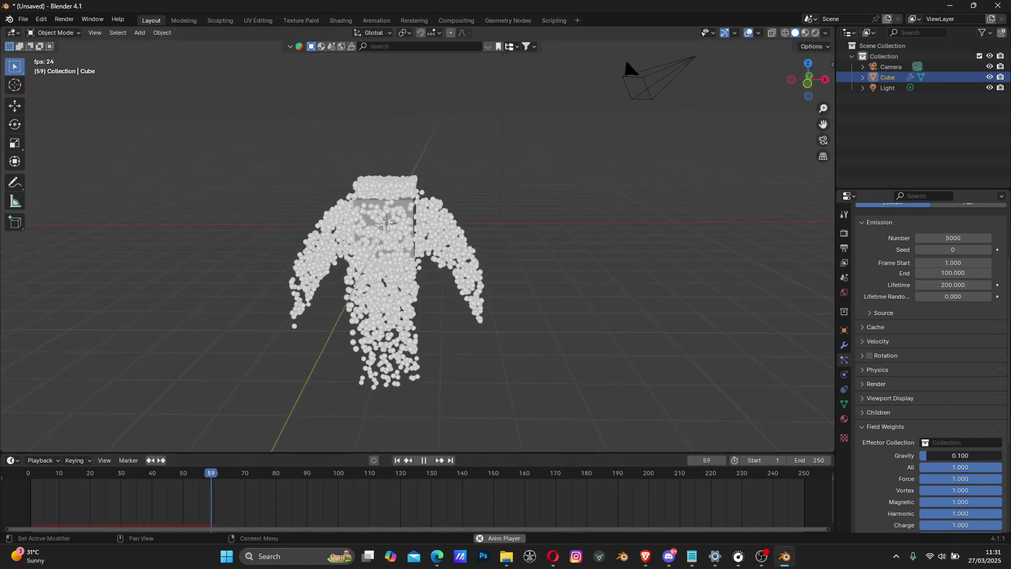
type("1")
key("Return")
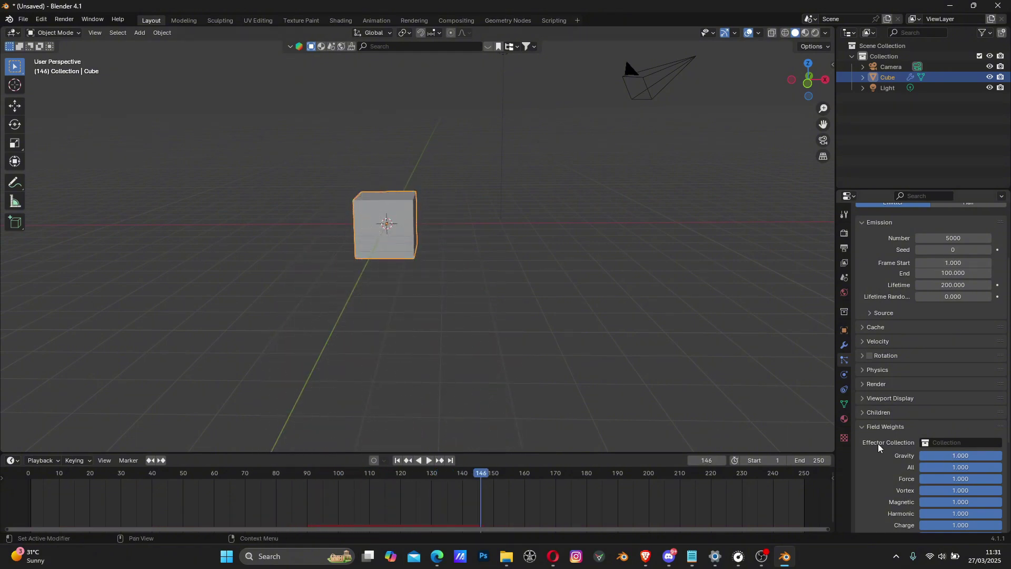
- Set the particle Physics Type to Fluid and play back the emission
scroll(885, 410, "up", 2)
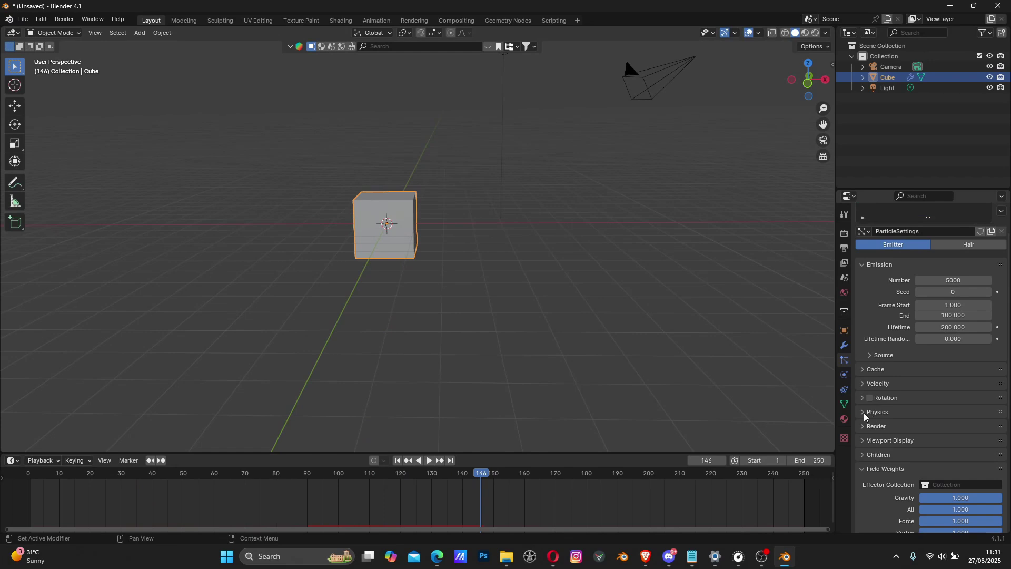
left_click(861, 412)
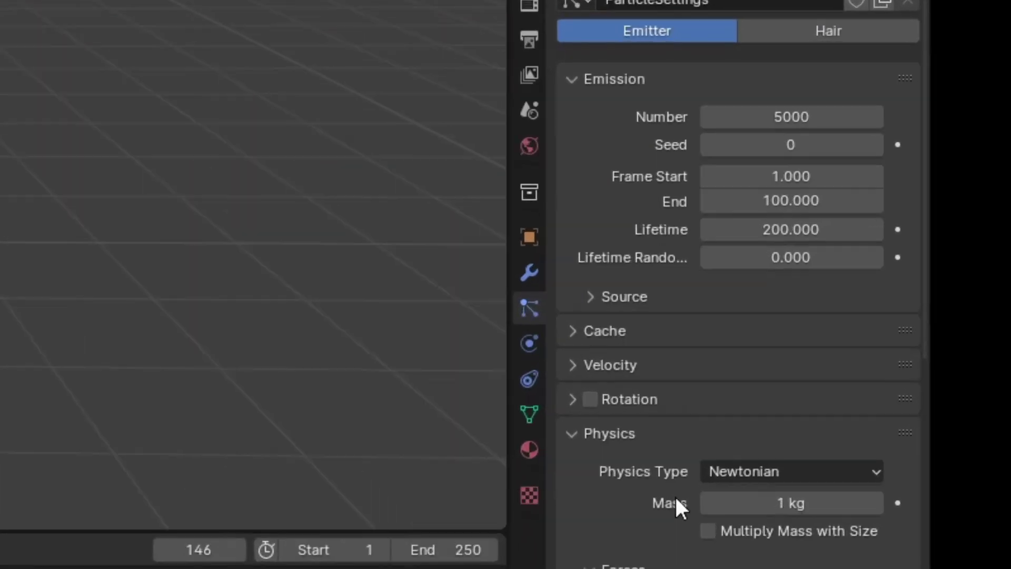
scroll(593, 457, "down", 3)
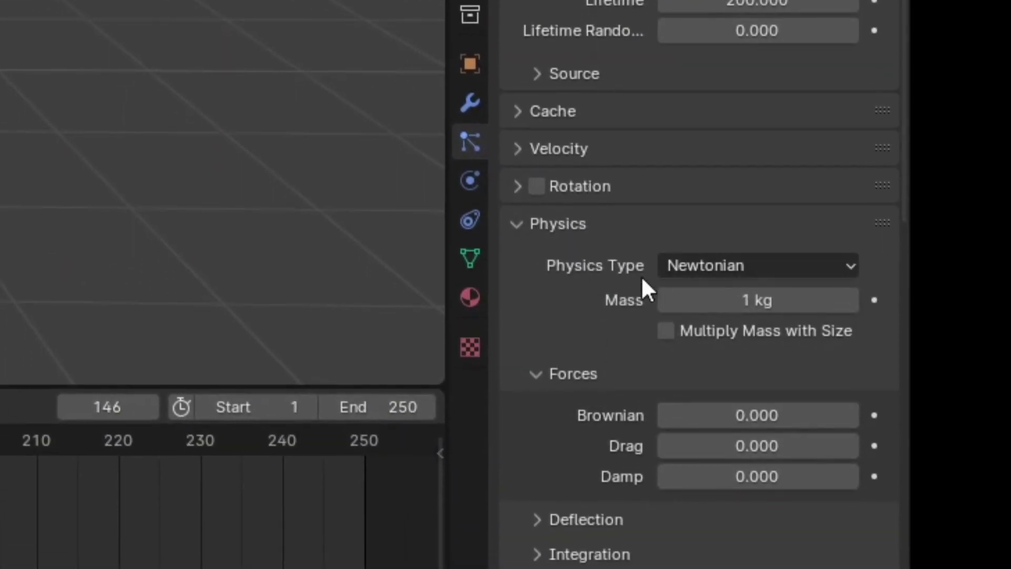
left_click(704, 270)
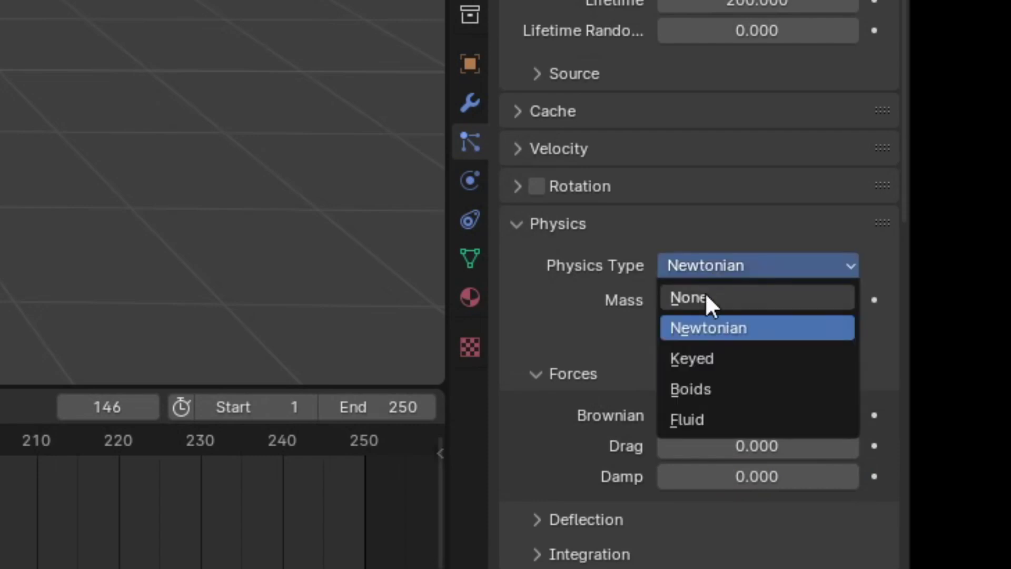
left_click(725, 420)
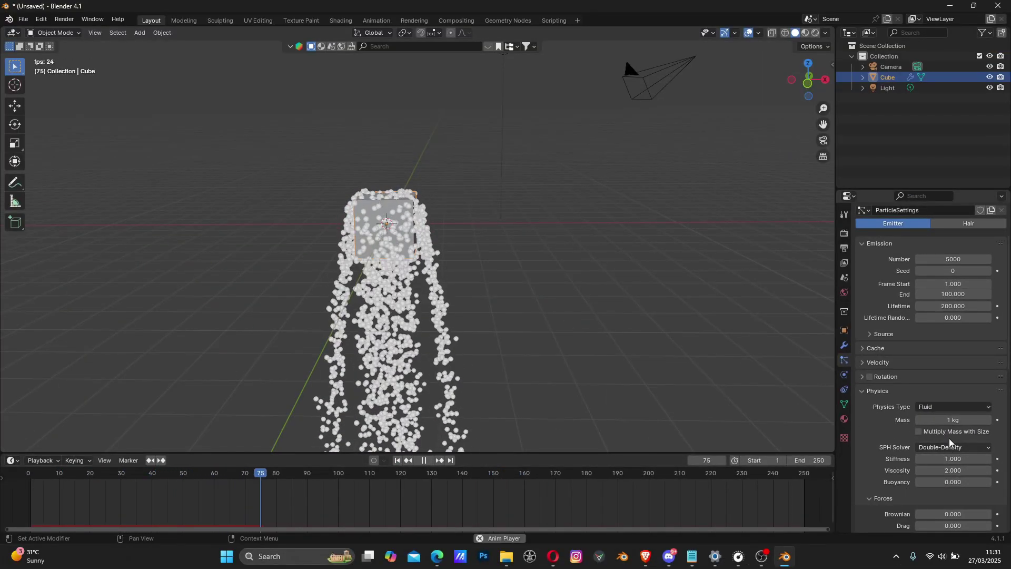
- Preview the Keyed physics type in a playback, return to the first frame and restore the Newtonian physics type
left_click(940, 408)
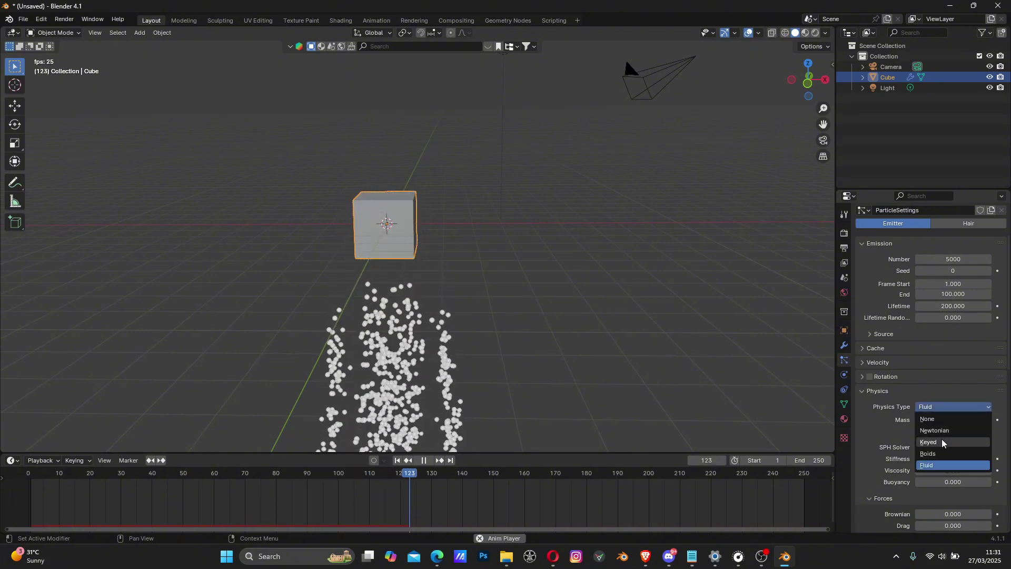
left_click(928, 442)
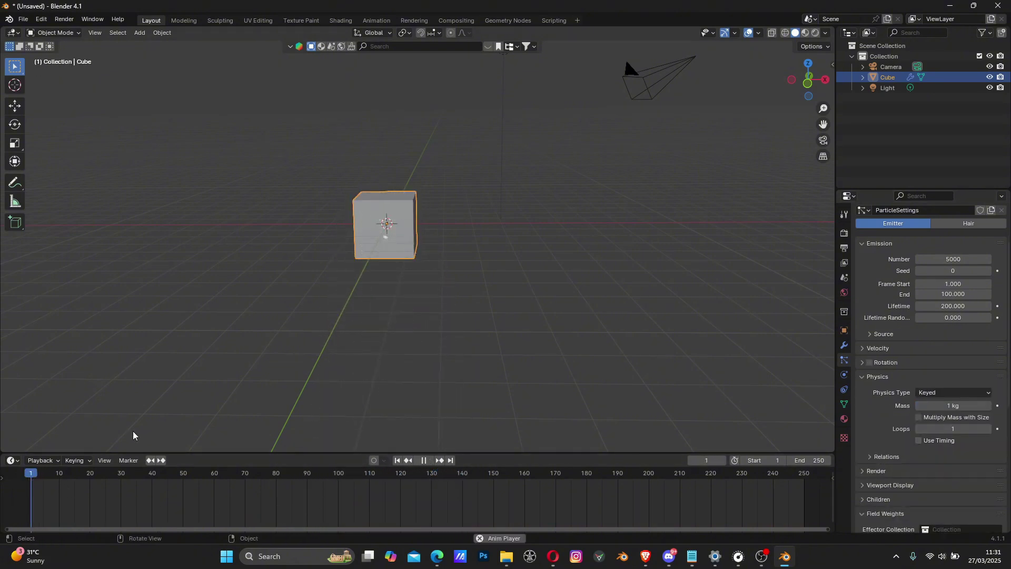
scroll(357, 203, "up", 3)
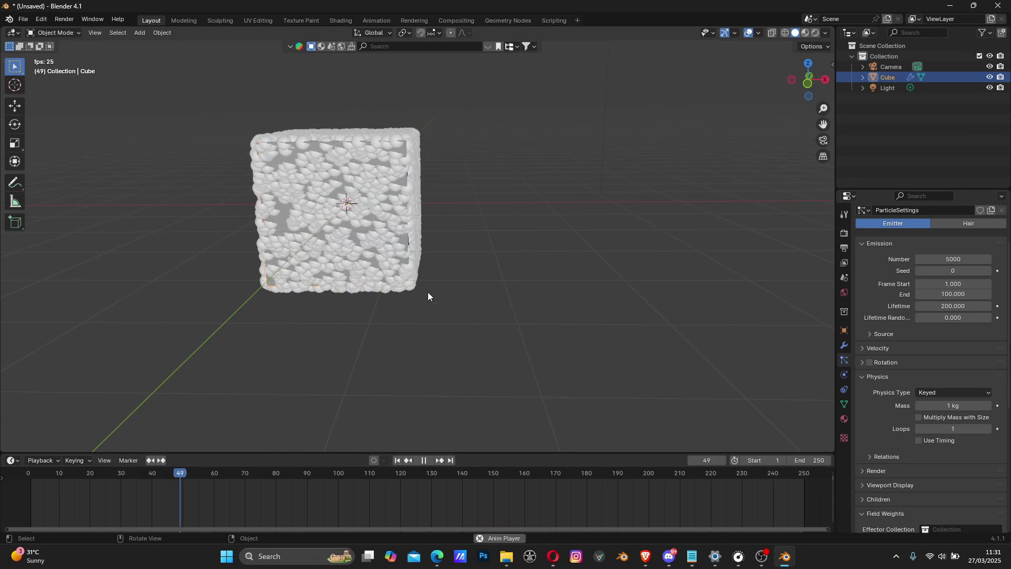
left_click(424, 459)
left_click(397, 460)
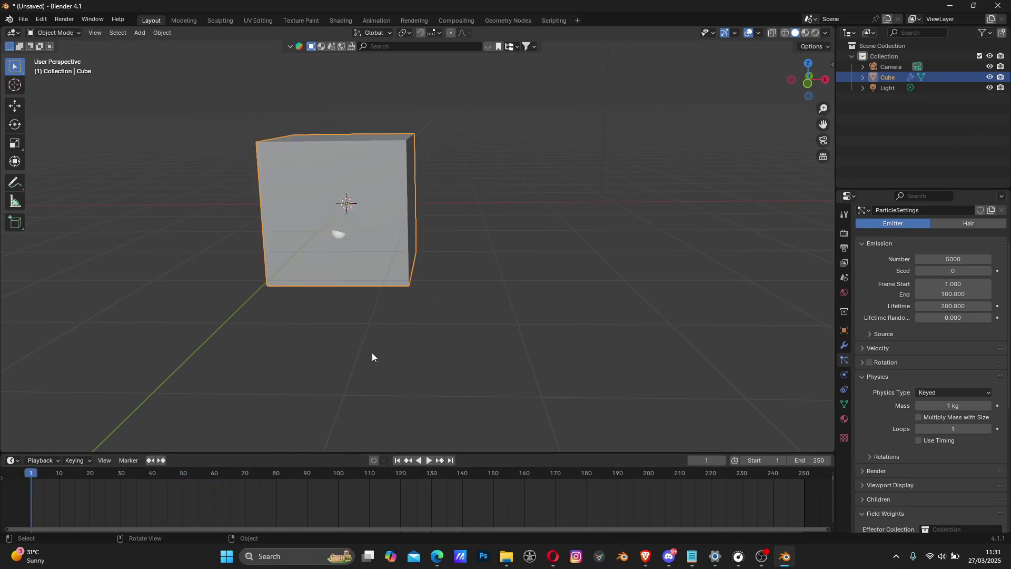
middle_click_drag(298, 254, 377, 306)
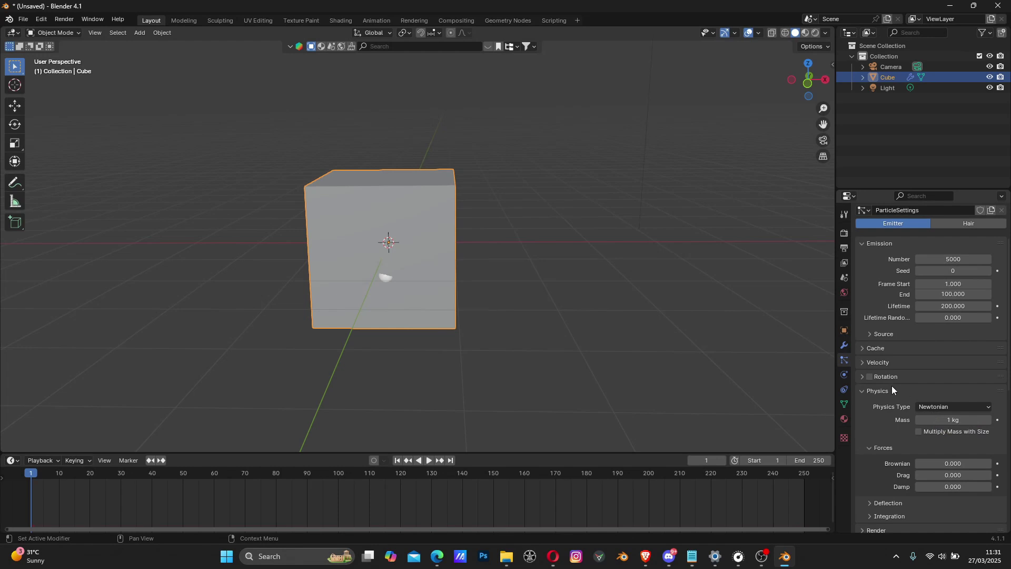
- Expand the particle Velocity settings and play back the emission with the current values
left_click(864, 361)
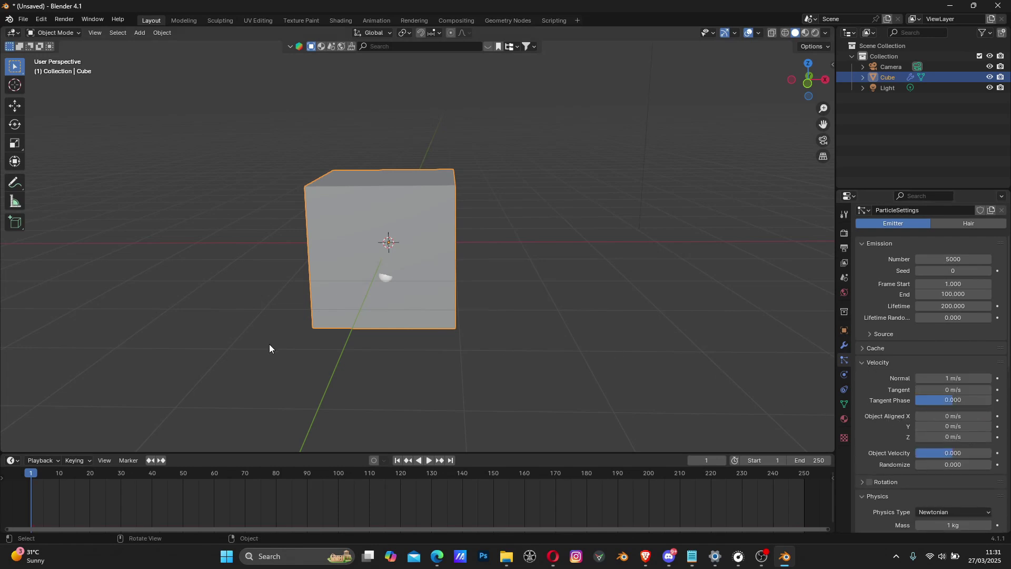
key("space")
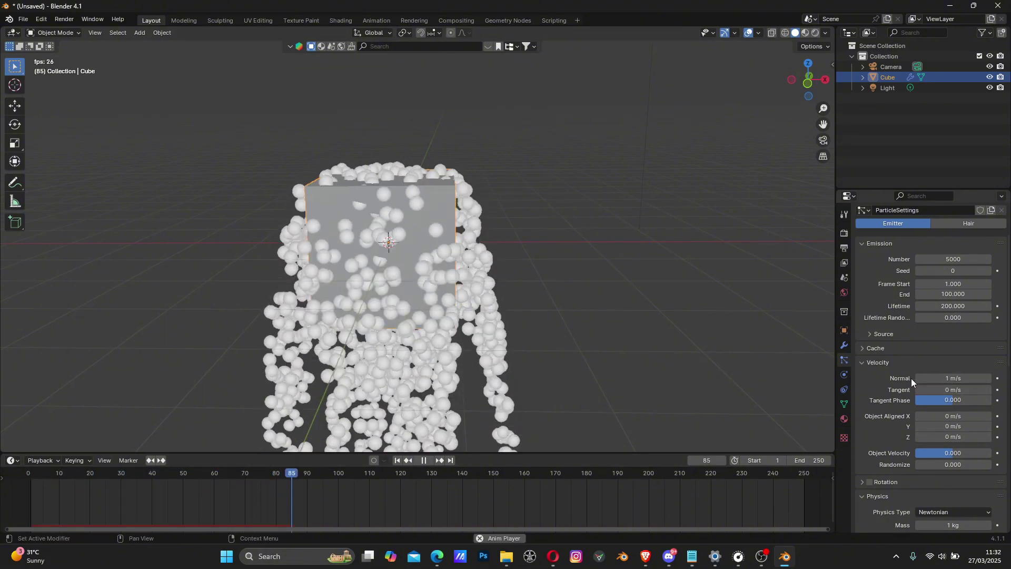
scroll(505, 309, "down", 2)
scroll(488, 304, "up", 2)
key("space")
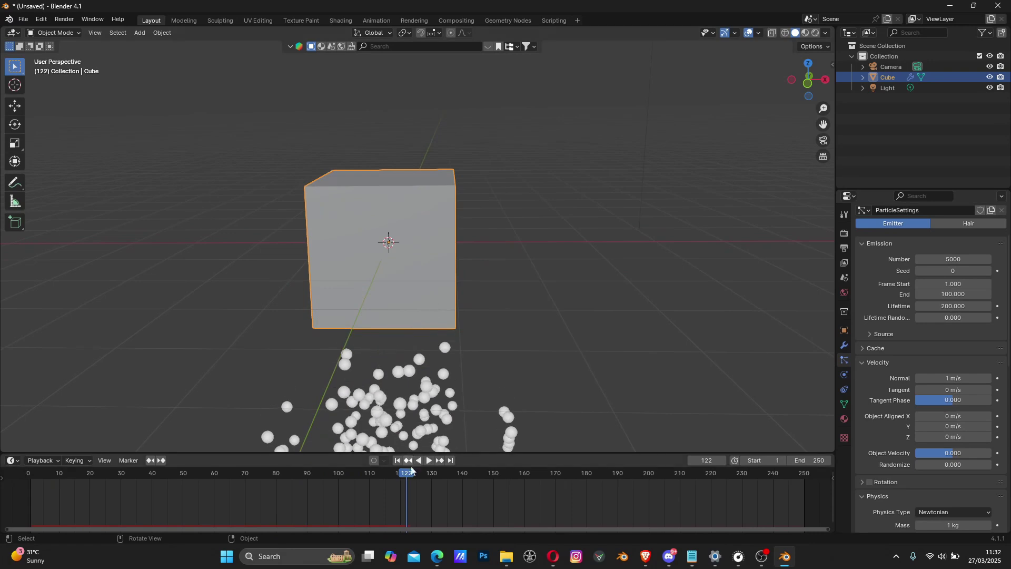
- Set the Normal velocity to 2 m/s and play the animation from the first frame
left_click(398, 461)
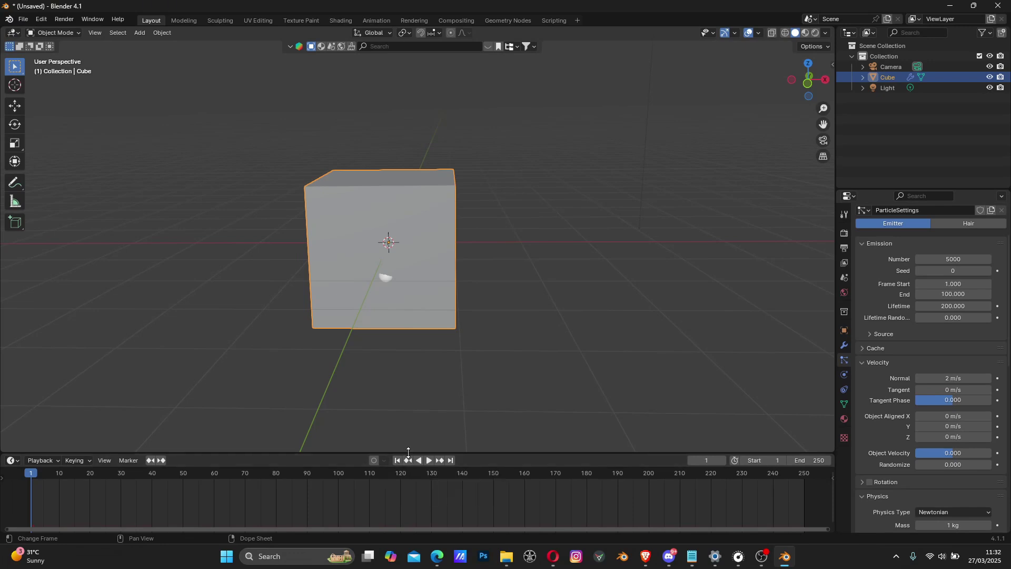
scroll(428, 377, "down", 2)
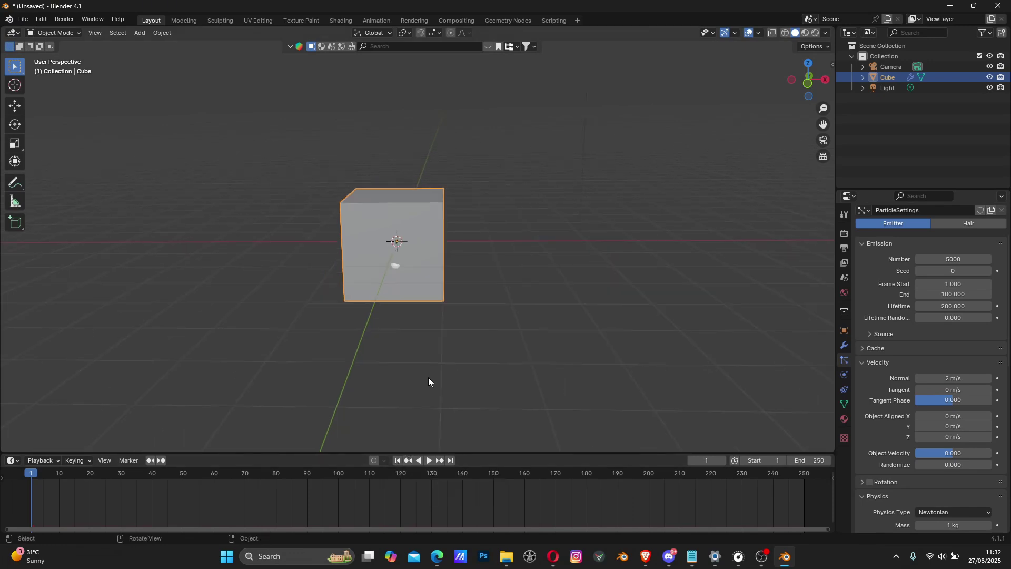
left_click(430, 460)
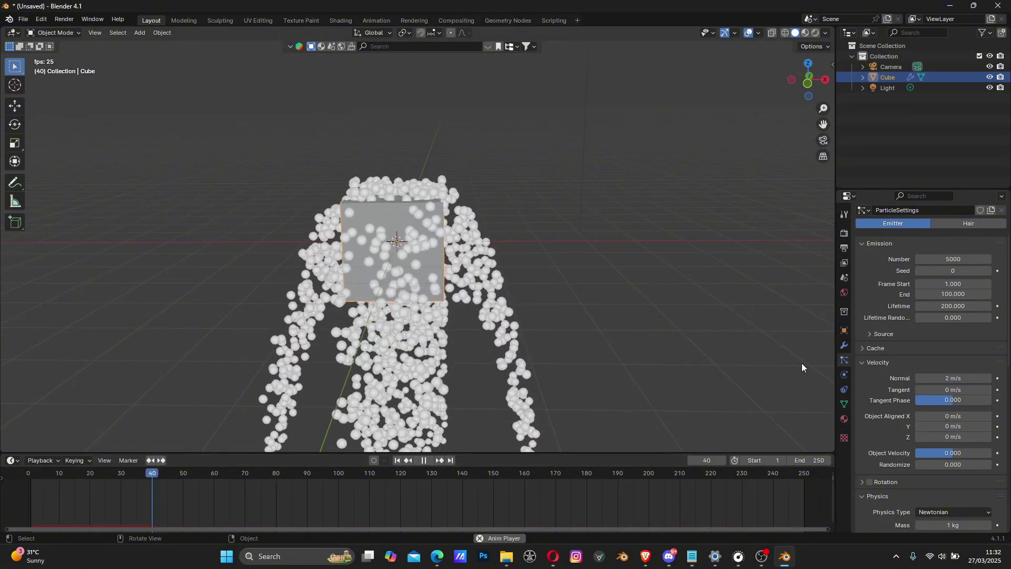
- Set the Normal velocity to 5 m/s and replay the emission from the start of the timeline
left_click(944, 378)
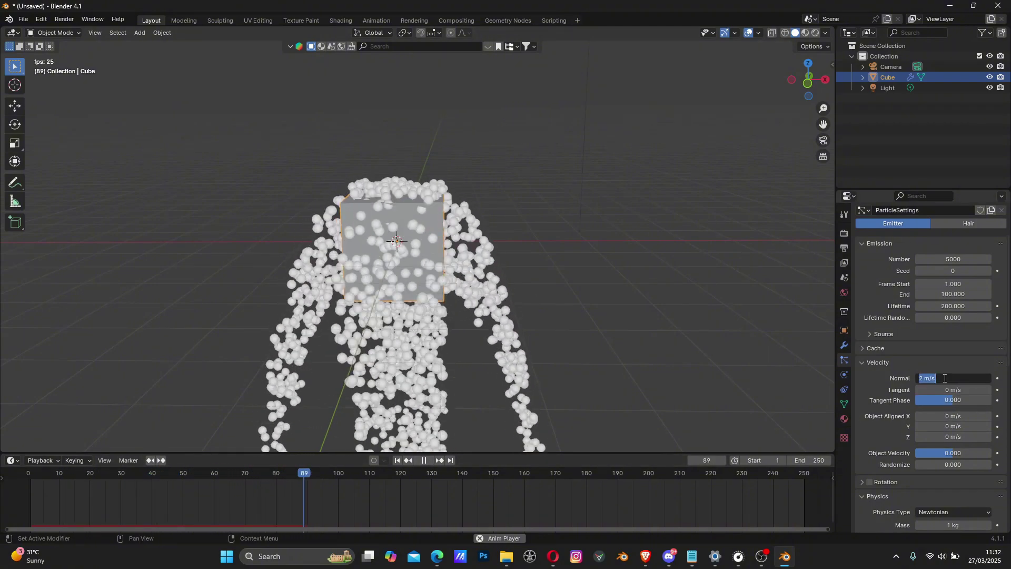
type("5")
key("Return")
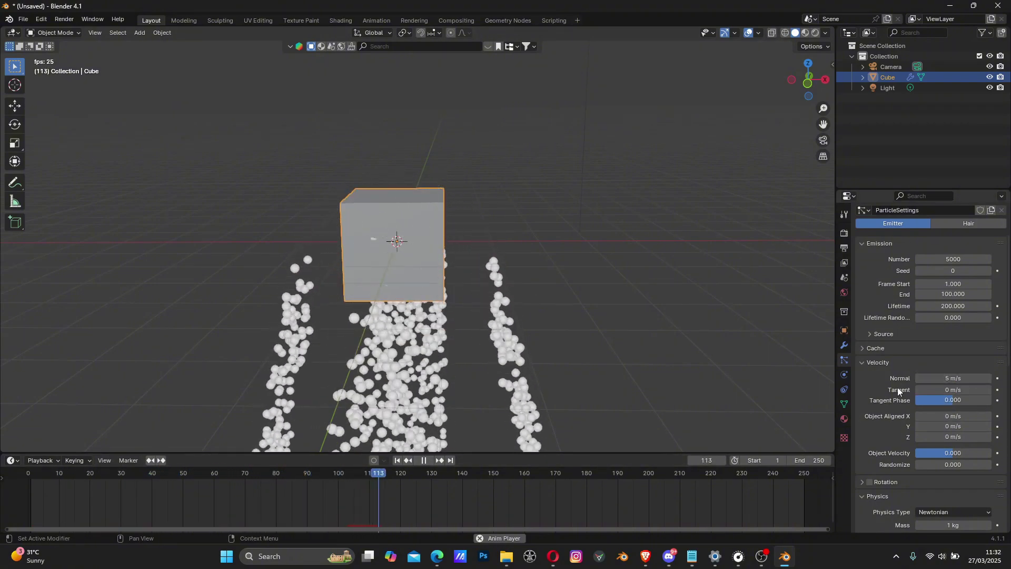
left_click(35, 474)
- Pause the playback, set the animation's end frame to 70 and resume playing
key("space")
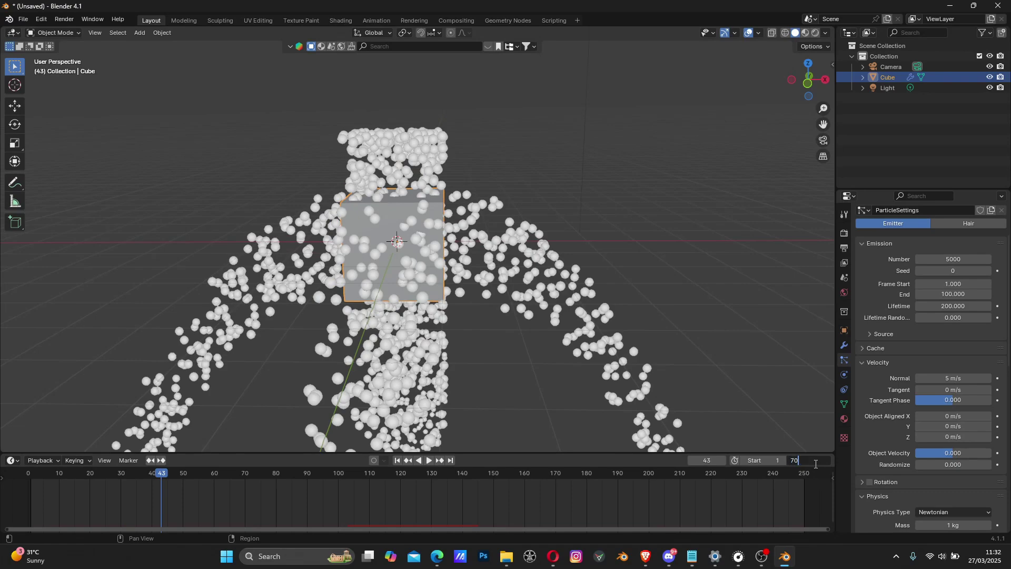
key("Return")
key("space")
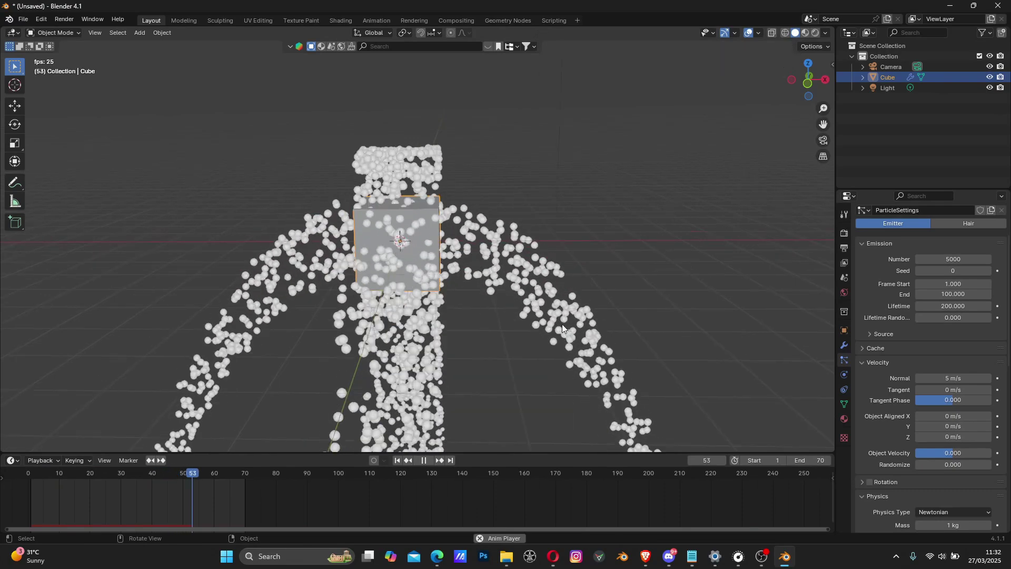
- Set the Normal velocity to 10 m/s and inspect the wider particle streams from another angle during playback
left_click(955, 379)
type("1")
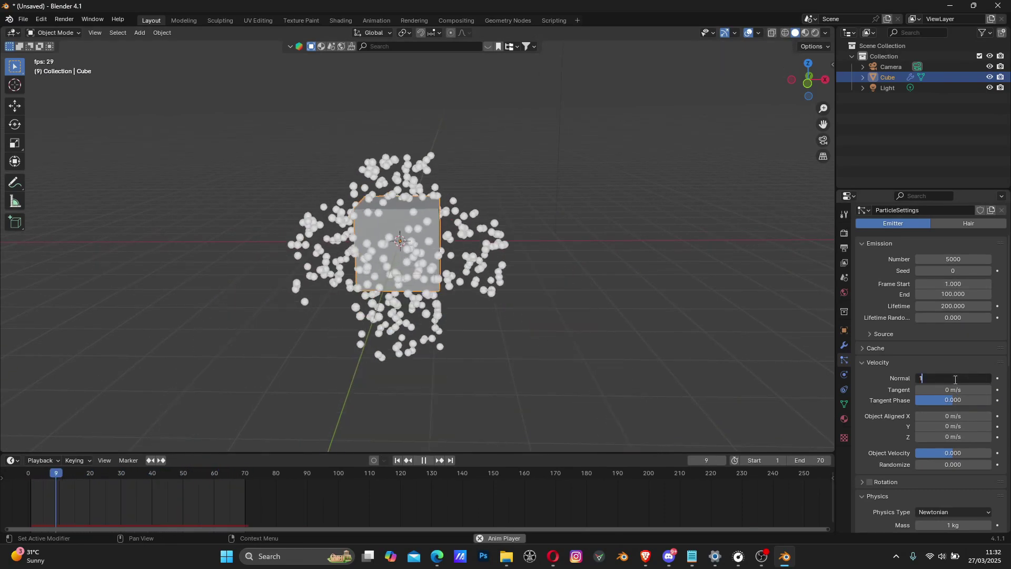
type("0")
key("Return")
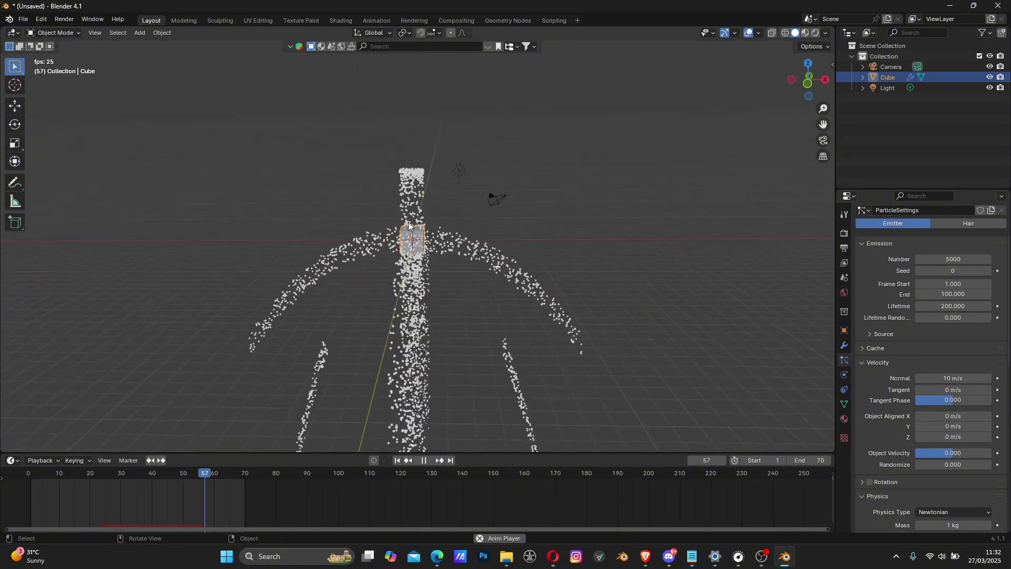
middle_click_drag(512, 289, 378, 249)
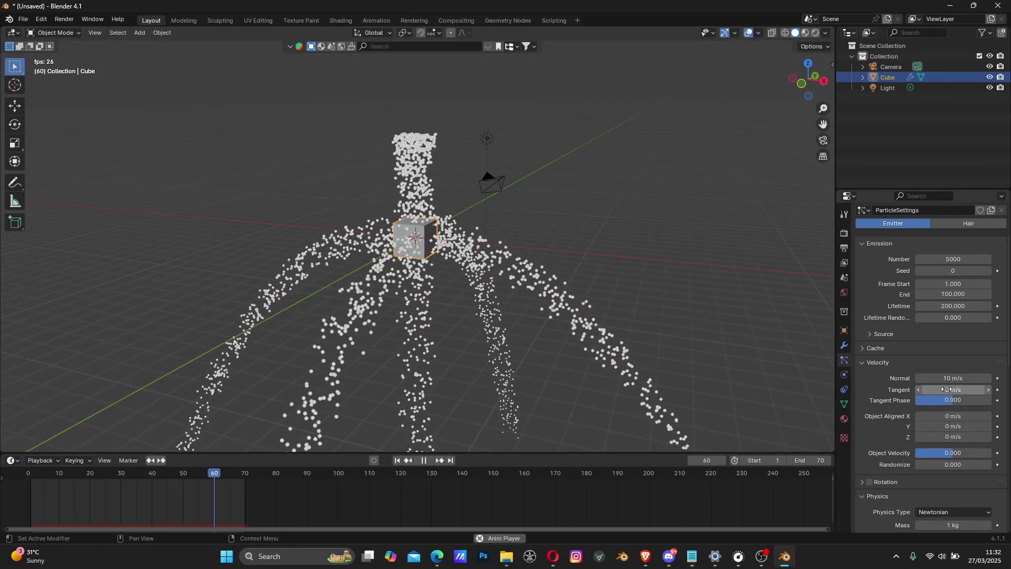
- Try a Tangent velocity of 1 m/s and reset the Normal velocity to its default value
type("1")
key("Return")
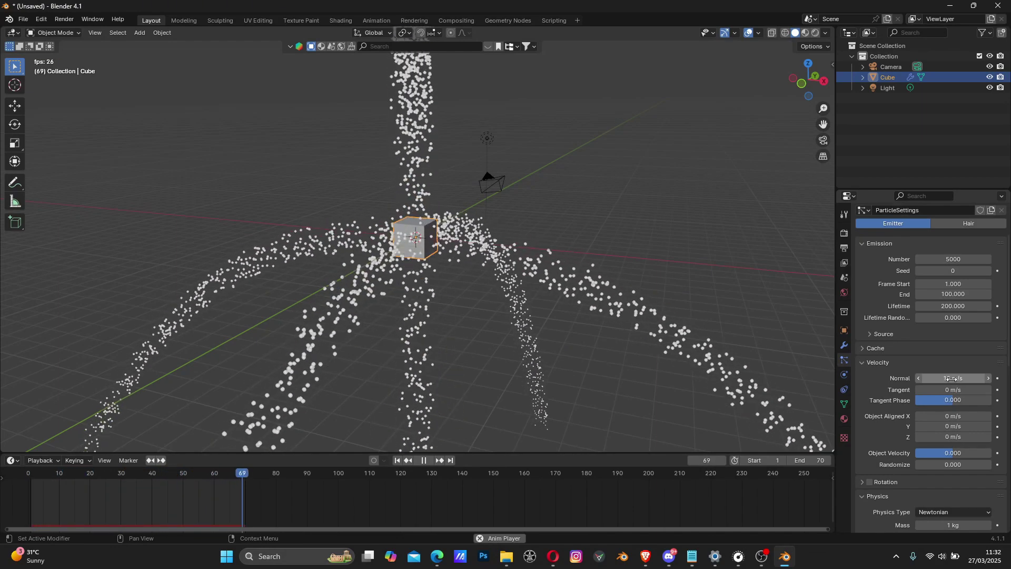
right_click(950, 378)
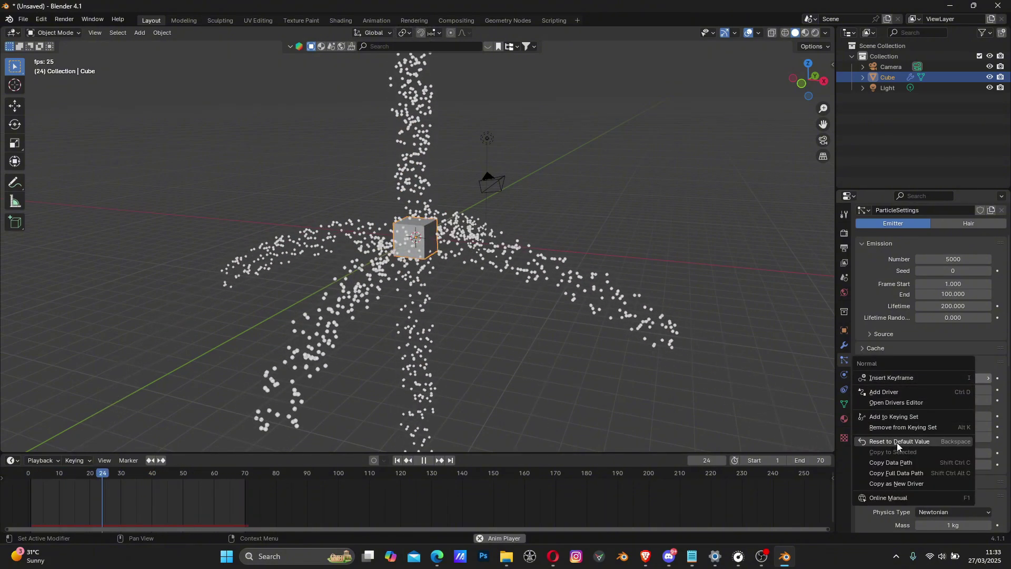
left_click(911, 441)
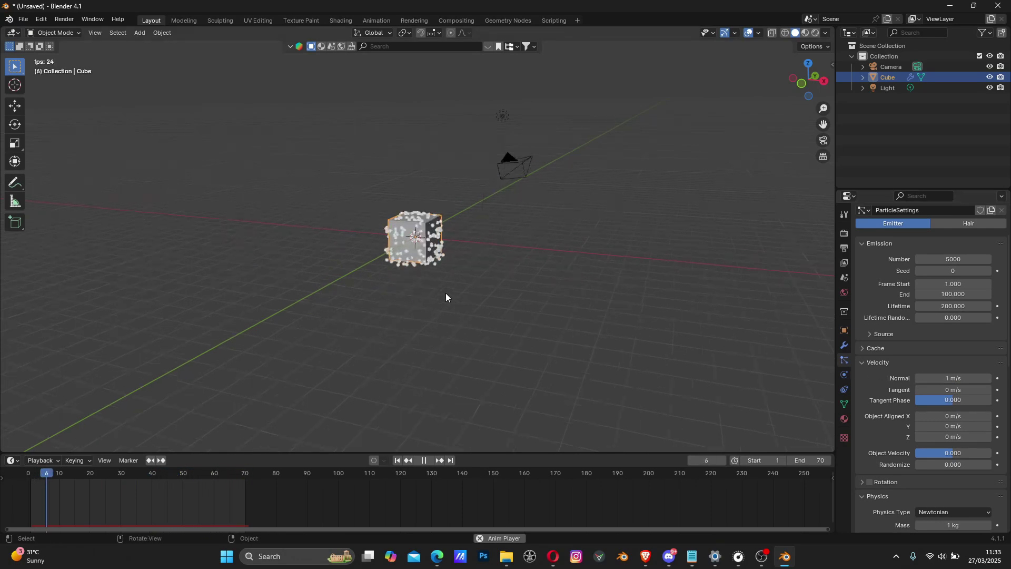
- Set the Object Aligned Z velocity to 5 m/s and raise it to 5.34 m/s while the emission plays
middle_click_drag(446, 296, 497, 293)
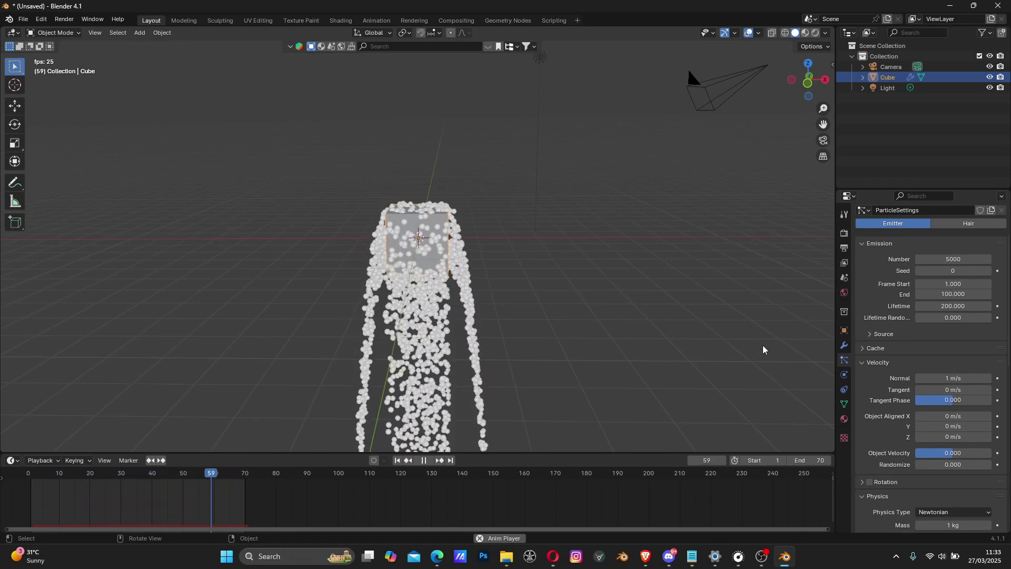
scroll(886, 434, "down", 1)
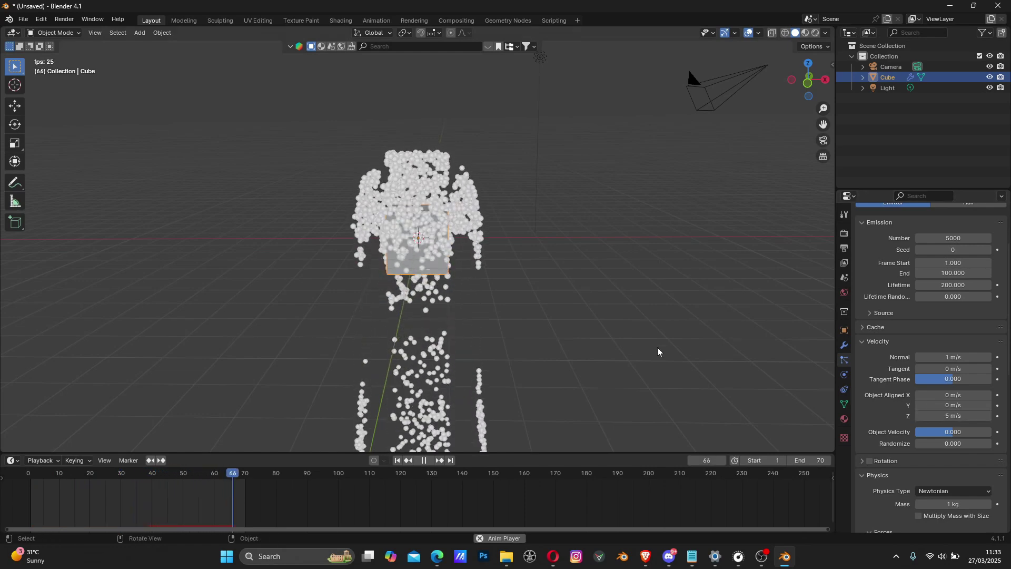
scroll(451, 237, "up", 2)
scroll(452, 236, "down", 2)
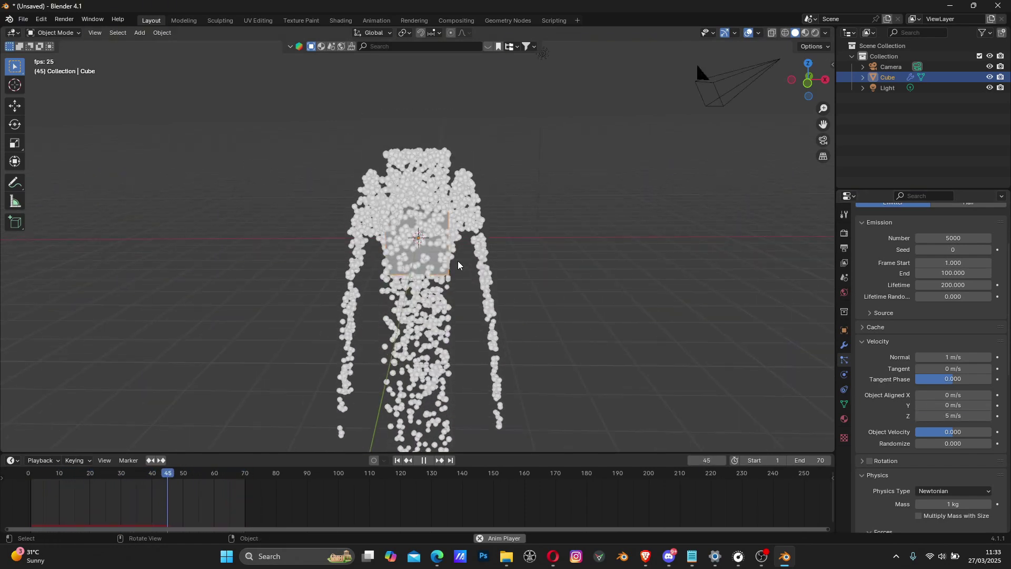
scroll(457, 262, "down", 2)
scroll(457, 260, "up", 3)
middle_click_drag(457, 260, 450, 261)
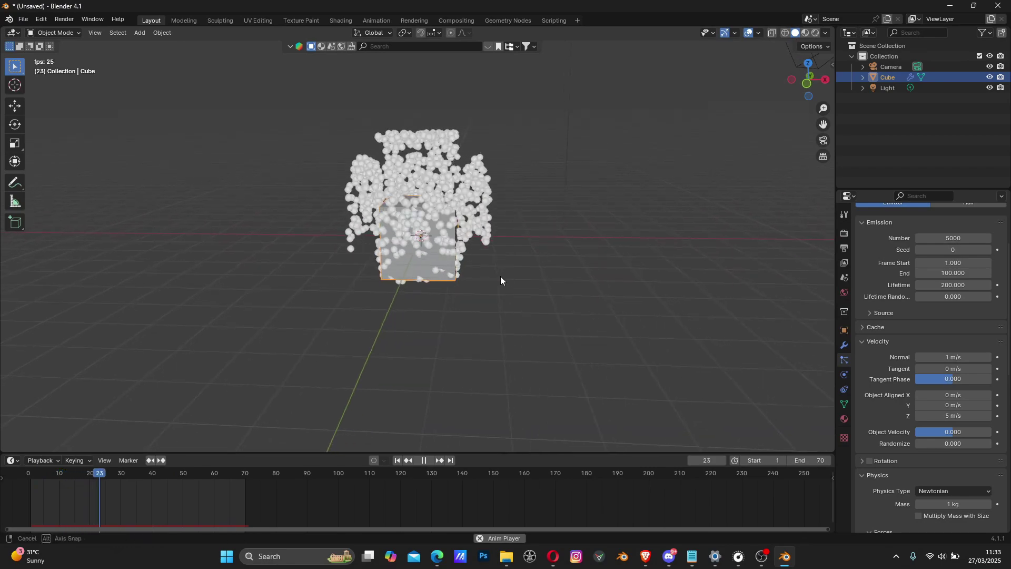
left_click_drag(937, 416, 955, 415)
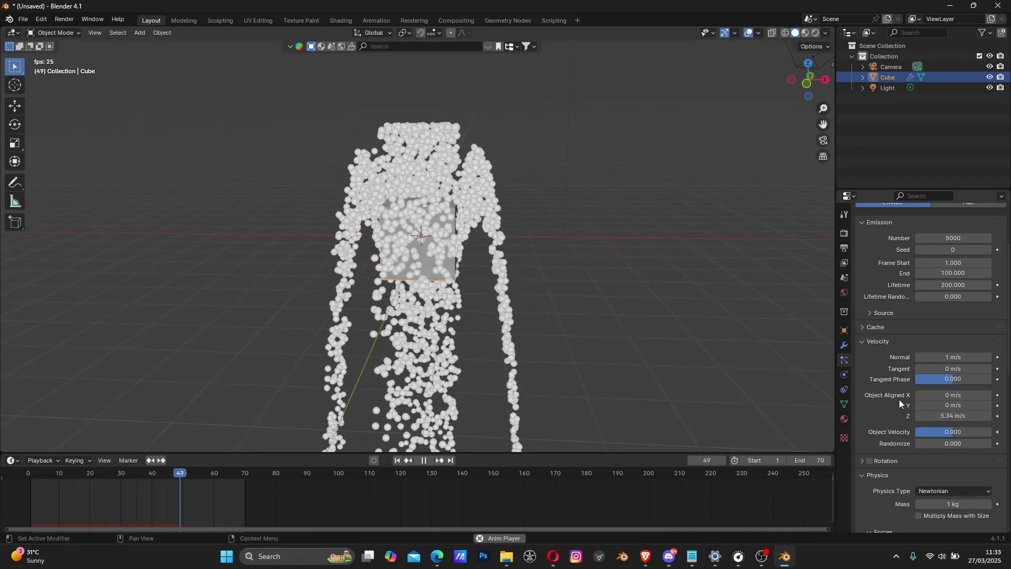
- Try an Object Aligned Y velocity of 2.7 m/s, inspect the stream from the side and reset the value to 0
left_click_drag(939, 405, 955, 405)
middle_click_drag(532, 283, 451, 272)
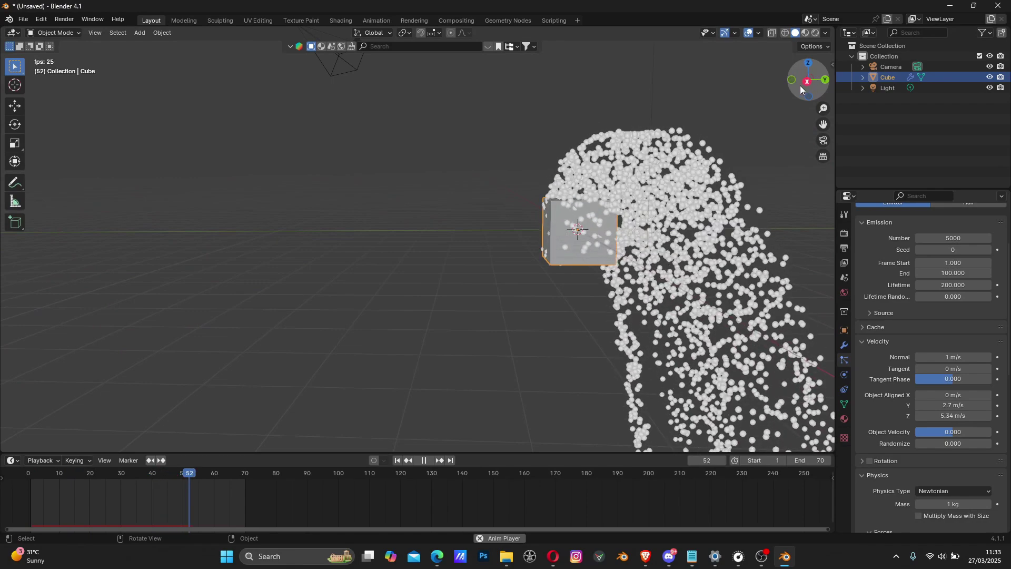
middle_click_drag(630, 223, 576, 223)
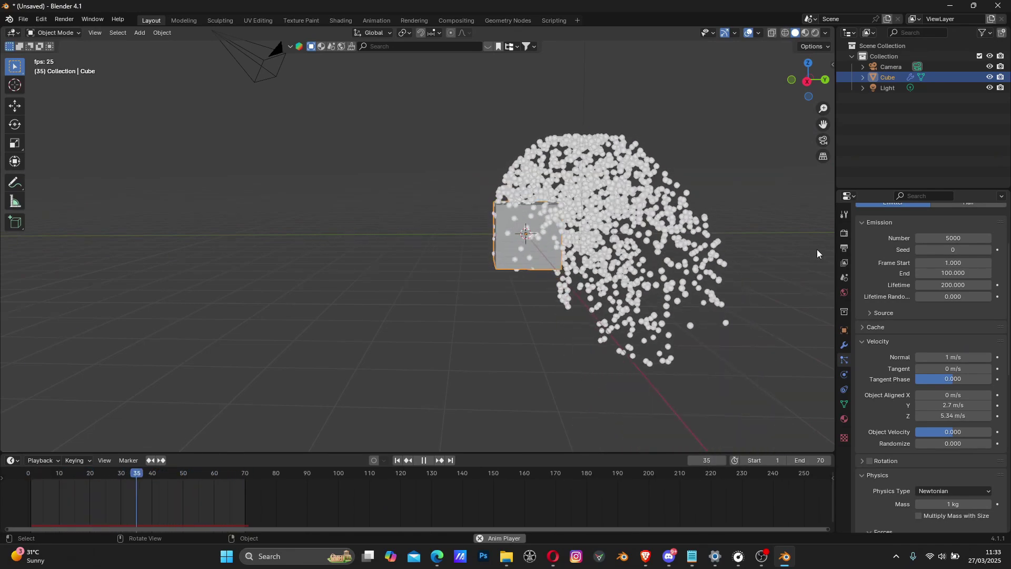
left_click(951, 405)
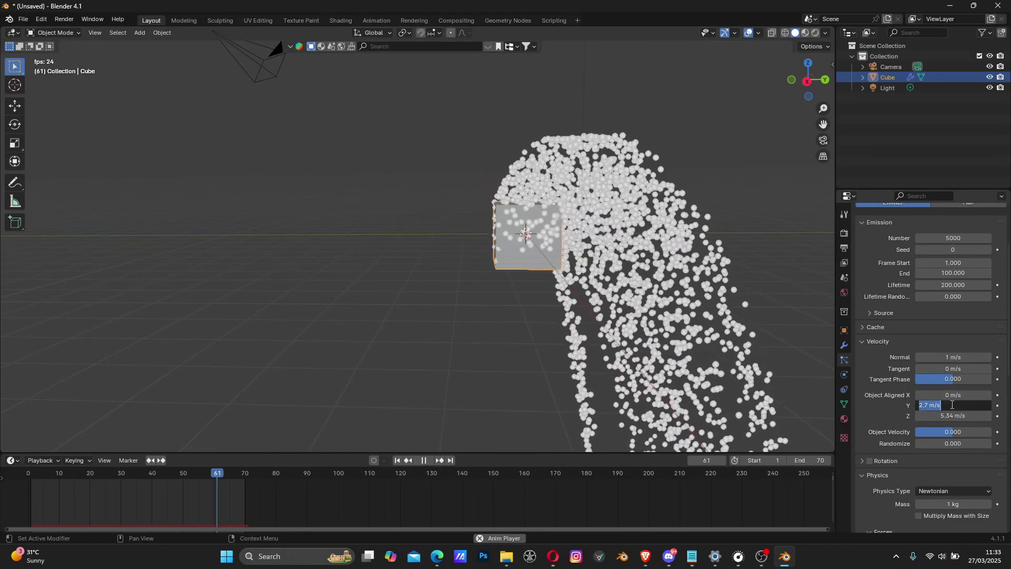
type("0")
key("Return")
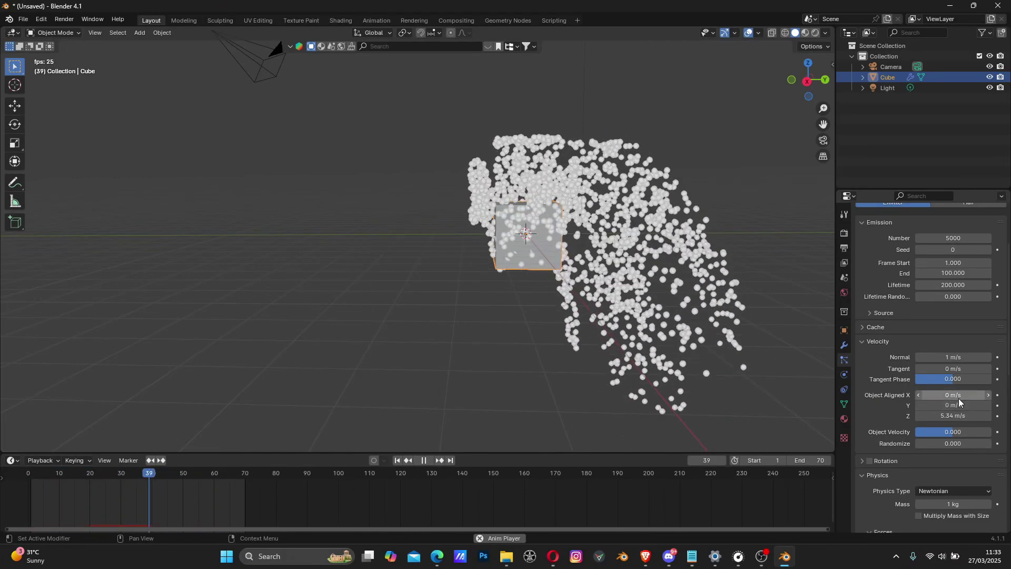
- Set the Object Aligned X velocity to -1.58 m/s, stop the playback and return to frame 1
middle_click_drag(487, 327, 628, 330)
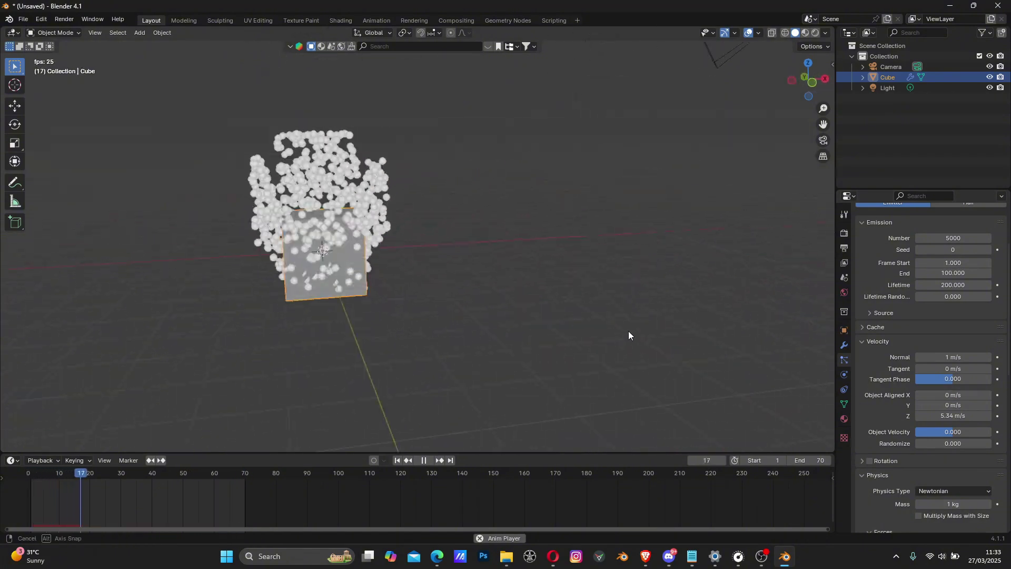
left_click_drag(946, 395, 862, 396)
middle_click_drag(243, 251, 330, 239)
scroll(330, 240, "down", 3)
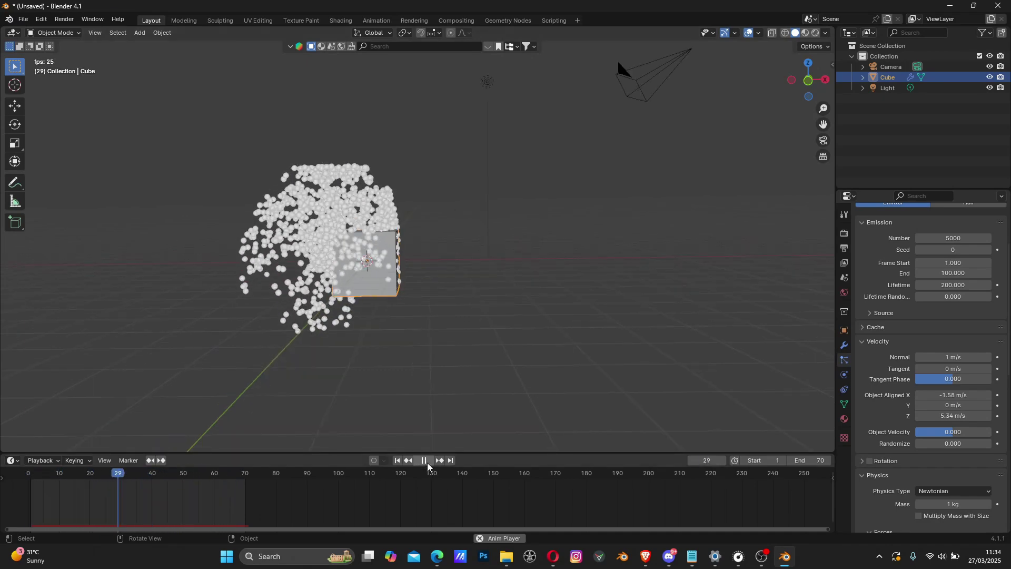
left_click(424, 461)
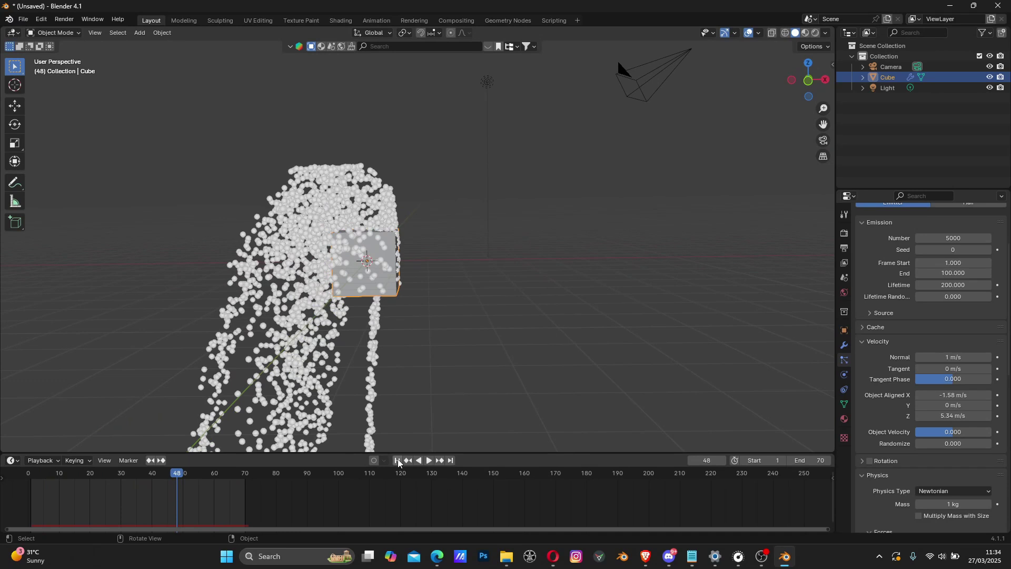
left_click(398, 460)
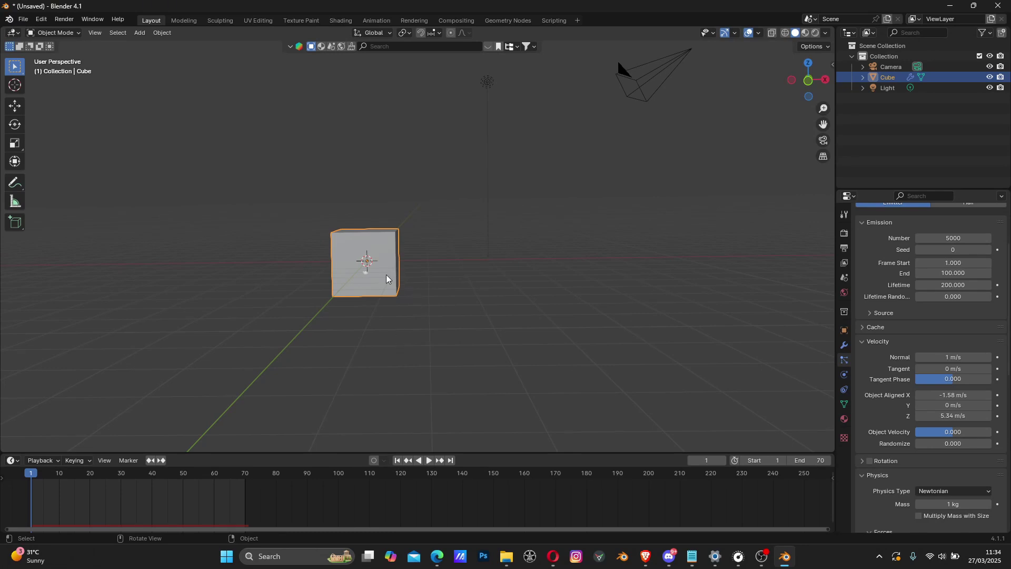
- Annotate five arching firework trails that rise from the cube and fall to both sides
scroll(375, 275, "up", 5)
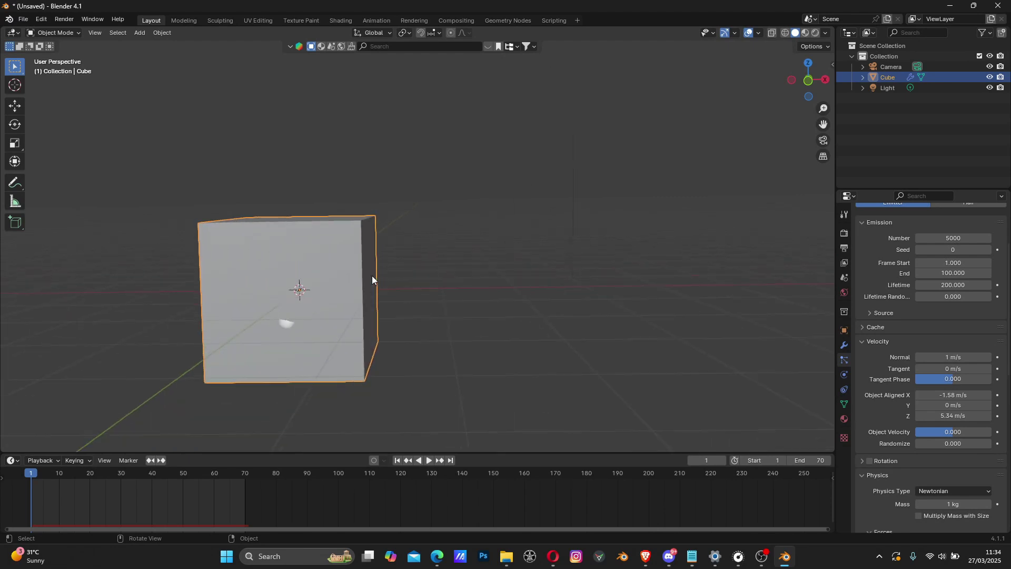
middle_click_drag(261, 274, 435, 311, "shift")
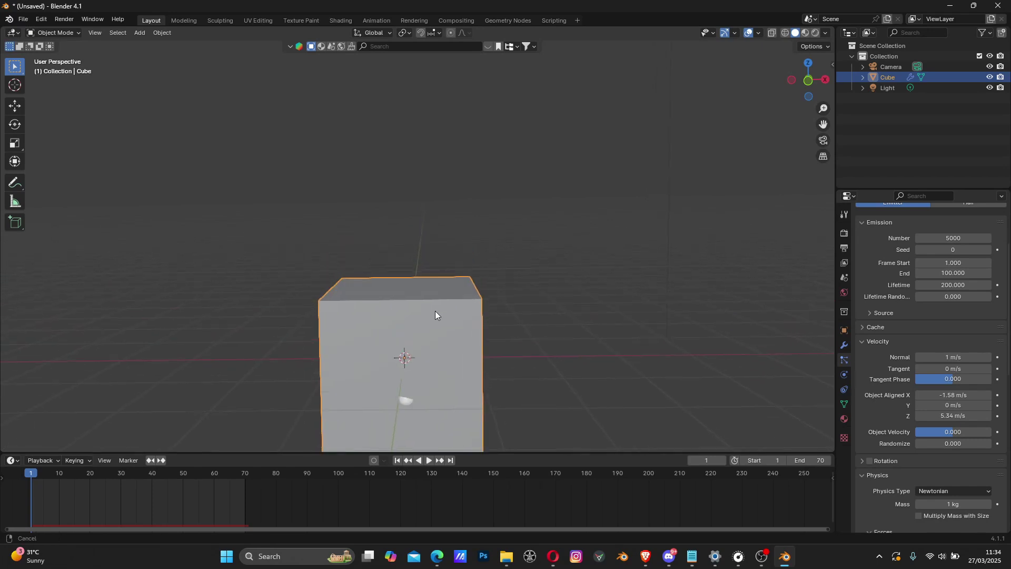
scroll(432, 314, "down", 5)
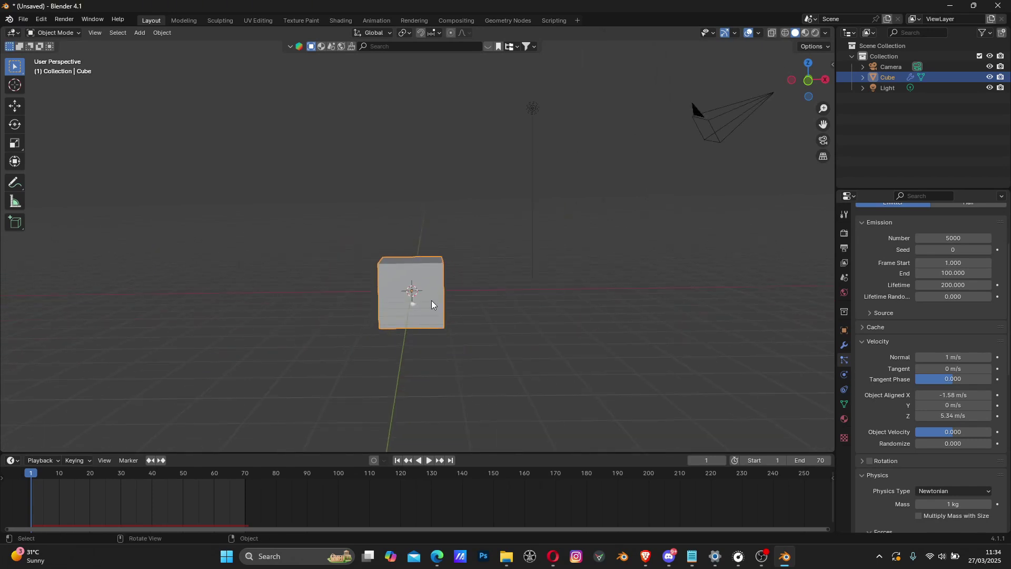
middle_click_drag(425, 244, 437, 316)
middle_click_drag(443, 279, 443, 200)
left_click(14, 183)
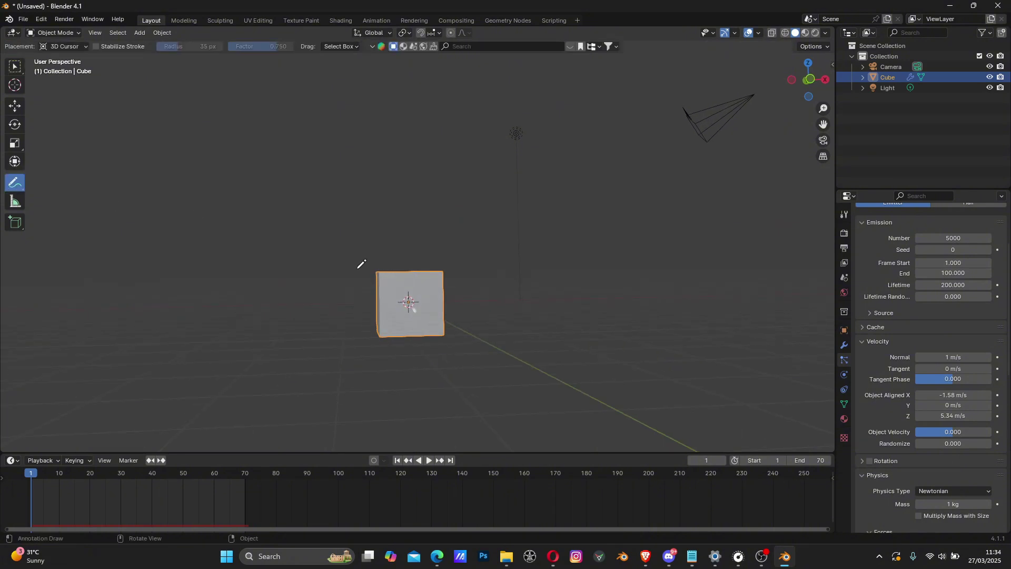
mouse_move(410, 327)
left_mouse_down()
mouse_move(362, 88)
mouse_move(282, 97)
mouse_move(255, 158)
left_mouse_up()
mouse_move(421, 298)
left_mouse_down()
mouse_move(432, 85)
mouse_move(532, 129)
mouse_move(546, 199)
left_mouse_up()
mouse_move(409, 327)
left_mouse_down()
mouse_move(343, 107)
mouse_move(280, 223)
mouse_move(422, 258)
mouse_move(476, 118)
mouse_move(554, 305)
left_mouse_up()
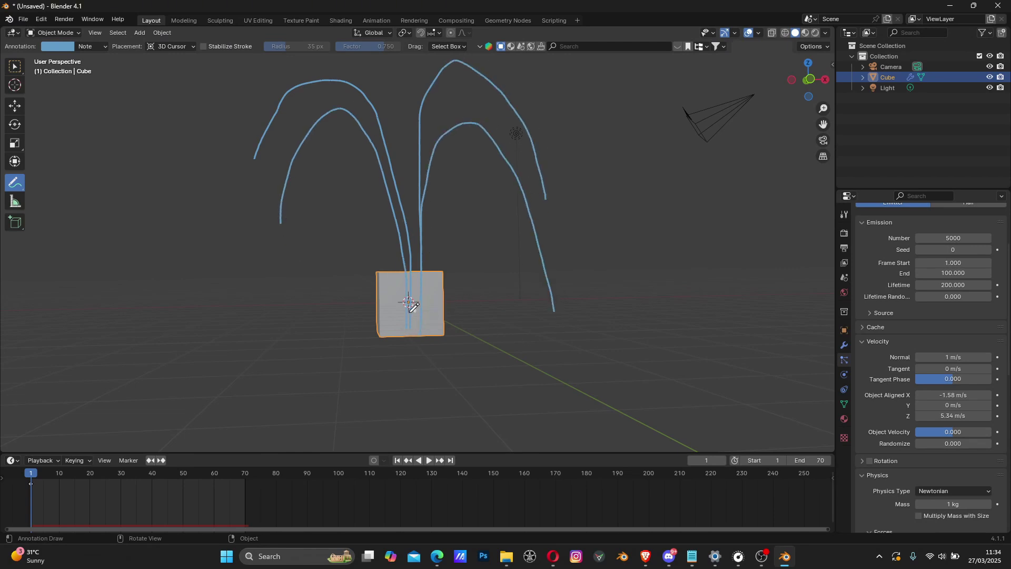
mouse_move(414, 307)
left_mouse_down()
mouse_move(355, 138)
mouse_move(304, 299)
left_mouse_up()
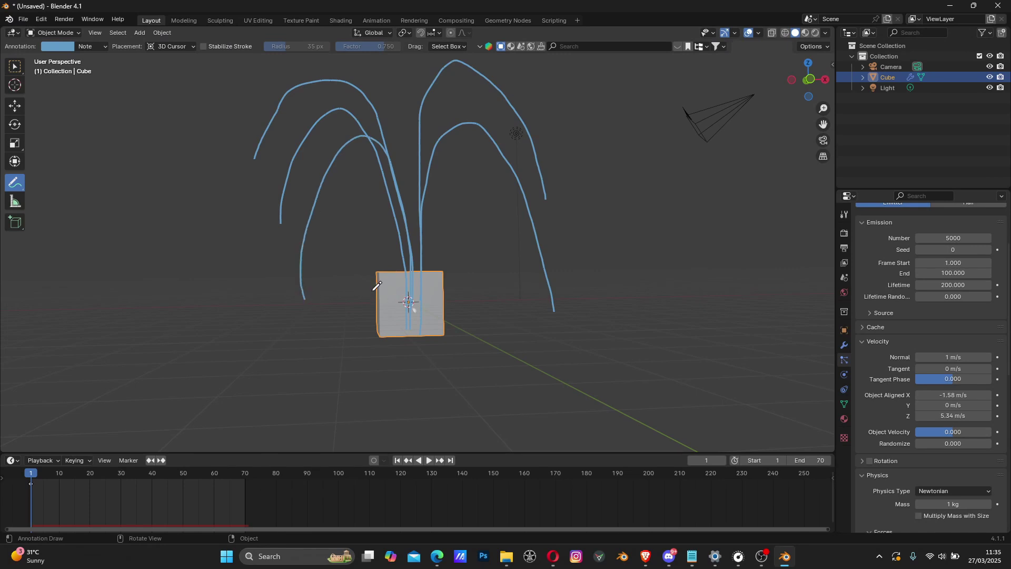
- Annotate four more arching trails from a perpendicular view and examine the fountain-shaped sketch around the cube
mouse_move(375, 287)
middle_mouse_down()
mouse_move(479, 284)
mouse_move(379, 266)
middle_mouse_up()
left_click_drag(341, 147, 491, 221)
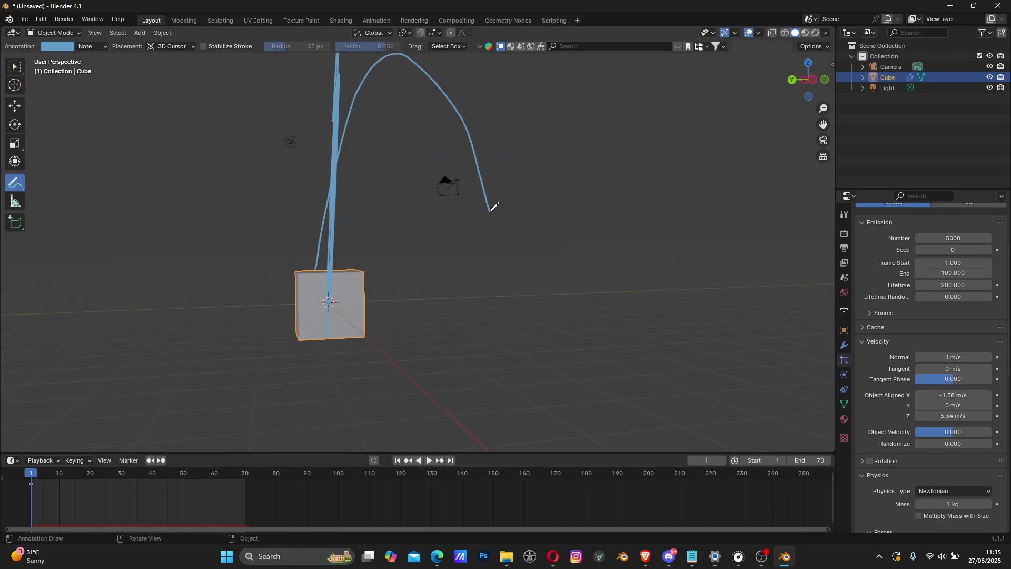
mouse_move(361, 284)
left_mouse_down()
mouse_move(296, 90)
mouse_move(191, 199)
left_mouse_up()
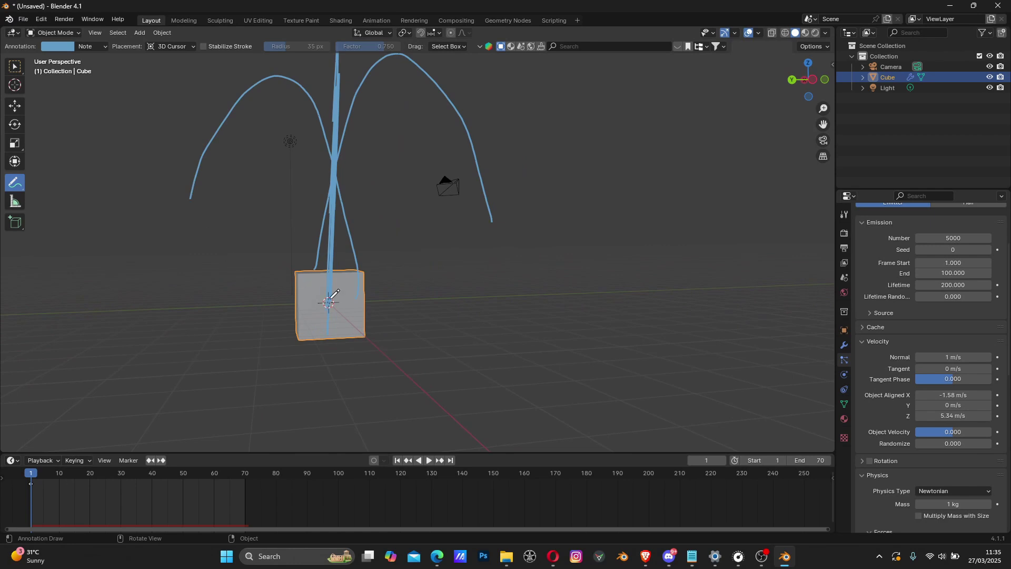
mouse_move(335, 292)
left_mouse_down()
mouse_move(248, 93)
mouse_move(203, 226)
left_mouse_up()
mouse_move(324, 293)
left_mouse_down()
mouse_move(456, 150)
mouse_move(482, 230)
left_mouse_up()
middle_click_drag(445, 264, 303, 267)
mouse_move(531, 259)
middle_mouse_down()
mouse_move(495, 268)
mouse_move(500, 284)
mouse_move(466, 308)
mouse_move(512, 316)
mouse_move(514, 251)
mouse_move(462, 293)
middle_mouse_up()
scroll(495, 267, "up", 3)
scroll(466, 308, "up", 2)
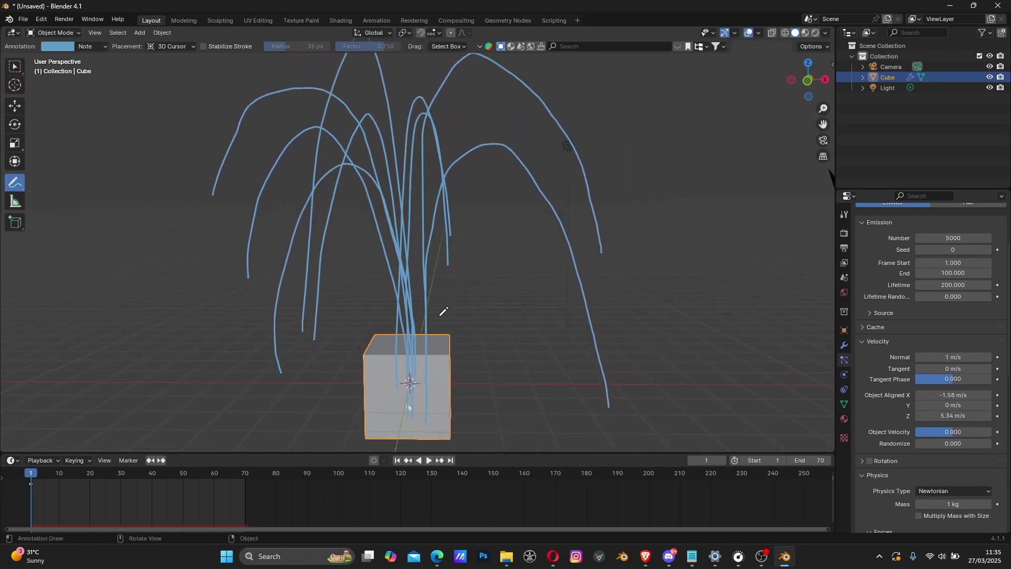
scroll(427, 335, "down", 2)
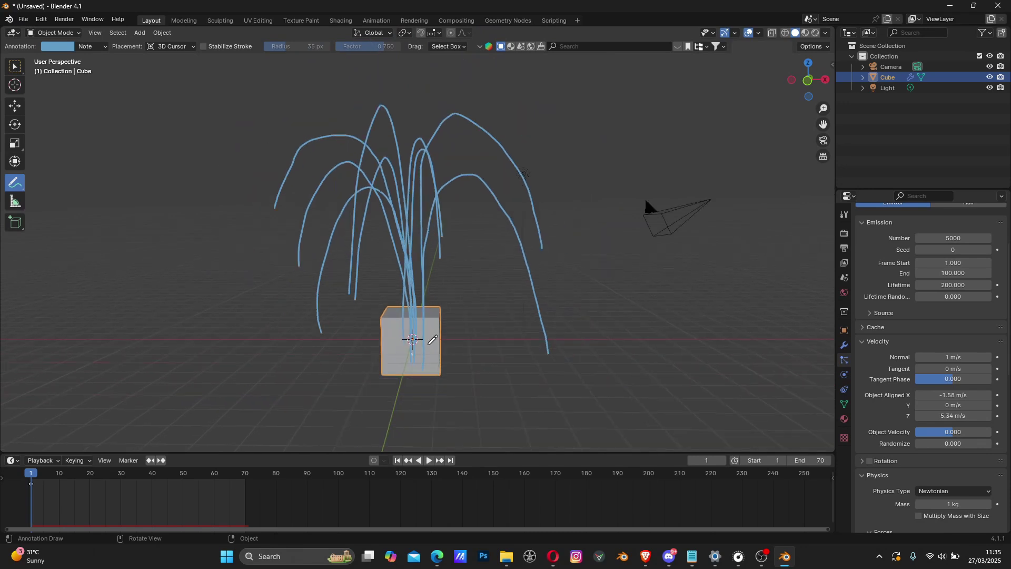
scroll(427, 341, "up", 2)
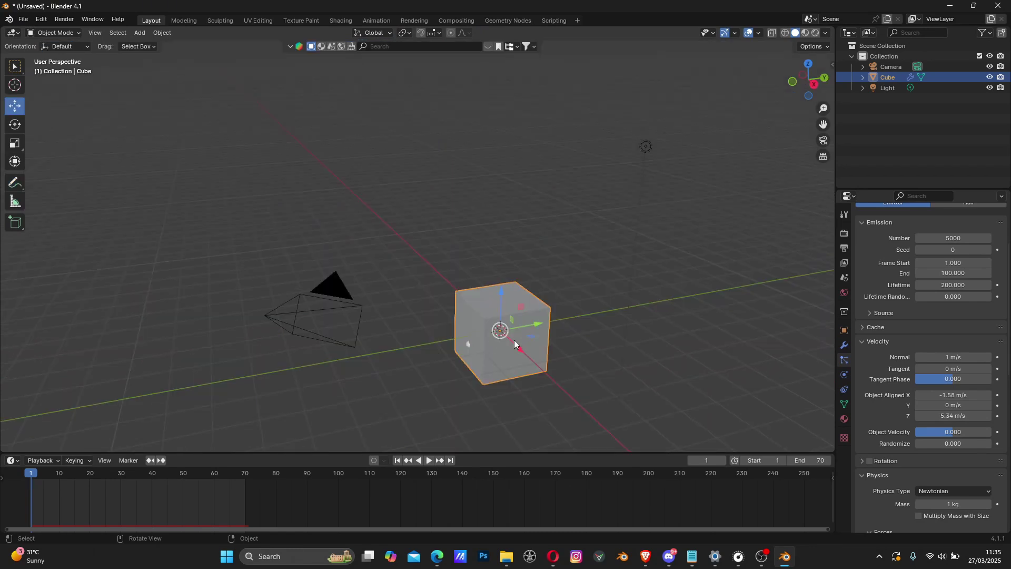
- Delete the emitter cube and add an ico sphere mesh at the origin
mouse_move(514, 340)
middle_mouse_down()
mouse_move(534, 302)
mouse_move(422, 253)
mouse_move(389, 277)
mouse_move(404, 278)
middle_mouse_up()
key("x")
left_click(413, 258)
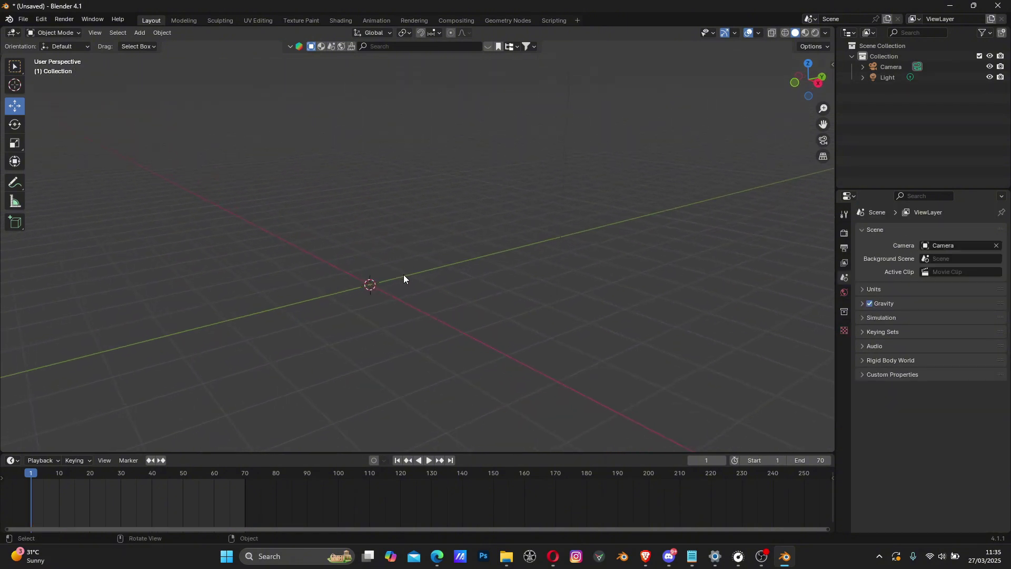
key("shift+a")
mouse_move(387, 299)
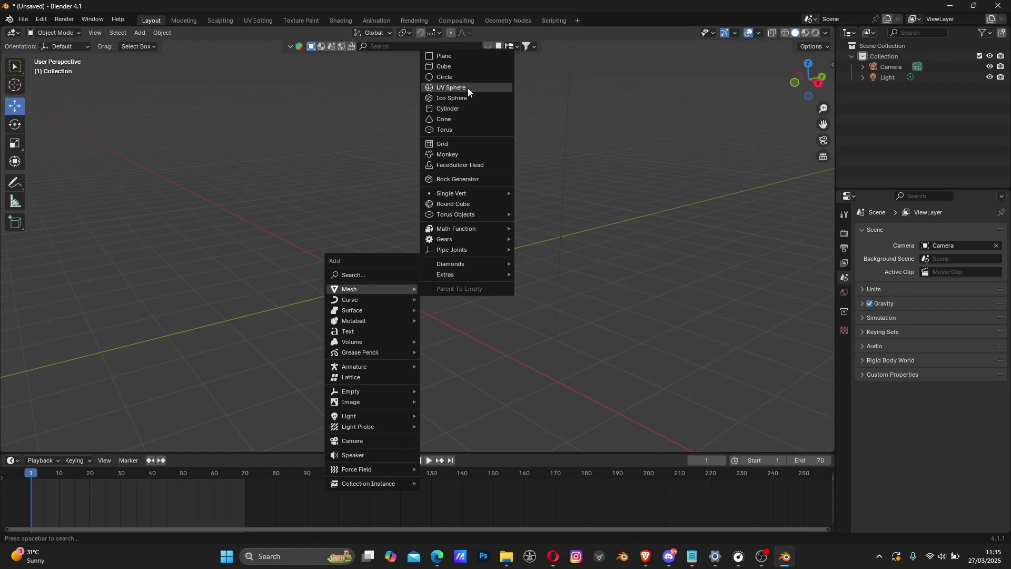
left_click(451, 99)
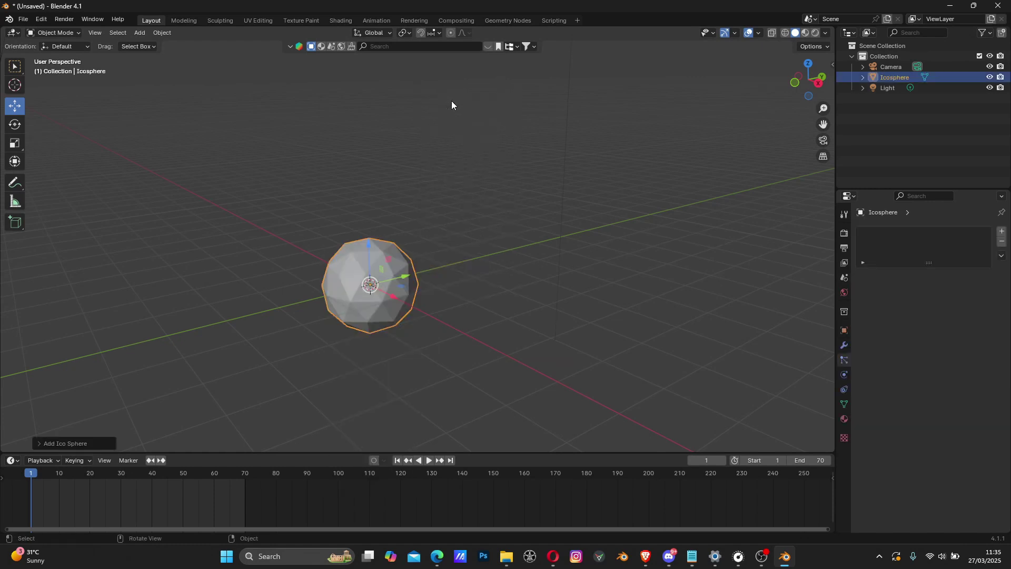
- Scale the ico sphere down uniformly to a small ball at the origin
middle_click_drag(451, 105, 478, 289)
key("s")
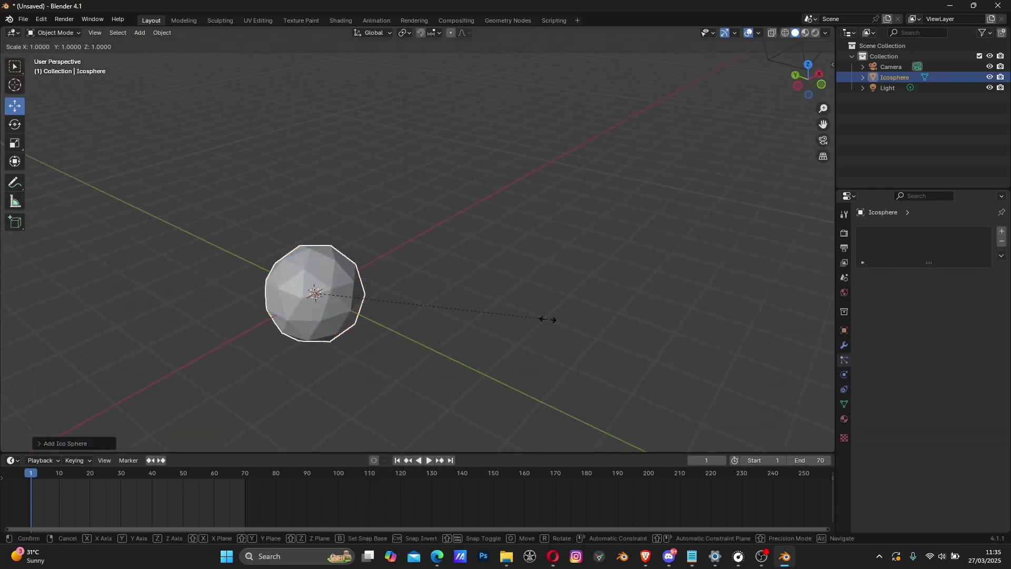
left_click(321, 314)
middle_click_drag(323, 315, 301, 314)
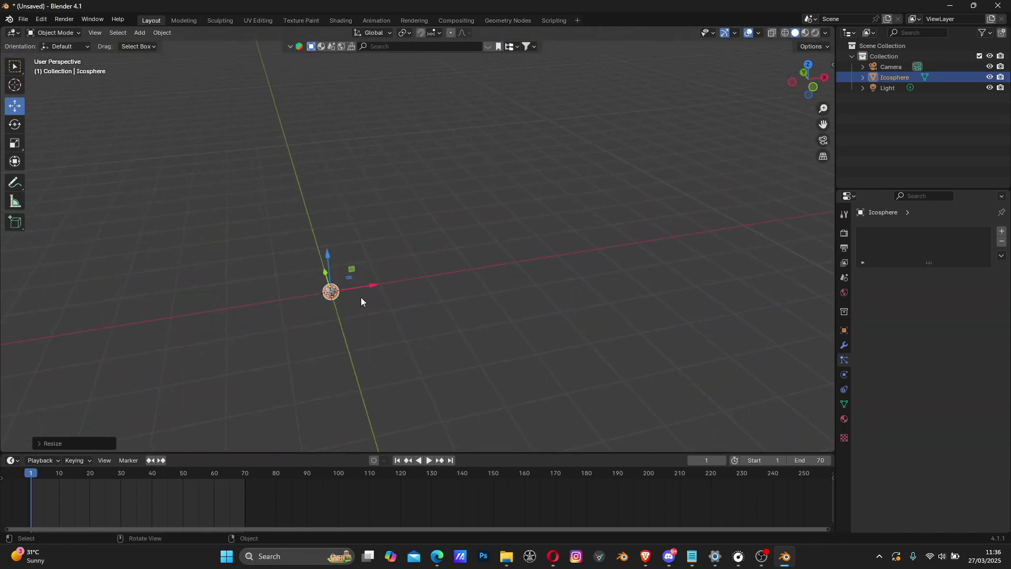
- Duplicate the small ico sphere and place the copy about 8.5 m away along the X axis
key("shift")
key("shift+d")
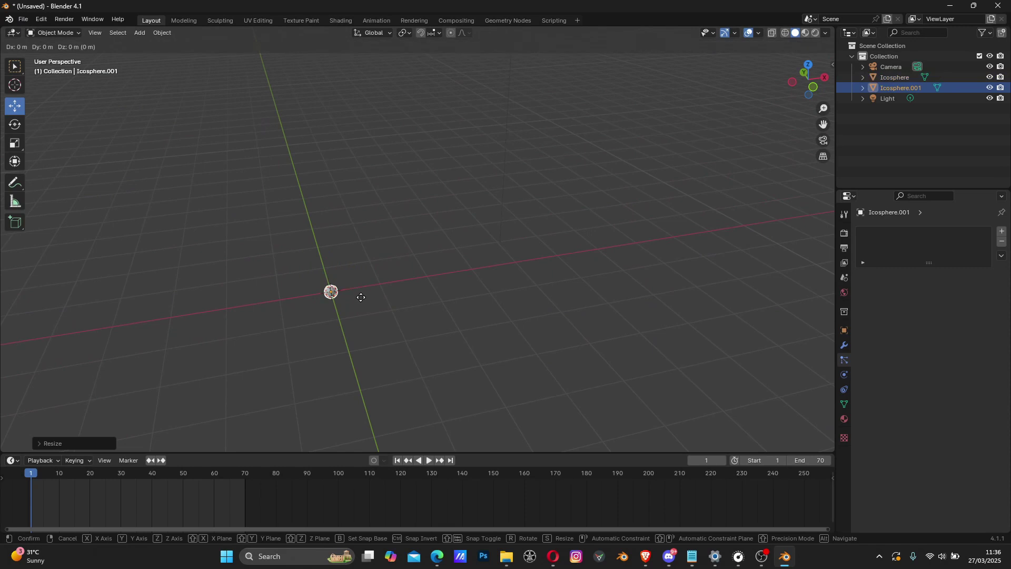
key("x")
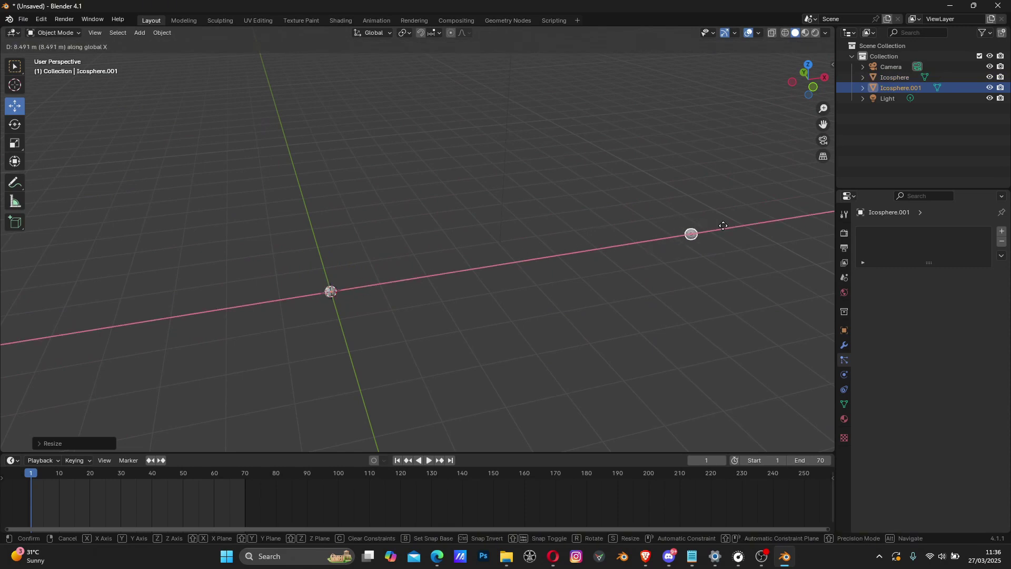
left_click(721, 228)
scroll(411, 285, "up", 3)
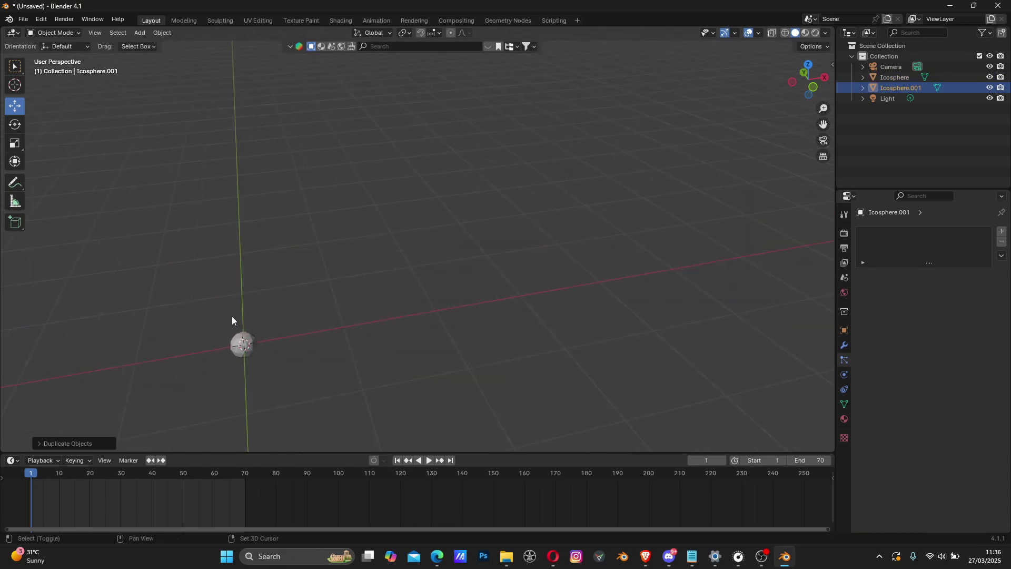
middle_click_drag(232, 316, 773, 243, "shift")
- Rename the duplicated ico sphere as particle
double_click(904, 88)
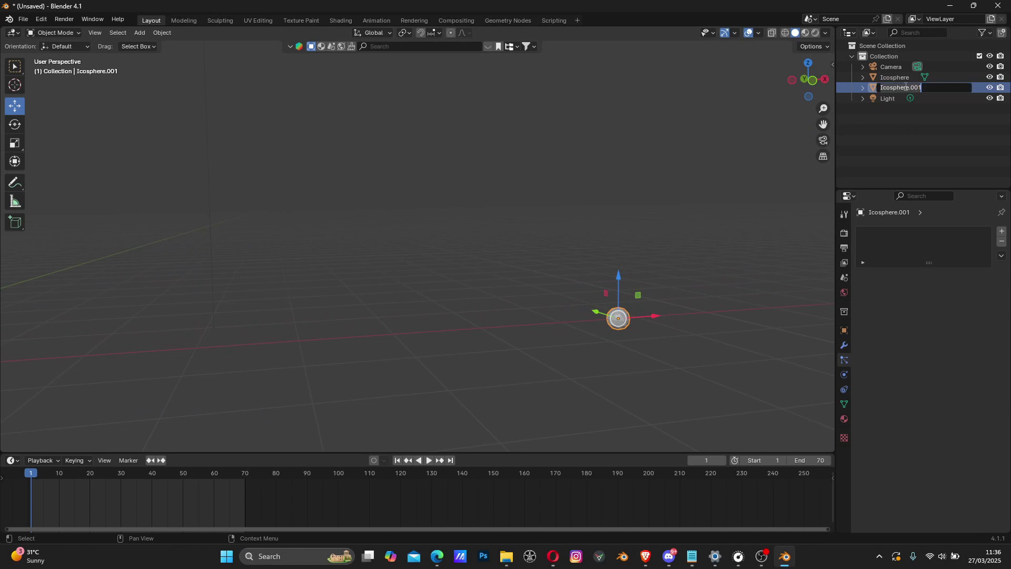
type("particle")
key("Return")
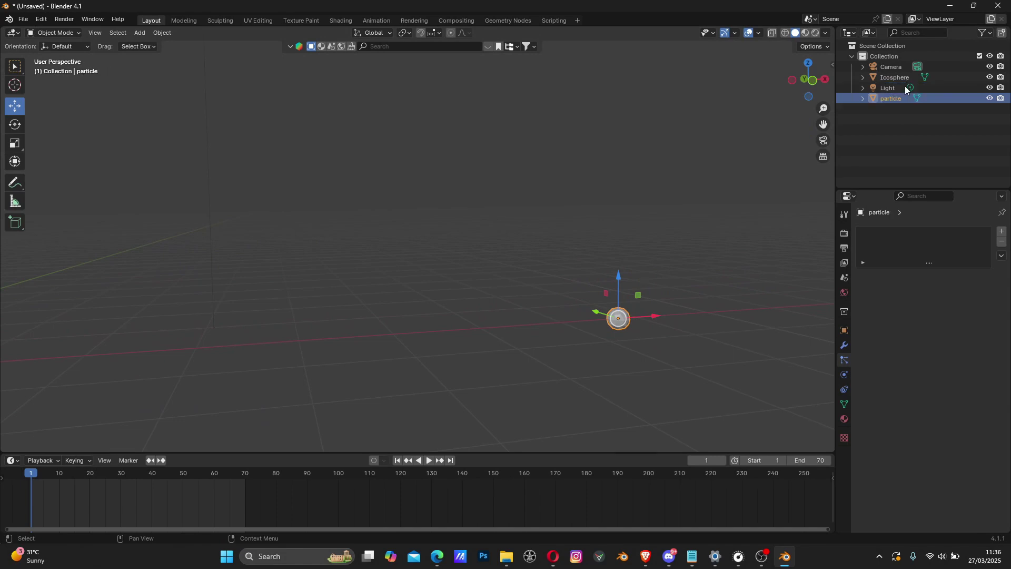
key("g")
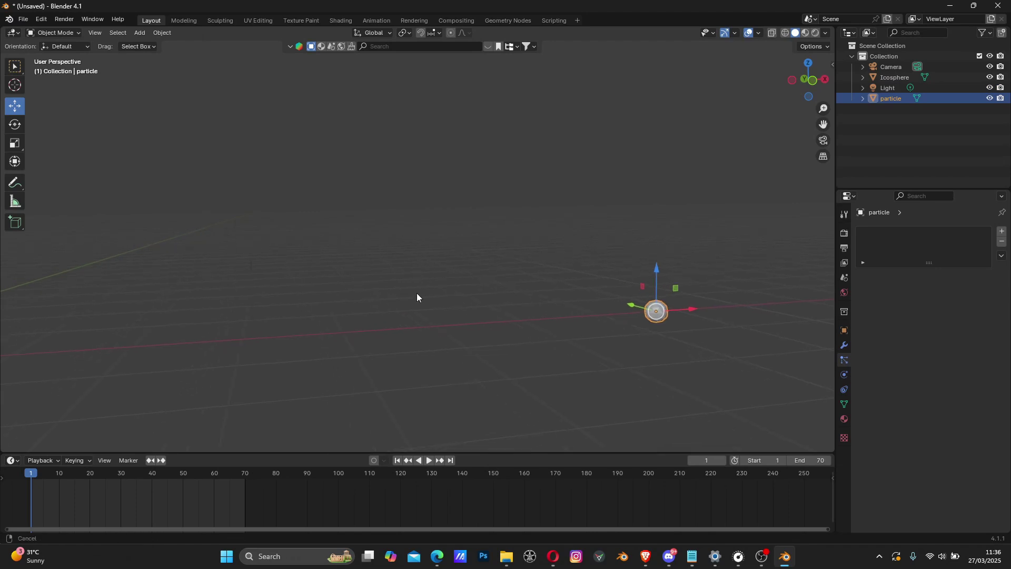
- Switch to the front view and keyframe the small ico sphere at the origin on frame 1
key("y")
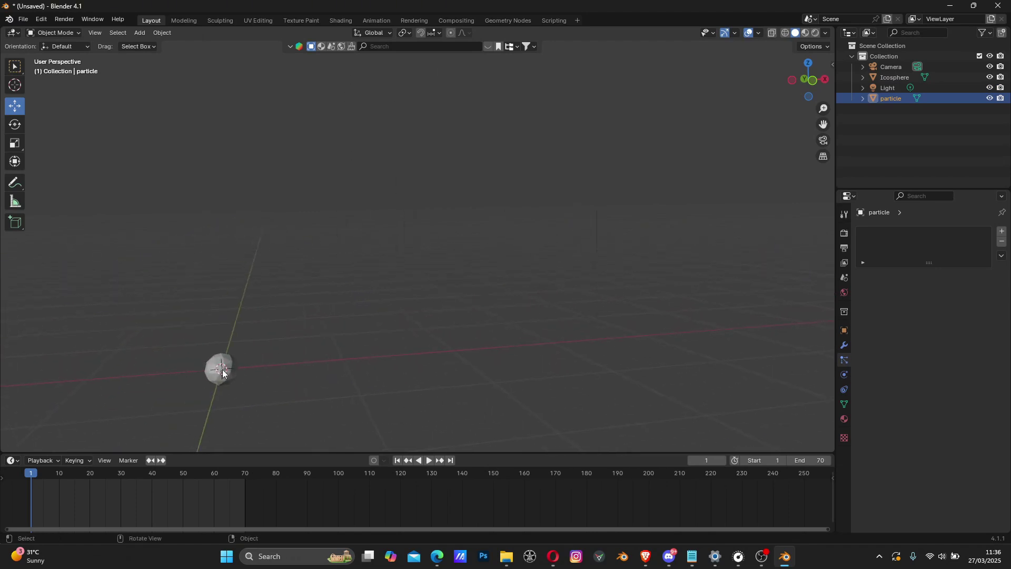
left_click(223, 373)
scroll(269, 353, "down", 2)
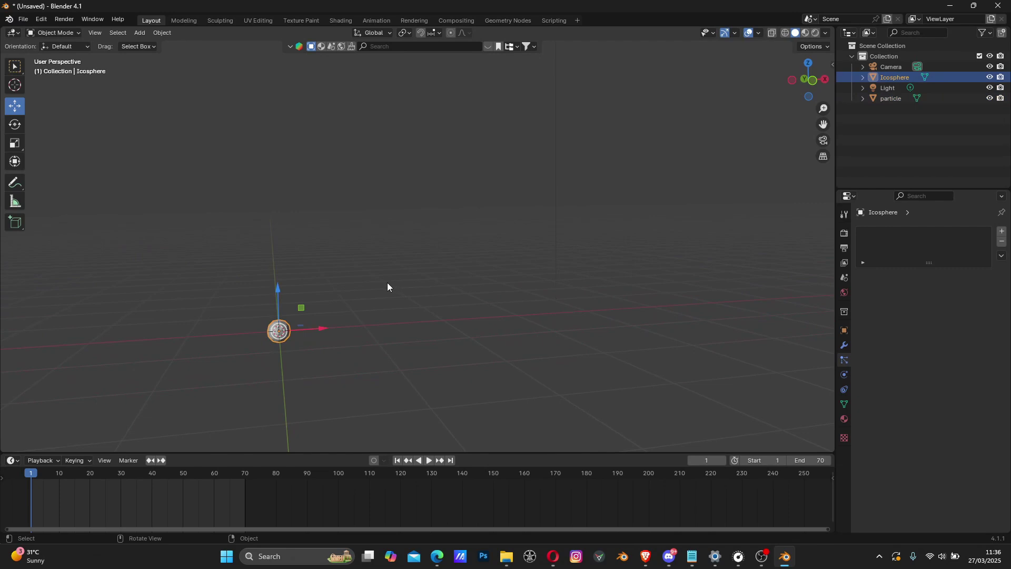
scroll(388, 305, "down", 3)
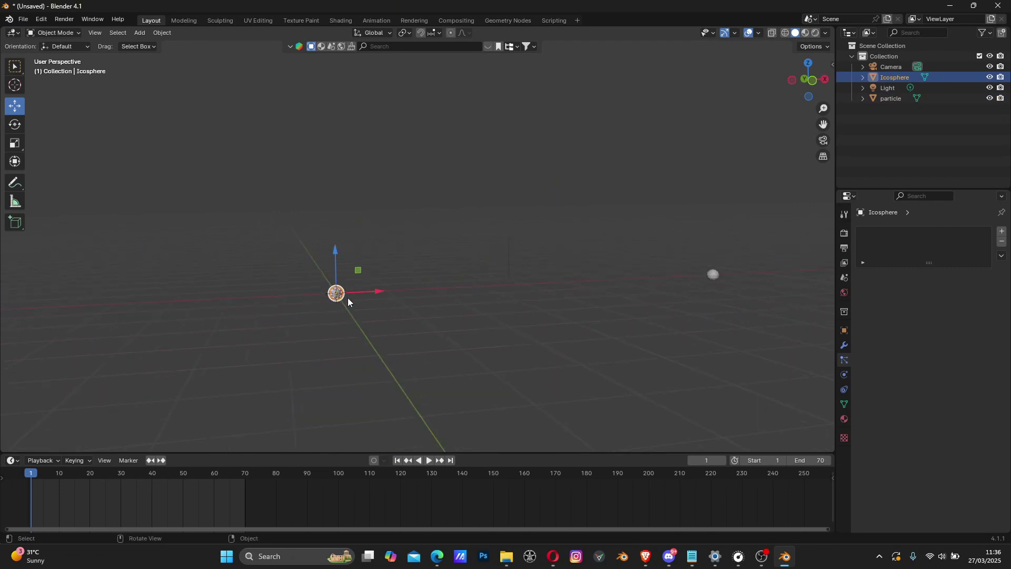
middle_click_drag(442, 146, 481, 235, "shift")
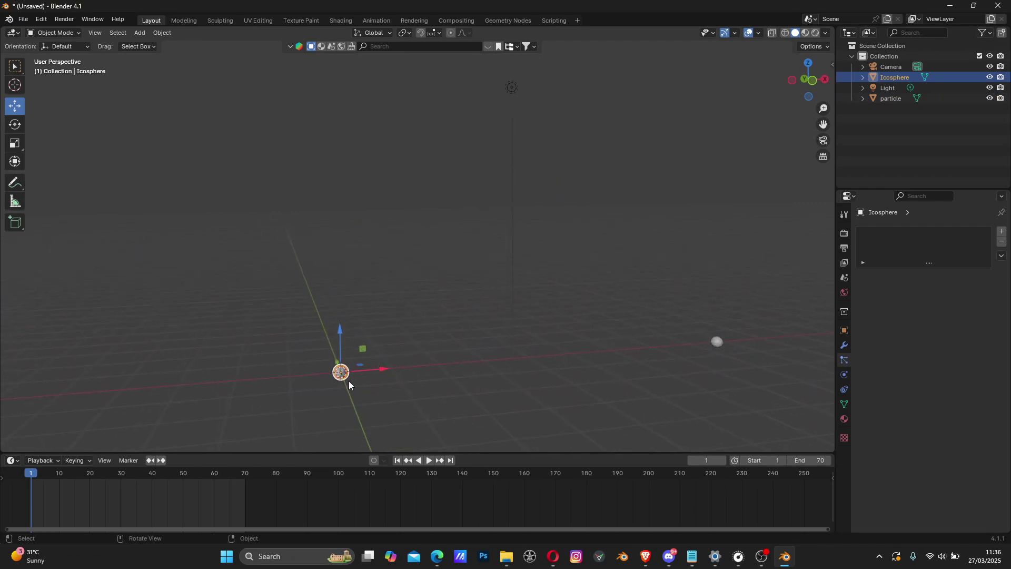
left_click(812, 82)
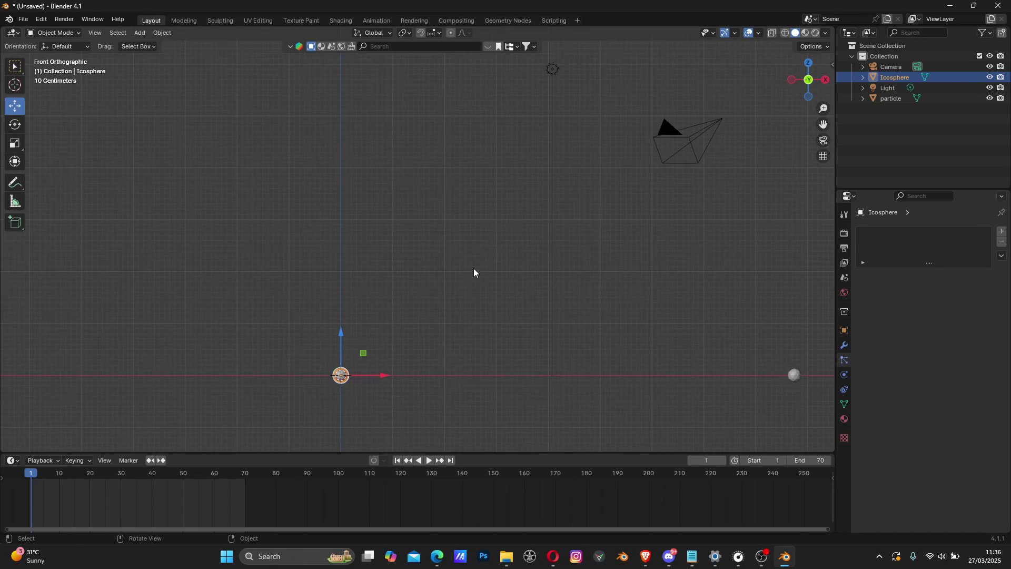
middle_click_drag(474, 270, 498, 290, "shift")
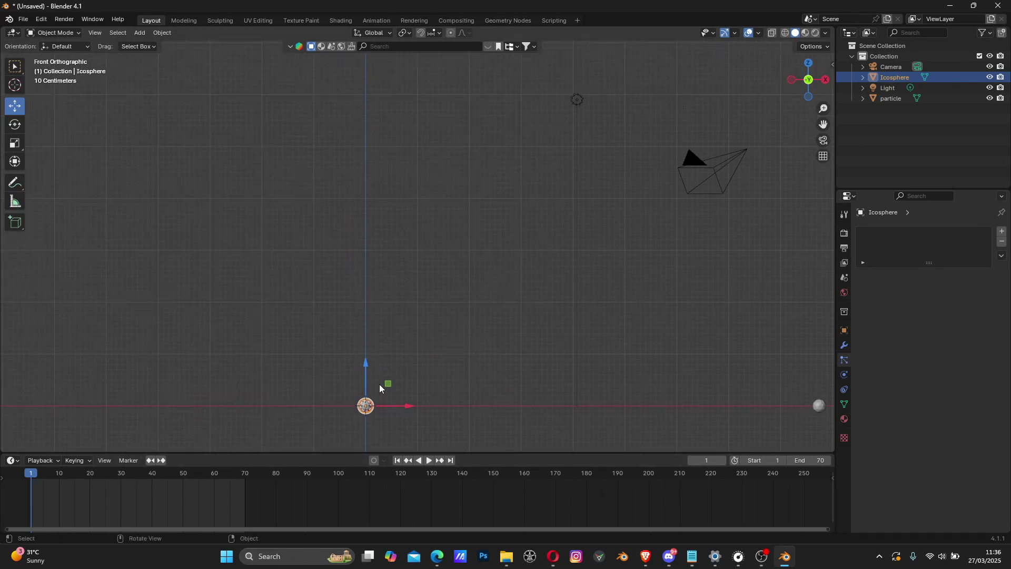
key("i")
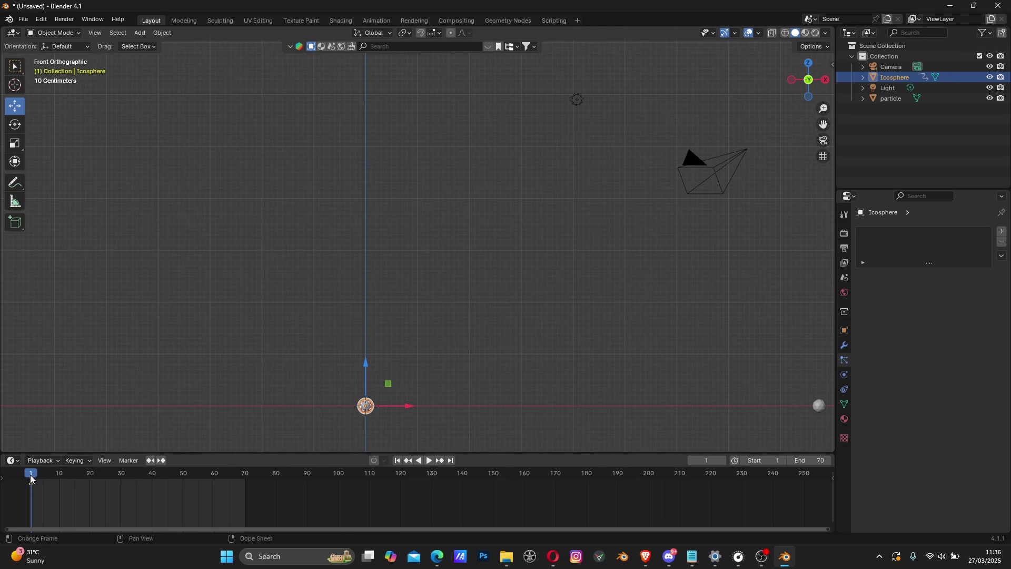
- At frame 50, raise the ico sphere about 9 m along the Z axis and insert a keyframe there
key("space")
left_click_drag(132, 482, 183, 485)
key("space")
scroll(354, 384, "down", 2)
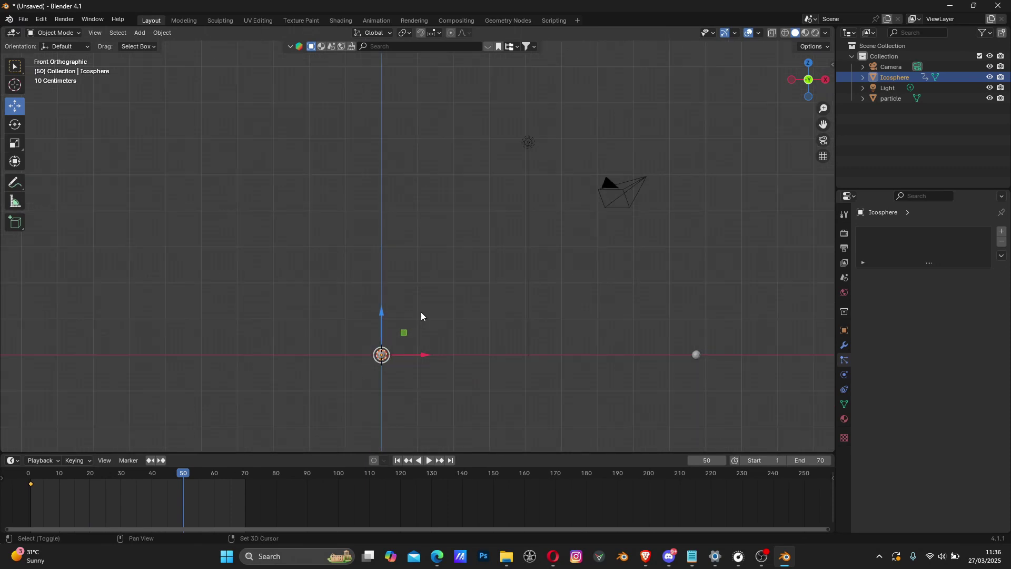
middle_click_drag(421, 318, 402, 354, "shift")
left_click_drag(366, 360, 390, 30)
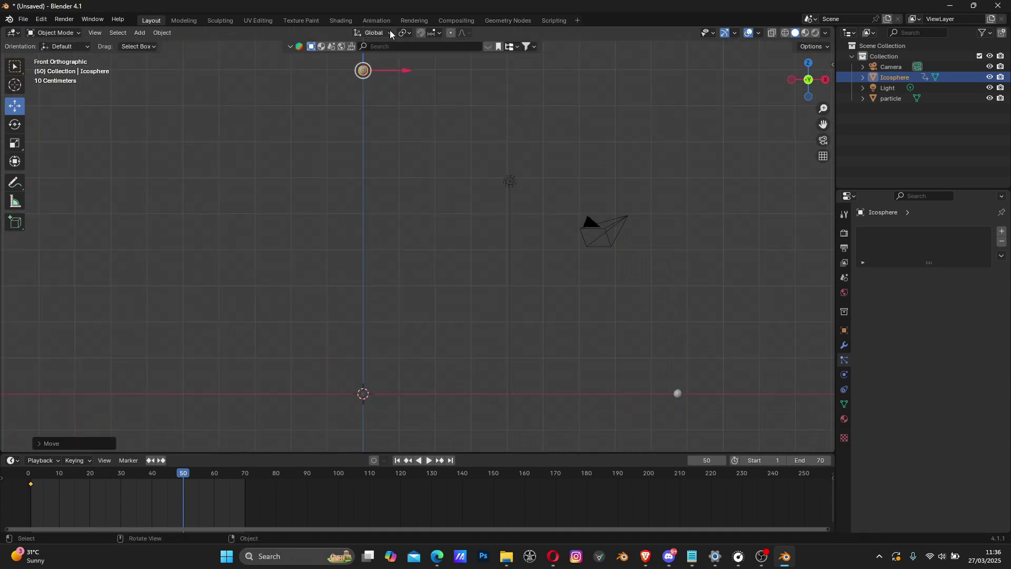
key("i")
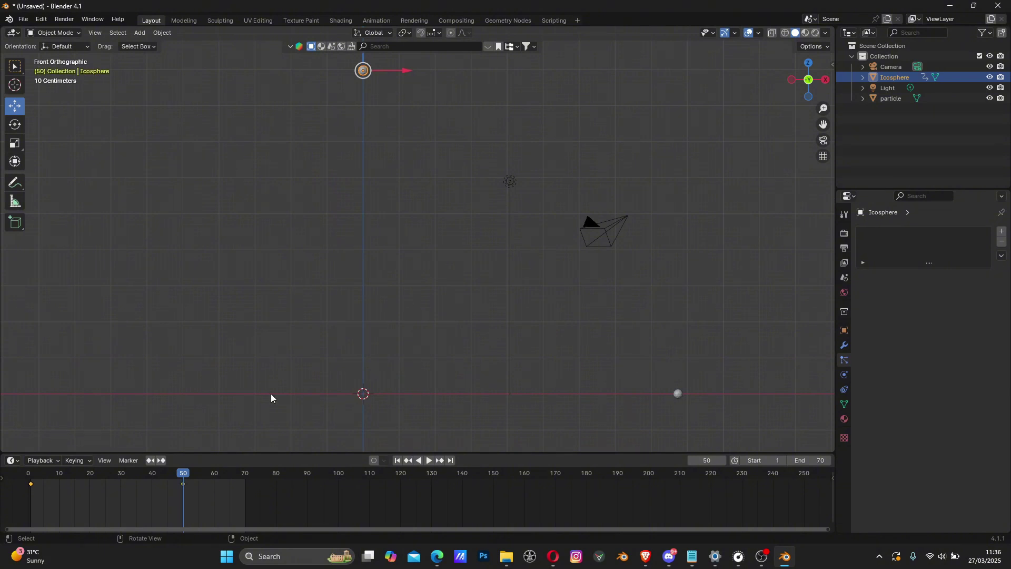
- Play the animation from frame 1 to check the ico sphere's upward movement
left_click_drag(97, 474, 31, 475)
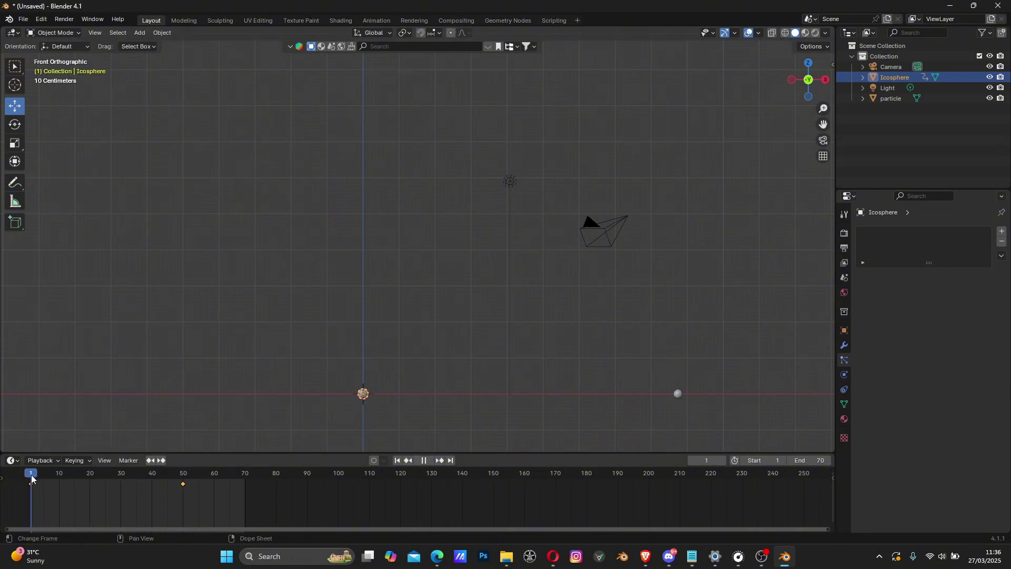
key("space")
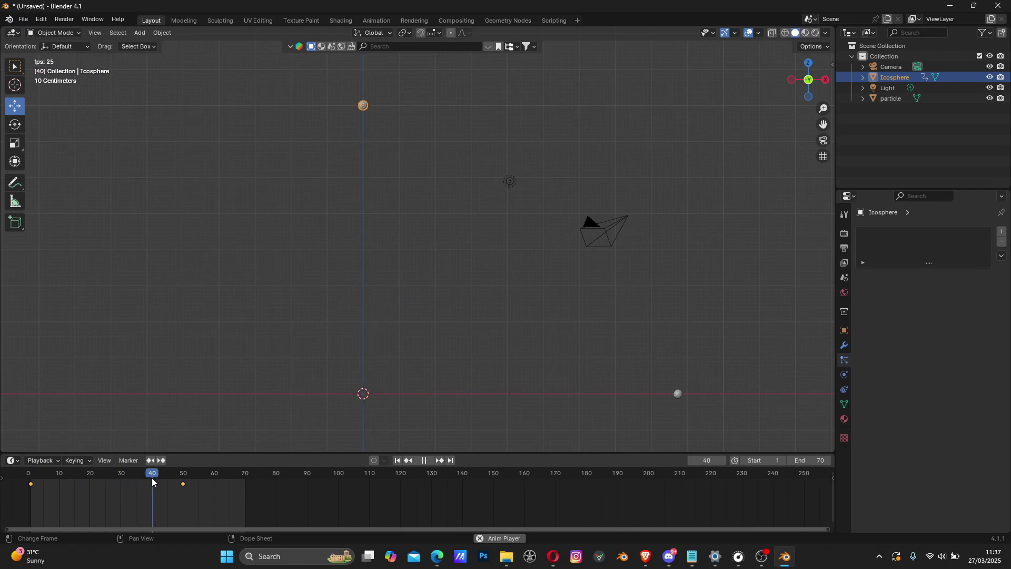
key("space")
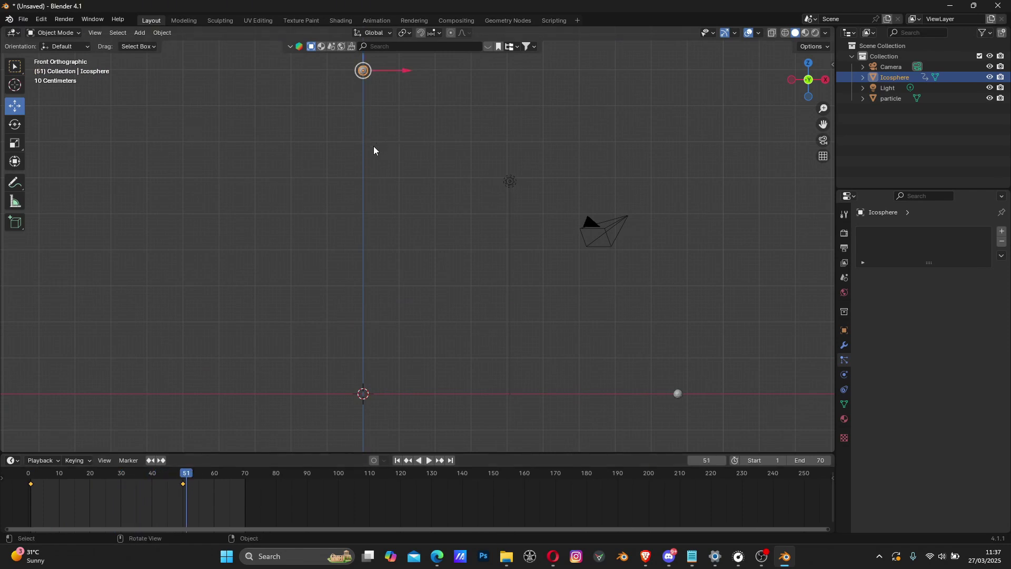
- Try inserting a keyframe for the raised ico sphere at frame 51, using the keyframe channel choices as well
key("i")
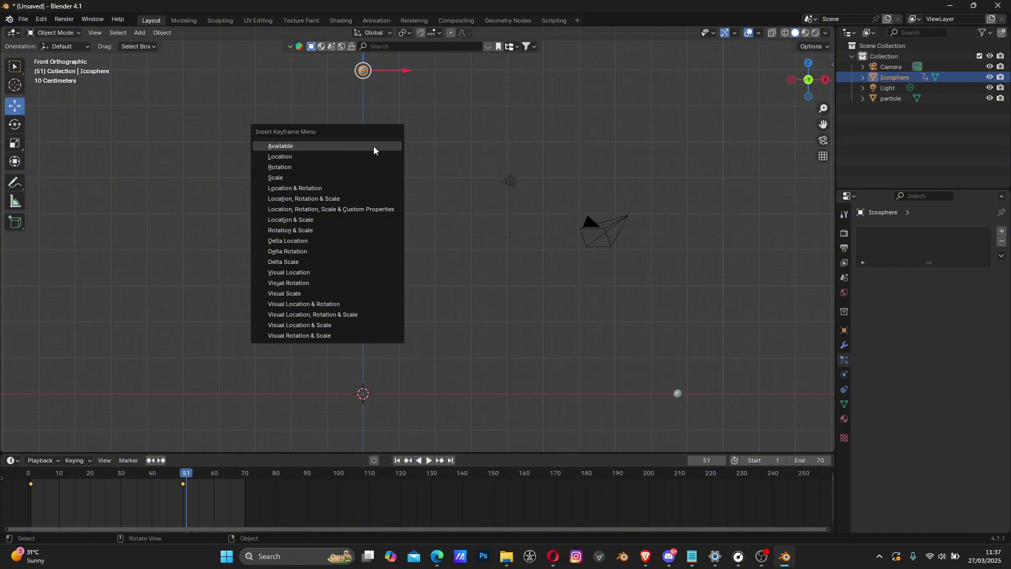
left_click(374, 146)
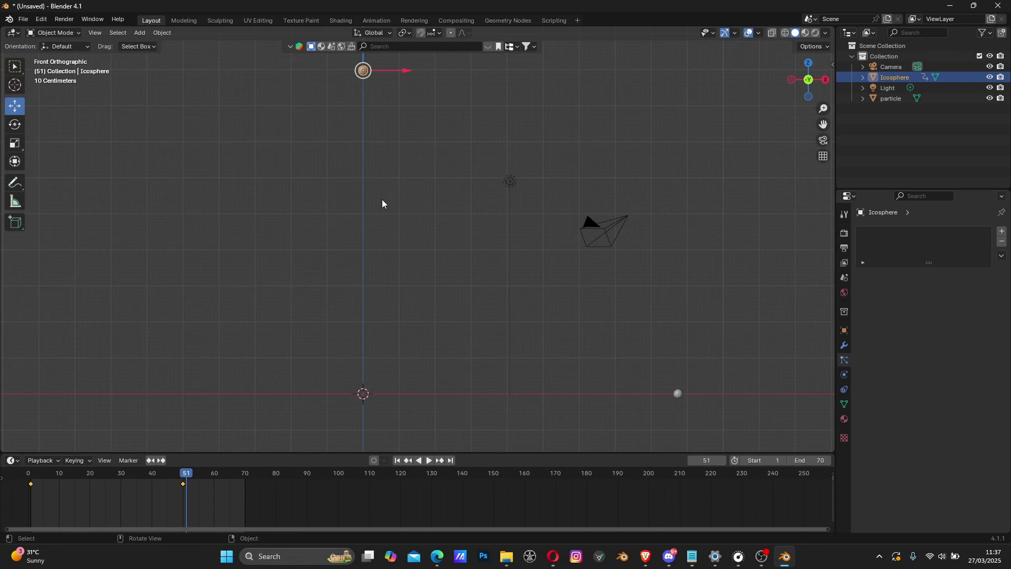
key("k")
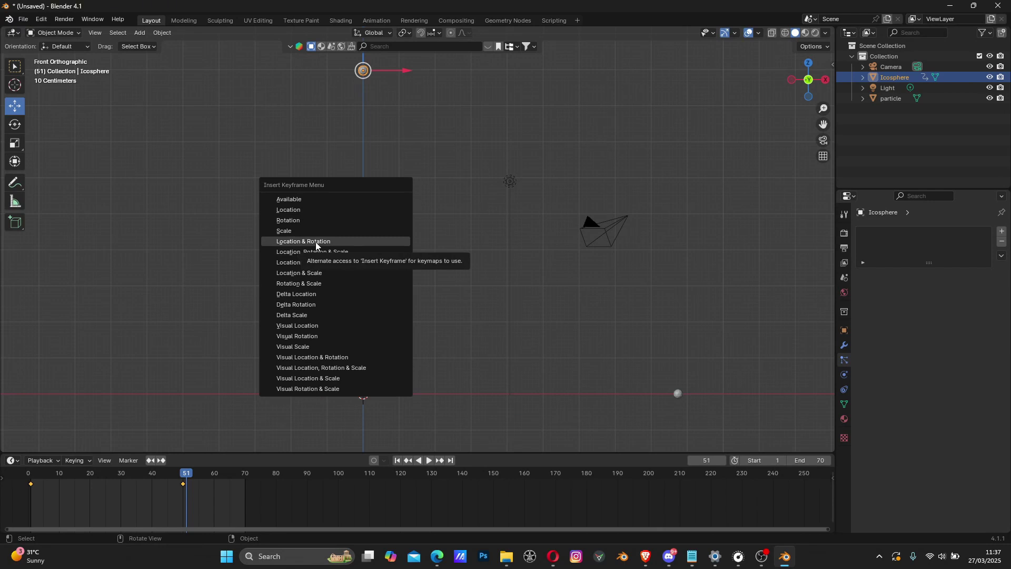
key("i")
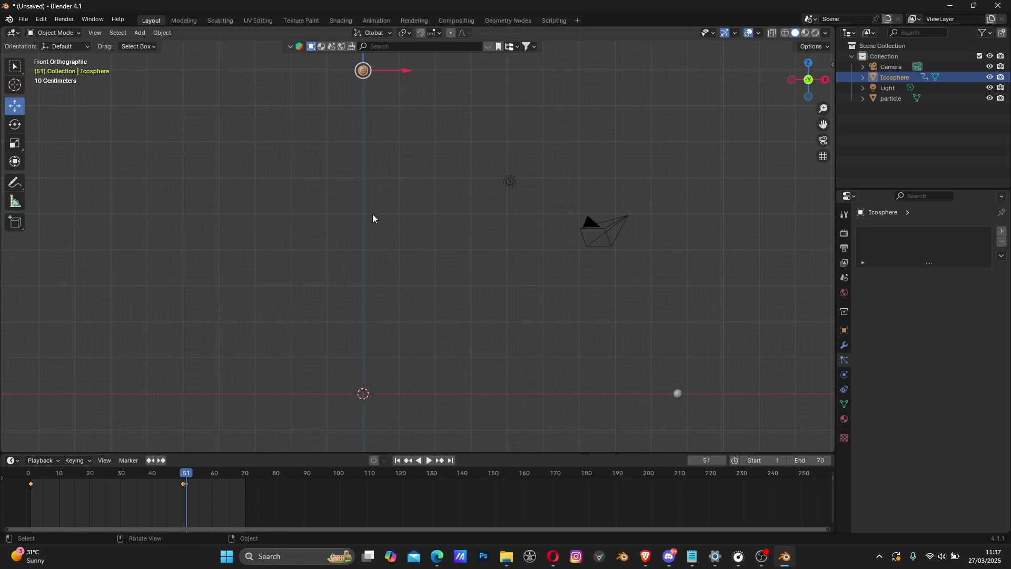
key("k")
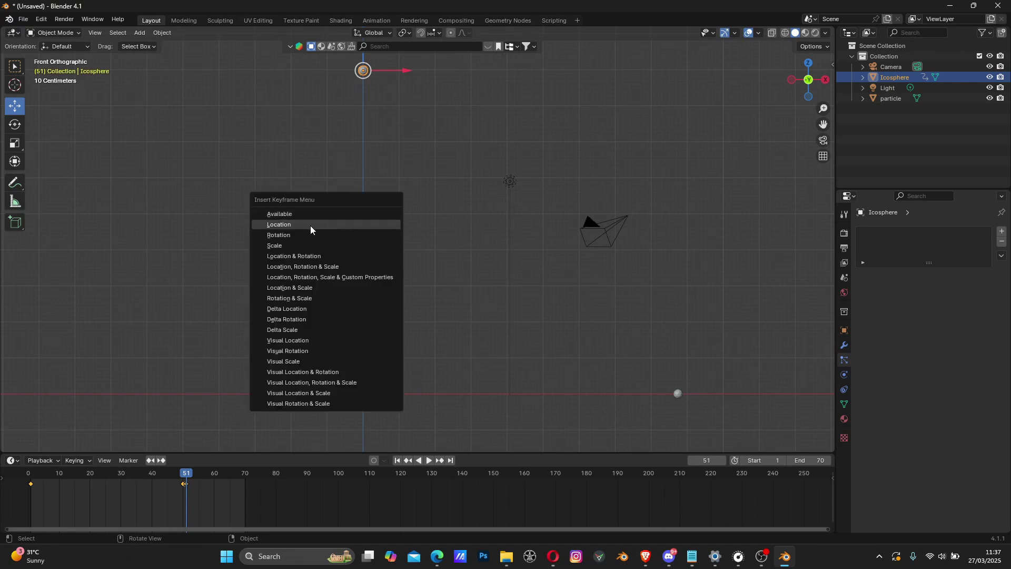
left_click(306, 256)
- Replay the rising ico sphere from the first frame and stop the playback
key("shift+Left")
key("space")
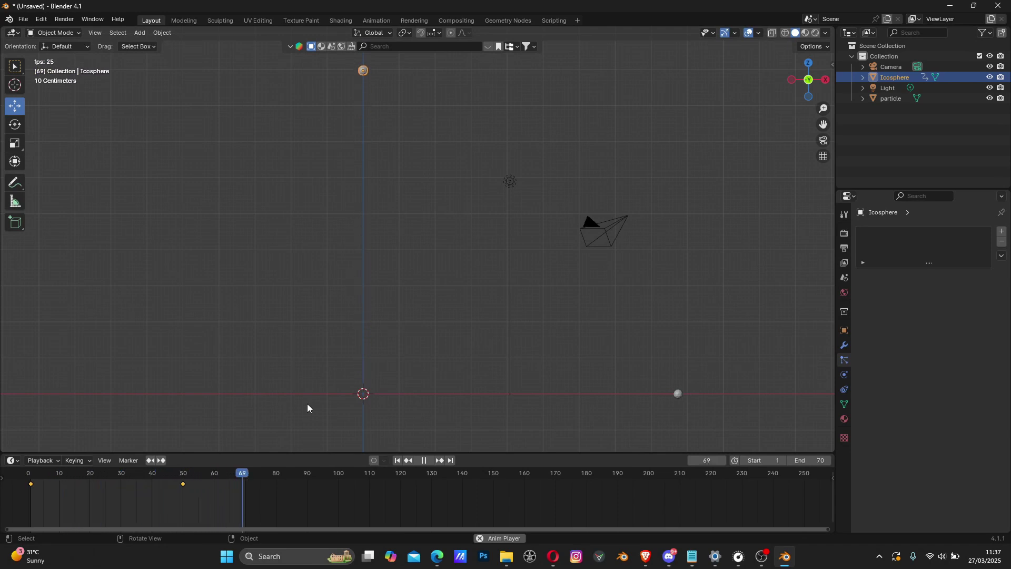
left_click(30, 475)
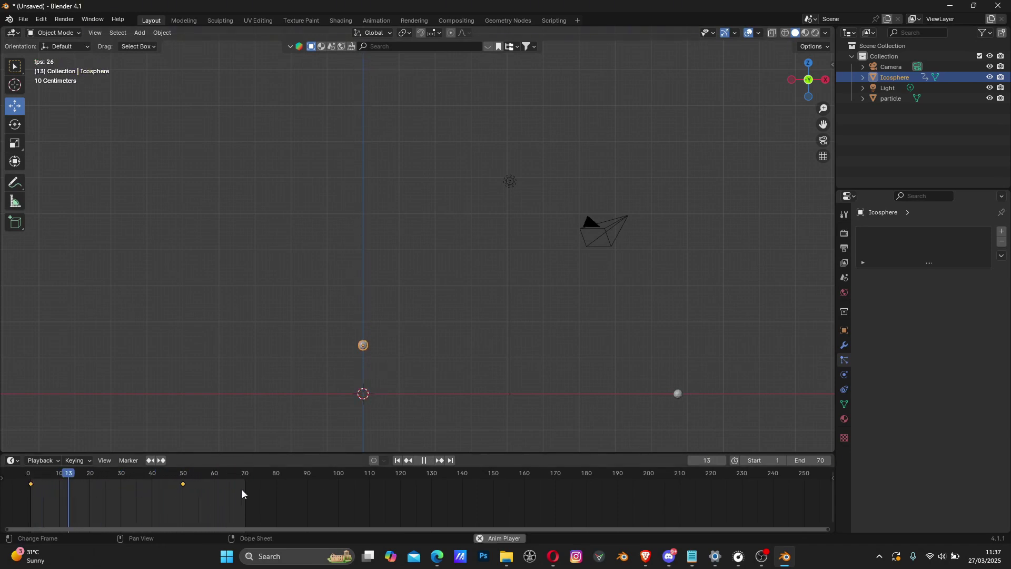
key("space")
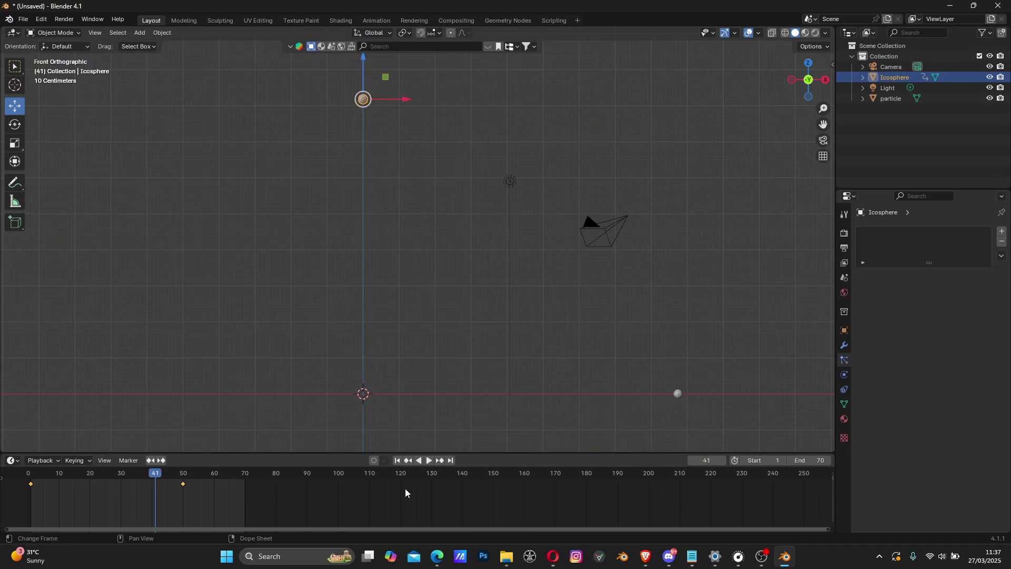
- Set the animation's end frame to 250
left_click(813, 459)
type("250")
key("Return")
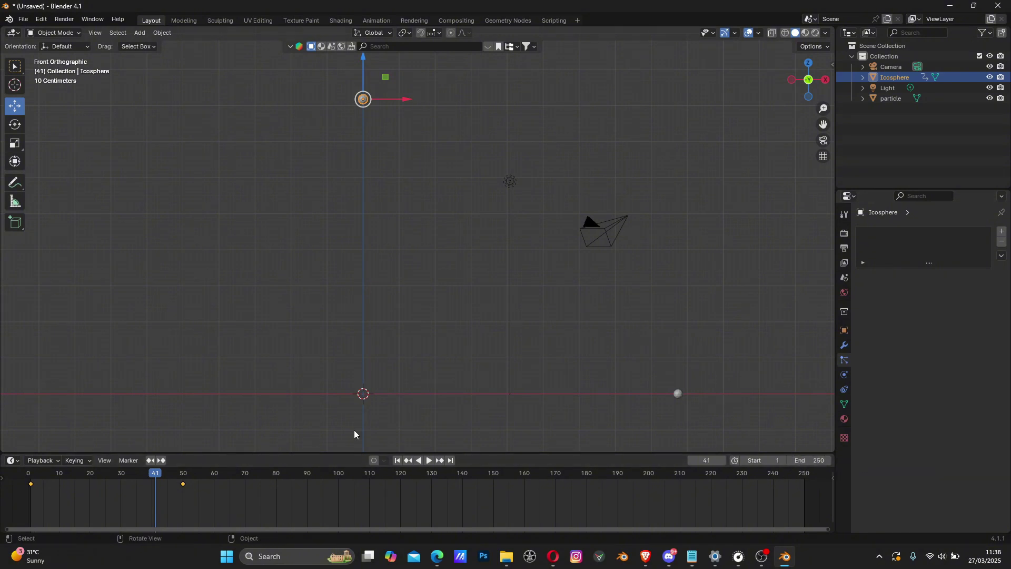
- Return to frame 1 and add a particle system to the ico sphere
middle_click_drag(439, 156, 448, 186, "shift")
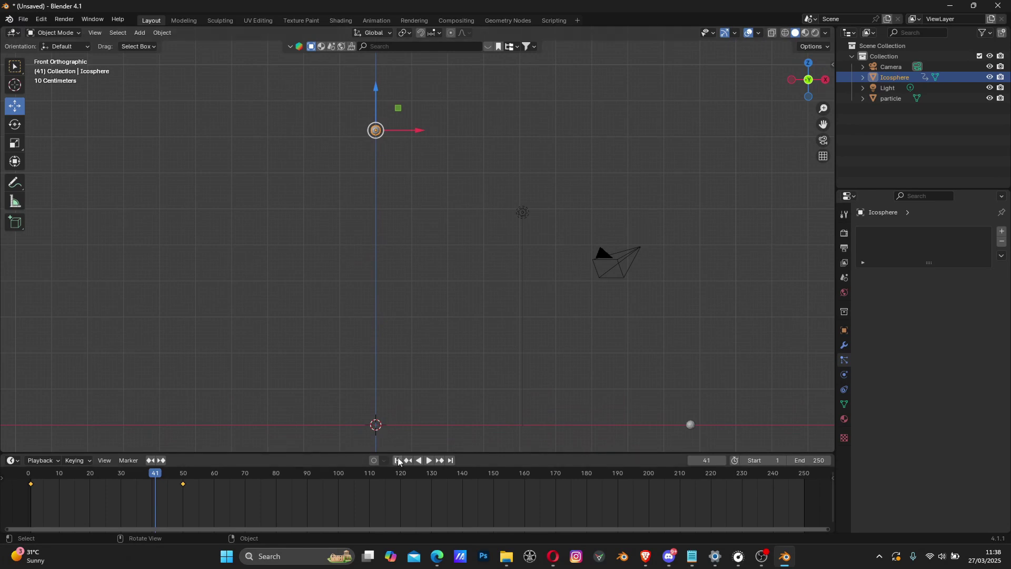
key("shift+Left")
middle_click_drag(450, 400, 436, 309, "shift")
scroll(436, 305, "up", 3)
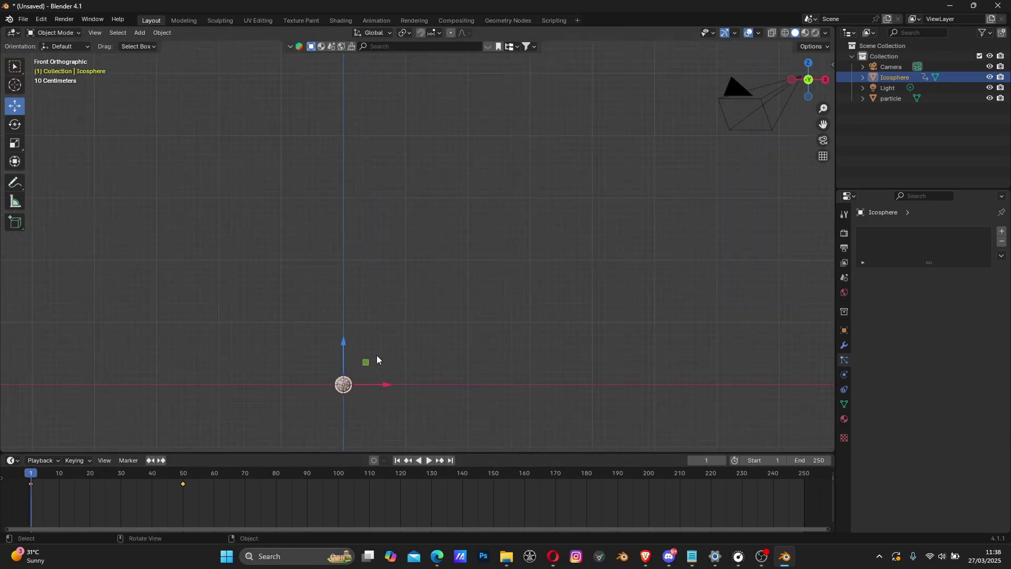
middle_click_drag(368, 382, 396, 334, "shift")
scroll(390, 337, "up", 2)
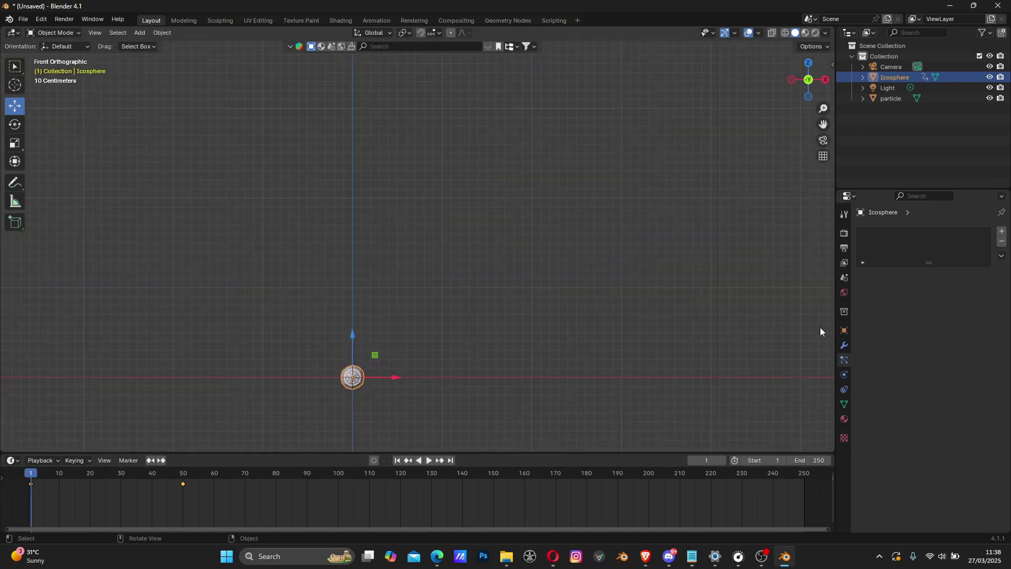
left_click(1002, 231)
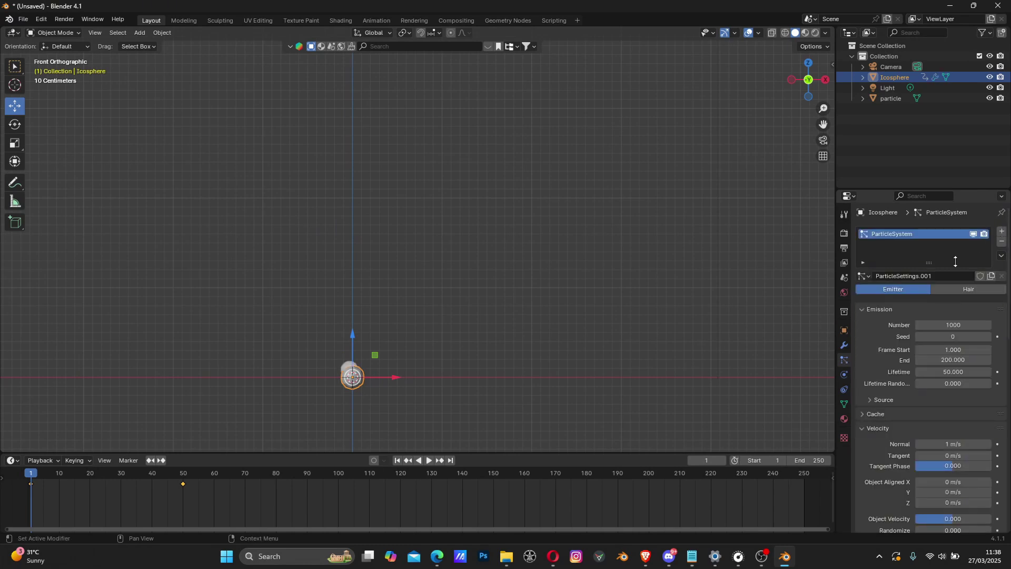
- Play the animation repeatedly from frame 1 to examine how particles are emitted while the ico sphere rises, then return to frame 1
middle_click_drag(411, 341, 398, 369, "shift")
key("space")
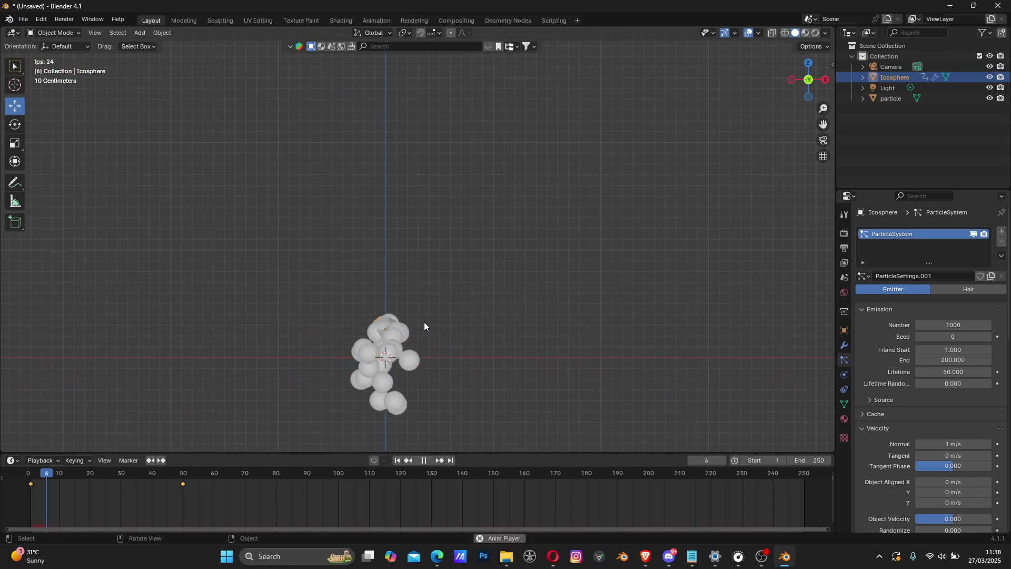
scroll(419, 312, "down", 8)
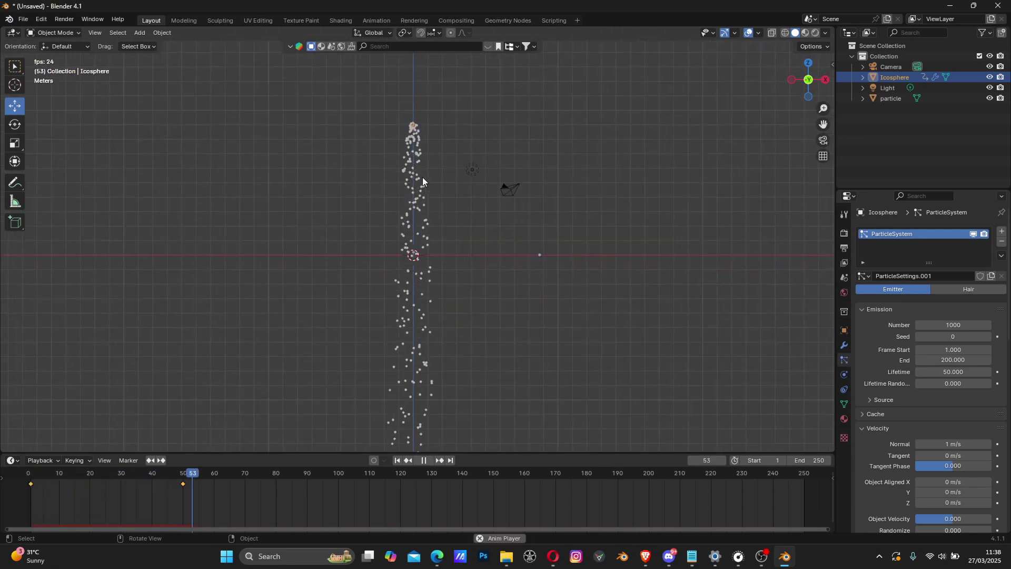
scroll(414, 134, "up", 3)
scroll(413, 134, "down", 2)
middle_click_drag(440, 151, 425, 218, "shift")
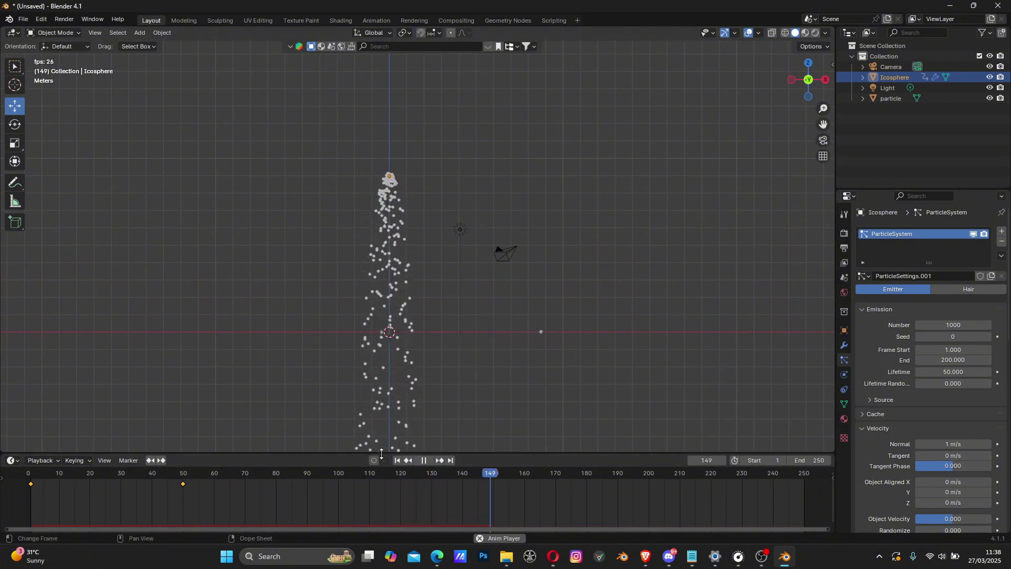
key("shift+Left")
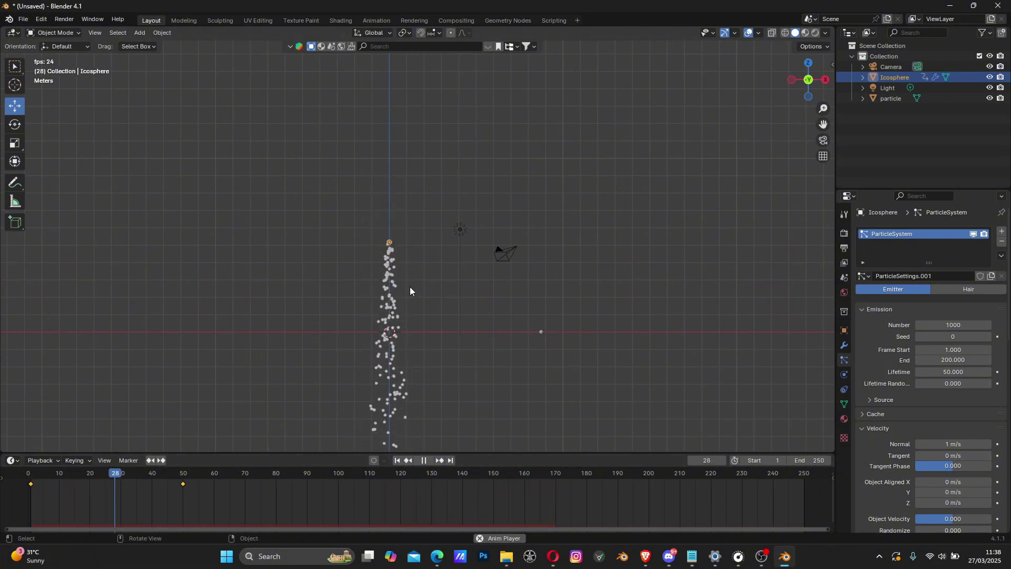
key("space")
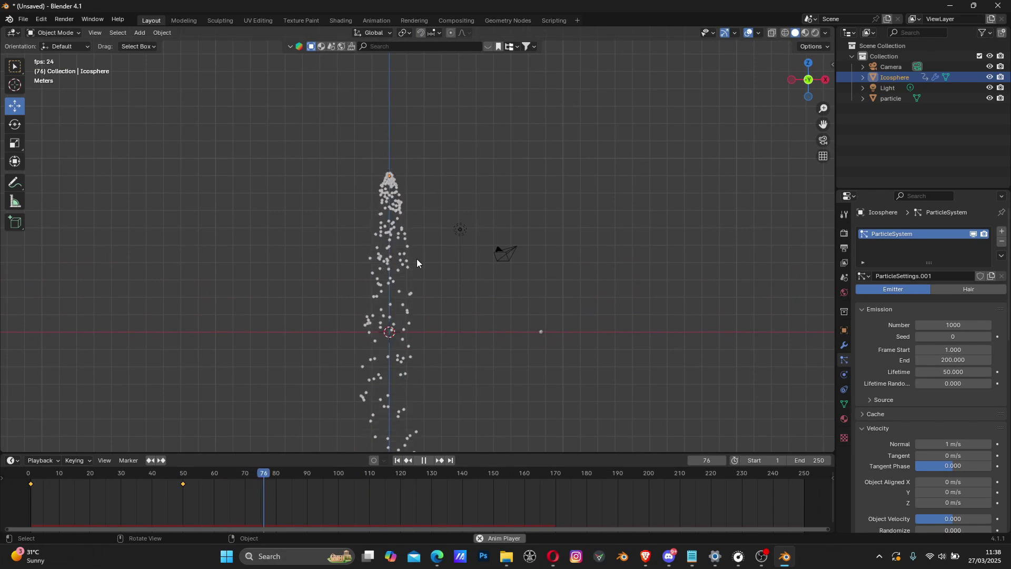
left_click(397, 460)
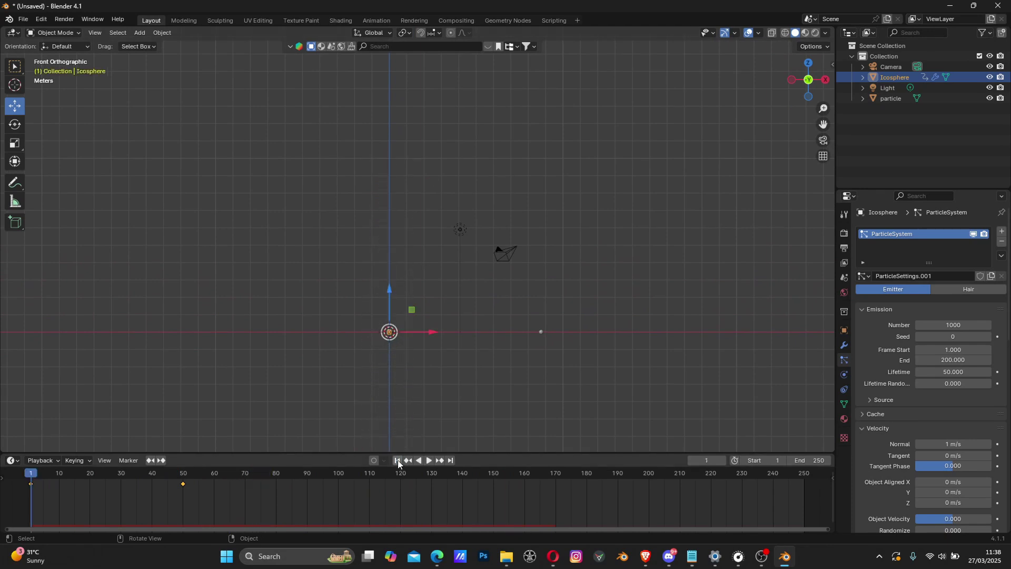
key("space")
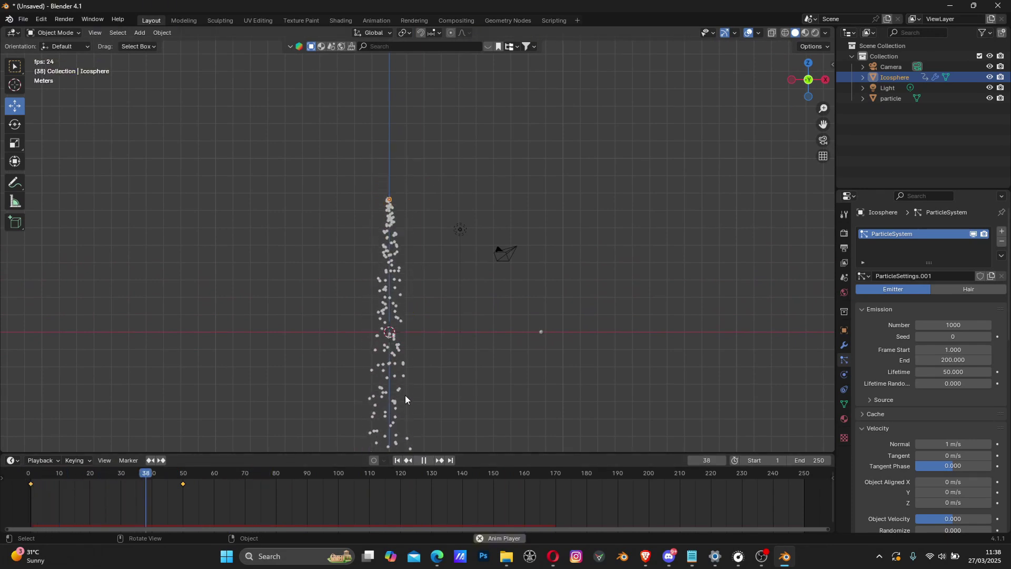
scroll(400, 404, "down", 1)
scroll(400, 403, "up", 3)
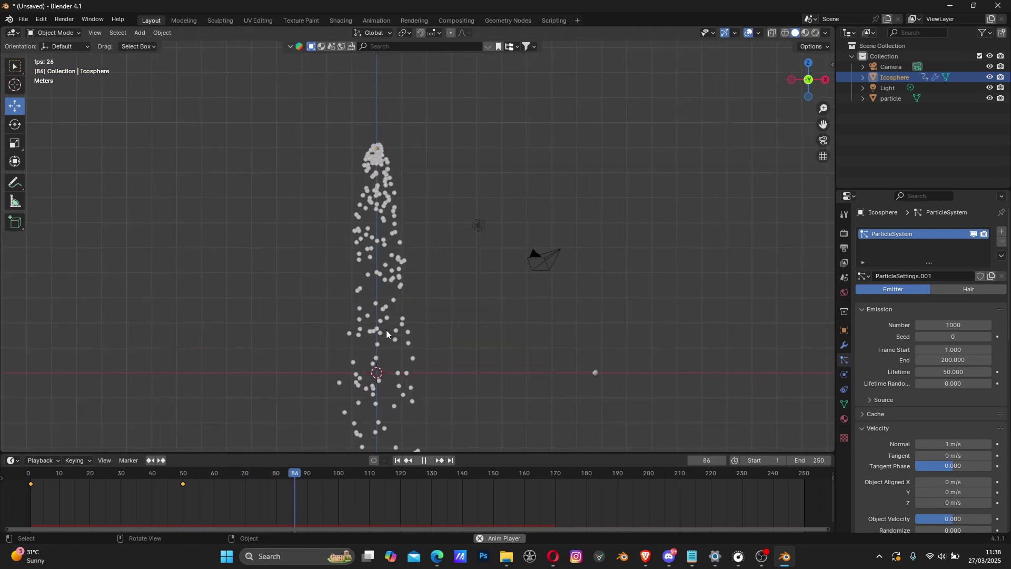
key("space")
left_click(397, 460)
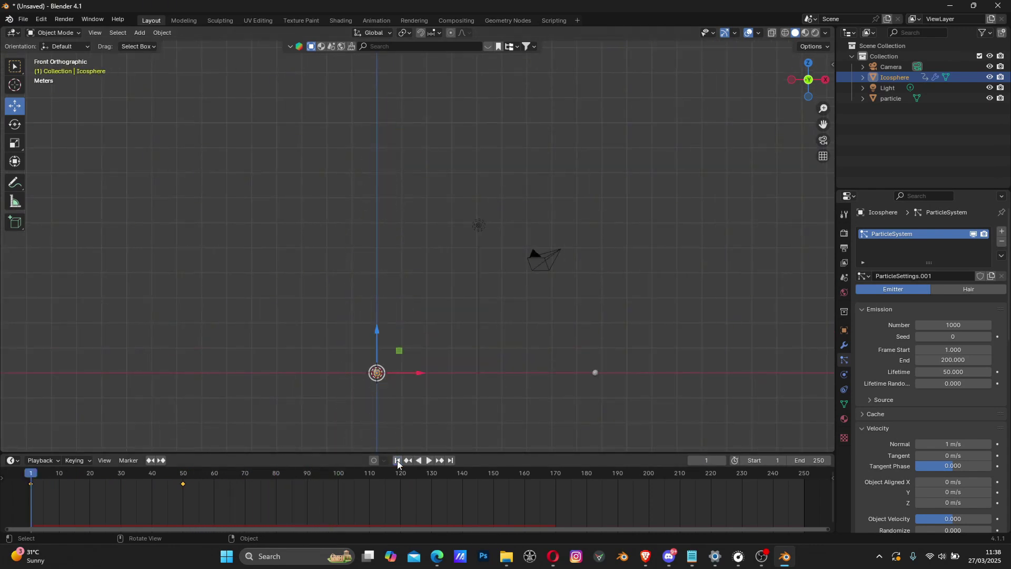
- Set the particle system's emission number to 600 and its end frame to 50
middle_click_drag(433, 311, 414, 285, "shift")
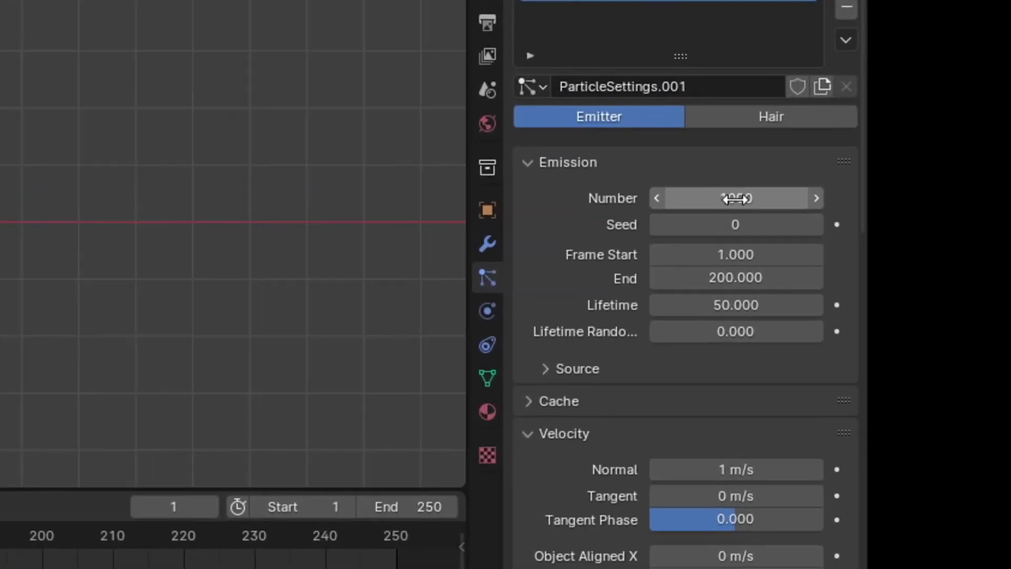
left_click(735, 199)
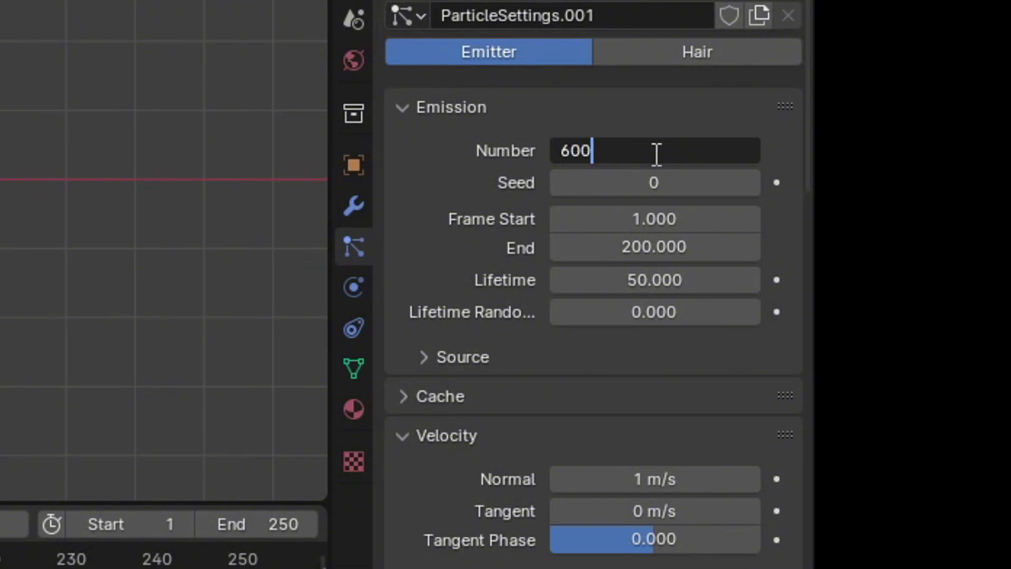
key("Return")
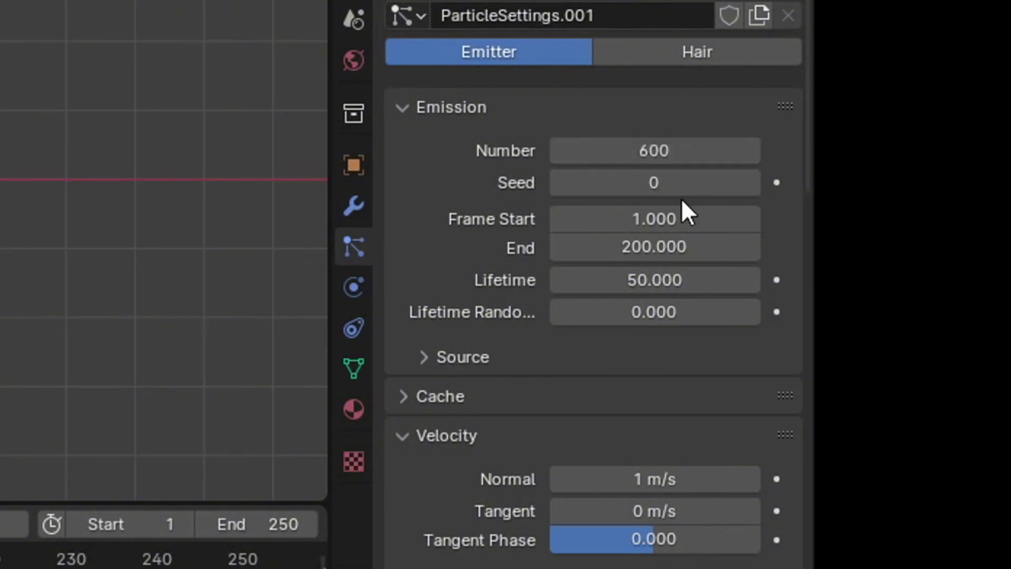
left_click(657, 252)
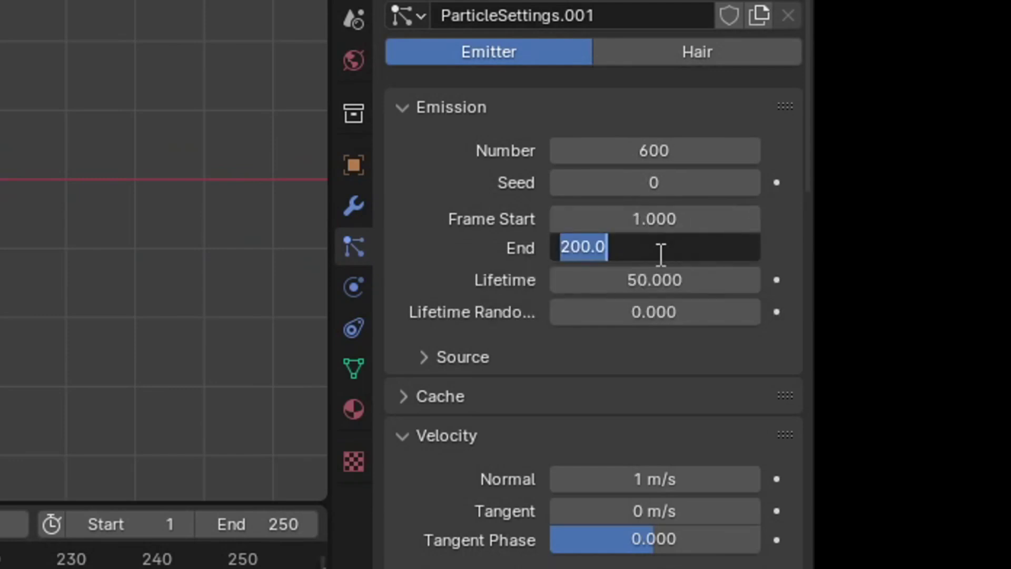
type("50")
key("Return")
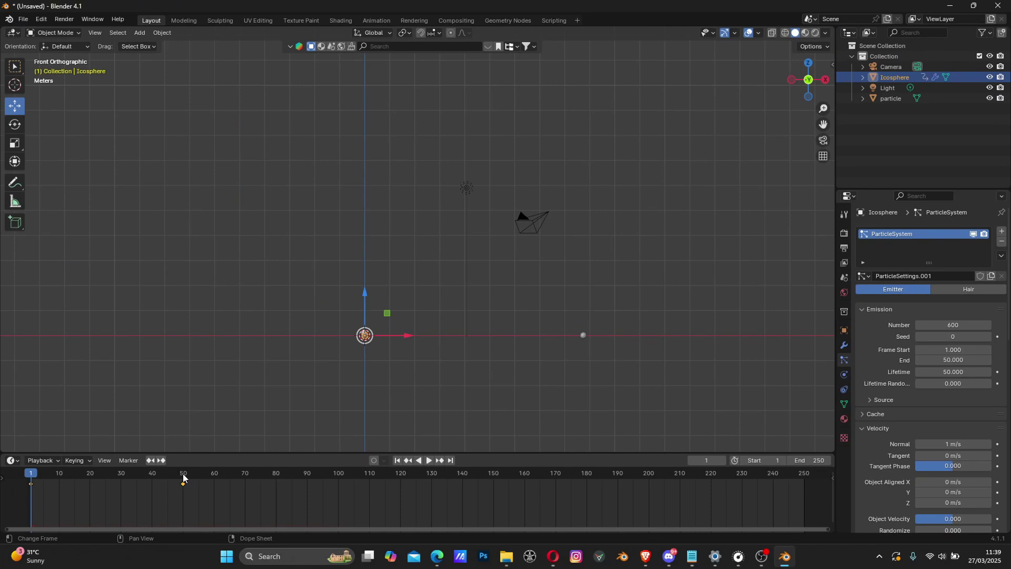
- Play the animation to check the emission past frame 50, then scrub back to frame 8
key("space")
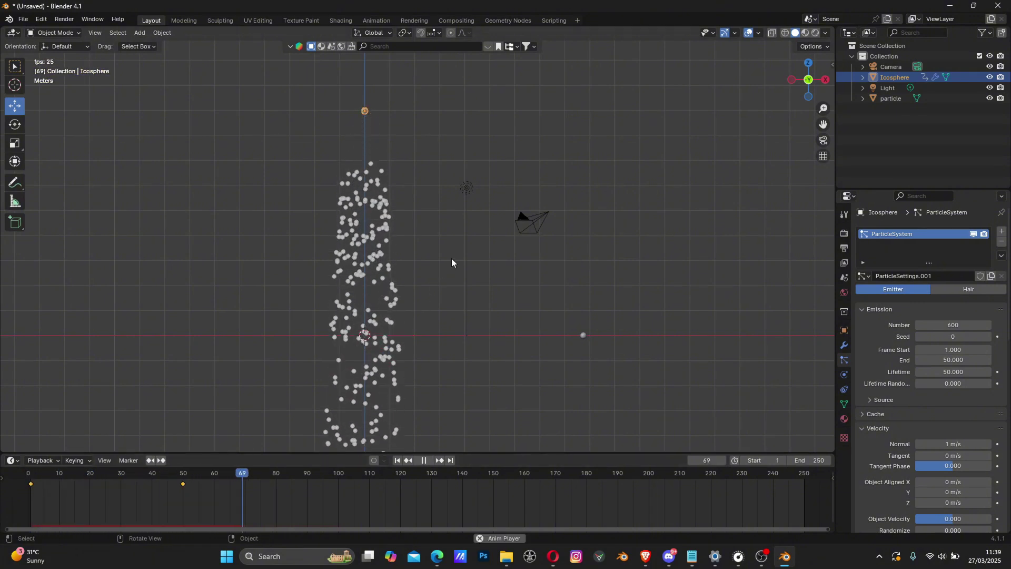
left_click(31, 474)
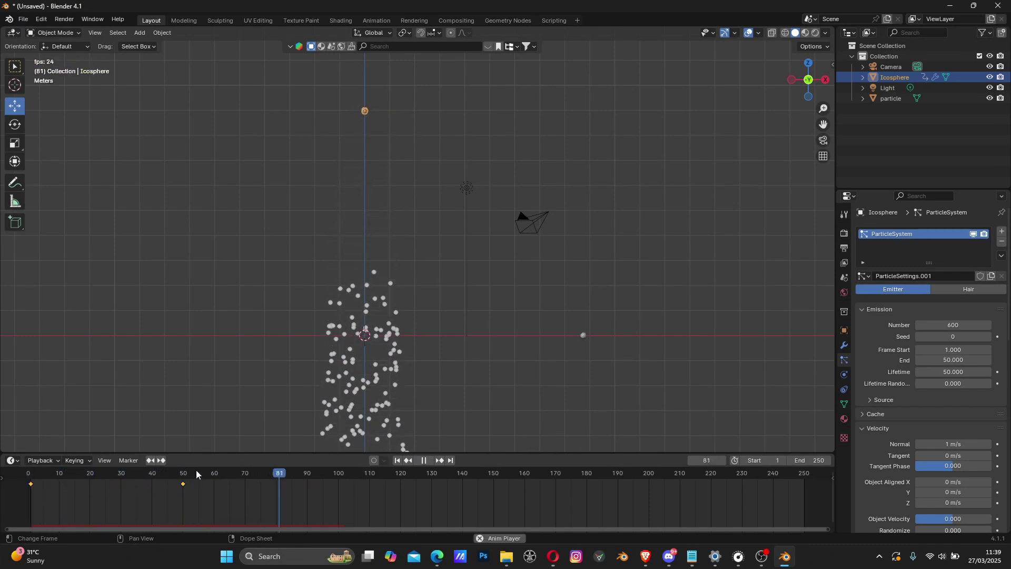
left_click_drag(186, 475, 54, 485)
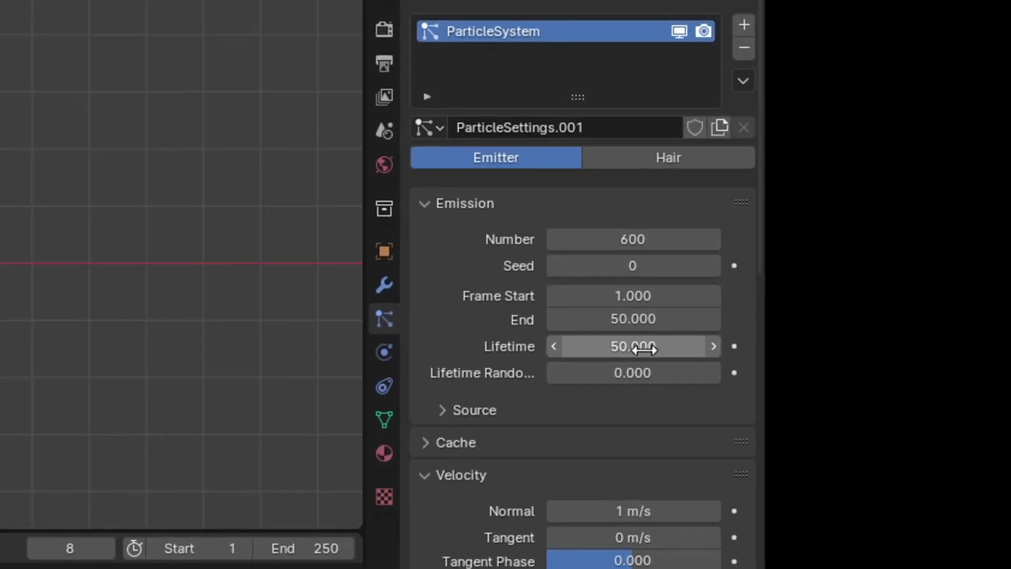
- Set the particles' lifetime to 8 frames
left_click(637, 350)
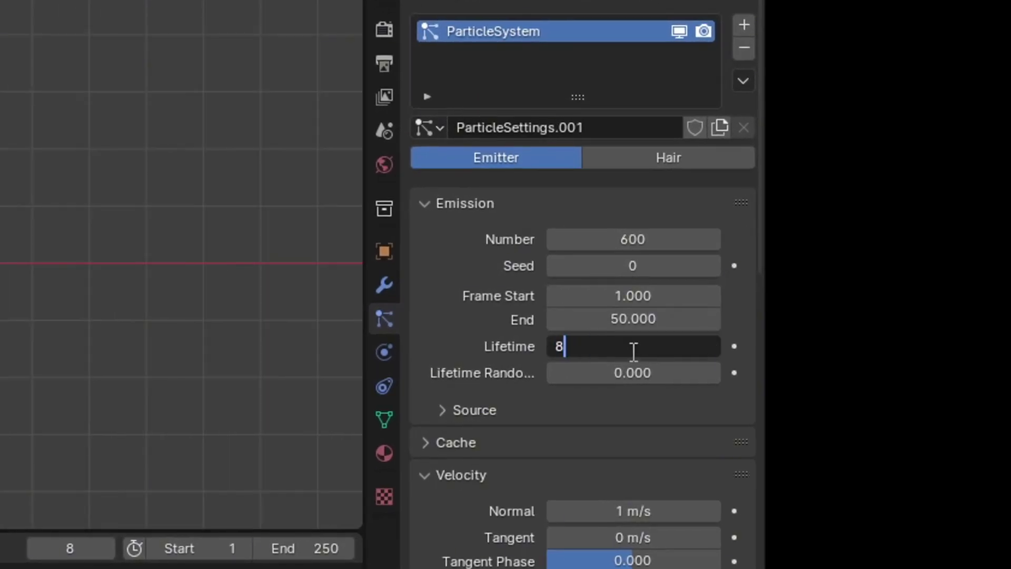
type("8")
key("Return")
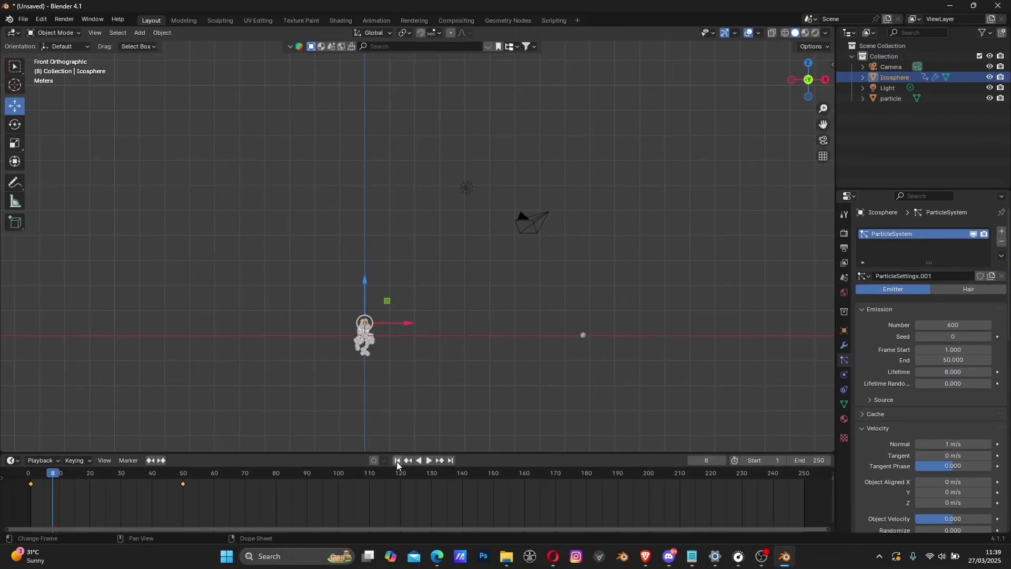
- Replay the animation from the first frame to check the shortened particle trail, then return to frame 1
left_click(397, 461)
left_click(430, 461)
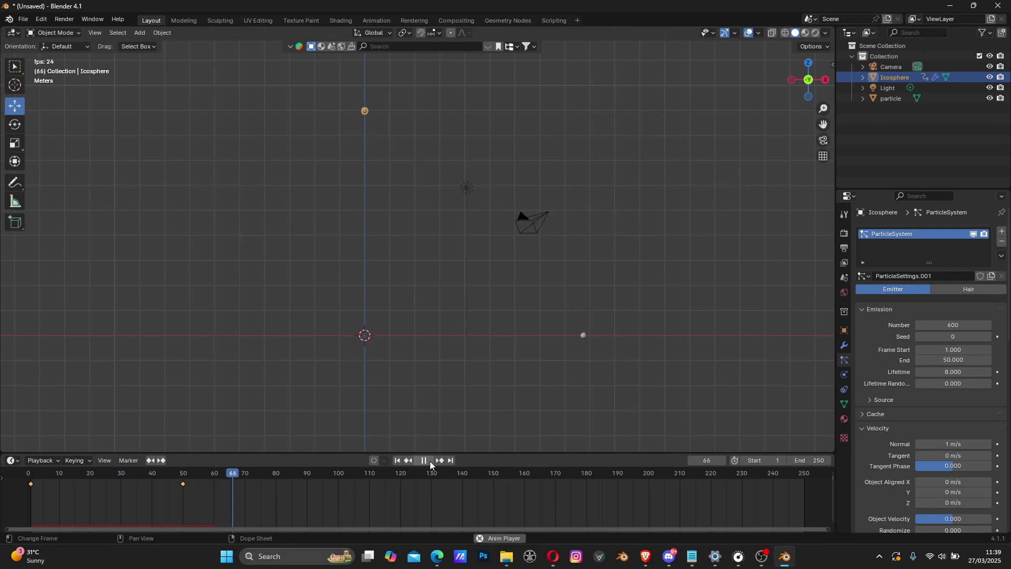
left_click(423, 459)
left_click(397, 460)
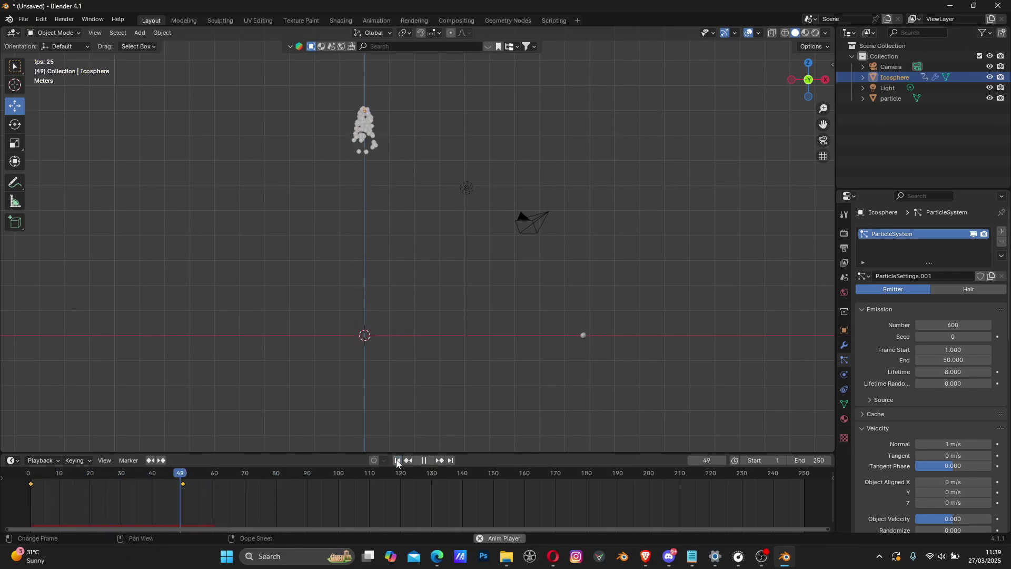
left_click(399, 460)
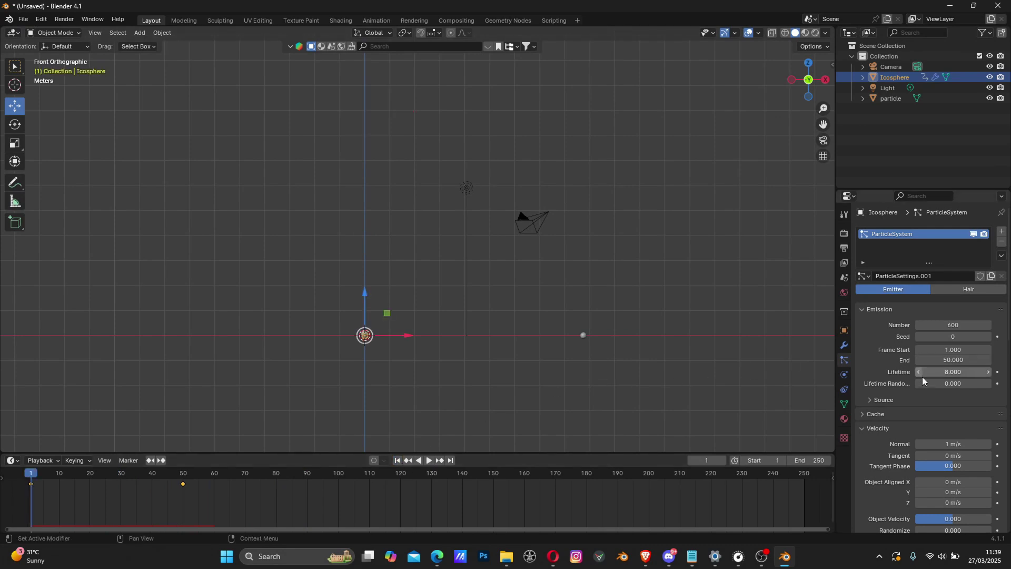
- Set the particles' lifetime randomness to 1 and play the animation up to frame 31
left_click(947, 383)
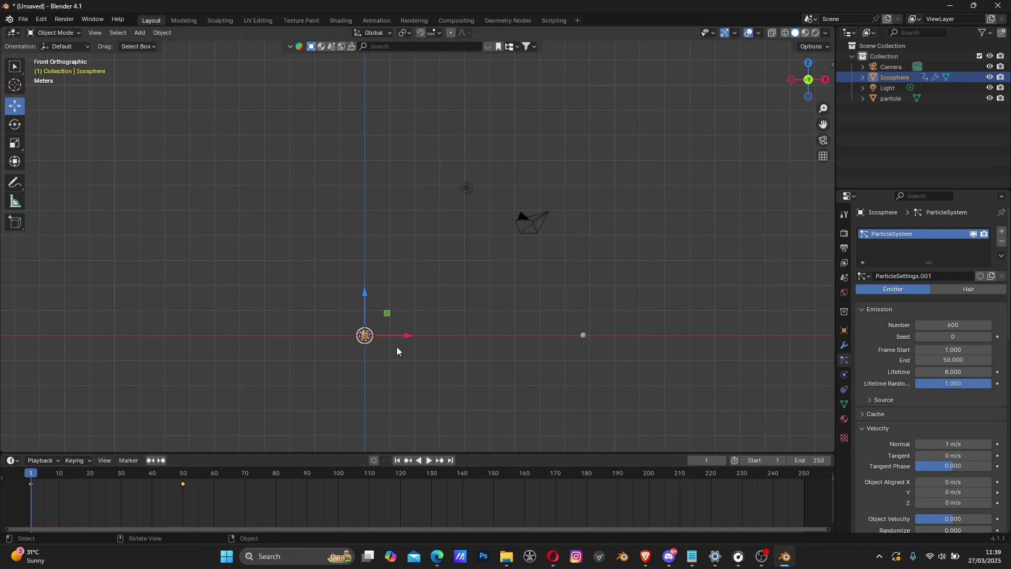
scroll(396, 346, "up", 2)
middle_click_drag(368, 349, 457, 272, "shift")
scroll(441, 297, "up", 2)
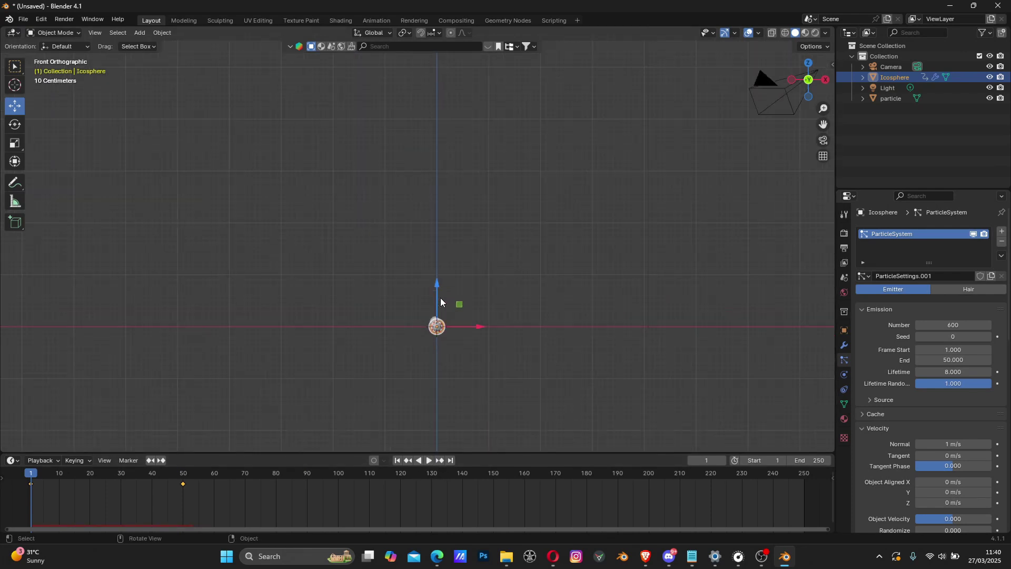
middle_click_drag(639, 317, 516, 304, "shift")
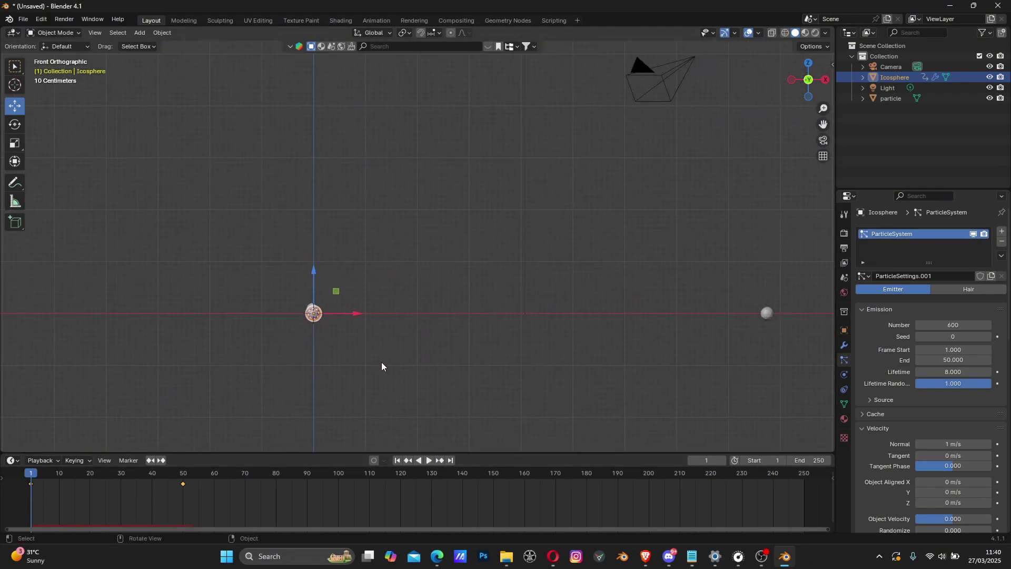
key("space")
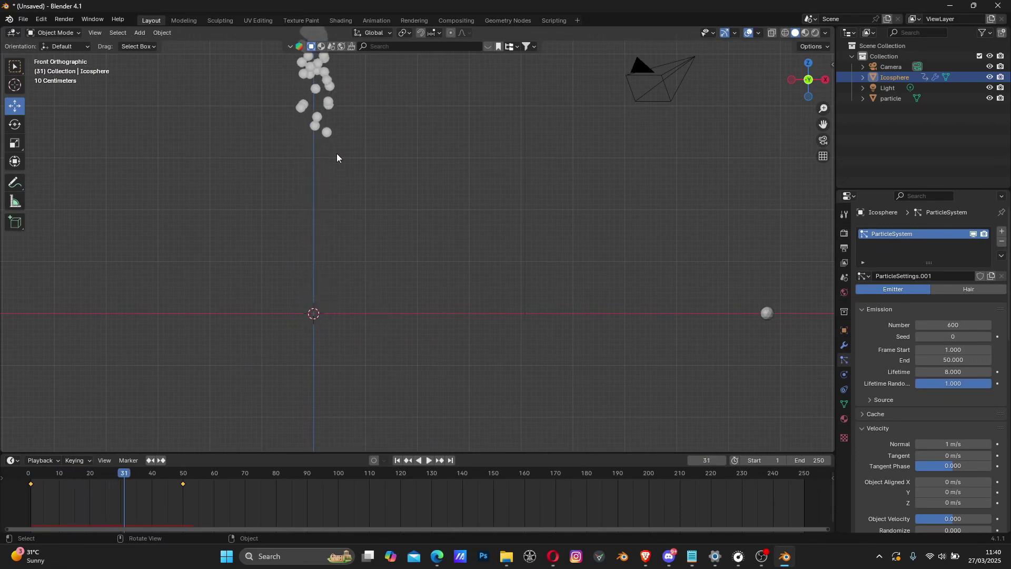
- Examine the particle trail below the ico sphere up close at frame 31
middle_click_drag(333, 100, 359, 188, "shift")
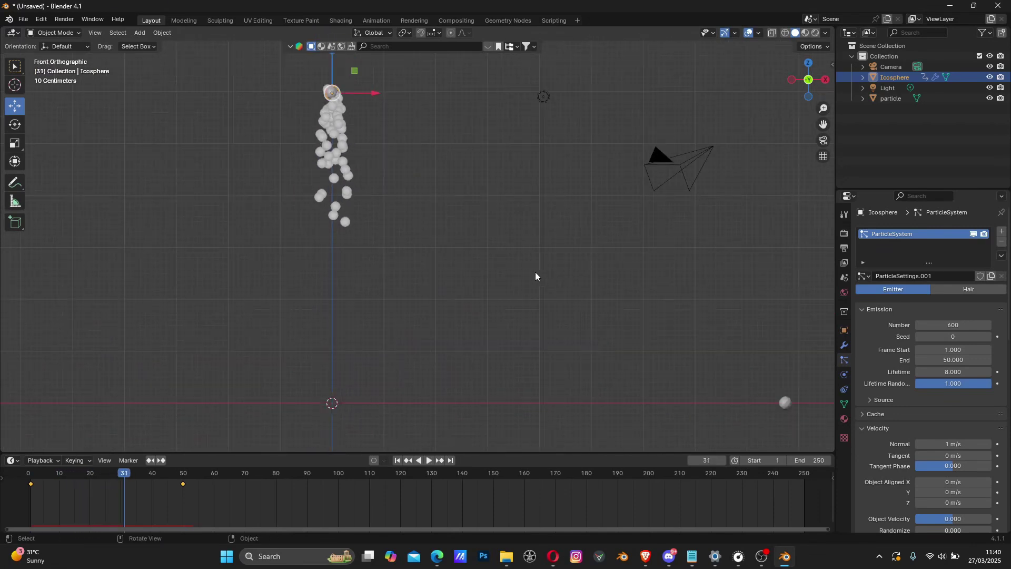
middle_click_drag(660, 293, 525, 256, "shift")
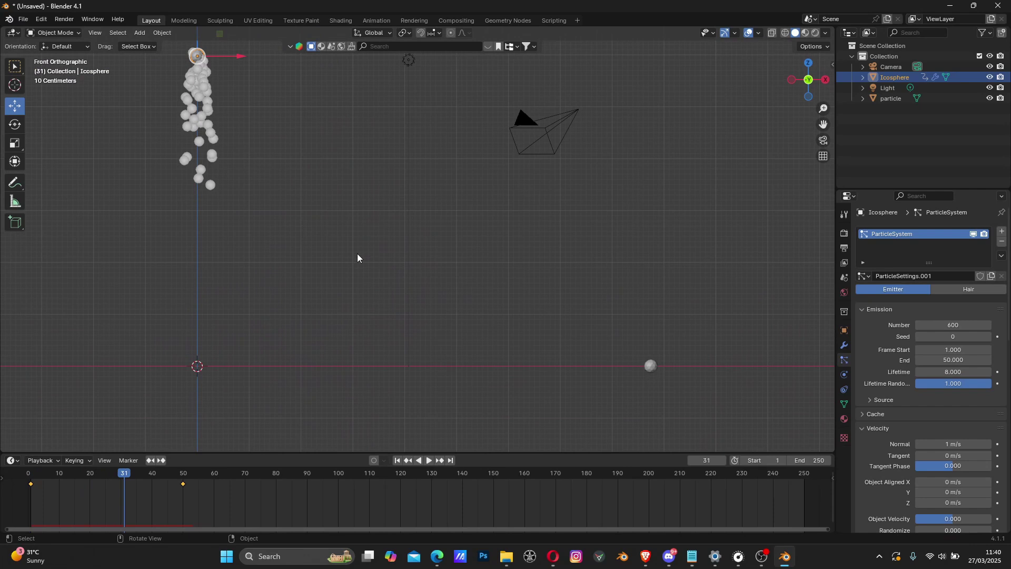
middle_click_drag(357, 257, 614, 318, "ctrl")
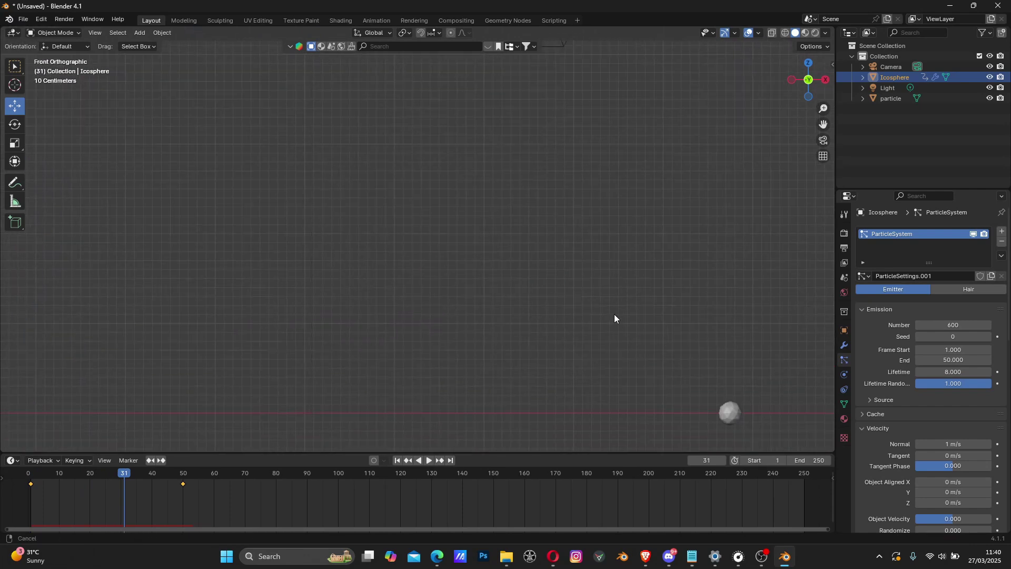
middle_click_drag(326, 208, 529, 356, "shift")
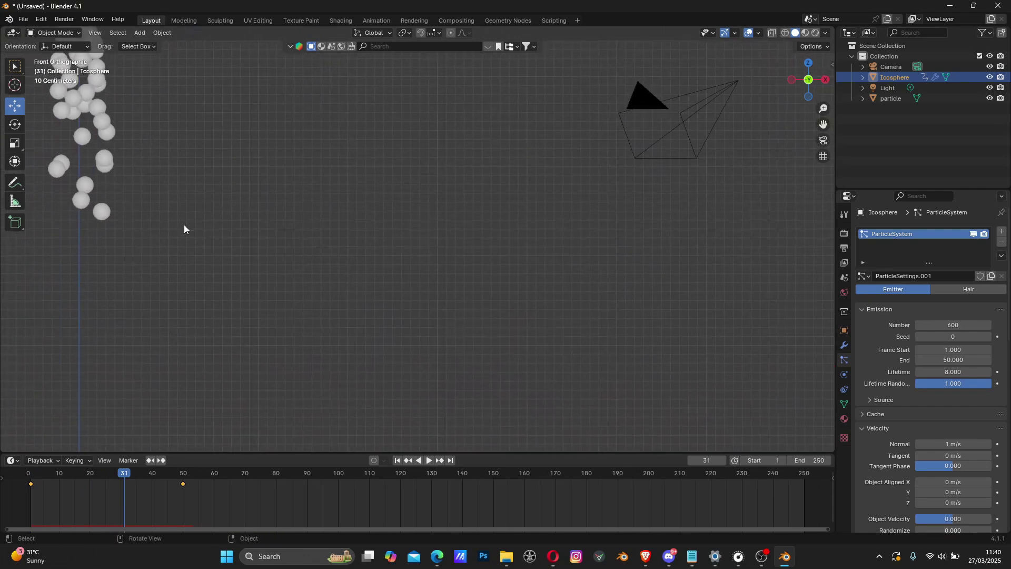
middle_click_drag(184, 224, 393, 330, "shift")
scroll(370, 182, "up", 3)
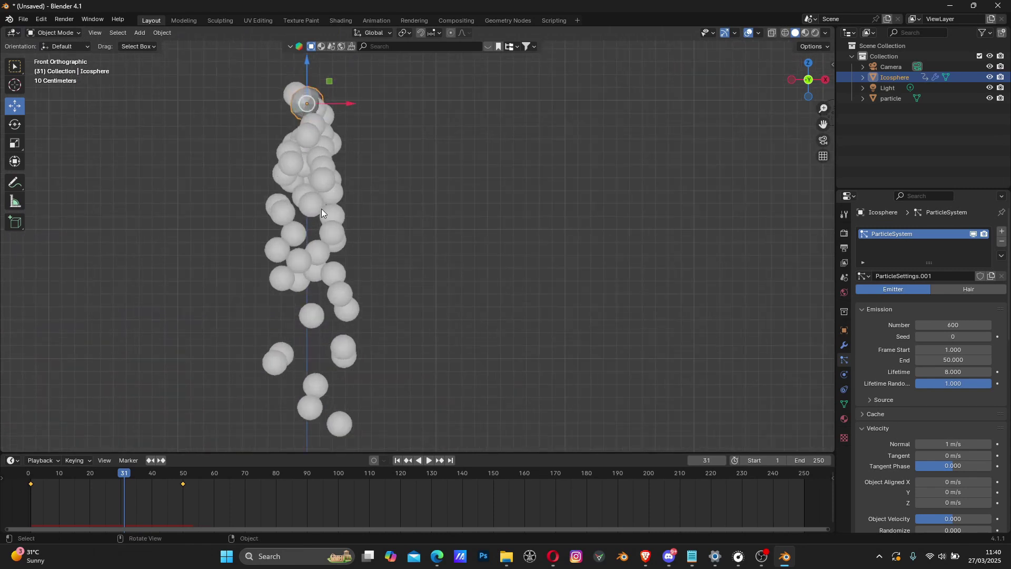
middle_click_drag(323, 209, 386, 298, "shift")
scroll(362, 282, "up", 3)
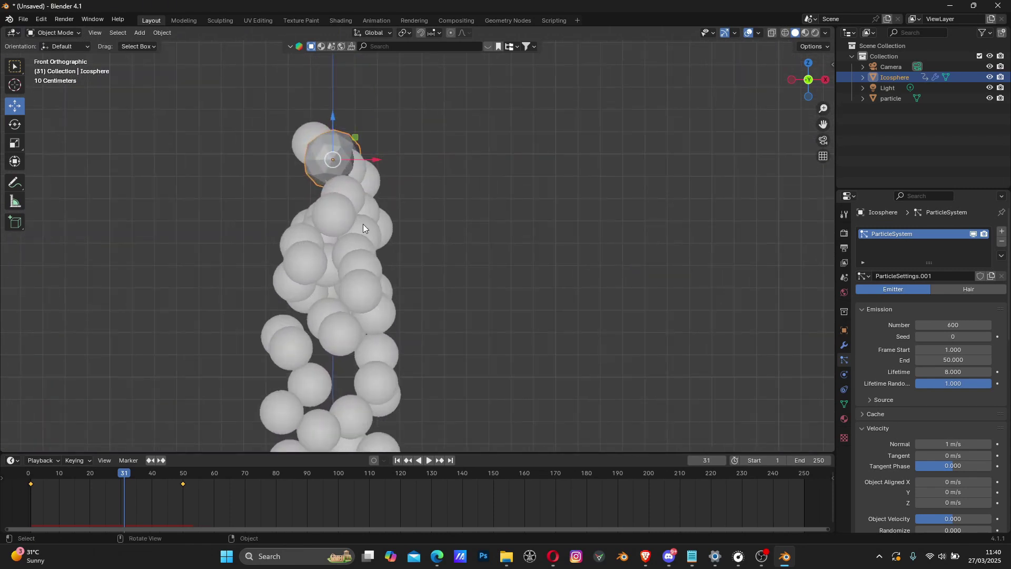
scroll(340, 255, "down", 4)
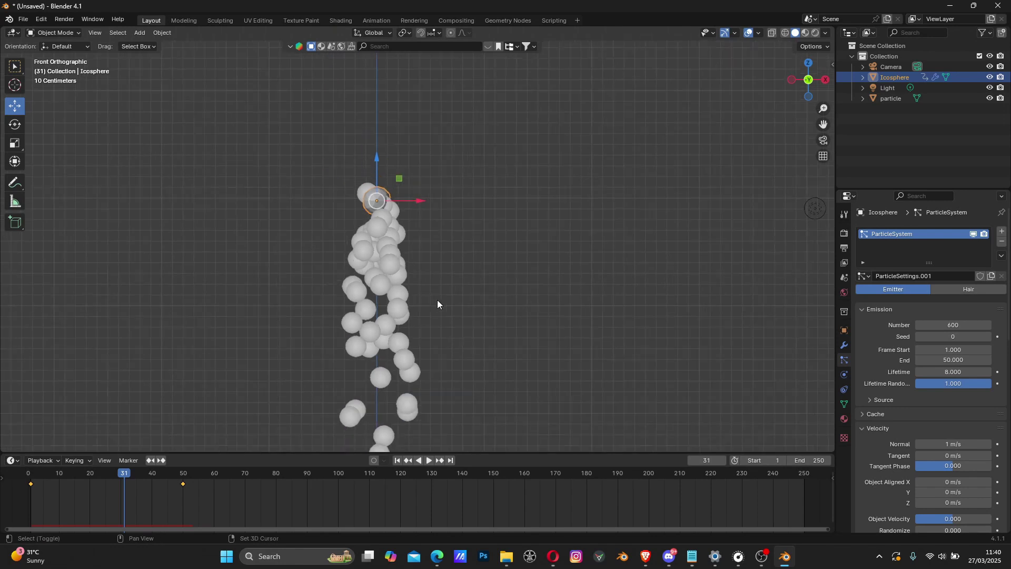
middle_click_drag(442, 302, 357, 283, "shift")
scroll(355, 285, "down", 2)
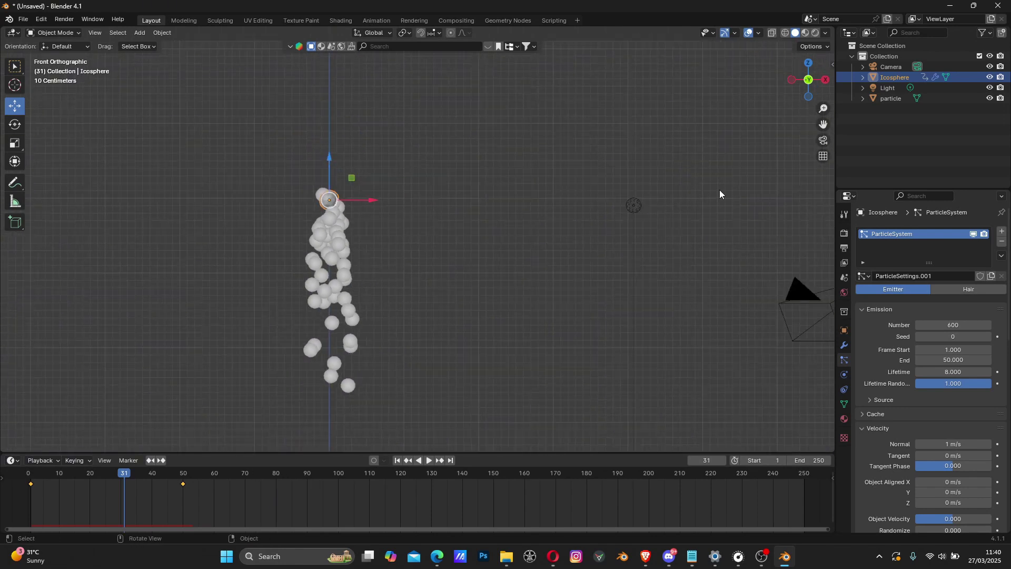
- Switch to the camera view, lock the camera to the view, and frame the ico sphere with its particle trail
left_click(824, 141)
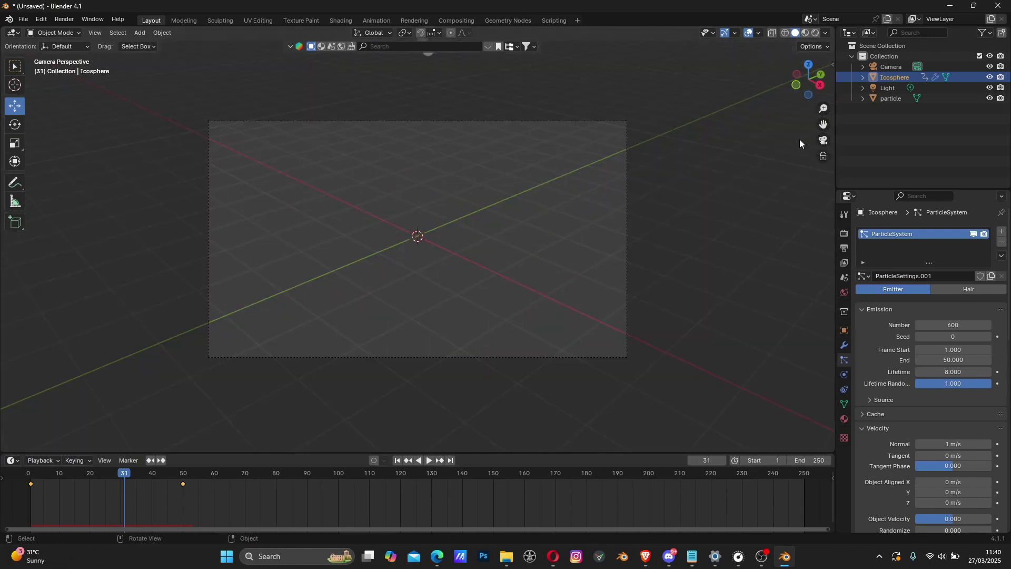
key("n")
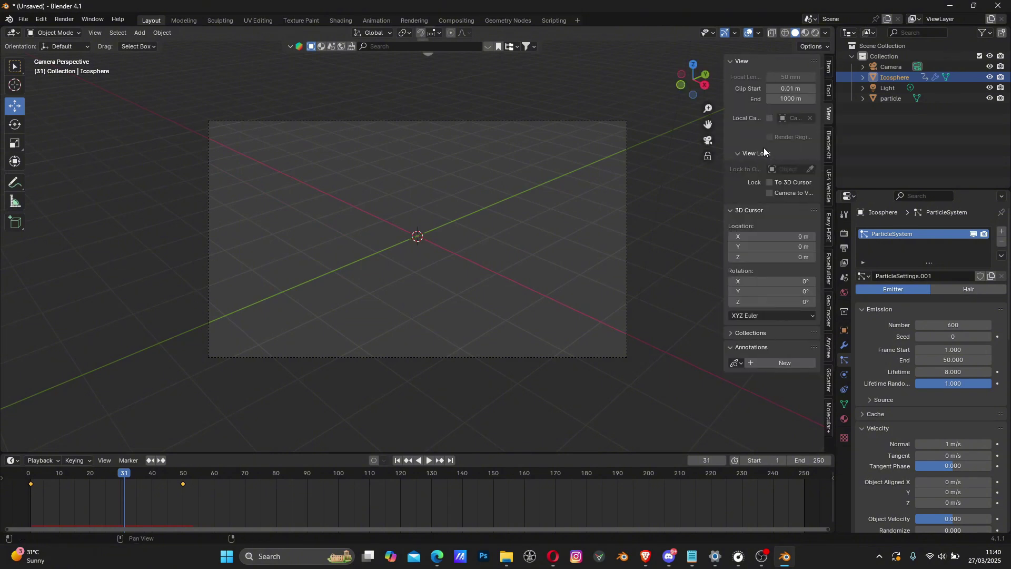
left_click(769, 192)
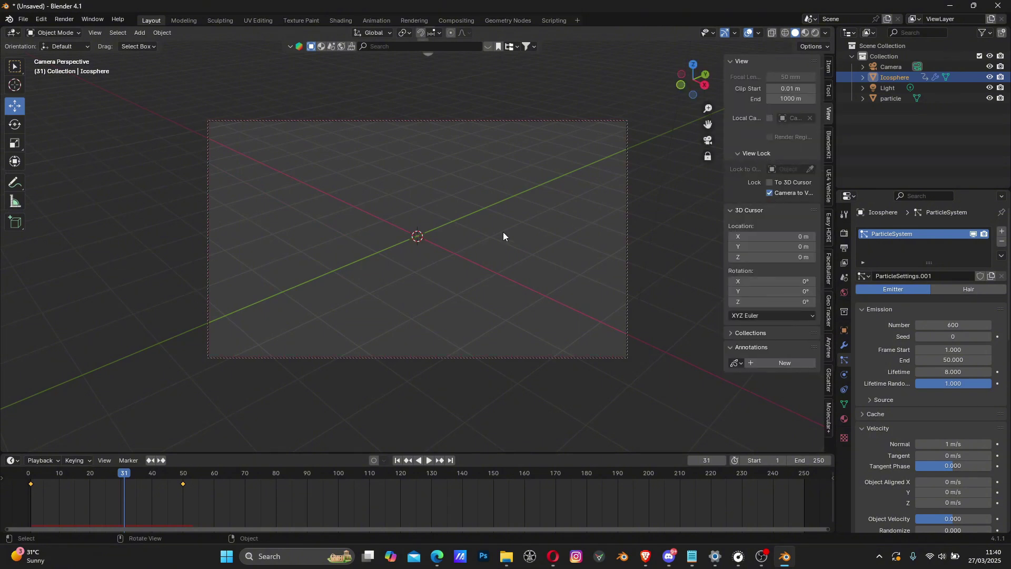
middle_click_drag(503, 231, 574, 316)
middle_click_drag(439, 222, 480, 253)
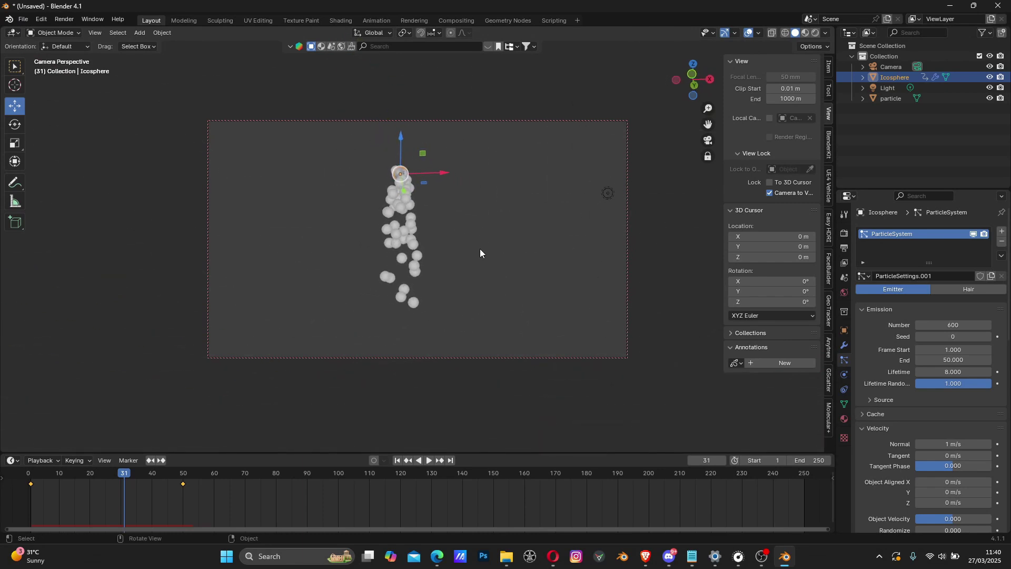
- Render frame 31 as a still image, inspect the result, and close the render window
left_click(63, 21)
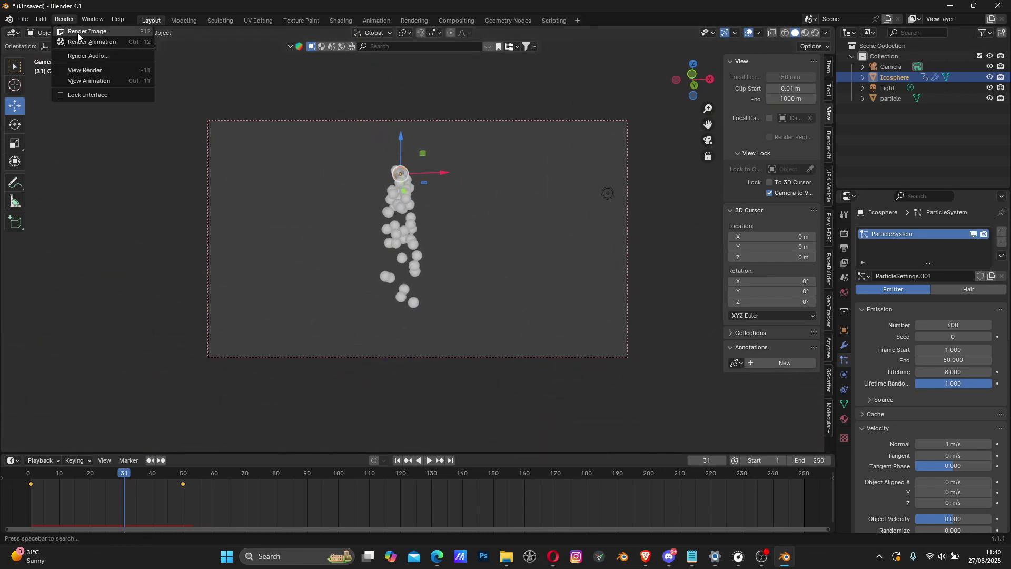
left_click(78, 32)
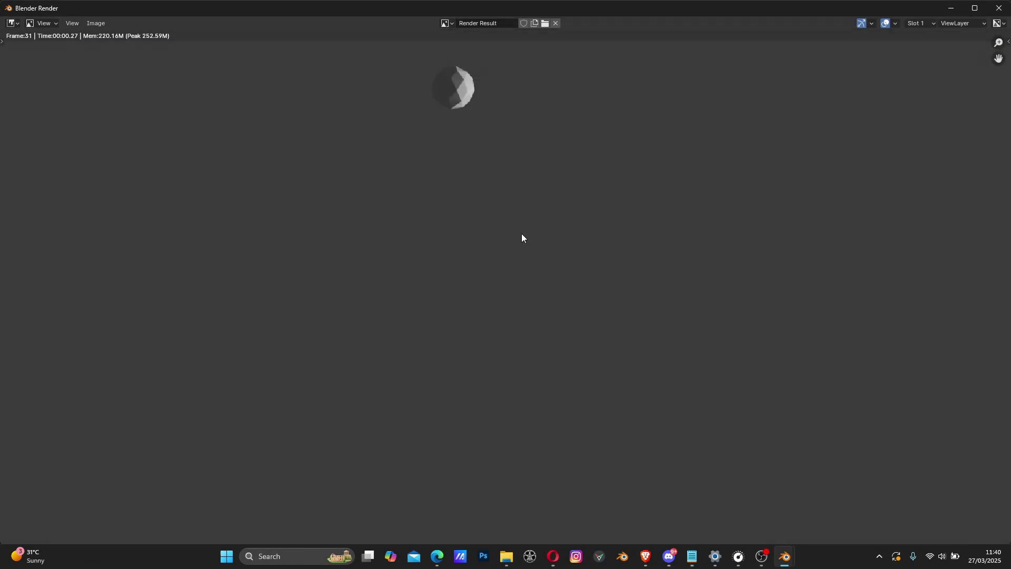
scroll(518, 232, "down", 2)
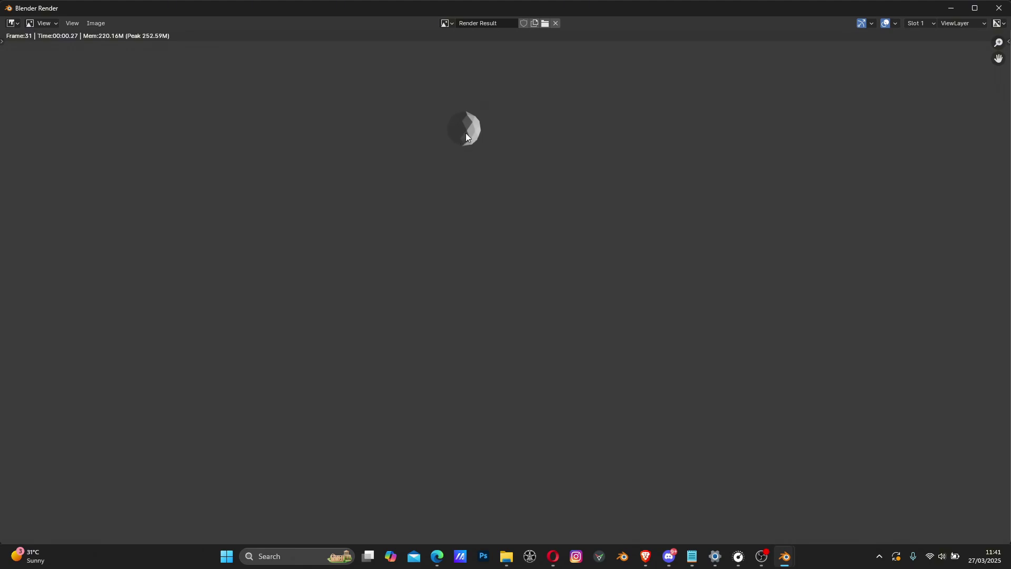
left_click(999, 9)
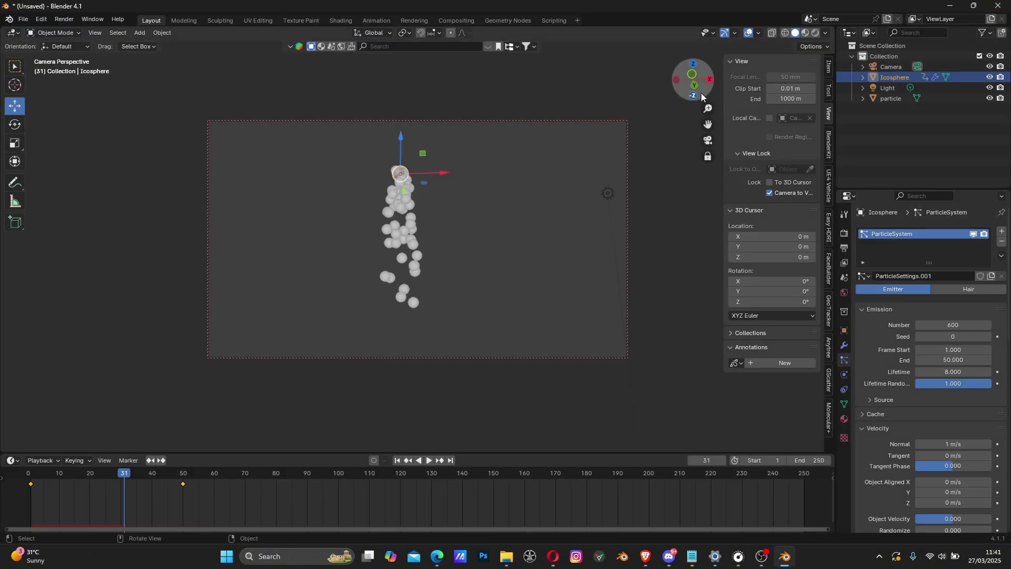
- Leave the camera view for the front view and select the separate particle sphere on the ground line
left_click(710, 141)
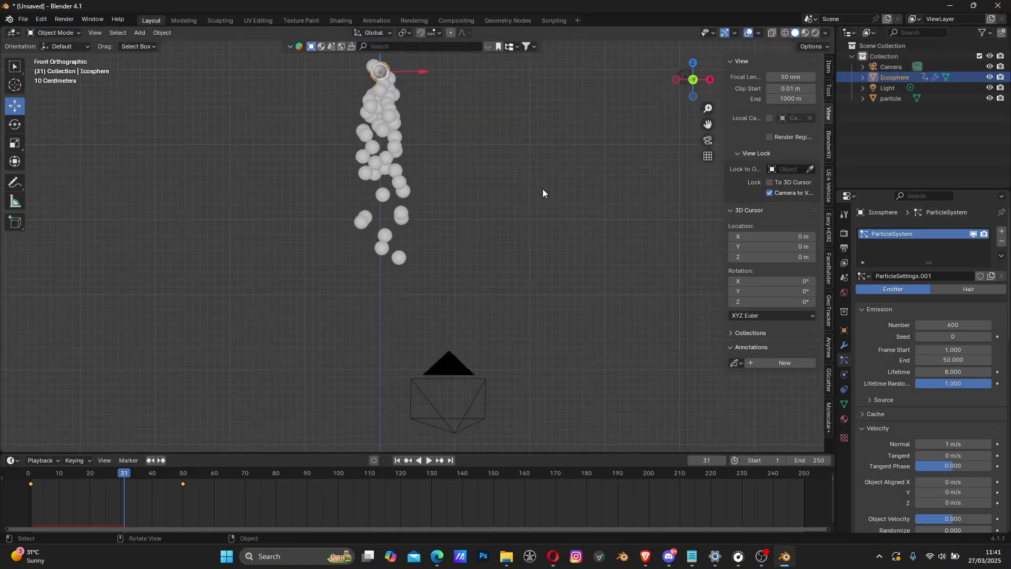
scroll(542, 193, "down", 3)
middle_click_drag(564, 186, 405, 188, "shift")
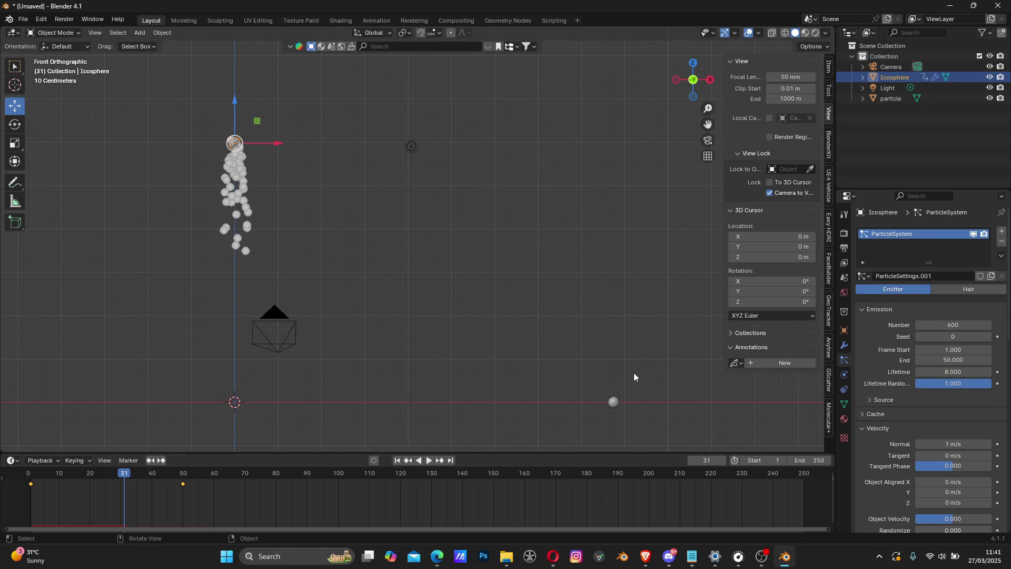
left_click(614, 403)
scroll(242, 200, "up", 2)
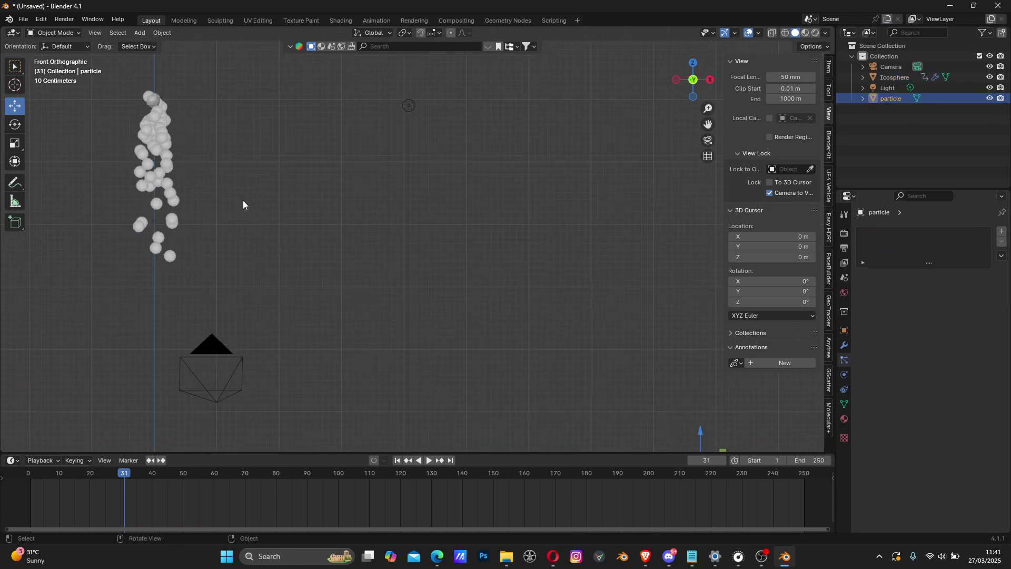
- Select the emitting ico sphere above the trail and expand the Render settings of its particle system
middle_click_drag(194, 178, 352, 253, "shift")
scroll(296, 239, "up", 2)
scroll(235, 197, "down", 2)
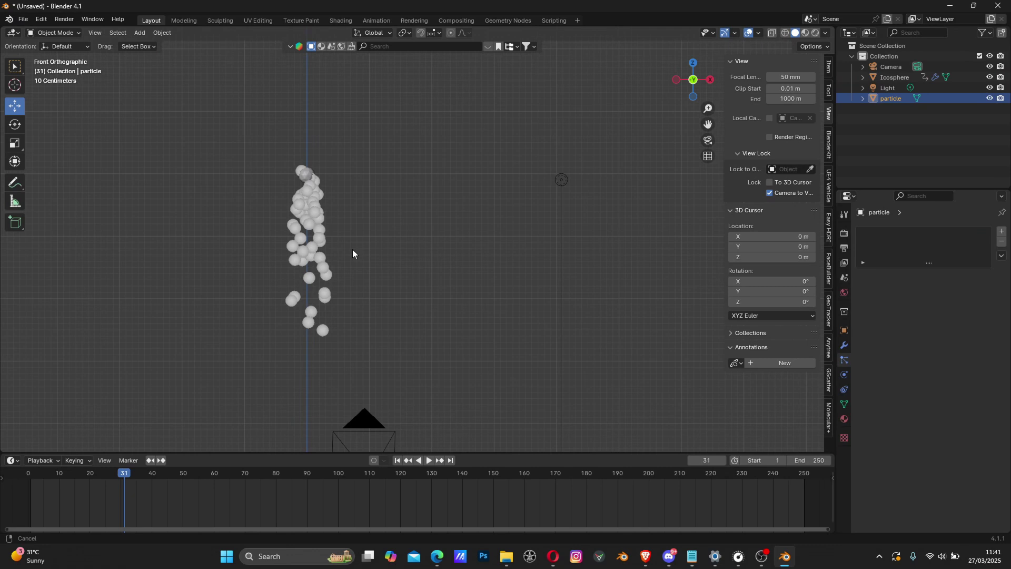
left_click(305, 173)
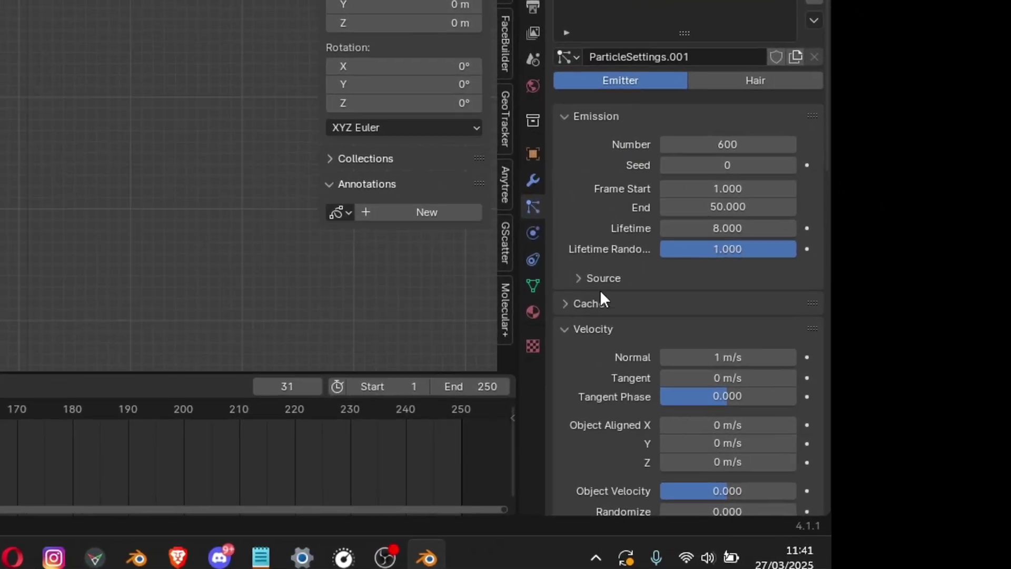
scroll(563, 305, "down", 10)
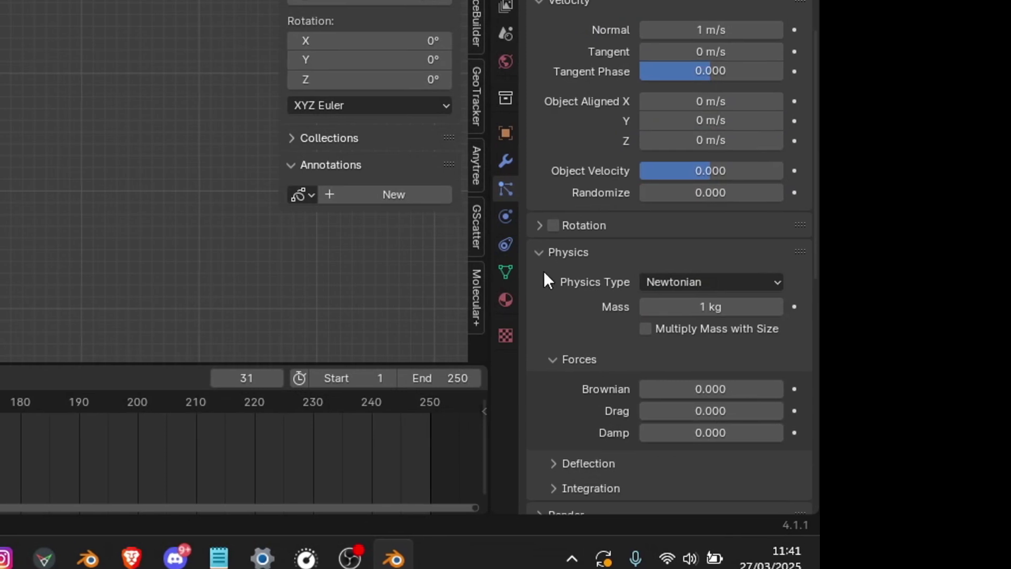
scroll(553, 295, "down", 4)
scroll(557, 271, "down", 5)
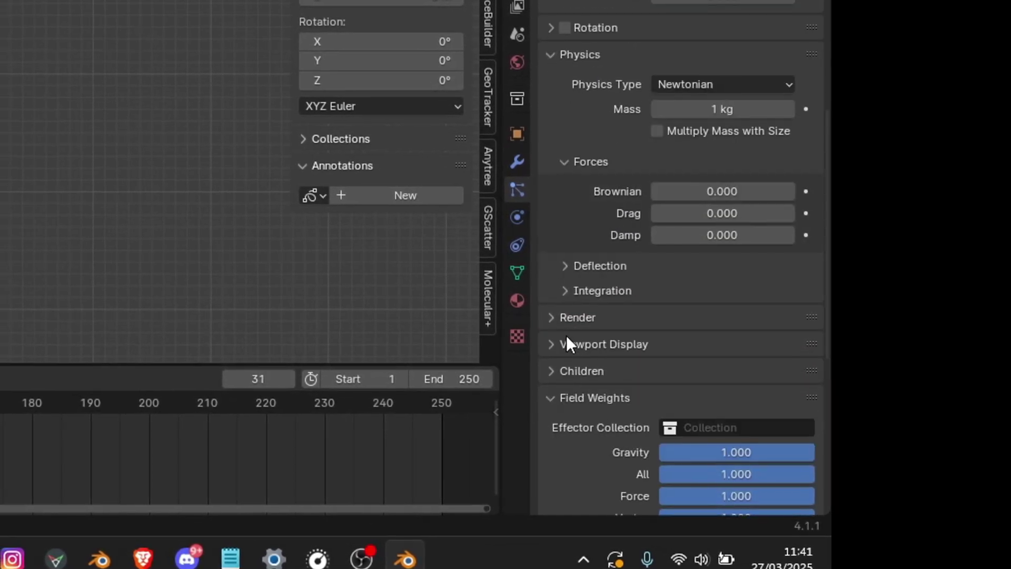
scroll(567, 342, "down", 2)
left_click(553, 278)
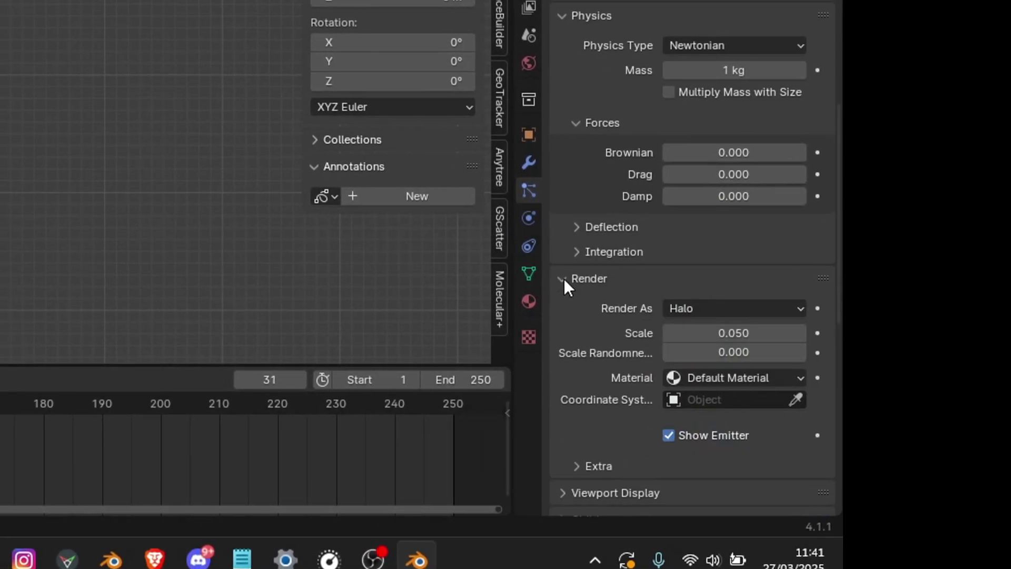
- Render the particles as Object and set the instance object to "particle"
scroll(603, 319, "down", 6)
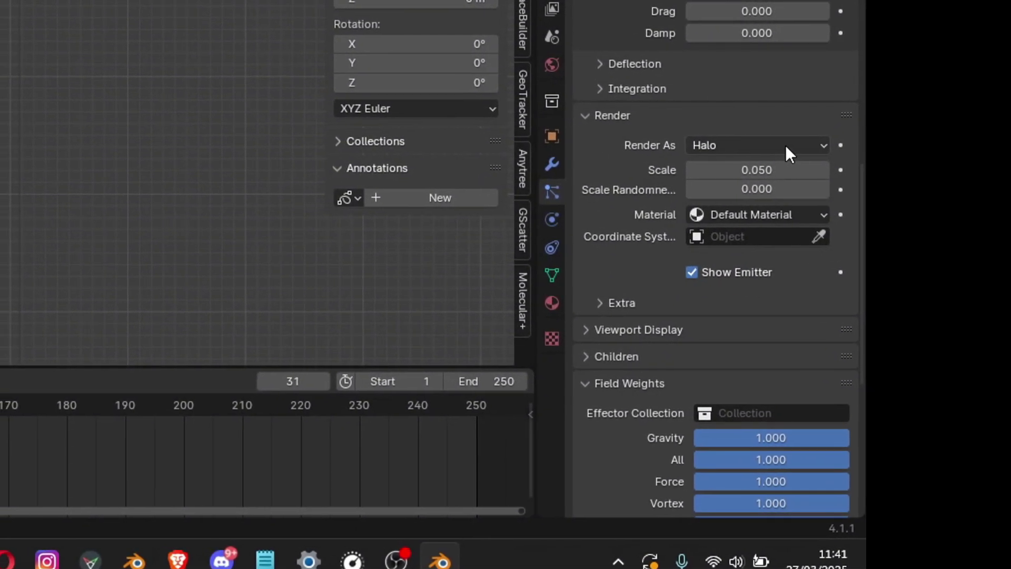
left_click(785, 144)
left_click(730, 253)
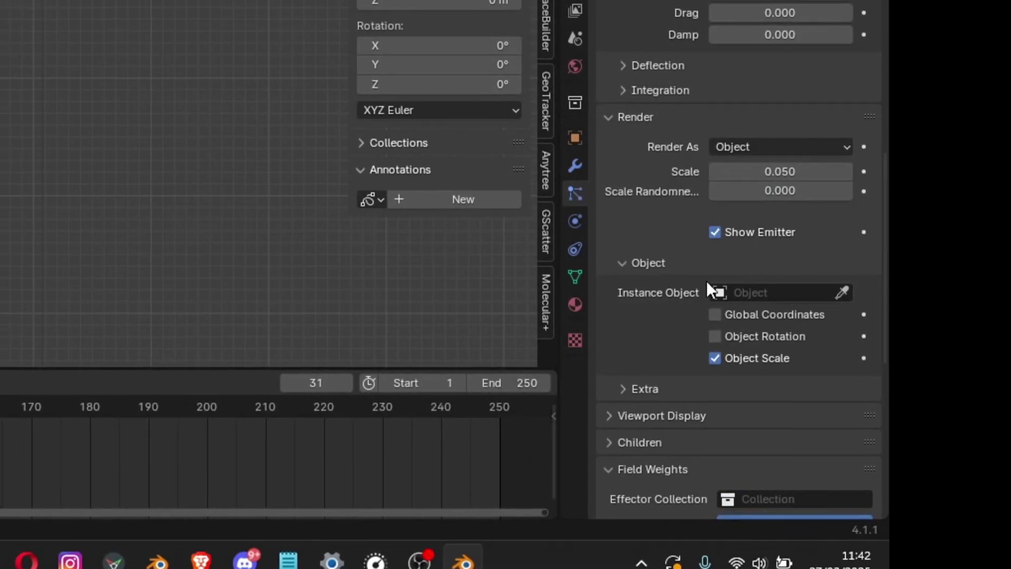
left_click(789, 293)
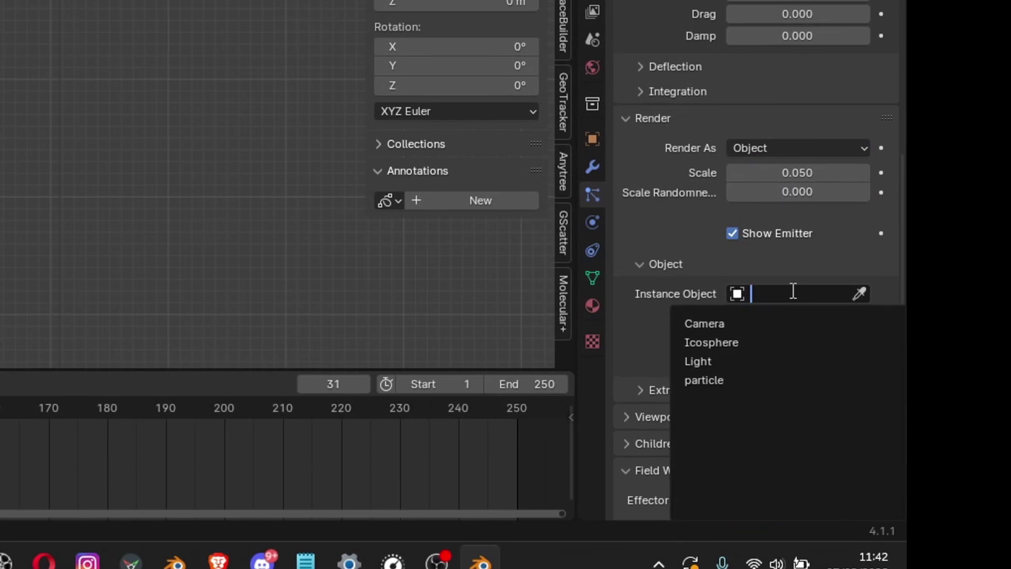
left_click(731, 381)
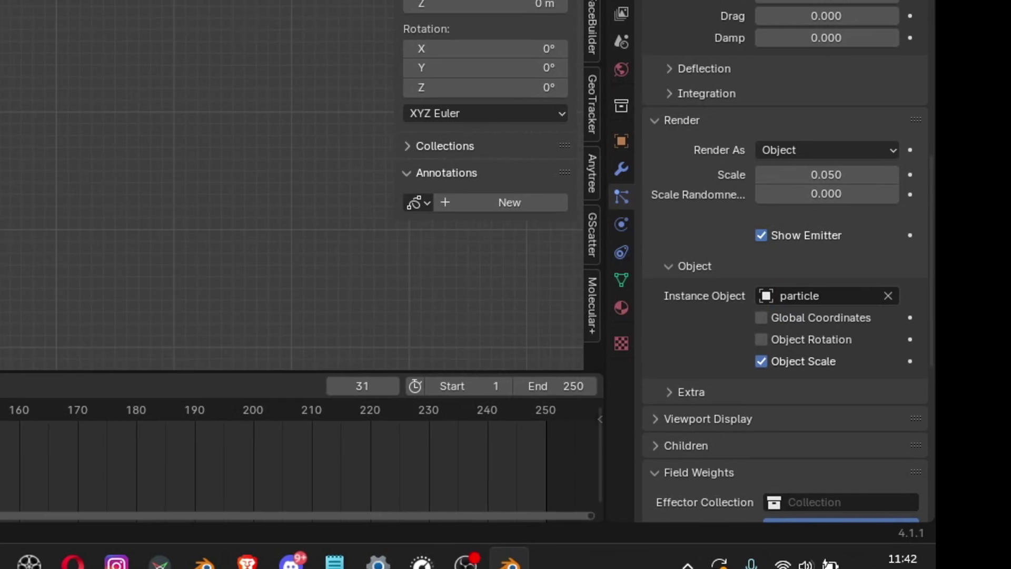
- Clear the instance object and pick the separate particle sphere directly from the scene instead
middle_click_drag(3, 158, 21, 210)
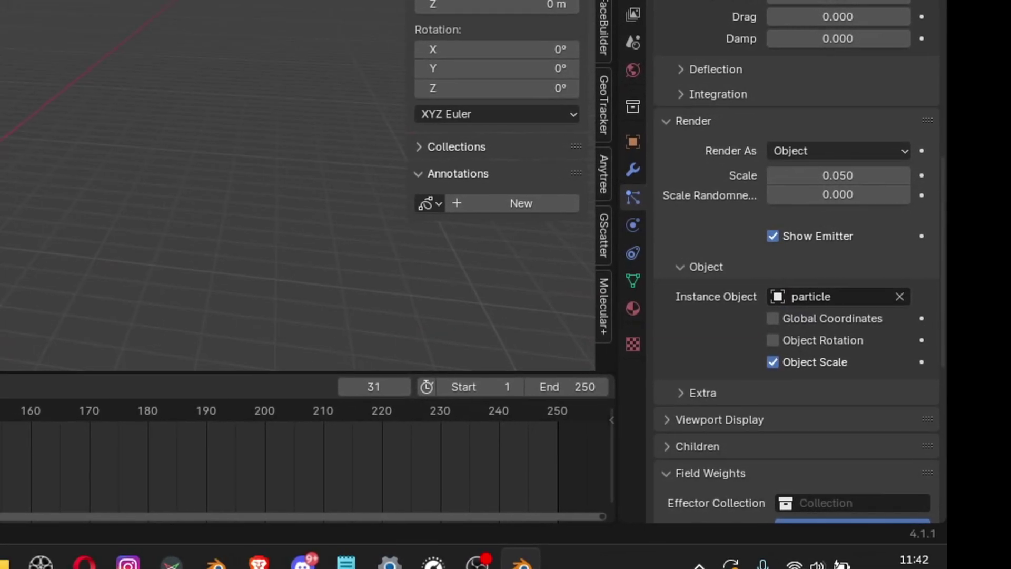
middle_click_drag(65, 101, 205, 106)
middle_click_drag(295, 229, 2, 189)
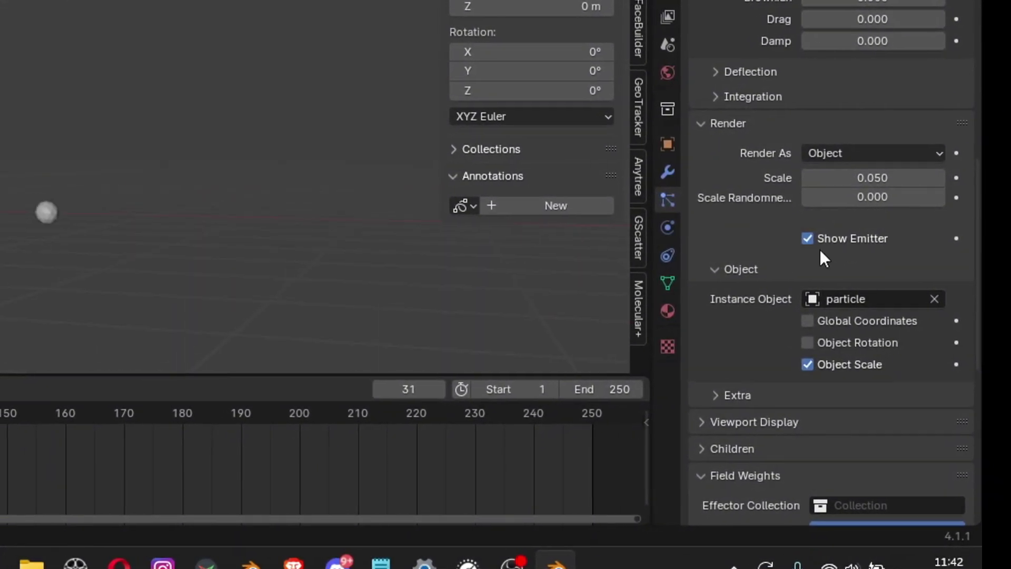
left_click(934, 298)
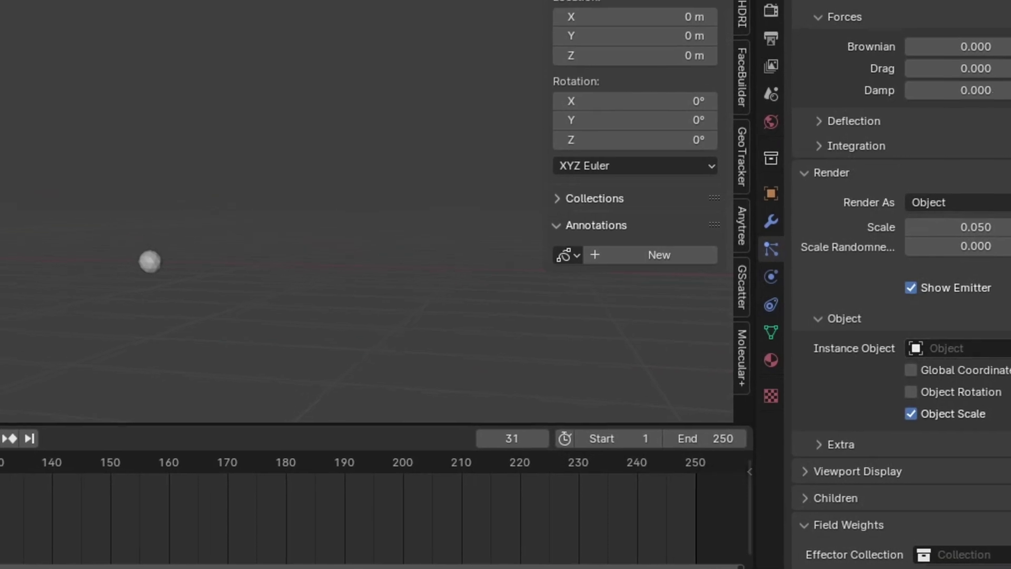
left_click(1010, 348)
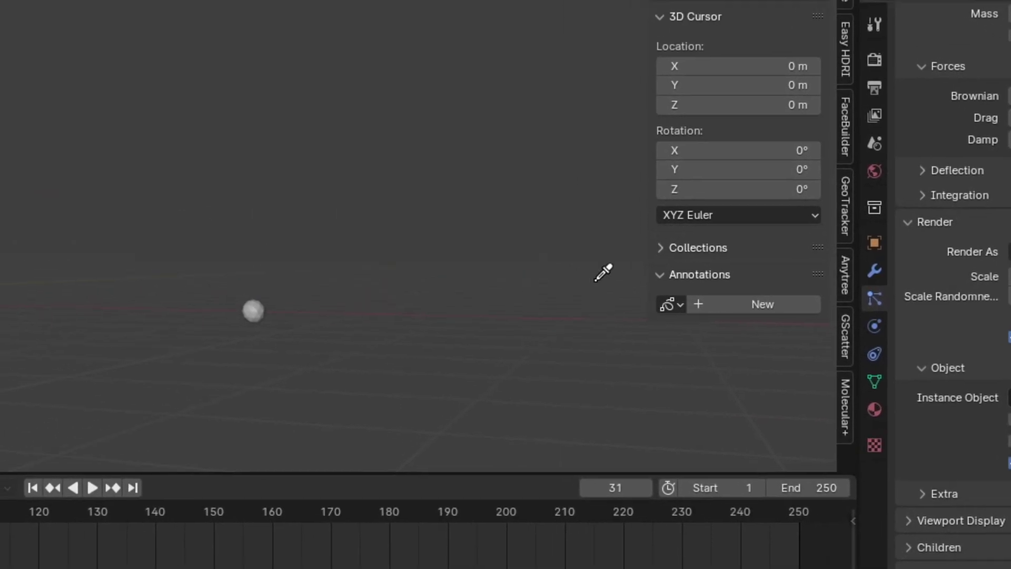
left_click(253, 310)
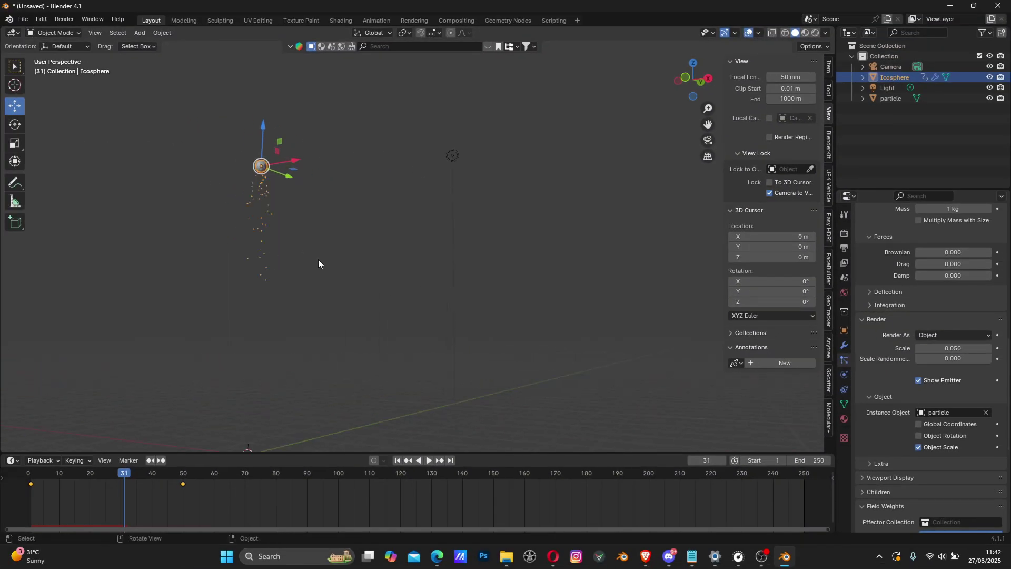
- Examine the instanced particle spheres below the ico sphere up close and from a distance
middle_click_drag(318, 263, 391, 292, "shift")
scroll(302, 222, "up", 5)
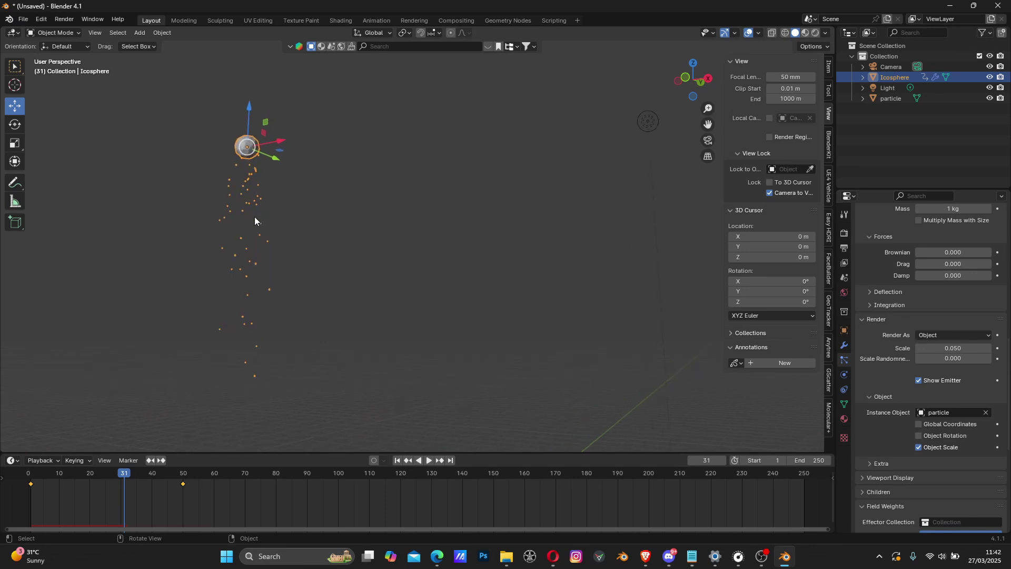
scroll(242, 211, "up", 1)
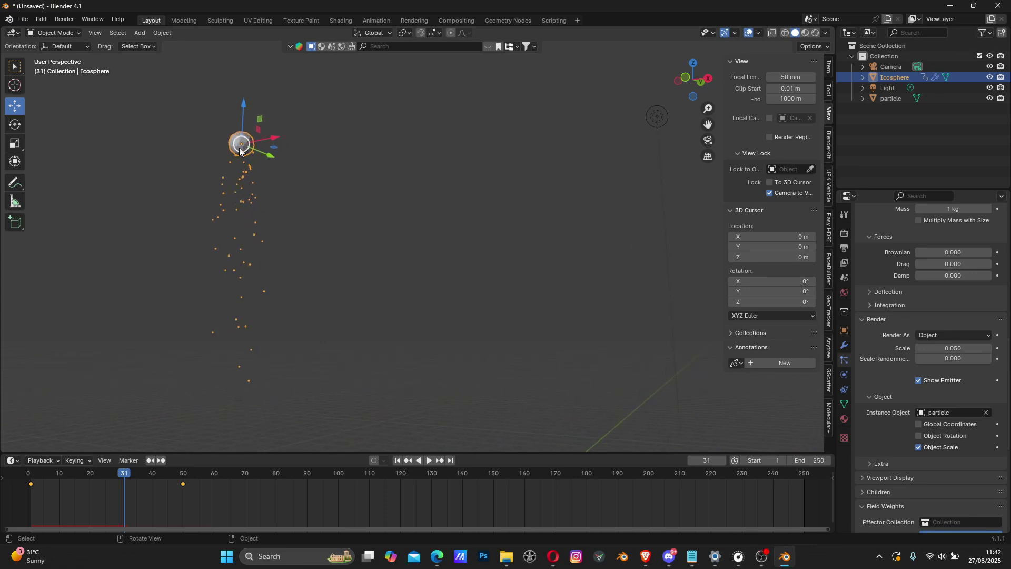
key("grave")
left_click(349, 188)
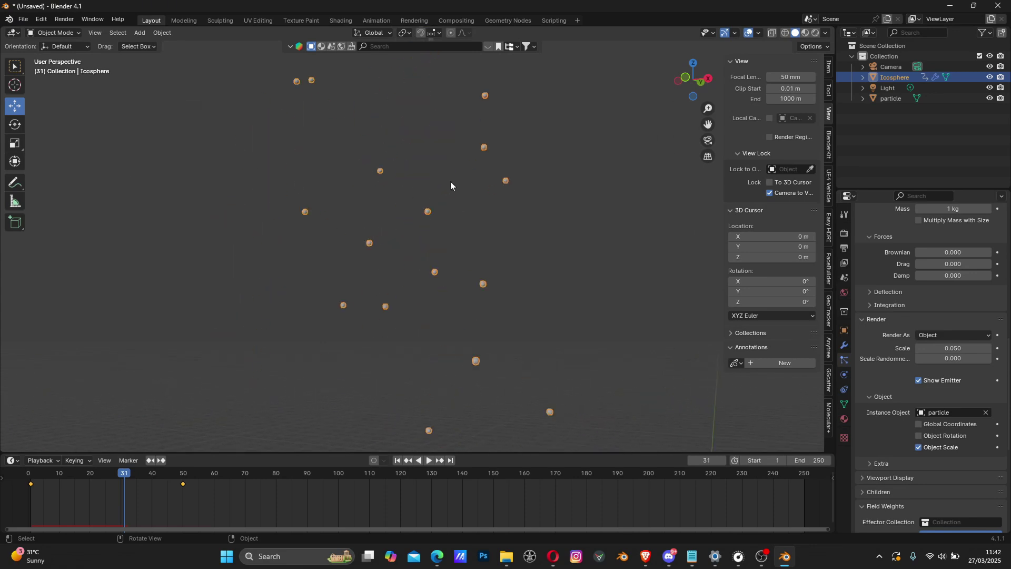
scroll(448, 188, "up", 4)
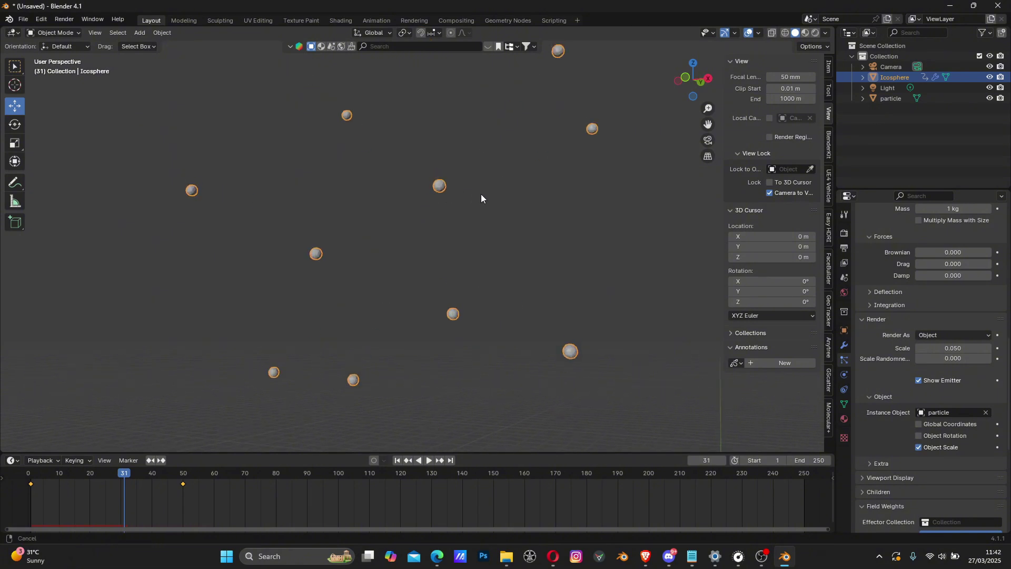
scroll(411, 252, "up", 8)
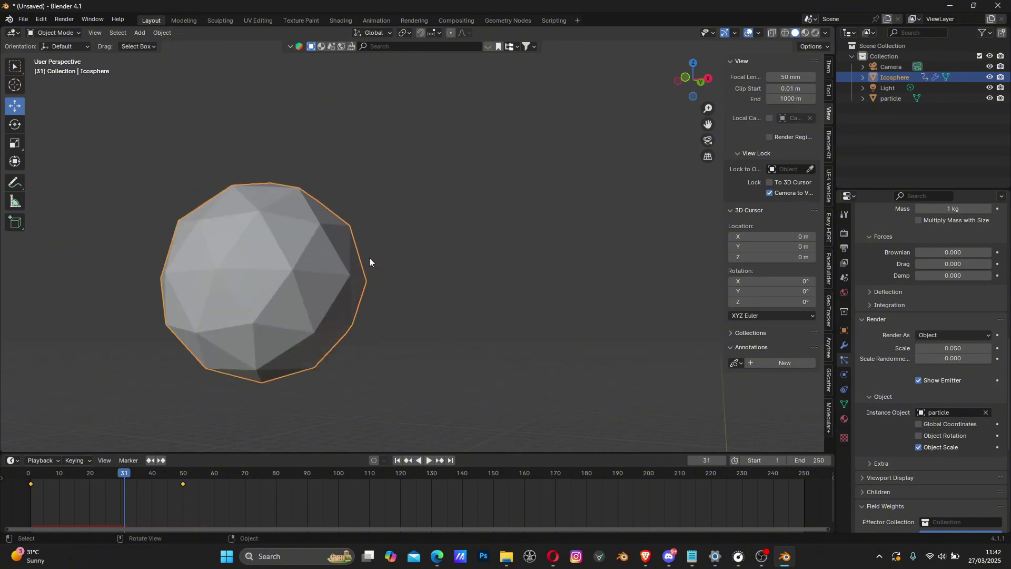
scroll(358, 280, "down", 12)
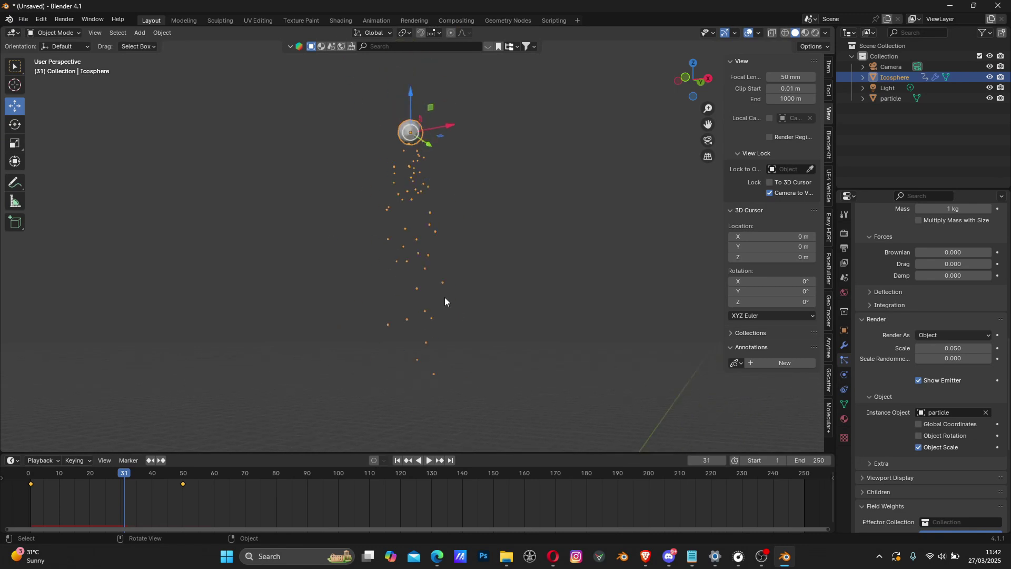
scroll(445, 302, "down", 3)
- Render frame 31 as a still image, inspect the ico sphere and its particle trail, and close the render window
left_click(63, 21)
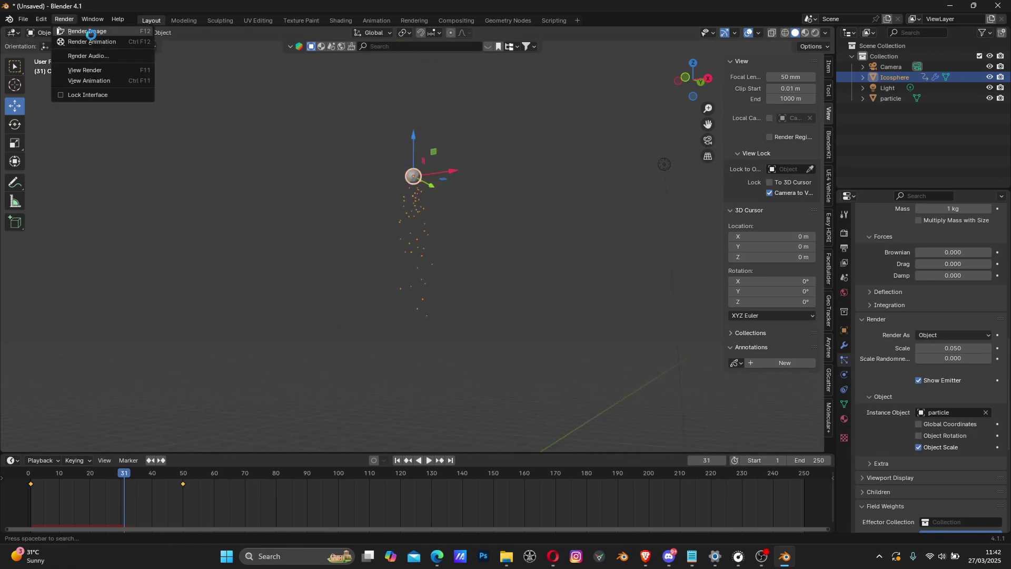
left_click(87, 31)
scroll(467, 189, "up", 4)
scroll(417, 135, "up", 2)
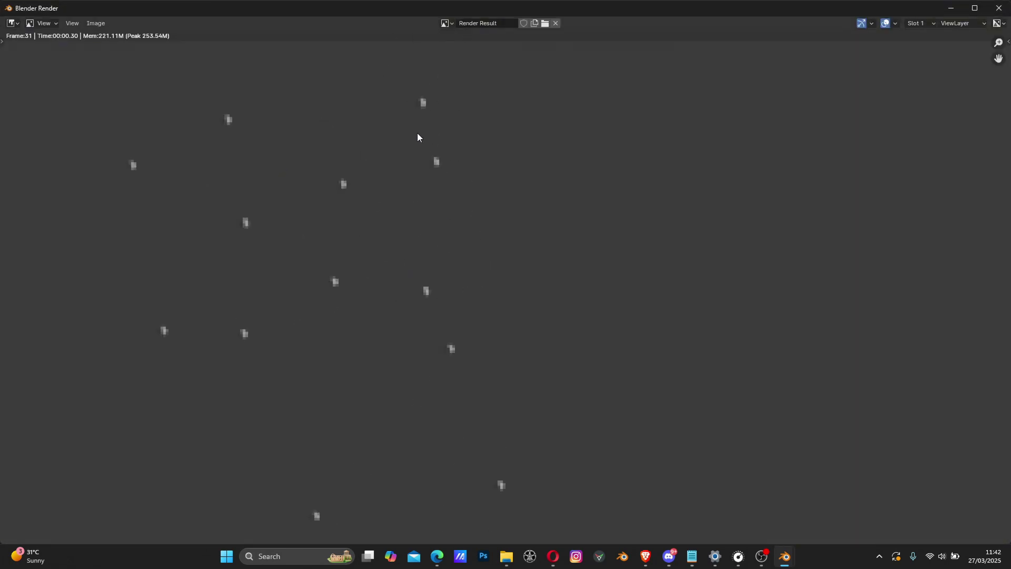
middle_click_drag(427, 149, 531, 412)
scroll(501, 216, "down", 6)
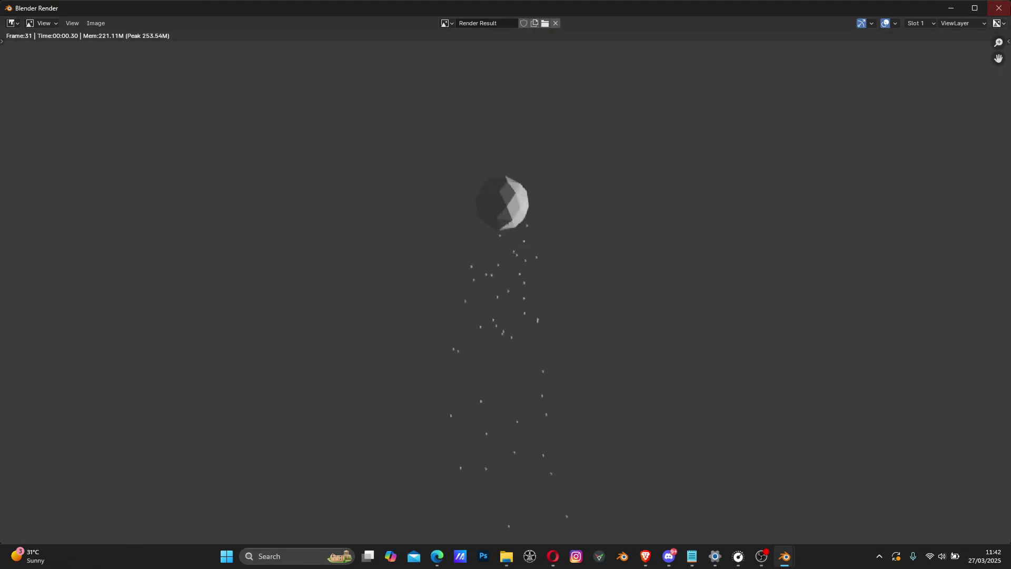
scroll(501, 179, "up", 2)
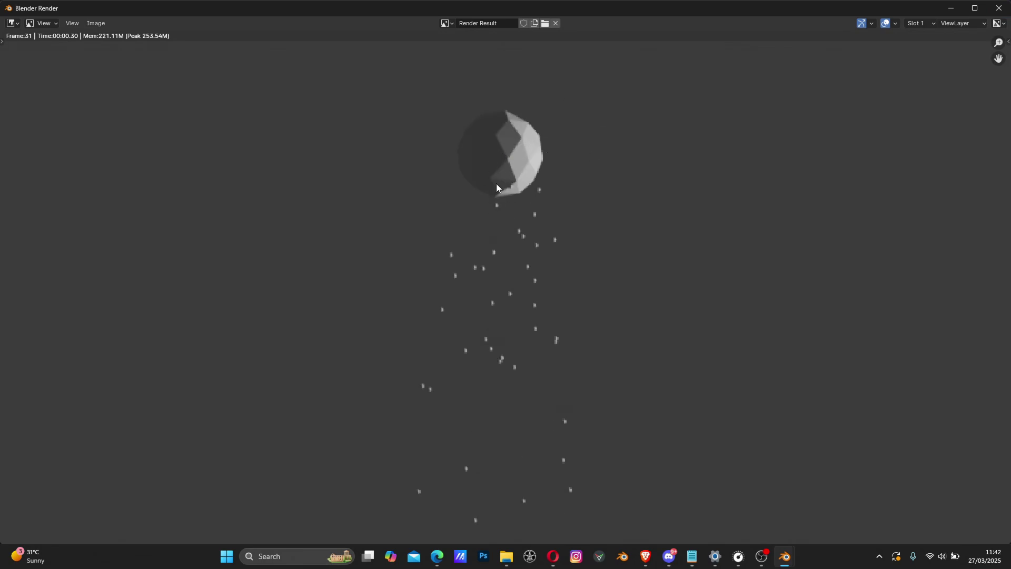
scroll(504, 174, "down", 7)
scroll(521, 266, "up", 3)
scroll(499, 221, "up", 2)
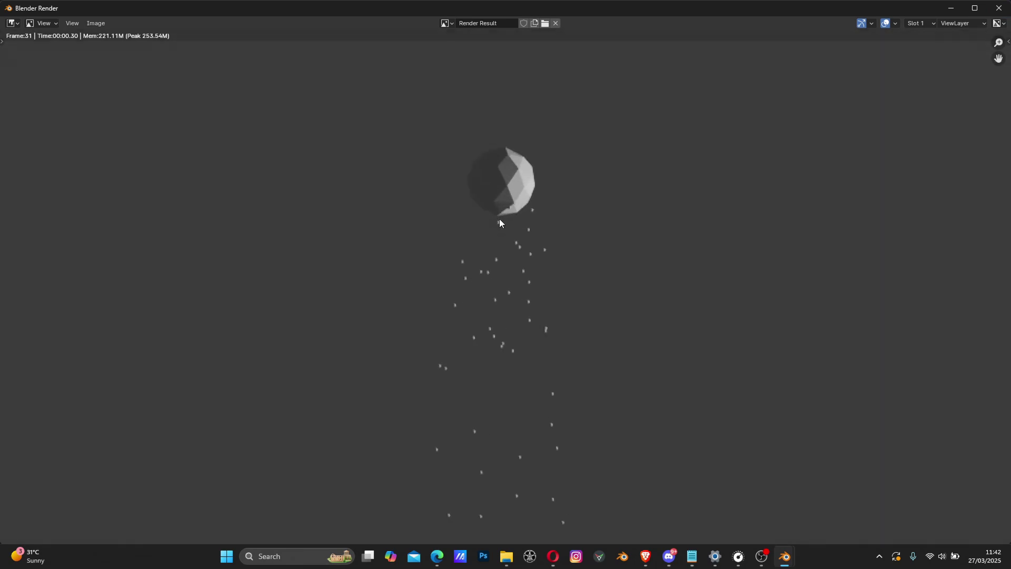
scroll(503, 205, "down", 2)
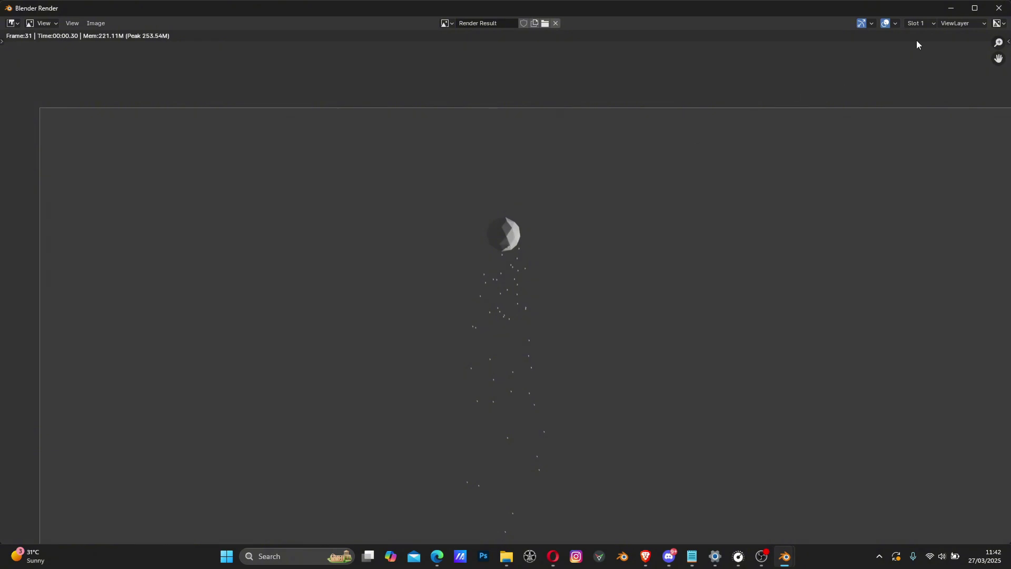
left_click(999, 8)
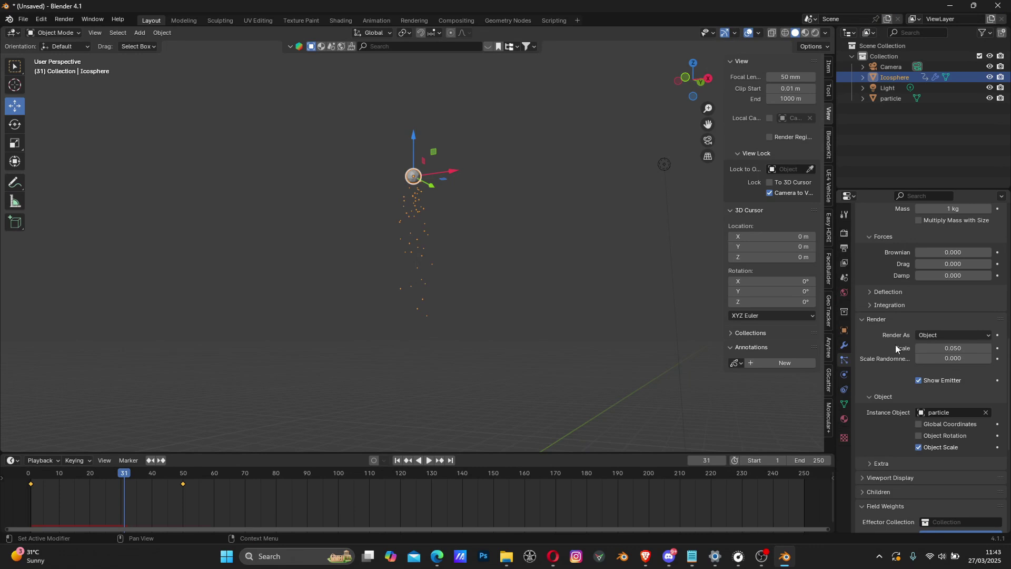
- Turn off Show Emitter for the particle system and check the result in a new still render of frame 31
left_click(918, 380)
left_click(62, 19)
left_click(85, 29)
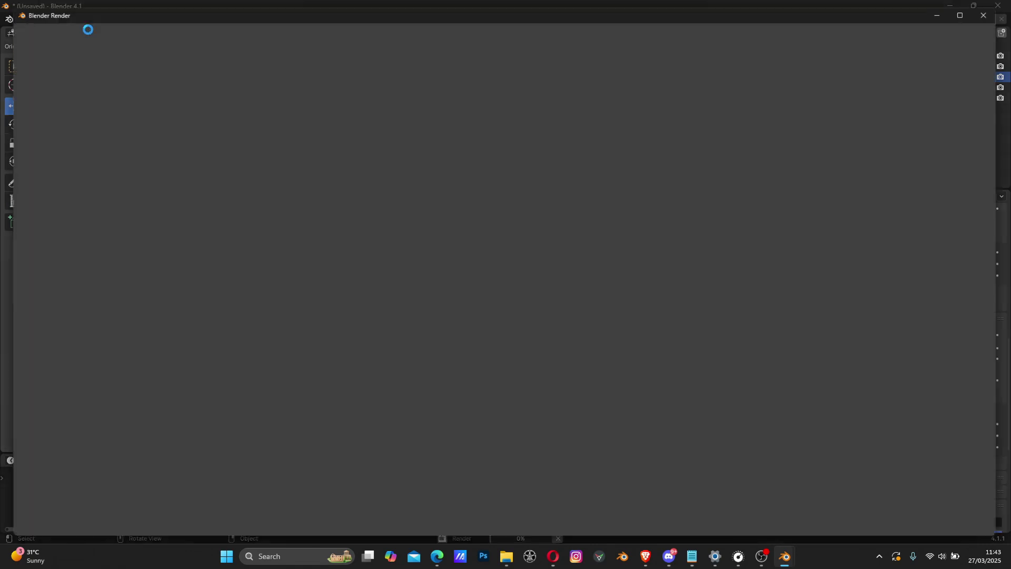
scroll(462, 119, "up", 3)
scroll(463, 119, "down", 1)
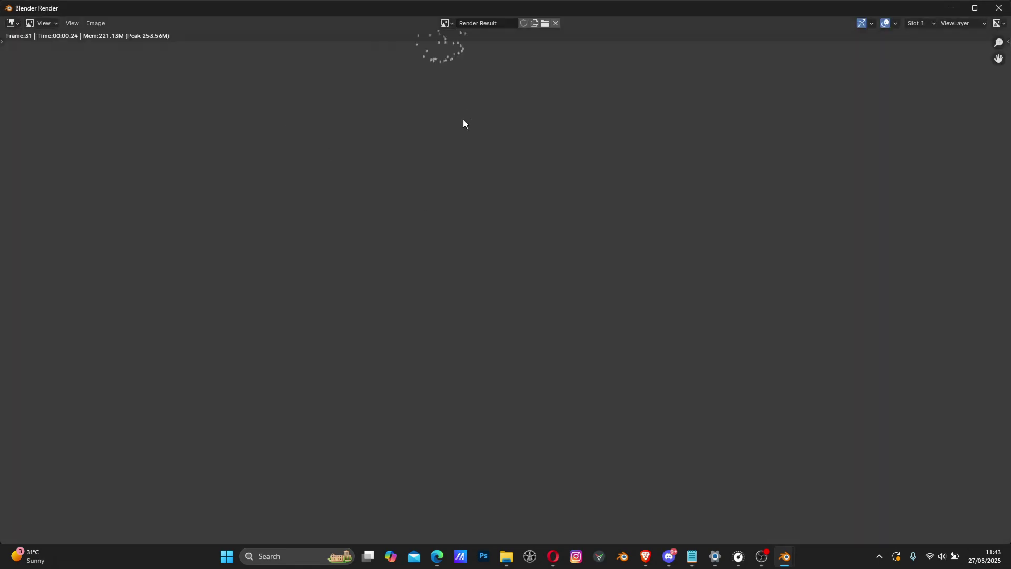
middle_click_drag(464, 105, 506, 286)
scroll(477, 229, "up", 4)
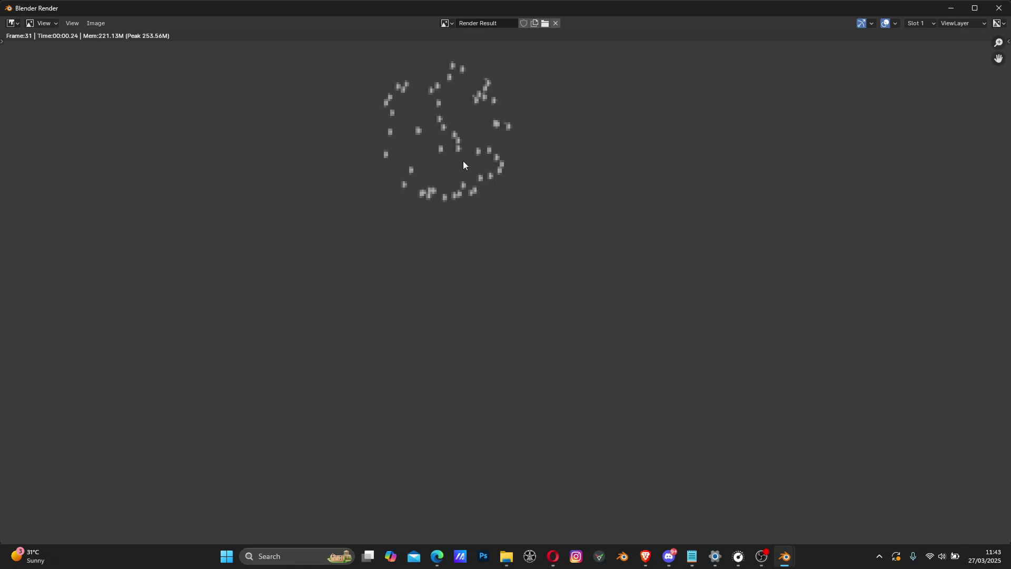
middle_click_drag(463, 160, 466, 241)
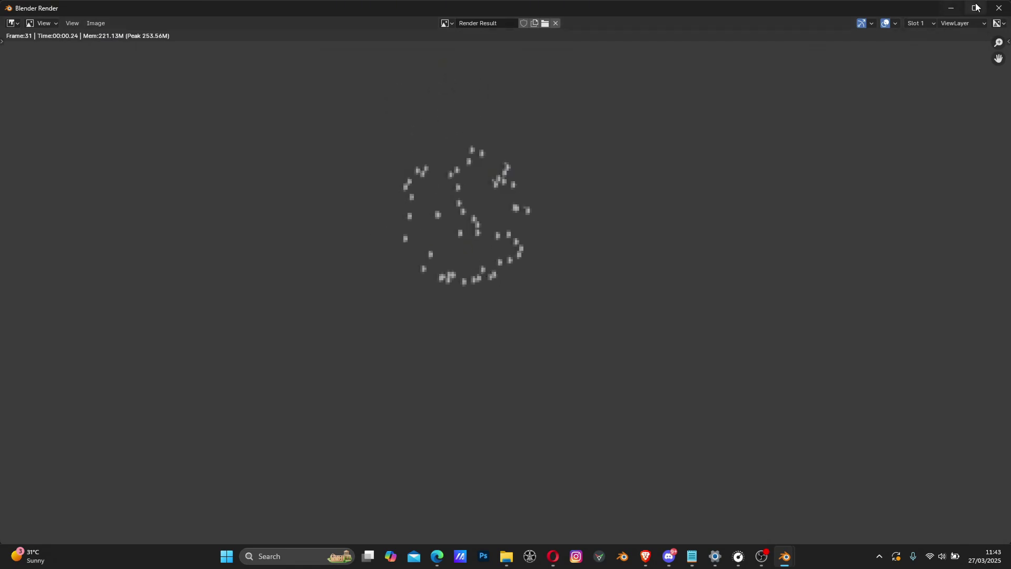
left_click(998, 8)
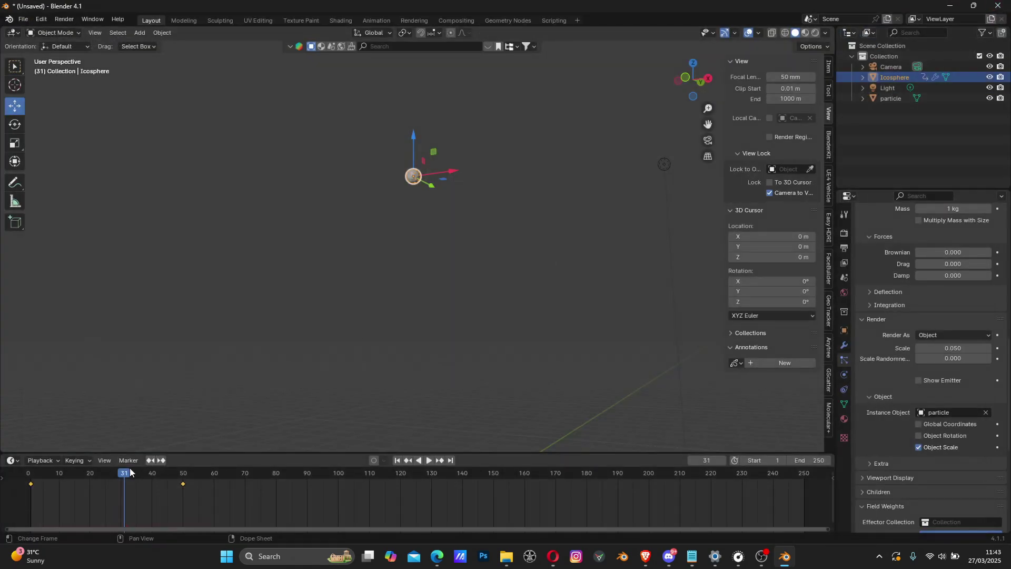
- Play the animation to frame 36, render it as a still image, inspect the particle trail, and close the render window
left_click_drag(122, 474, 84, 483)
key("space")
key("space")
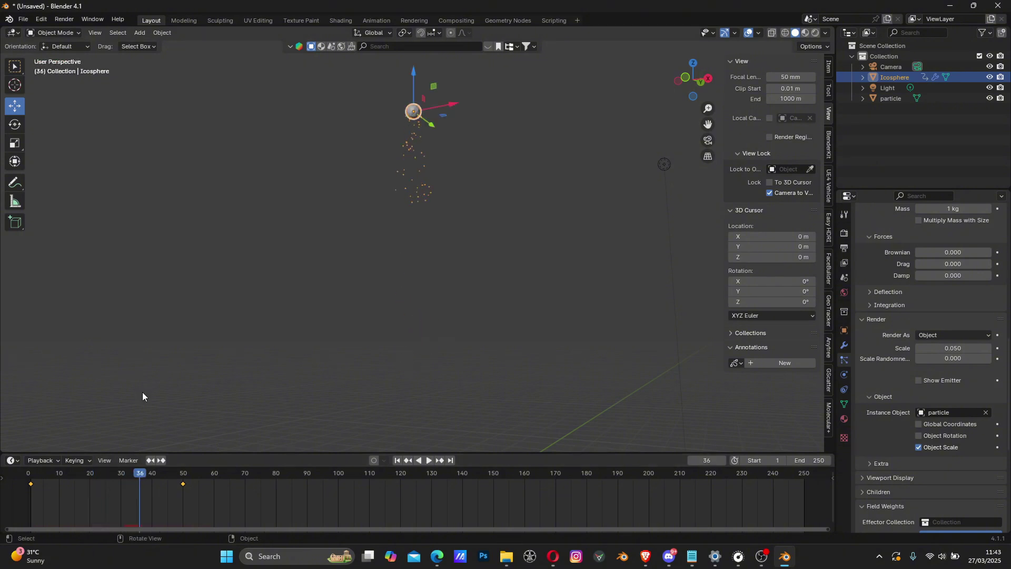
left_click(64, 19)
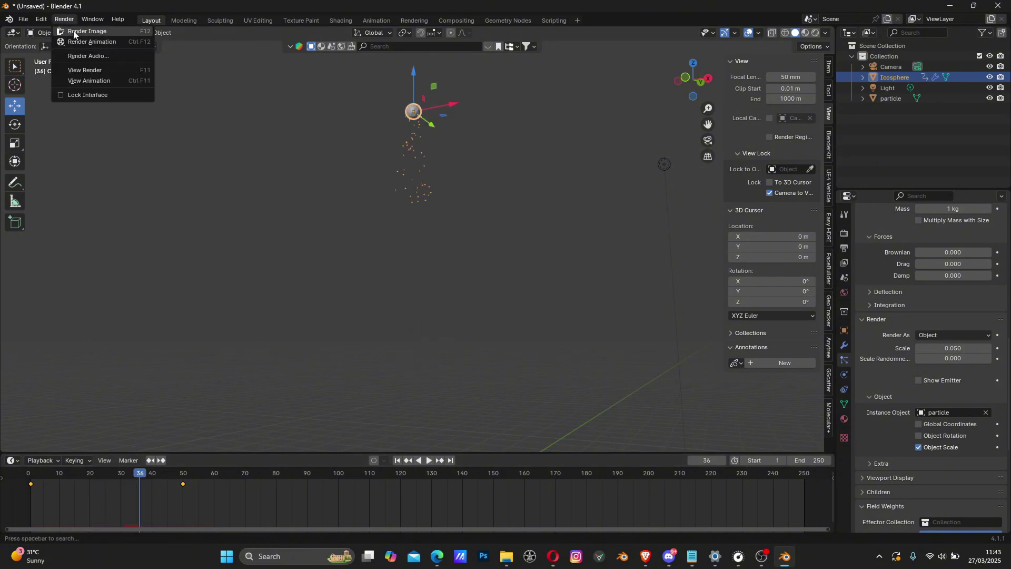
left_click(73, 30)
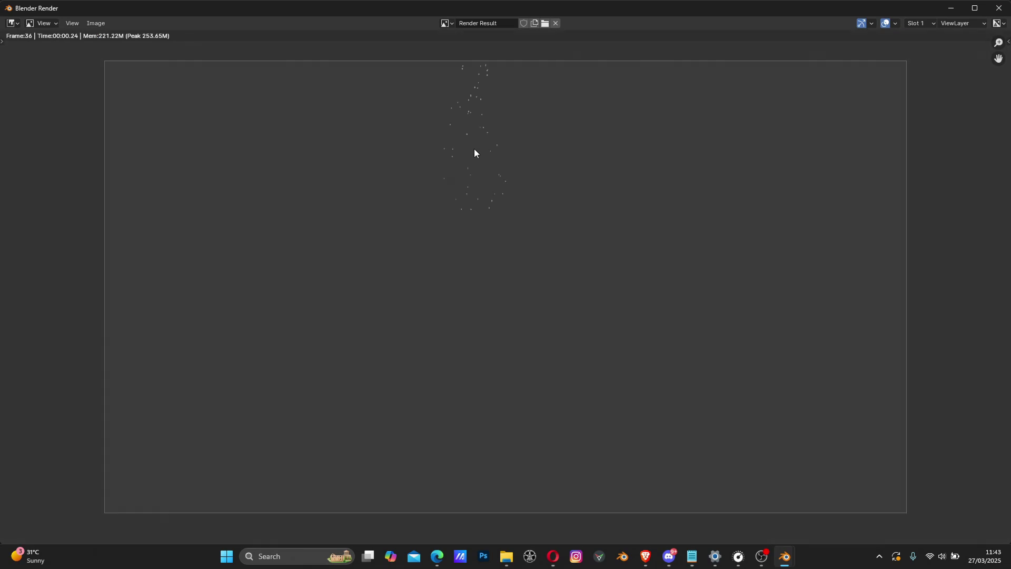
scroll(474, 149, "down", 1)
middle_click_drag(508, 148, 514, 262)
scroll(507, 233, "up", 4)
scroll(501, 235, "down", 1)
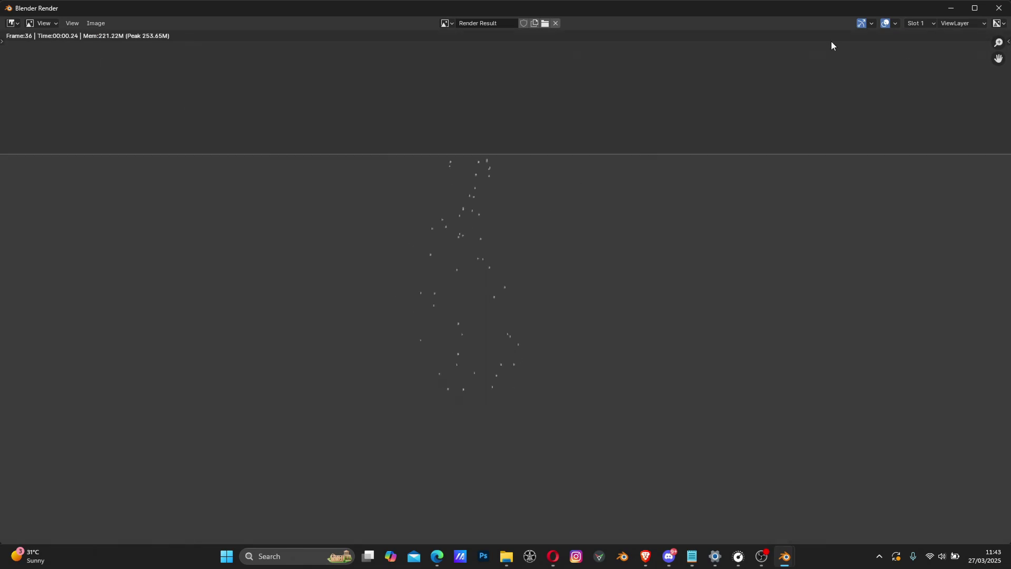
left_click(999, 8)
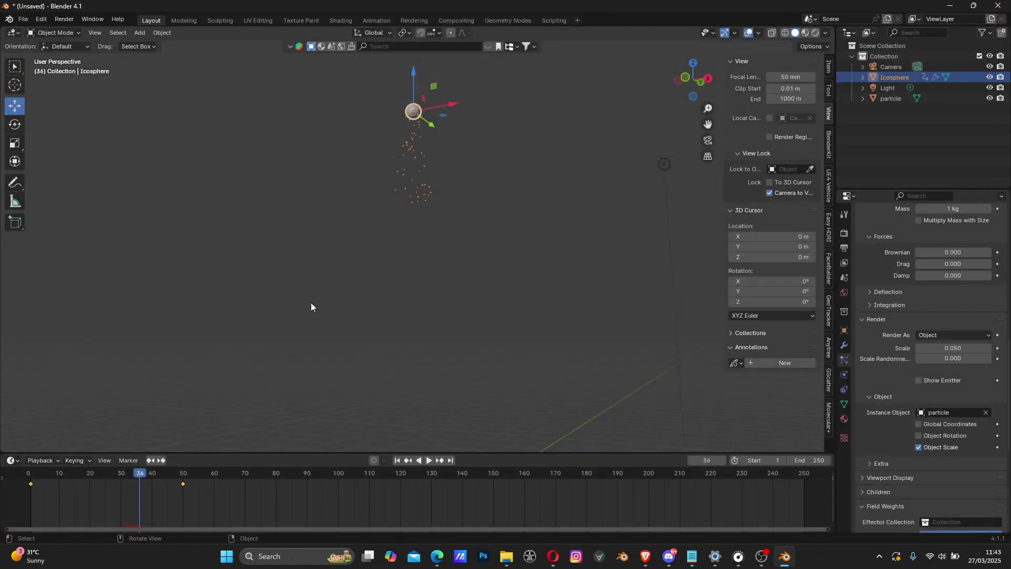
- Play the rising ico sphere and its trail from the start of the timeline, and rewind to frame 0
scroll(410, 294, "down", 3)
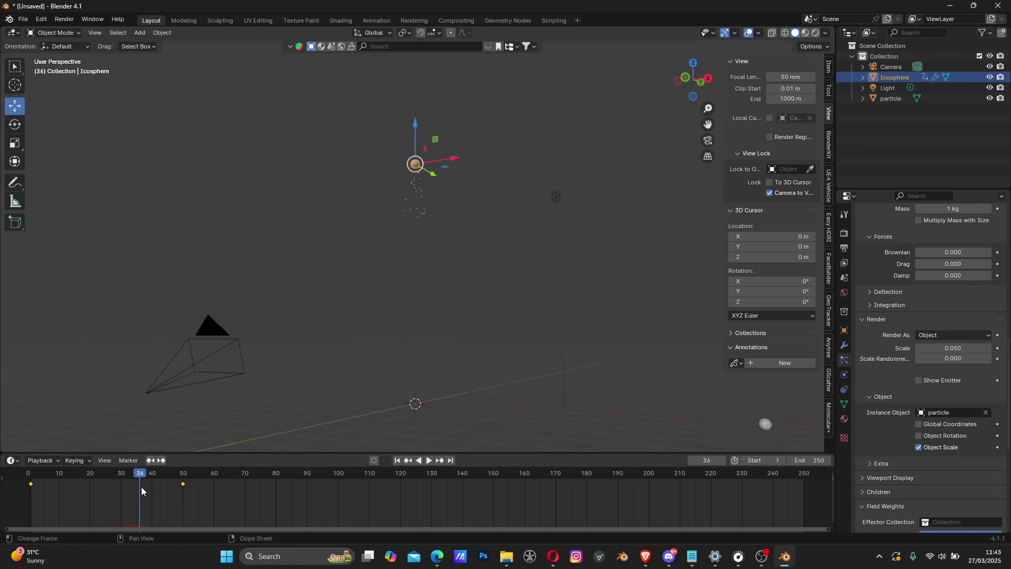
left_click(29, 482)
key("space")
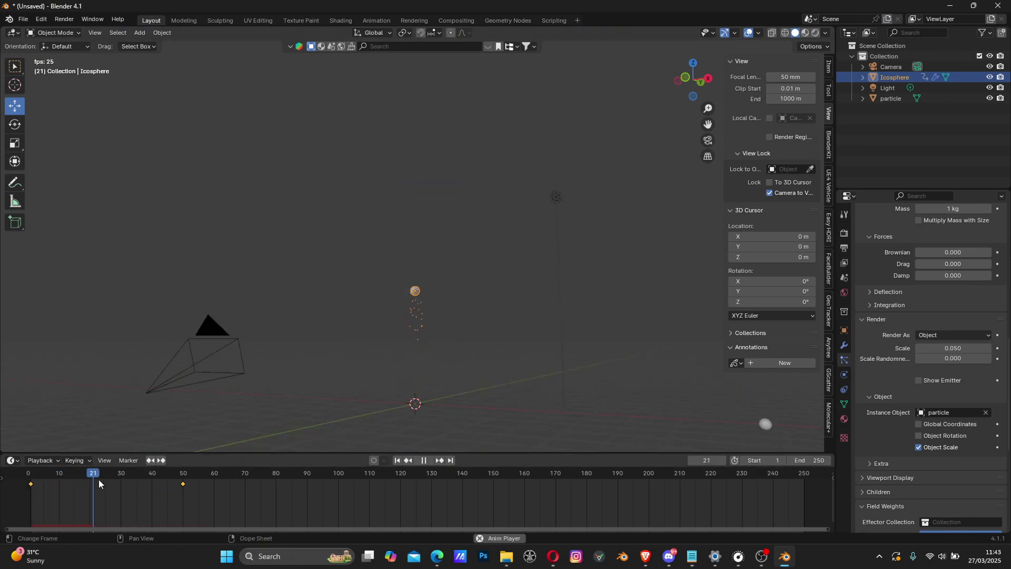
key("space")
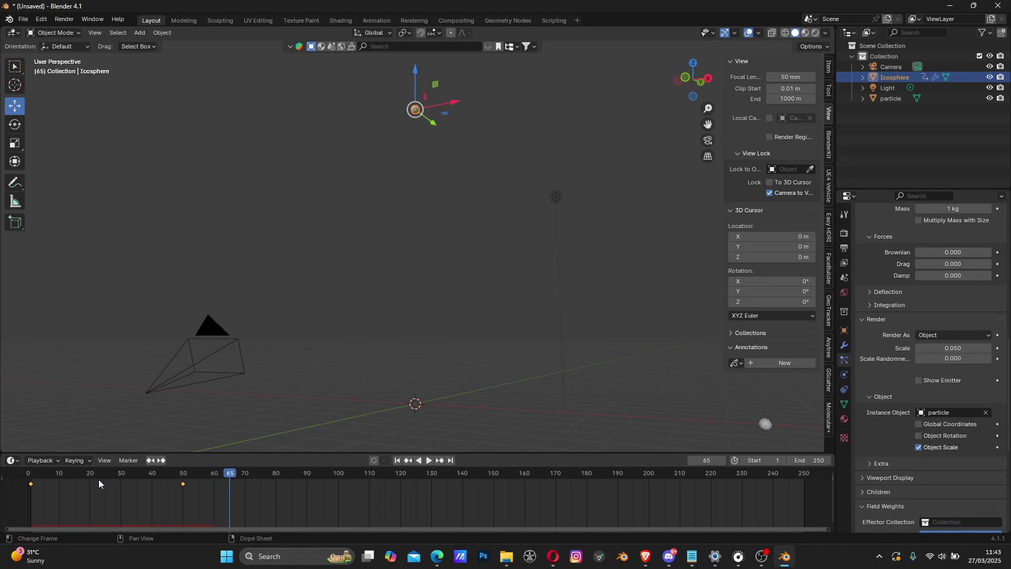
left_click_drag(171, 476, 28, 478)
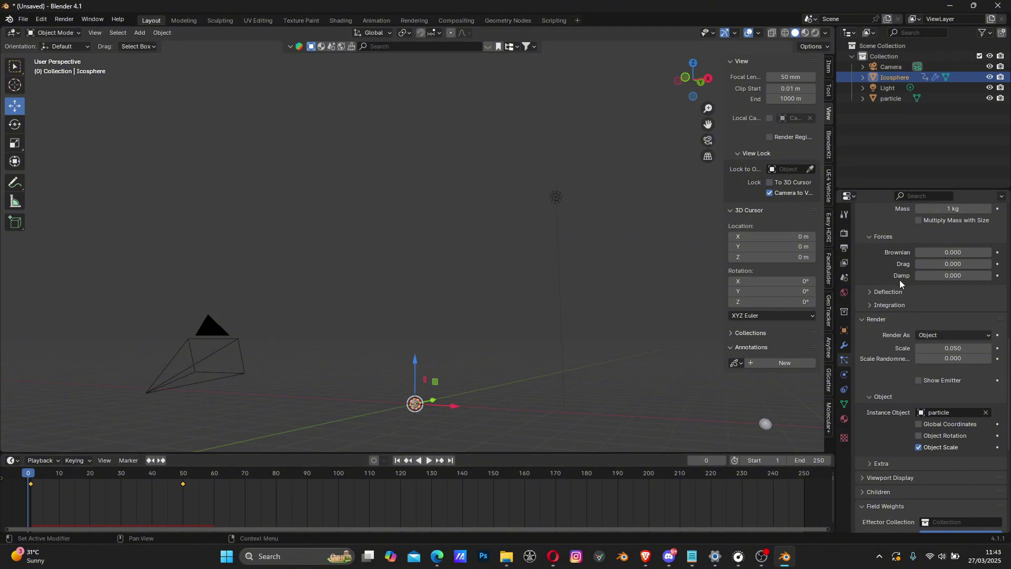
- Add a second particle system to the ico sphere and set its particle number to 4000
scroll(897, 281, "up", 6)
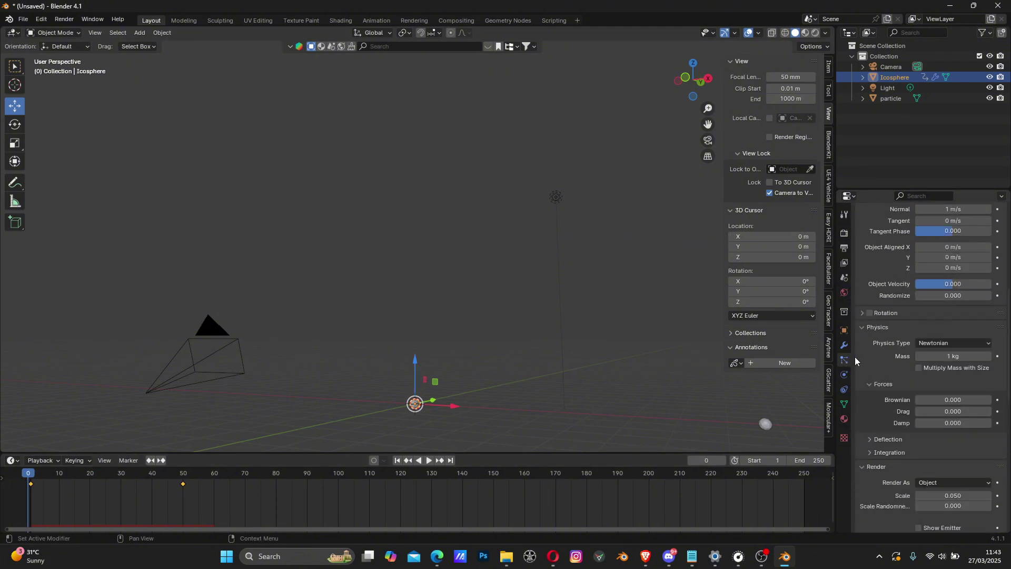
scroll(895, 305, "up", 10)
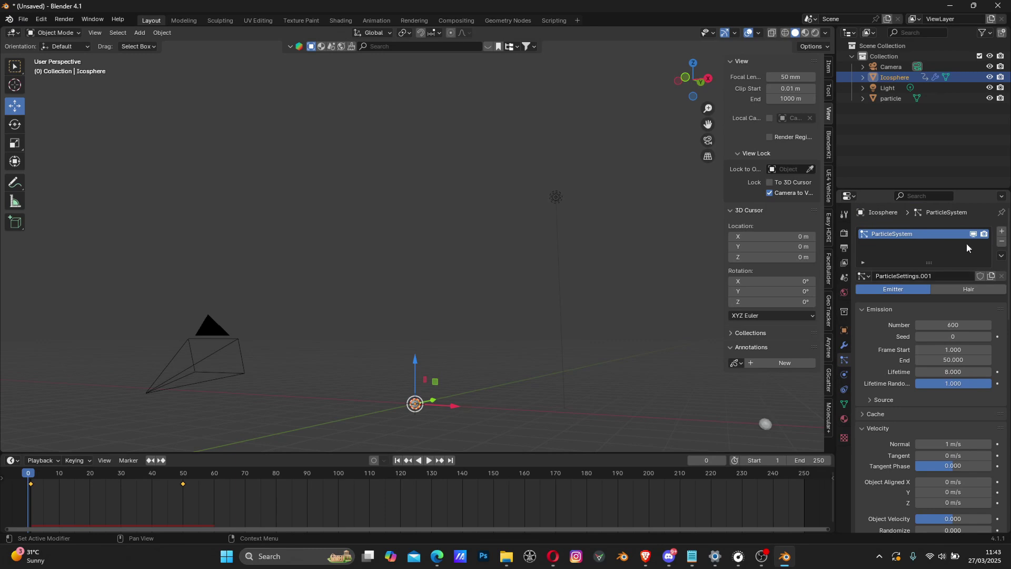
left_click(1001, 232)
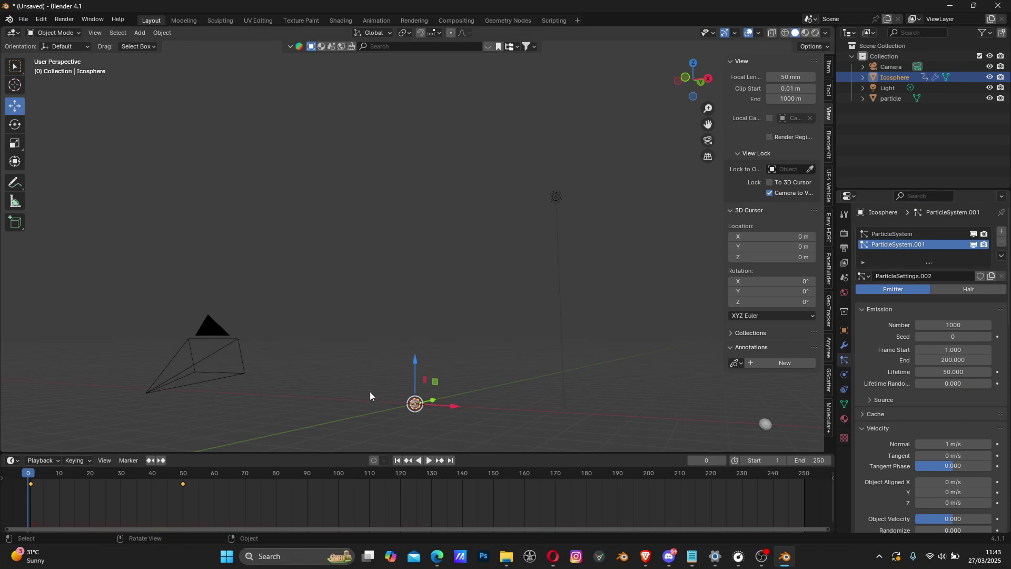
middle_click_drag(370, 396, 489, 355)
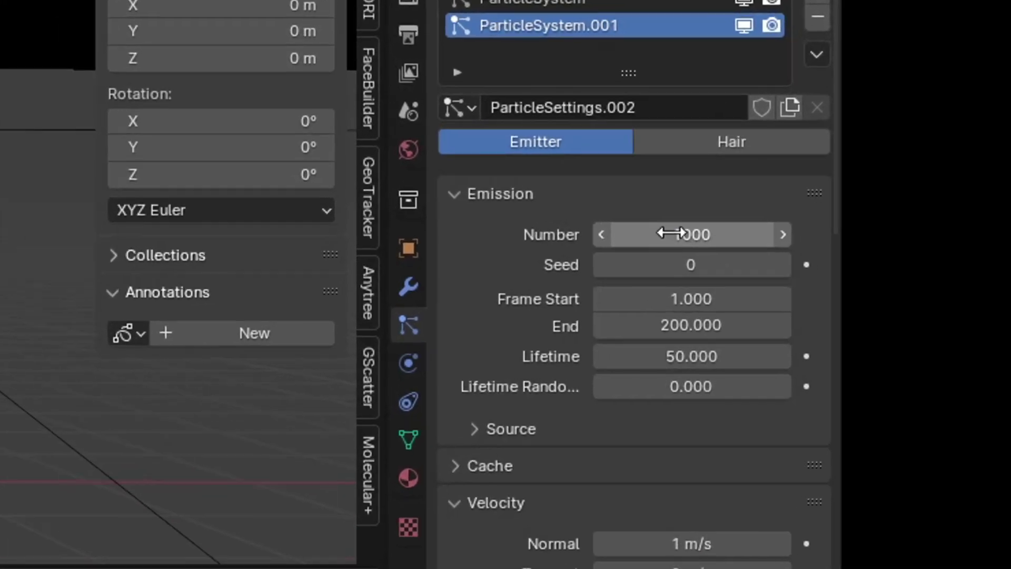
left_click(670, 234)
type("4000")
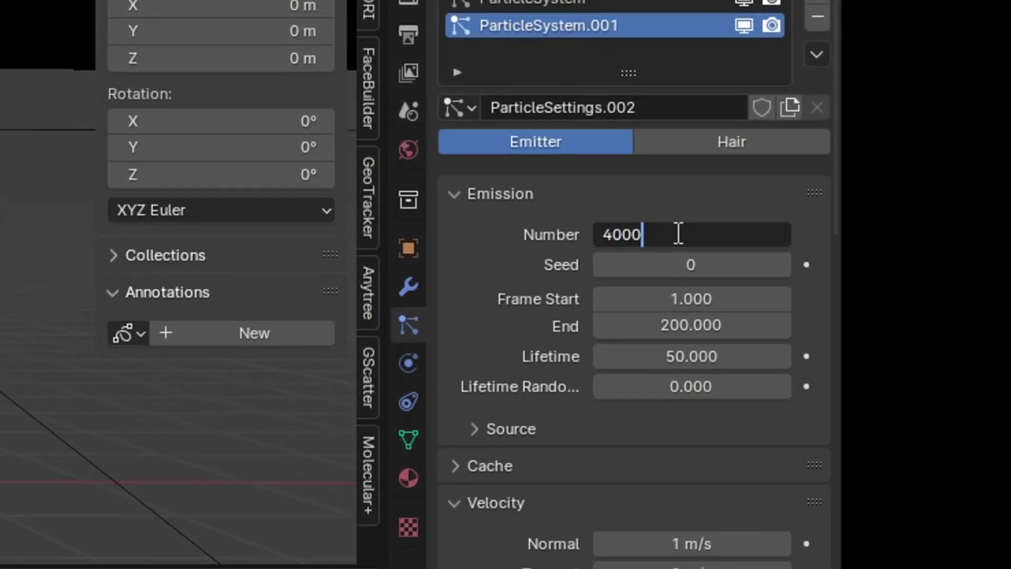
key("Return")
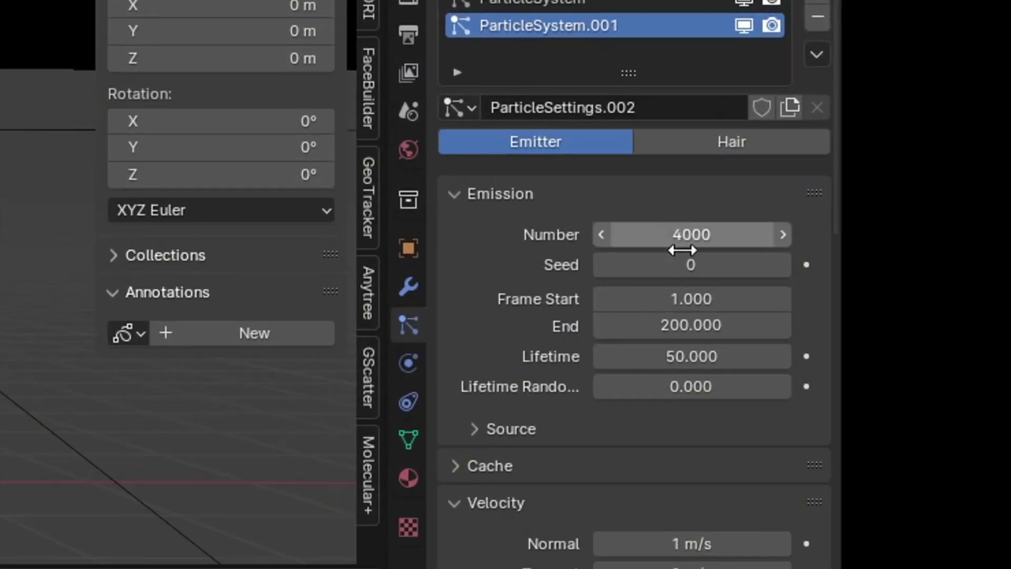
- Set the second particle system's emission to start at frame 50 and end at frame 90
left_click(690, 300)
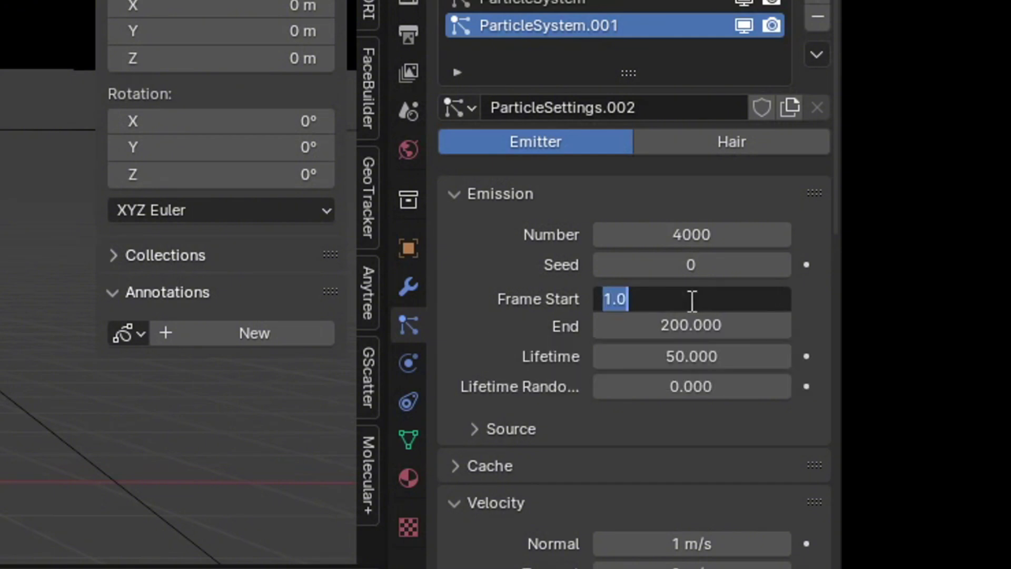
type("50")
key("Return")
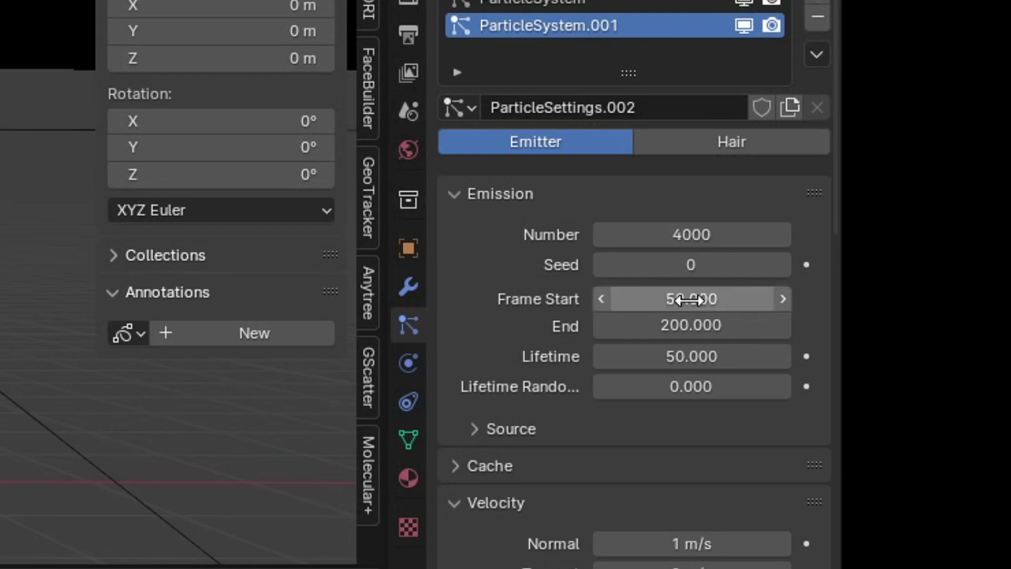
left_click(695, 327)
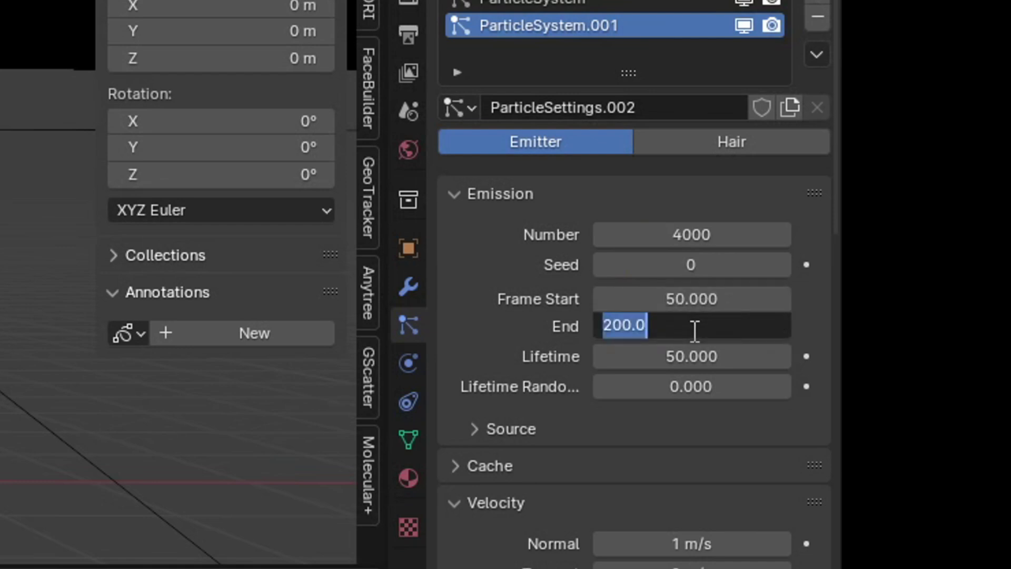
type("90")
key("Return")
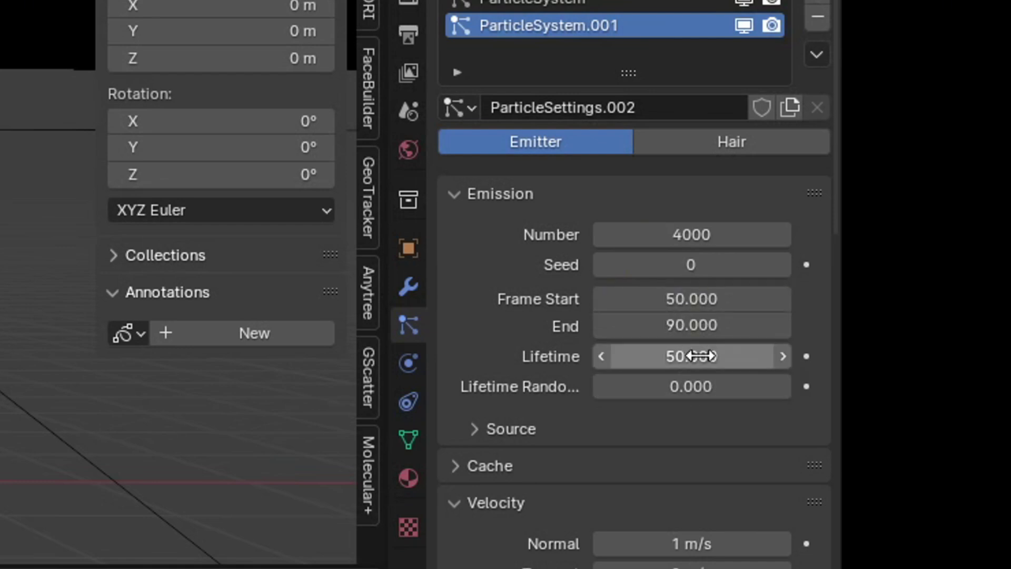
- Set the second particle system's lifetime to 150 frames and its lifetime randomness to 1
left_click(699, 356)
type("150")
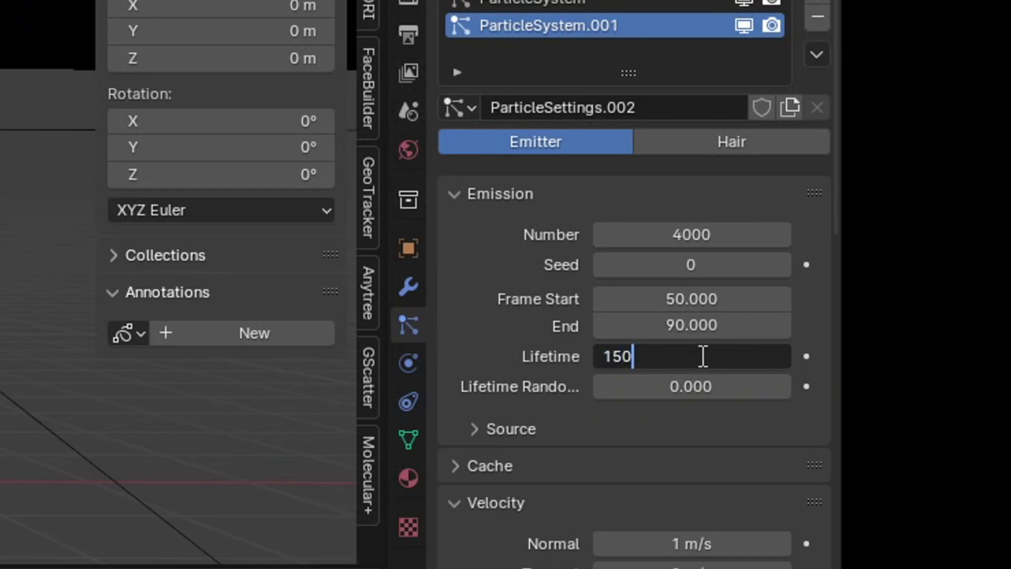
key("Return")
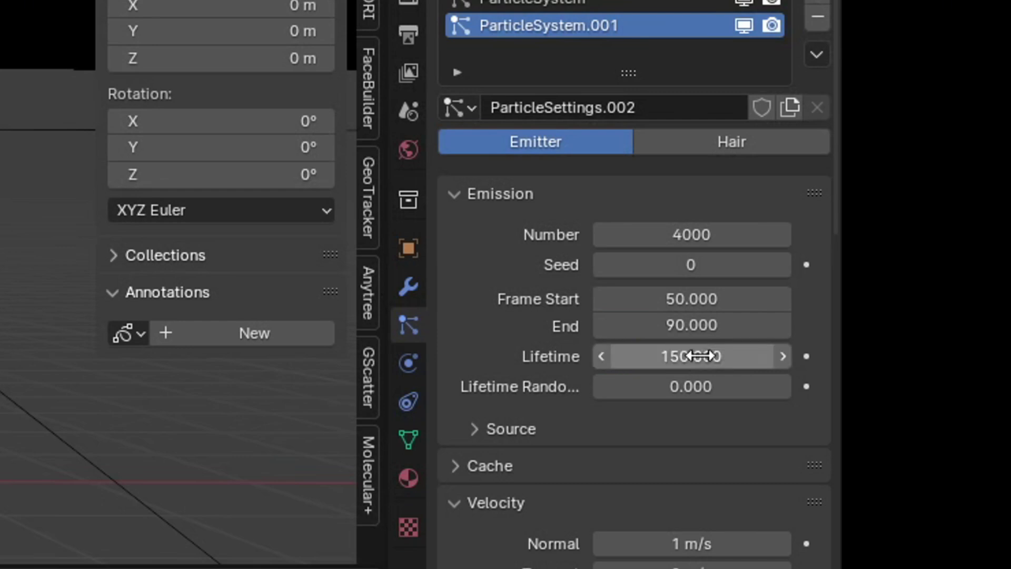
left_click(684, 388)
type("1")
key("Return")
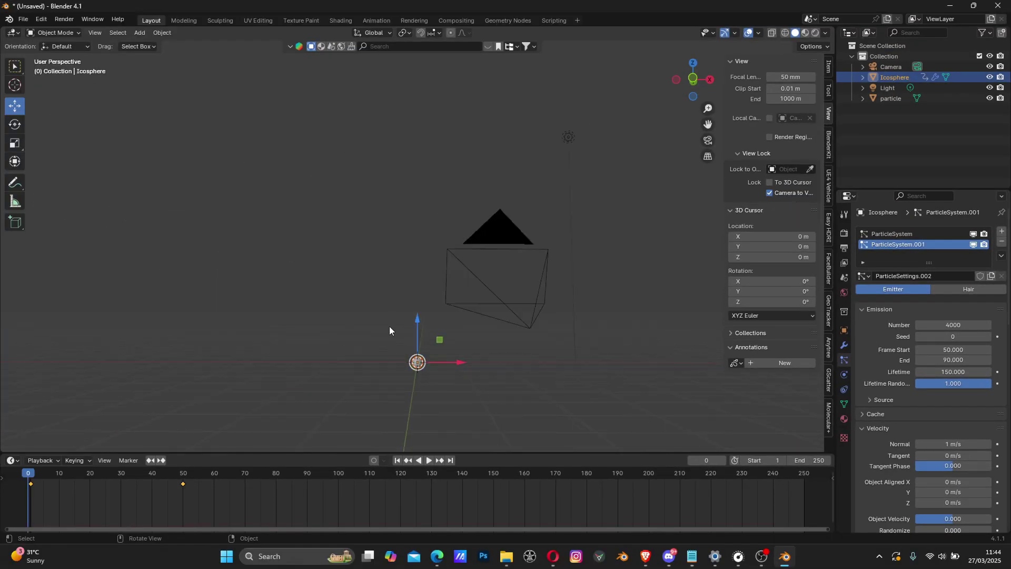
- Play the animation past frame 100, inspect the second system's falling particles up close, and return to the first frame
middle_click_drag(425, 285, 434, 332, "shift")
key("space")
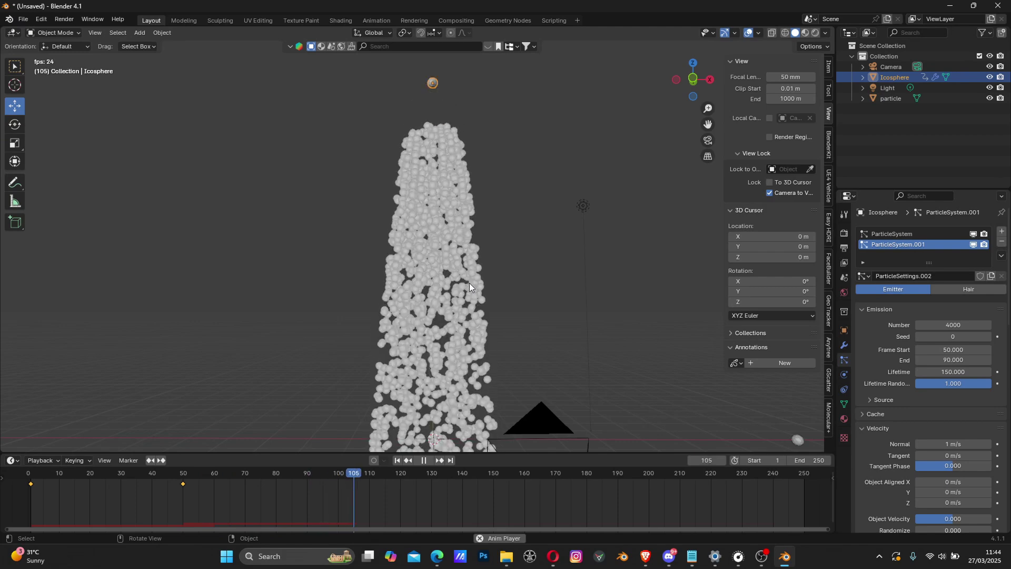
key("space")
scroll(449, 216, "up", 4)
scroll(447, 225, "down", 3)
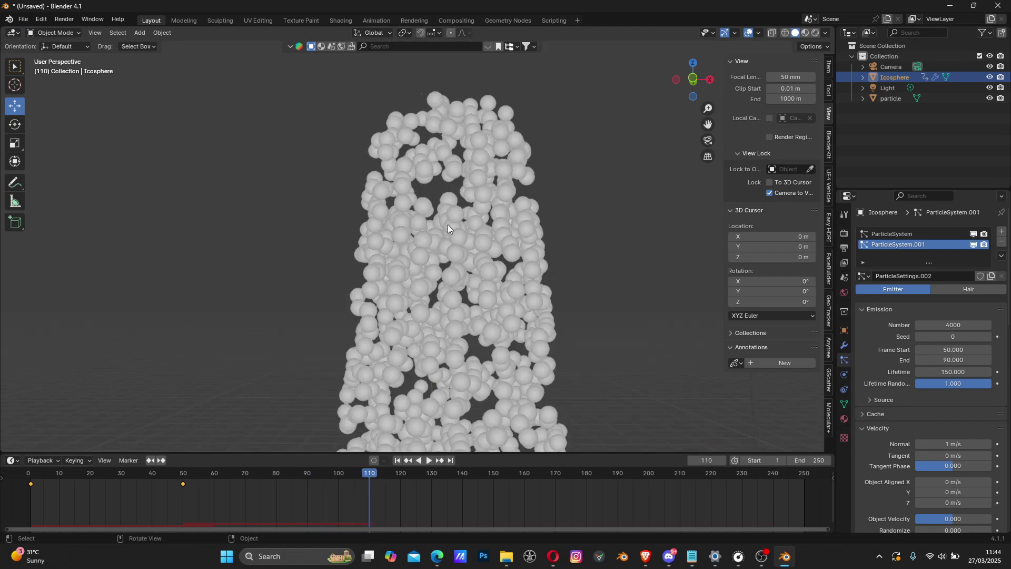
middle_click_drag(447, 224, 430, 271)
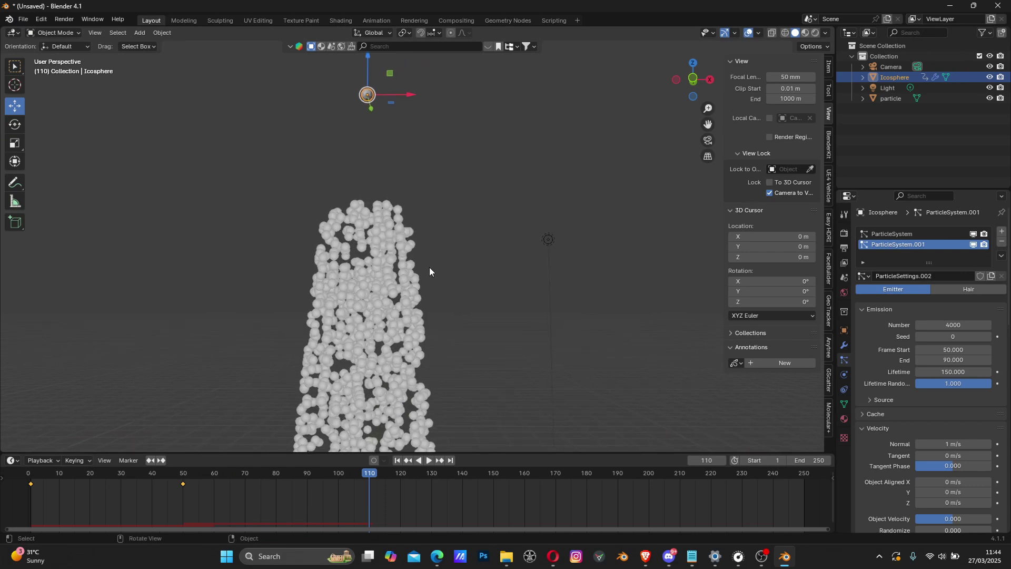
left_click(396, 460)
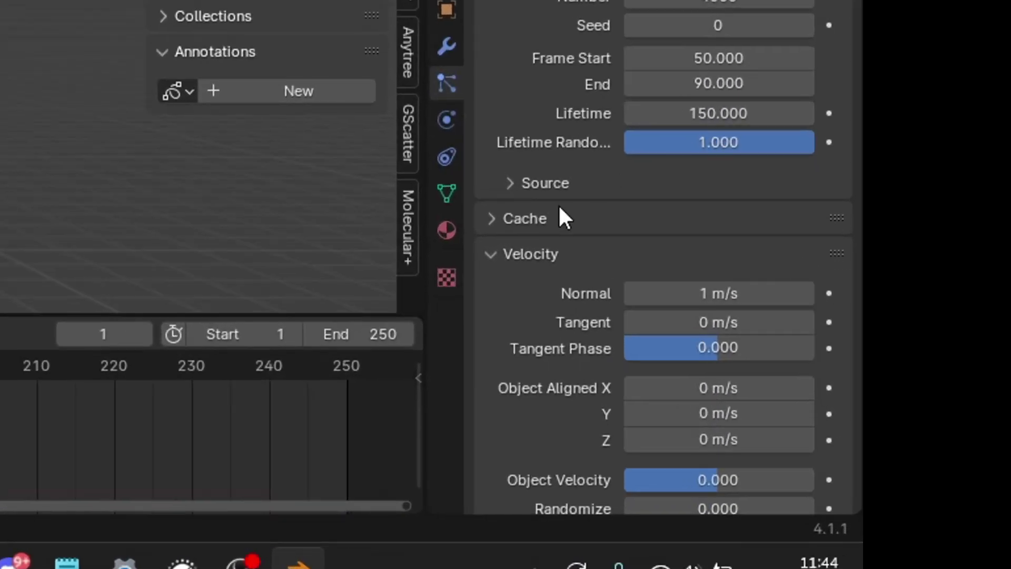
- Render the second particle system as Object, using the particle sphere as its instance object
scroll(563, 159, "down", 15)
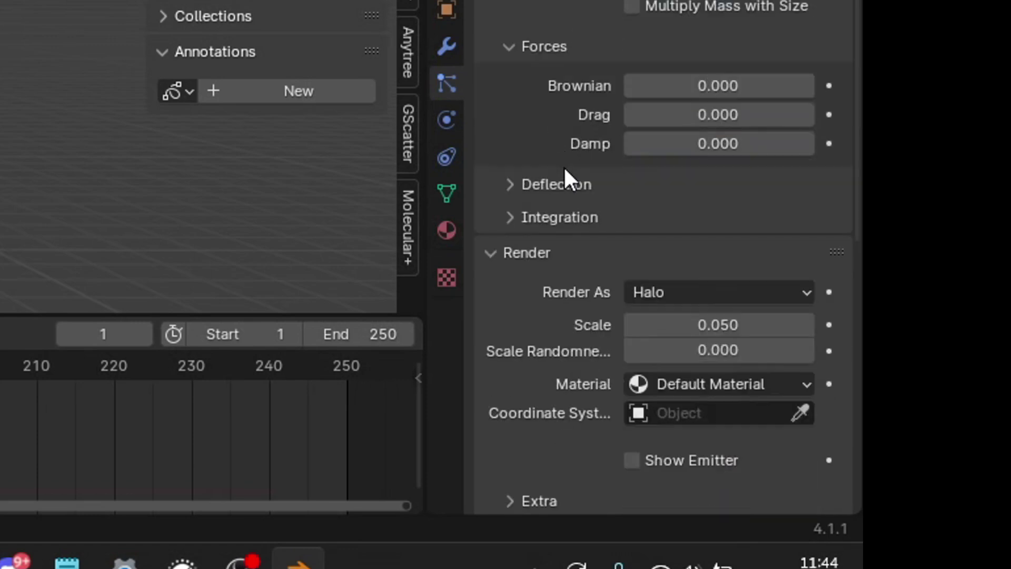
left_click(671, 85)
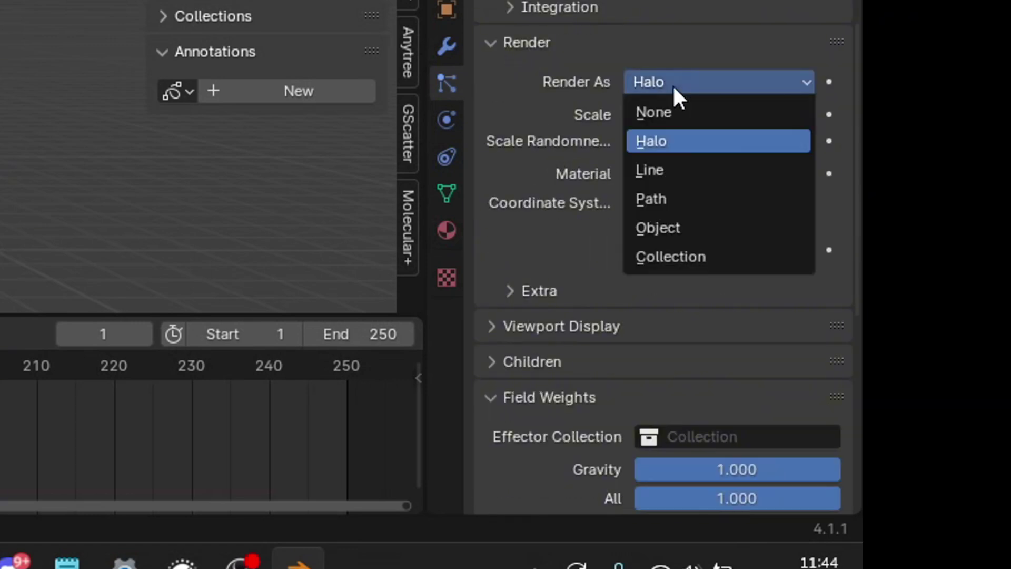
left_click(688, 226)
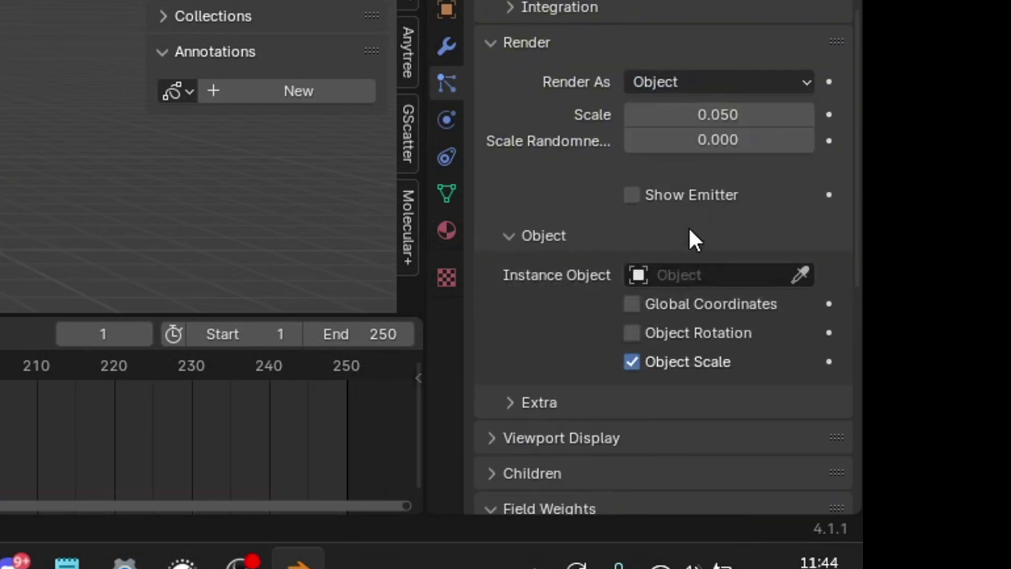
left_click(694, 271)
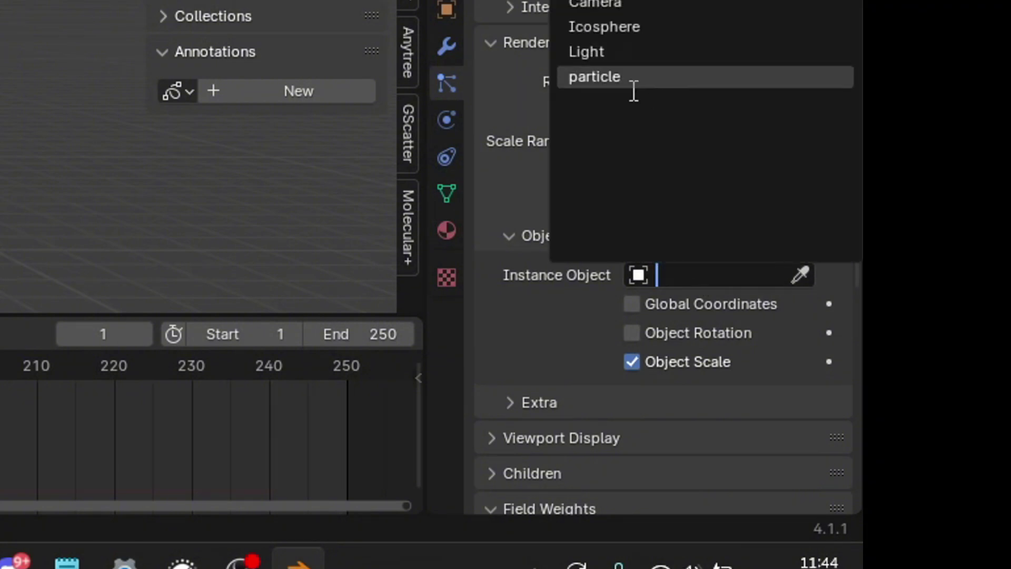
left_click(634, 79)
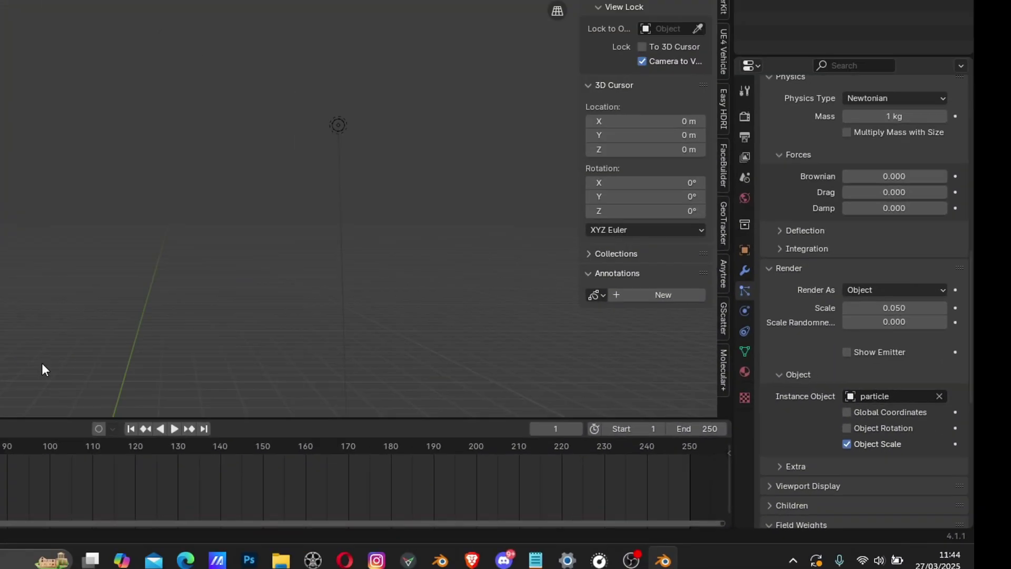
- Play the animation twice, replaying it from frame 1, to check the small instanced spheres emitted at the peak
key("space")
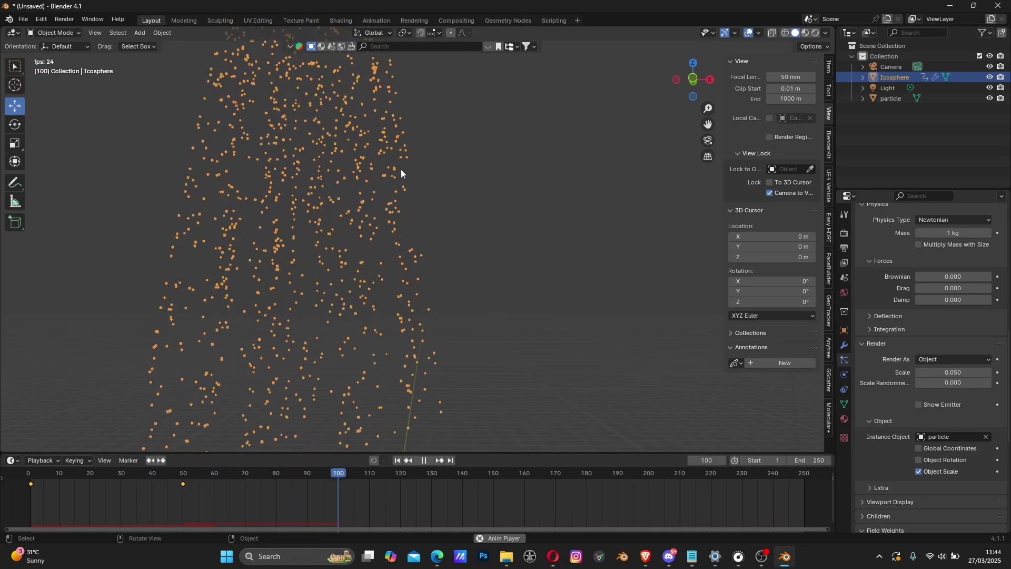
key("space")
middle_click_drag(426, 156, 433, 186, "shift")
left_click(397, 460)
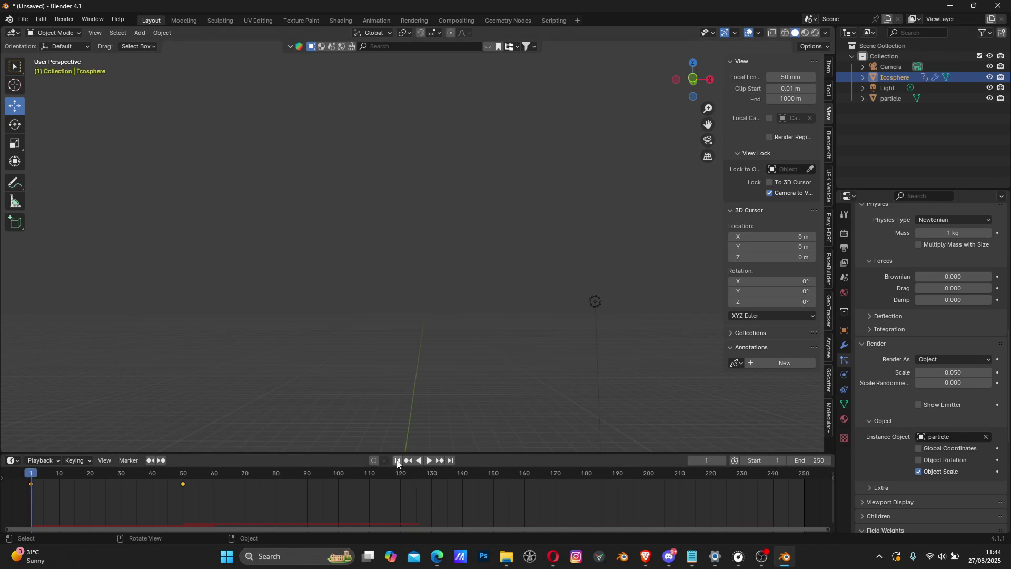
left_click(428, 461)
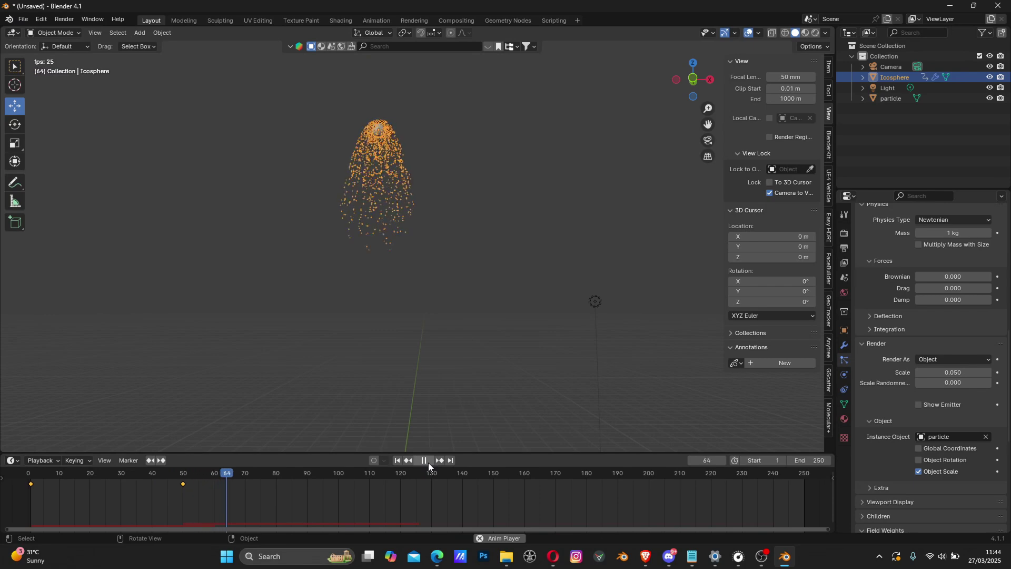
left_click(428, 462)
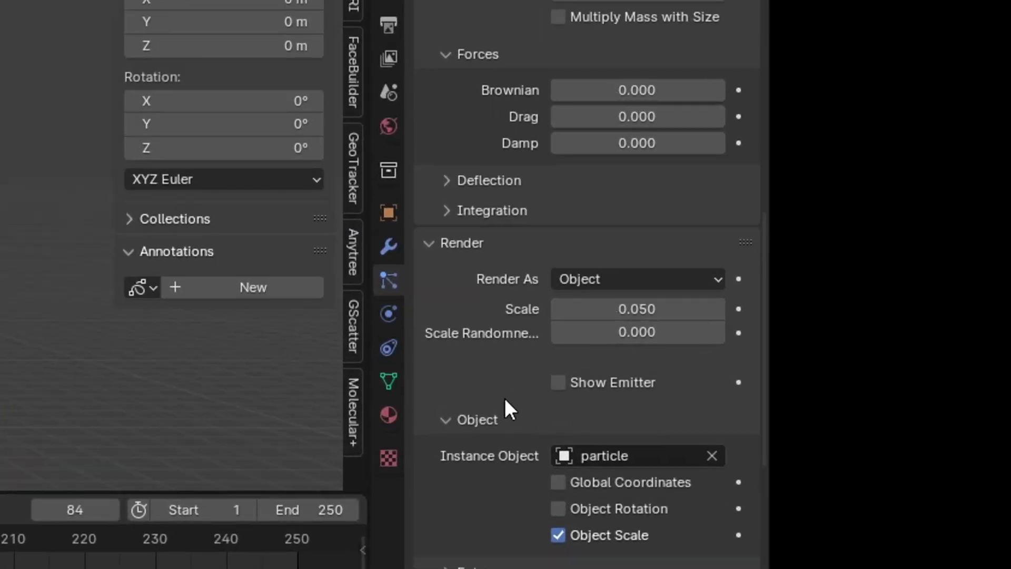
- Set the gravity field weight of the ico sphere's second particle system to 0.1
scroll(504, 399, "down", 6)
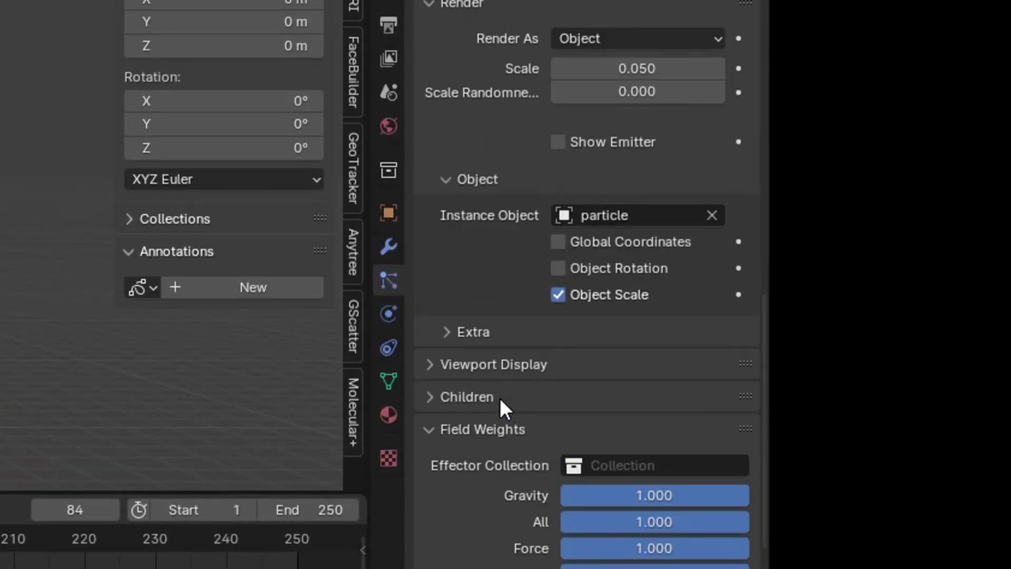
scroll(511, 274, "up", 20)
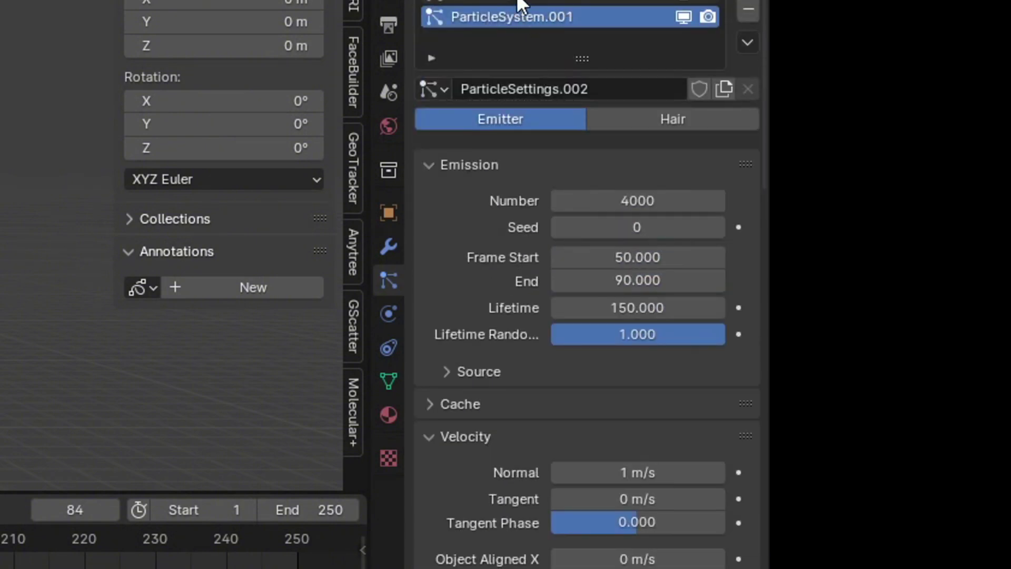
scroll(486, 474, "down", 20)
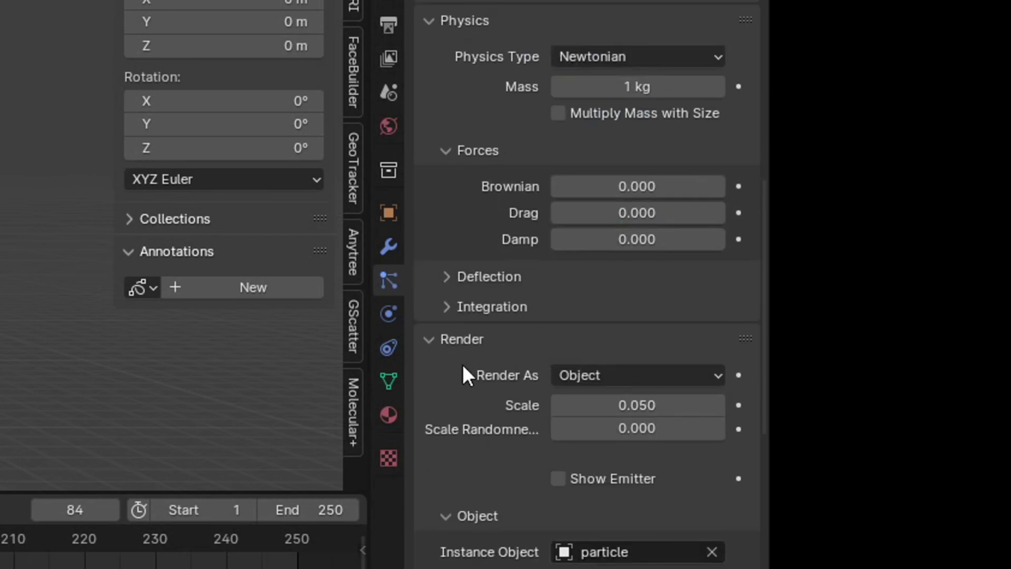
scroll(463, 388, "down", 3)
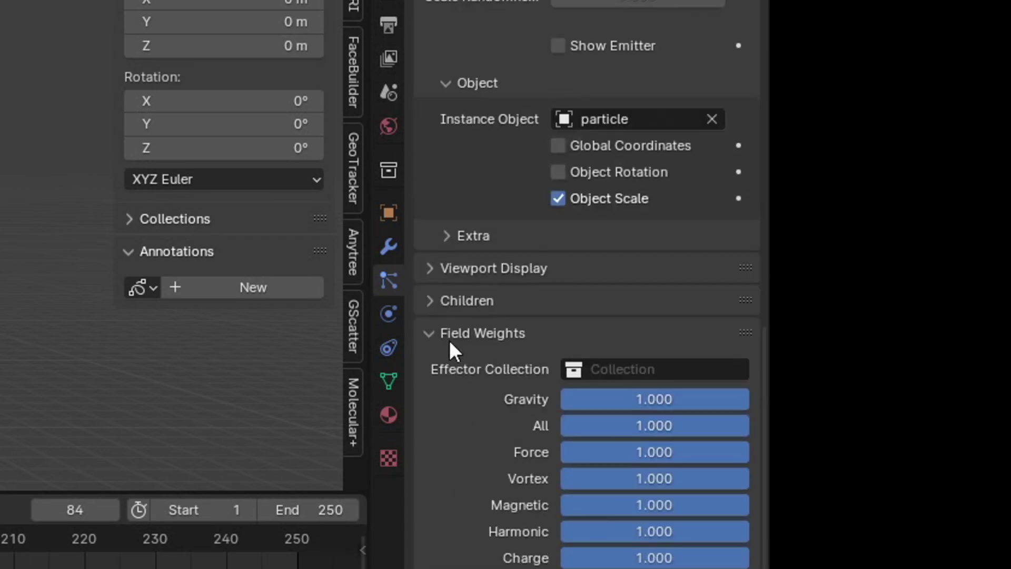
left_click(640, 399)
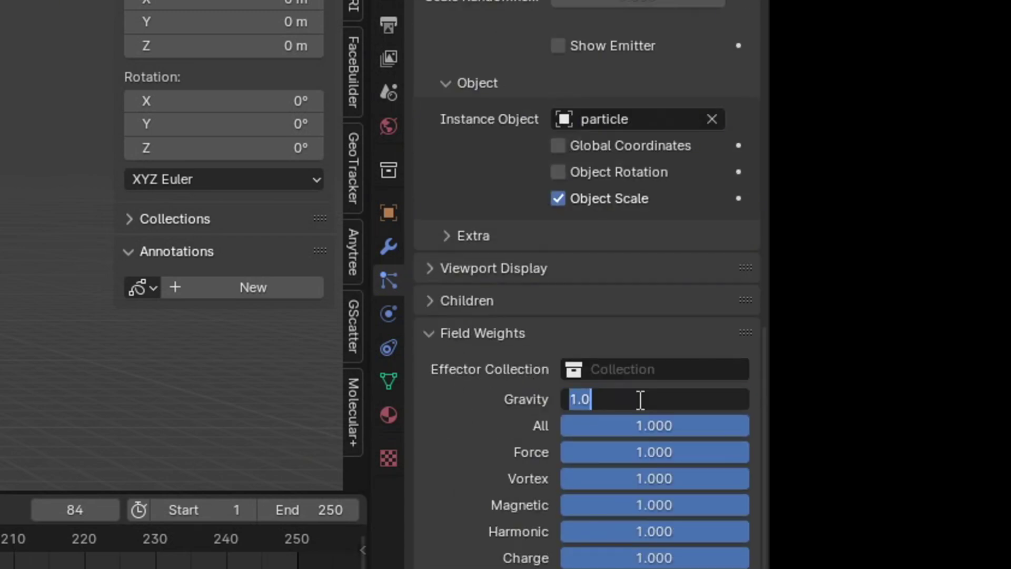
key("BackSpace")
type(".1")
key("Return")
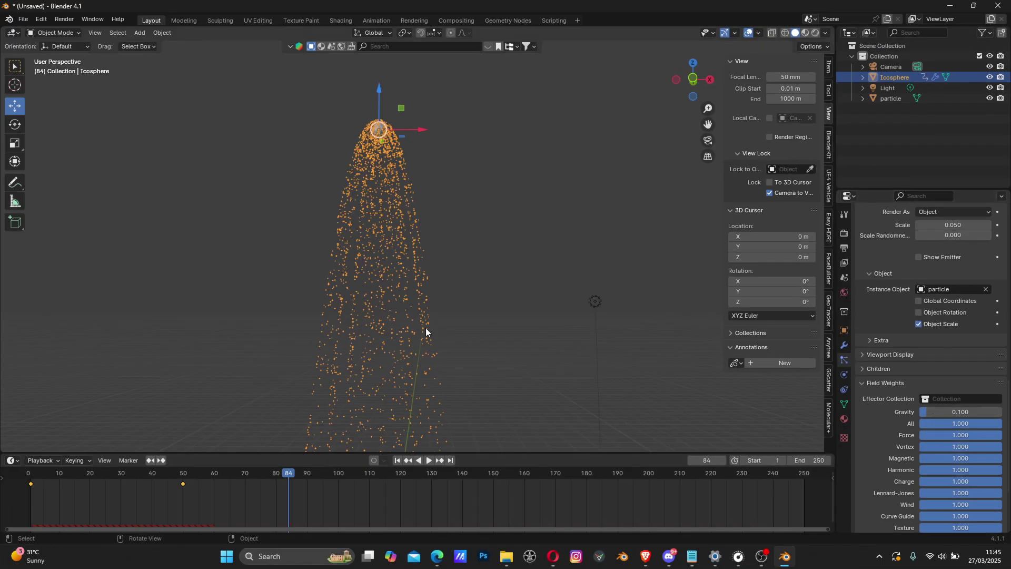
- Play the animation from the first frame past frame 200 to check how the burst spreads and falls with reduced gravity
left_click(398, 460)
key("space")
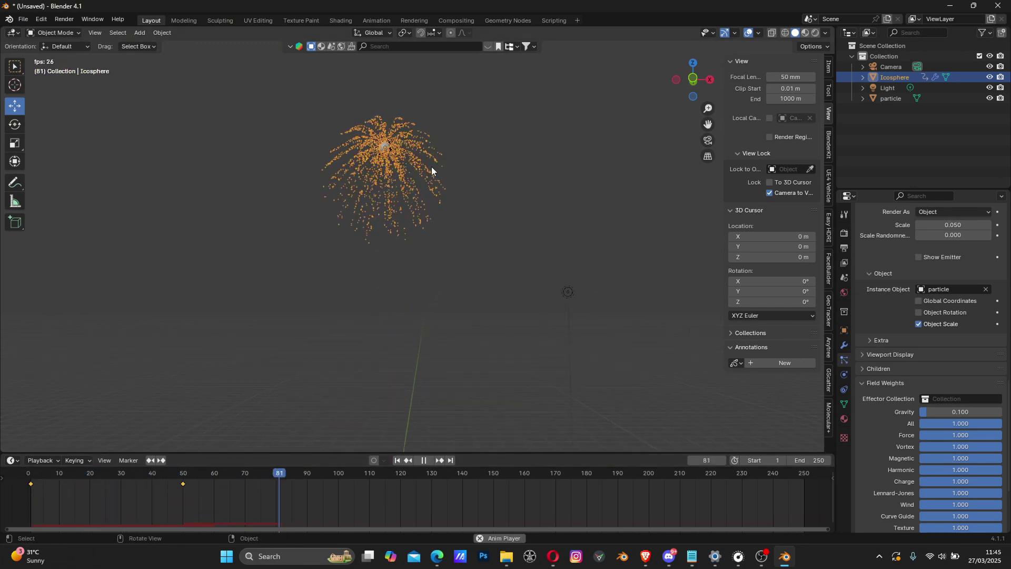
scroll(413, 176, "up", 2)
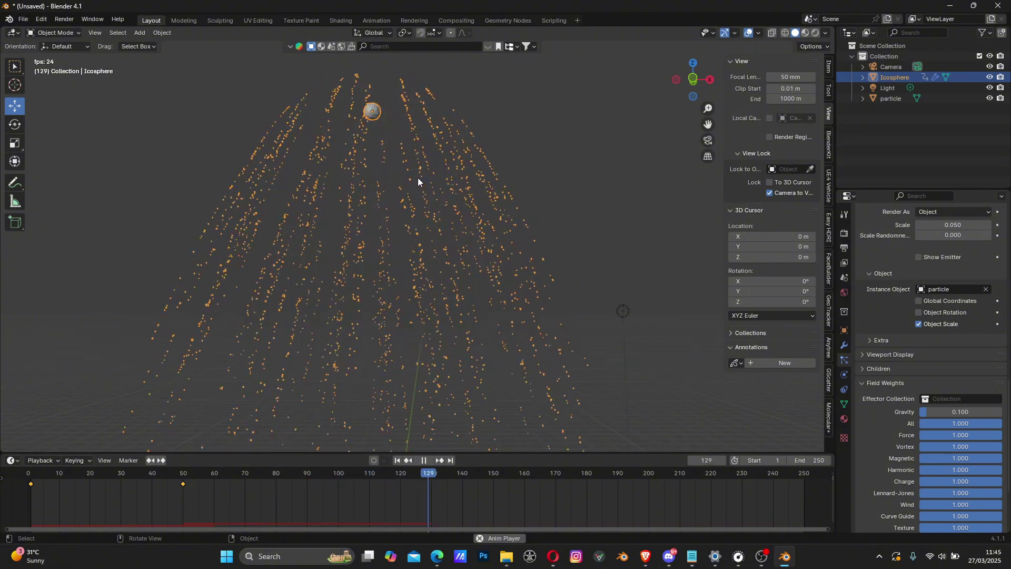
scroll(418, 178, "down", 4)
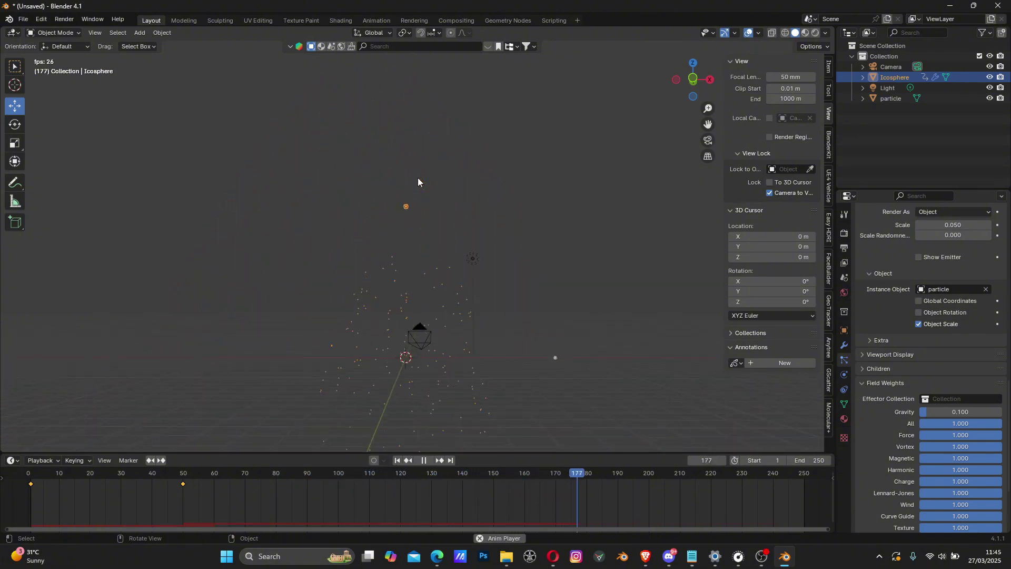
middle_click_drag(487, 266, 450, 265, "shift")
scroll(448, 276, "up", 2)
key("space")
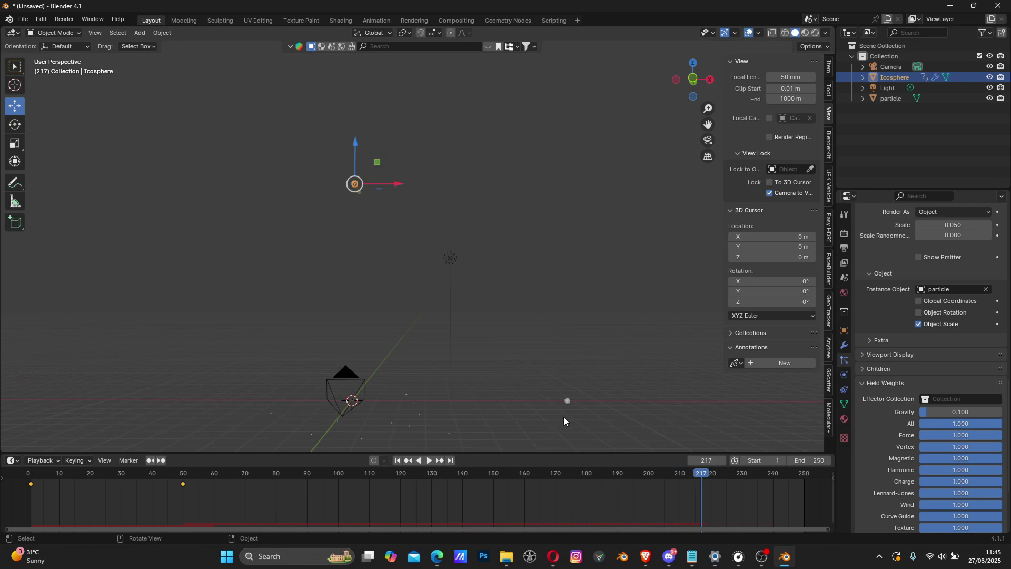
- Exclude the original particle sphere from renders
left_click(568, 402)
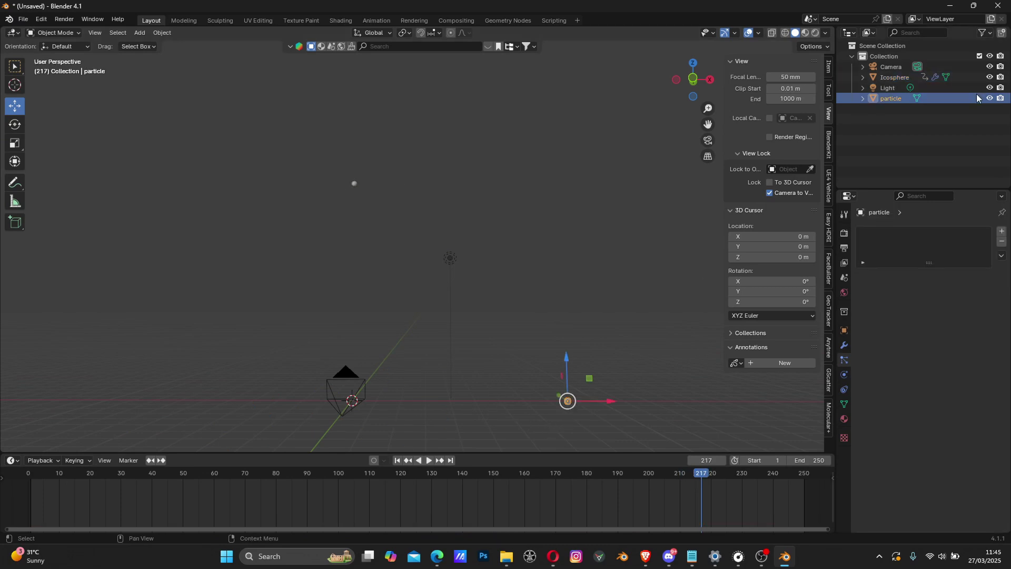
left_click(1000, 99)
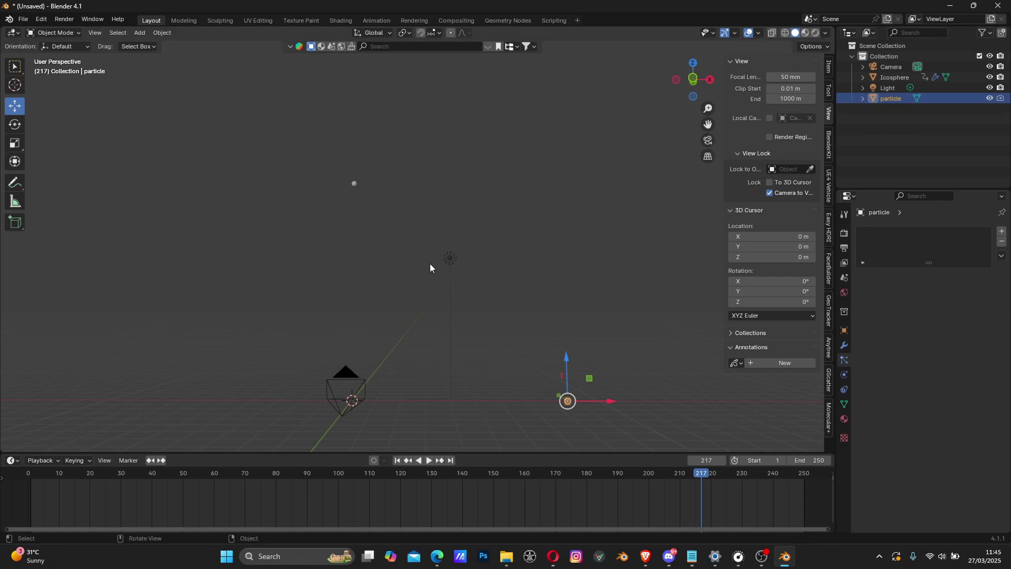
scroll(371, 245, "up", 2)
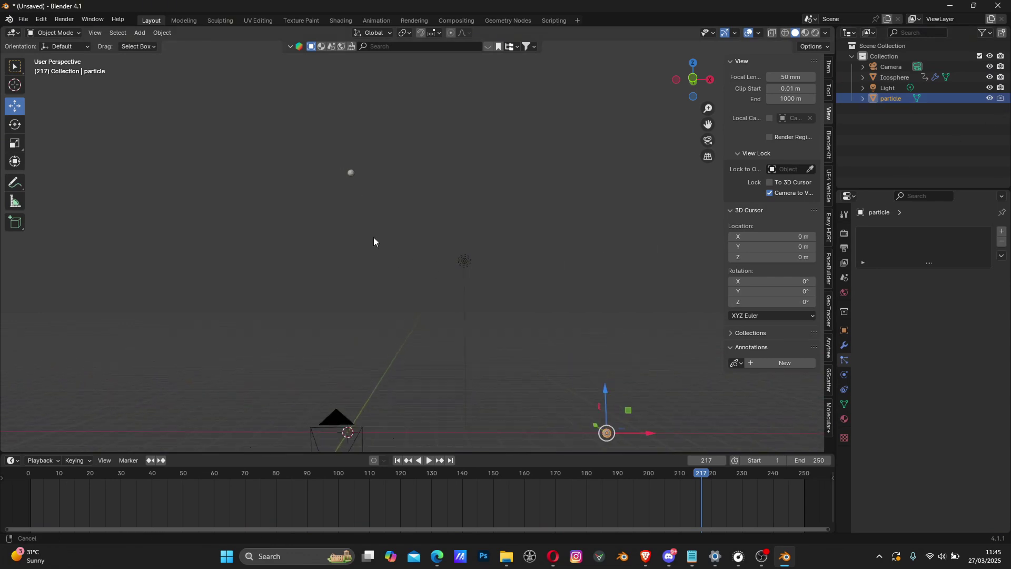
middle_click_drag(400, 310, 438, 314, "shift")
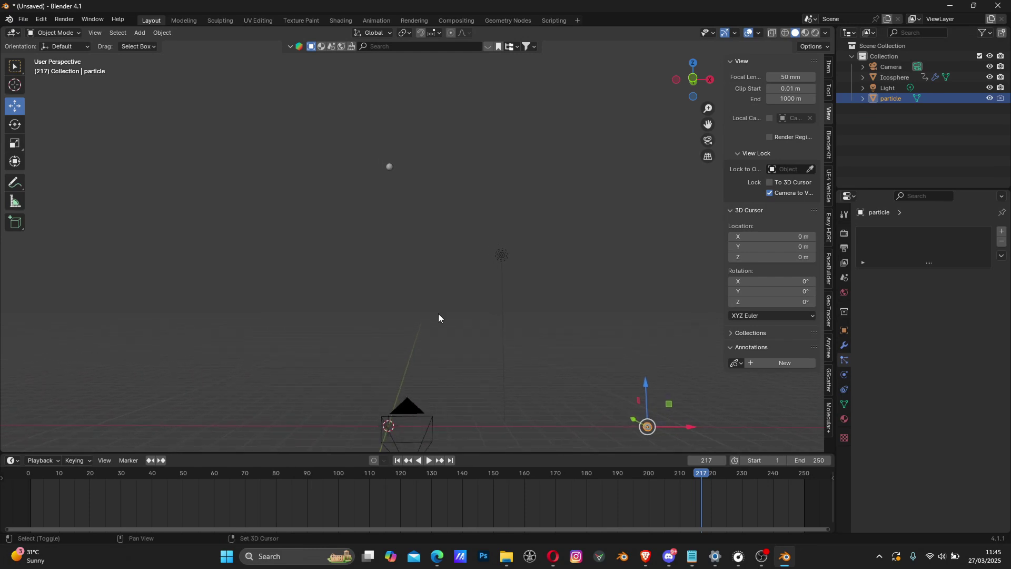
scroll(399, 238, "up", 2)
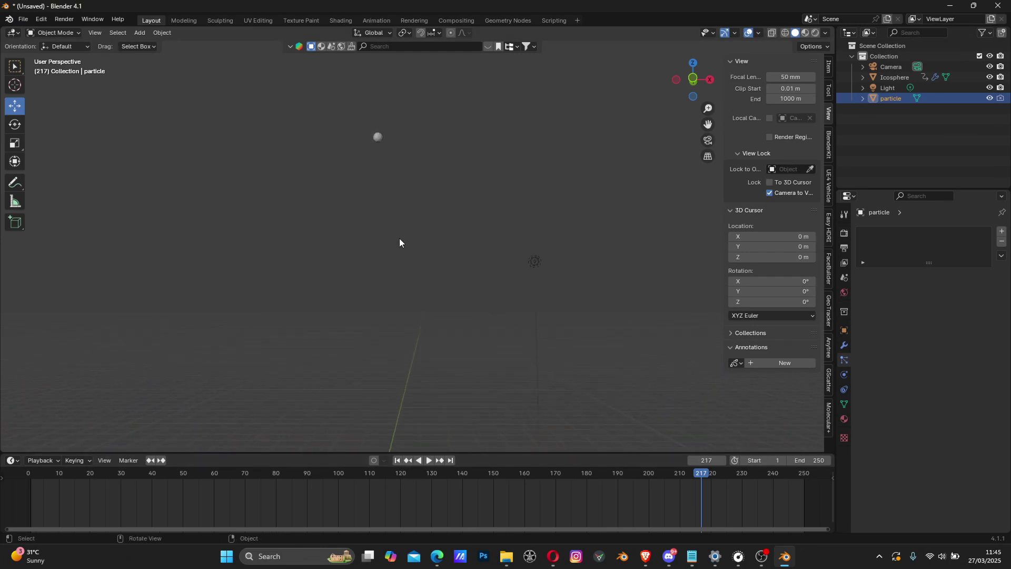
middle_click_drag(352, 239, 393, 226, "shift")
scroll(408, 243, "down", 2)
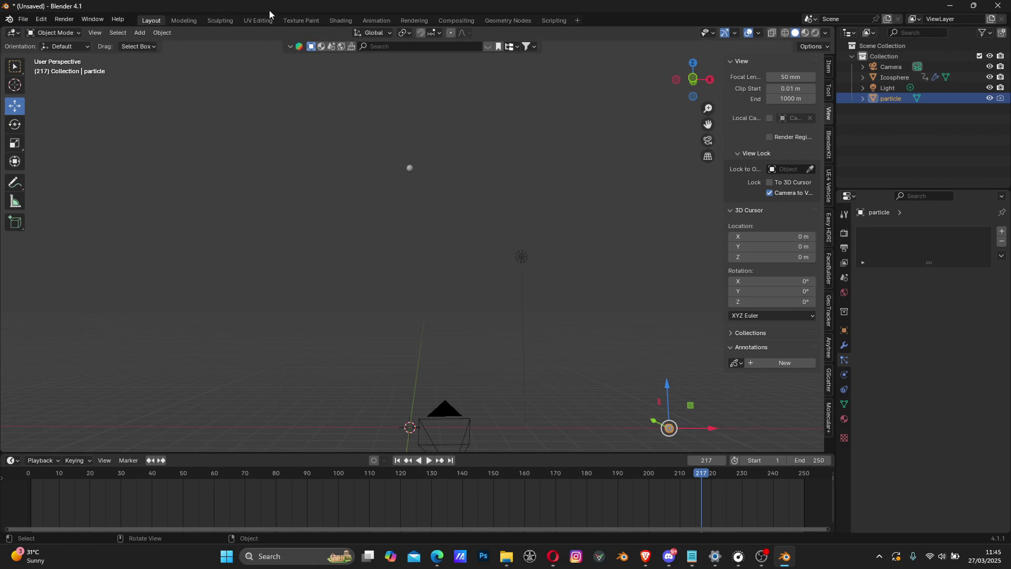
- Switch to the Shading workspace and create a new material for the particle sphere
left_click(340, 21)
middle_click_drag(507, 139, 542, 203)
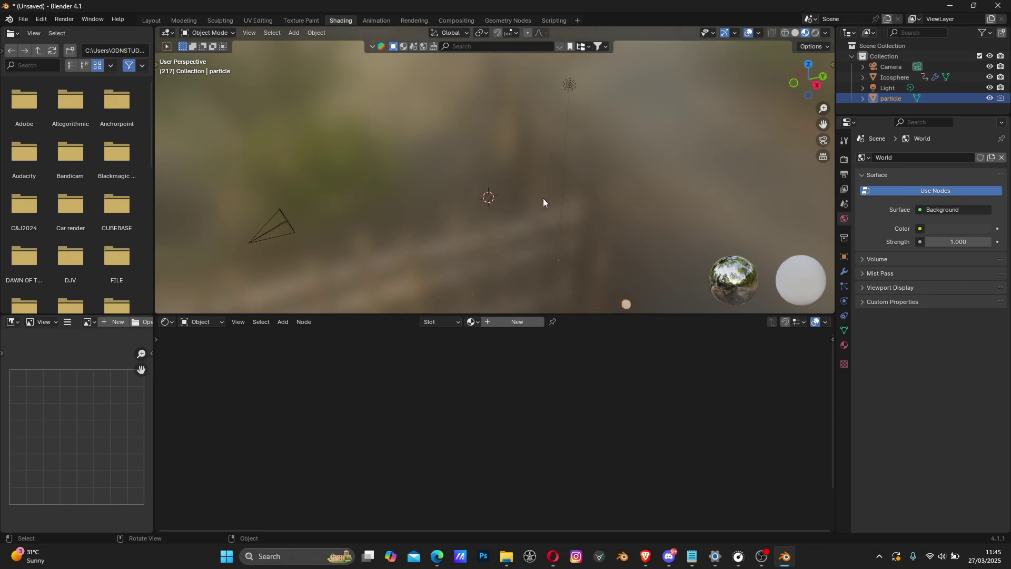
middle_click_drag(654, 225, 476, 97)
middle_click_drag(438, 156, 459, 247)
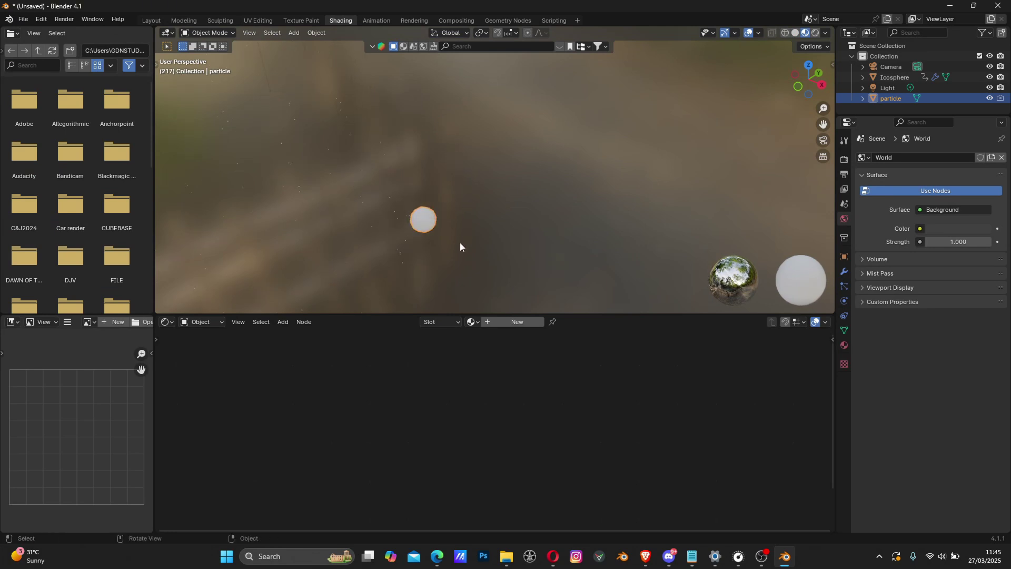
middle_click_drag(367, 236, 572, 198)
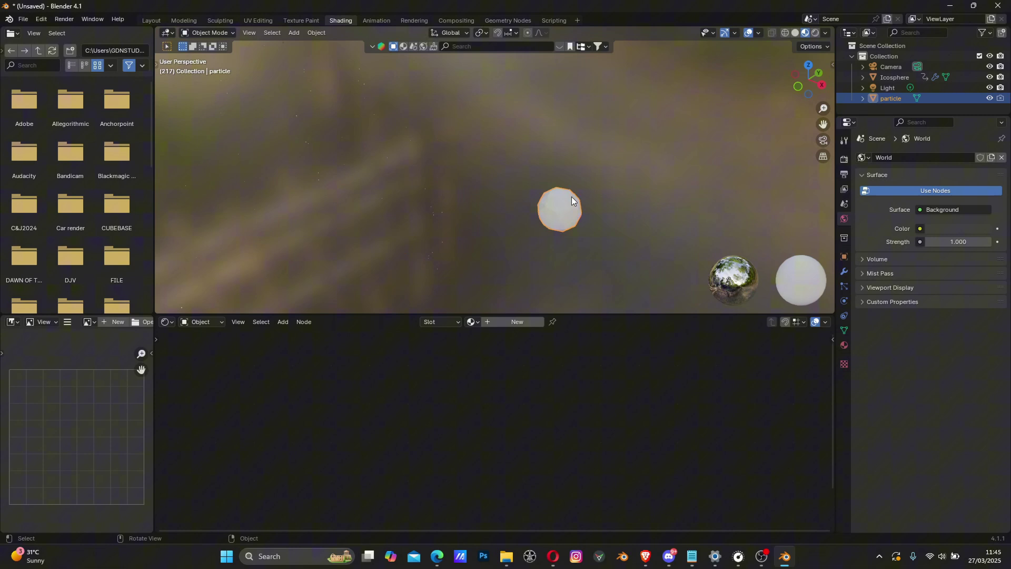
left_click(504, 322)
middle_click_drag(524, 410, 595, 459)
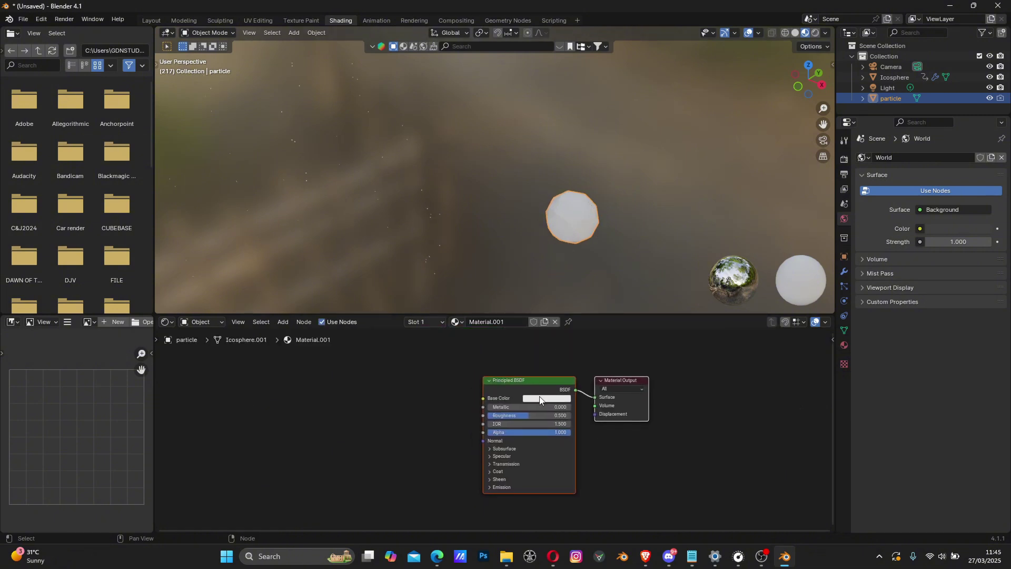
- Replace the material's Principled BSDF with an Emission shader connected to the Material Output's Surface
left_click_drag(521, 385, 505, 384)
key("x")
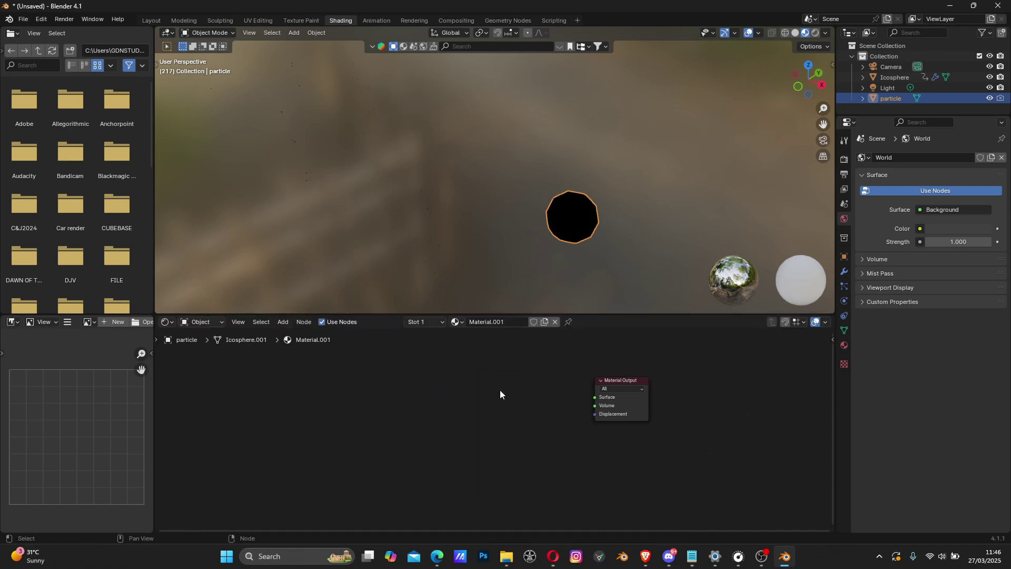
key("shift+a")
left_click(500, 390)
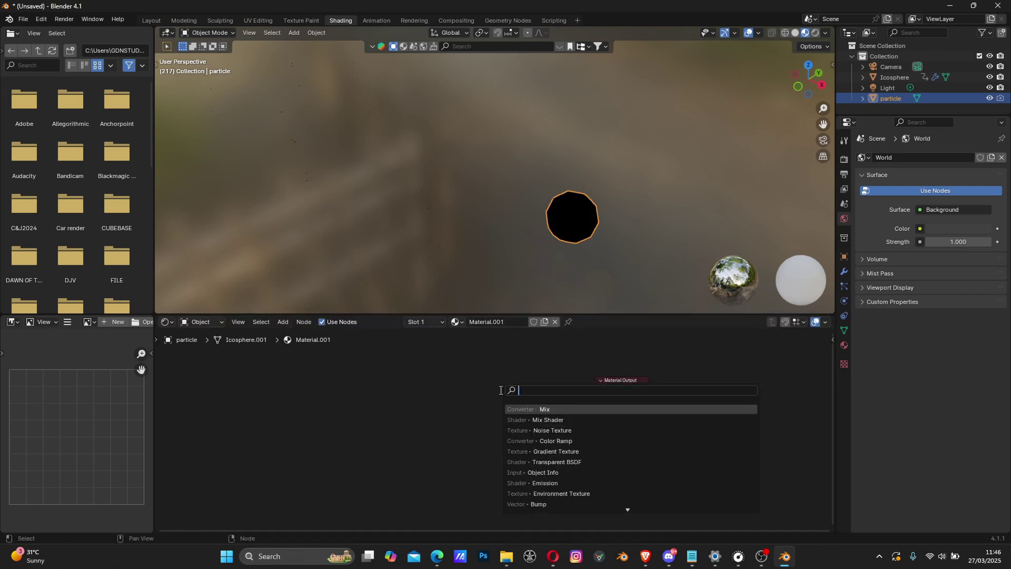
type("emi")
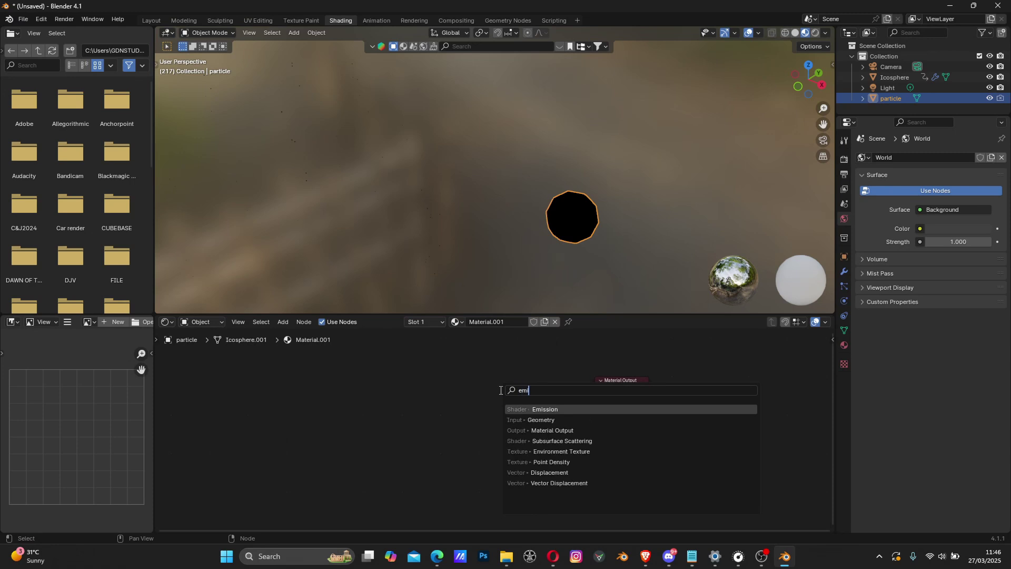
key("Return")
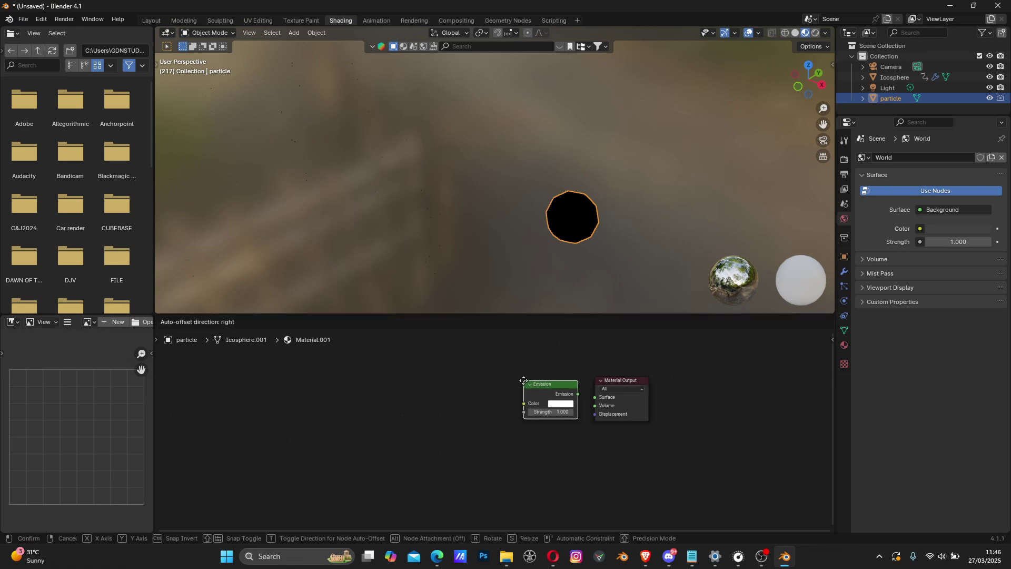
left_click(482, 378)
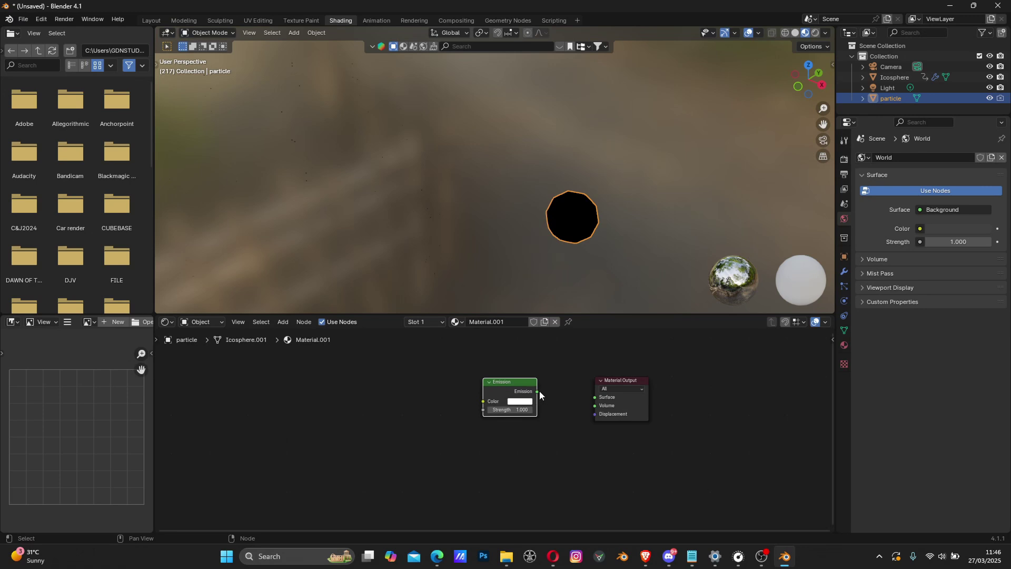
left_click_drag(537, 391, 593, 398)
- Add an Object Info node and connect its Location output to the Emission shader's Color
middle_click_drag(396, 398, 418, 401)
key("shift+a")
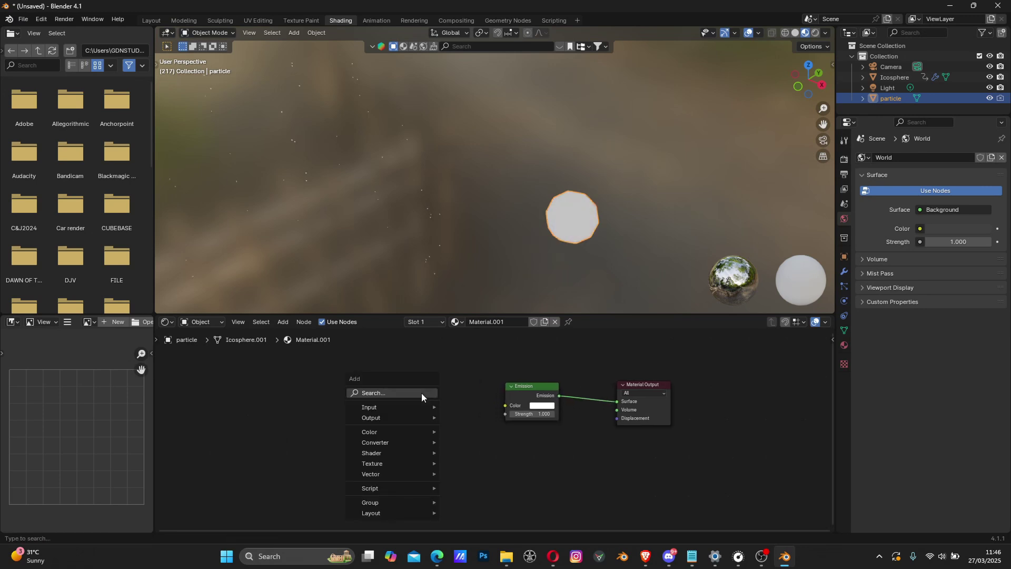
type("object")
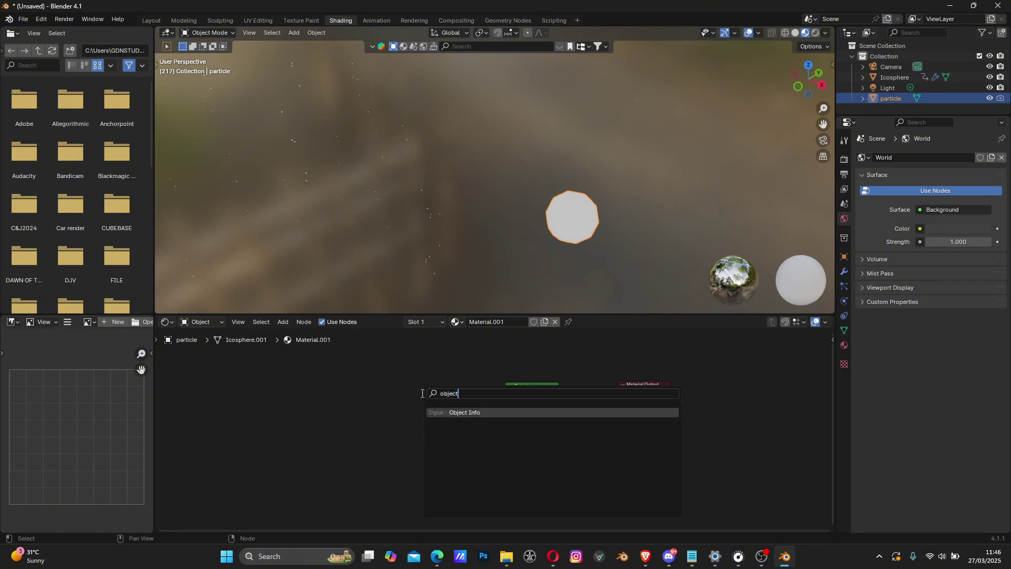
key("Return")
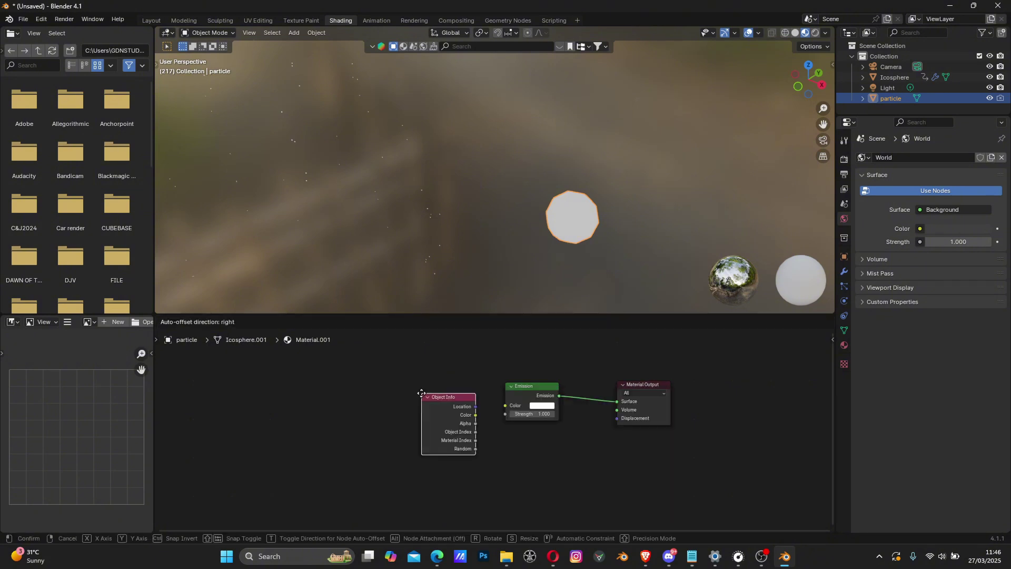
left_click(413, 383)
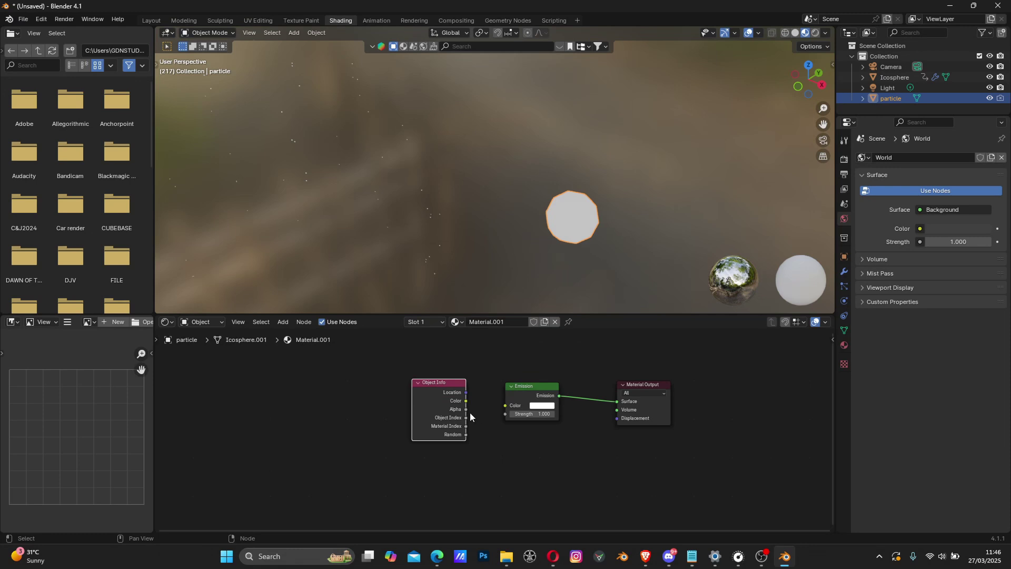
scroll(447, 393, "up", 3)
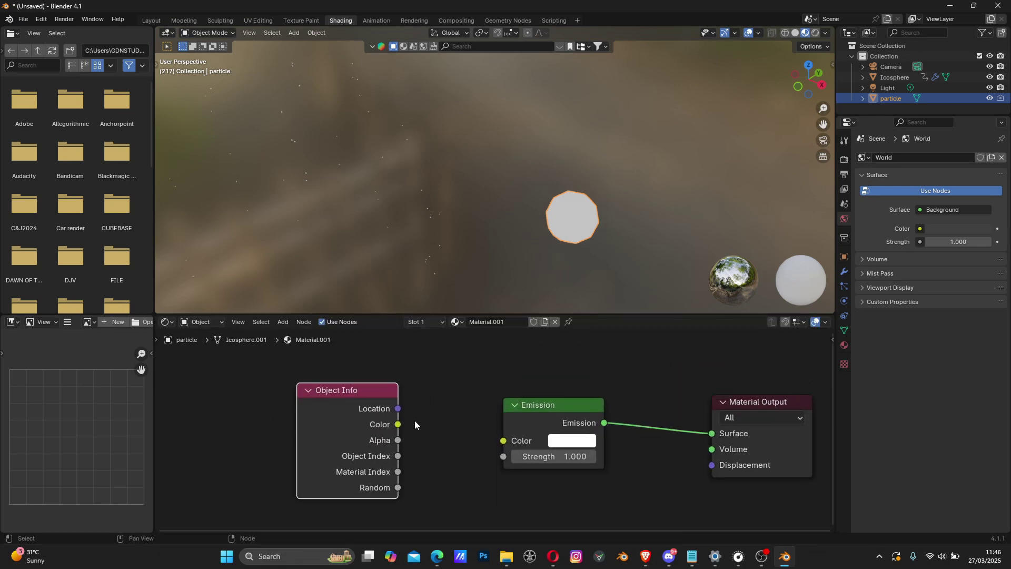
left_click_drag(399, 409, 504, 441)
- Set the Emission strength to 40, shift the Object Info node slightly closer, and return to the Layout workspace
left_click(573, 456)
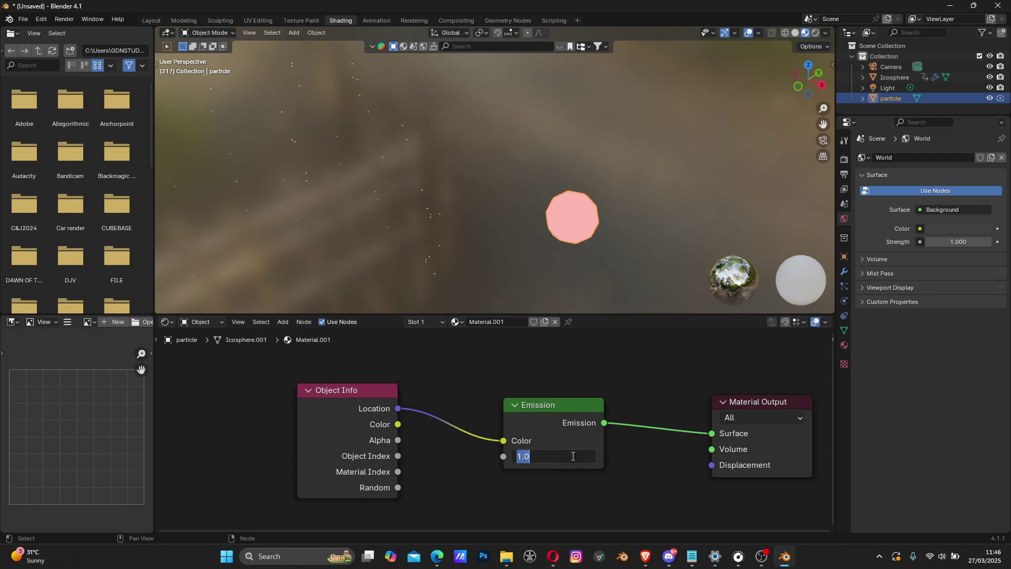
type("40")
key("Return")
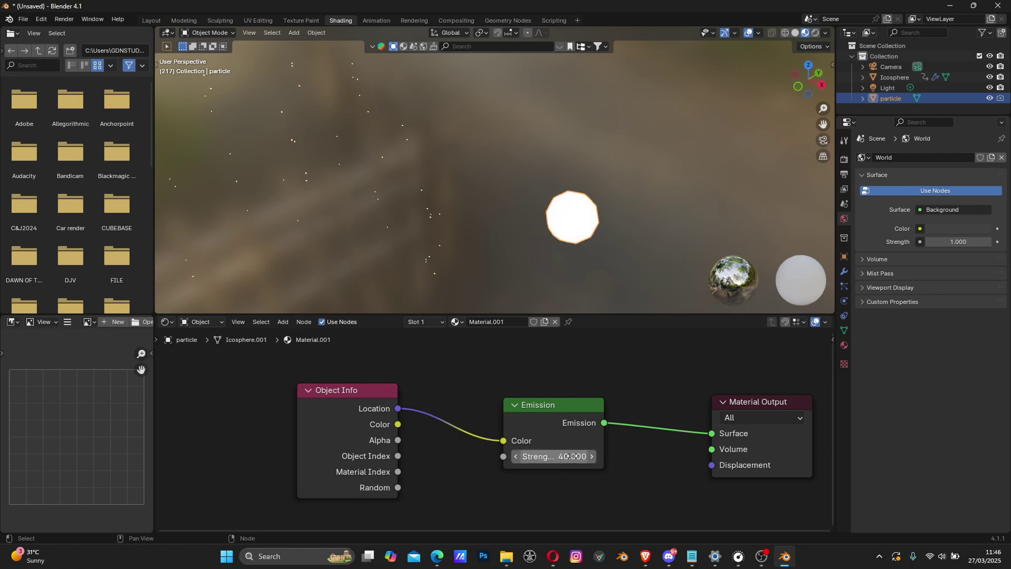
middle_click_drag(472, 481, 451, 471)
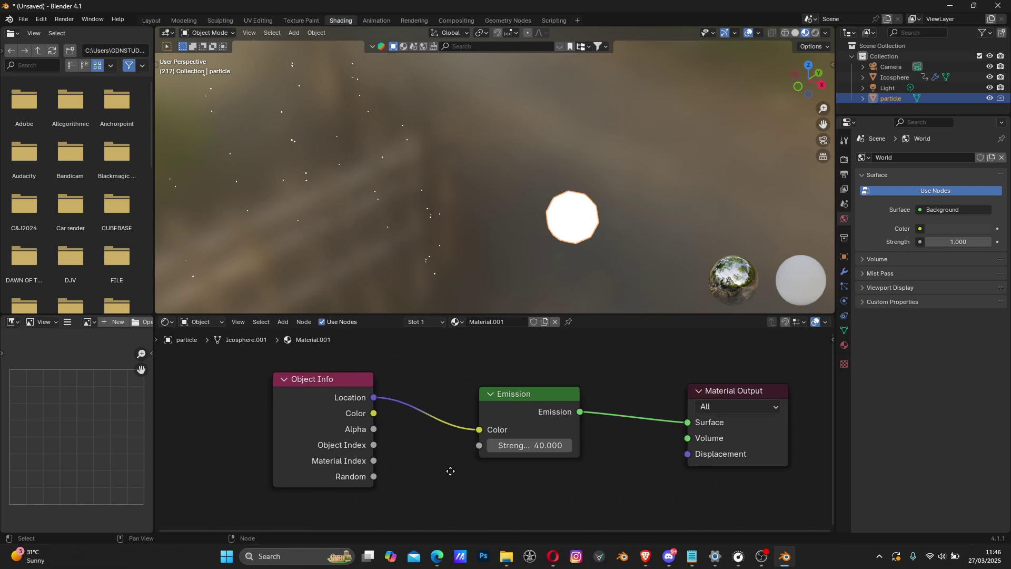
mouse_move(296, 405)
left_mouse_down()
mouse_move(316, 411)
mouse_move(308, 416)
left_mouse_up()
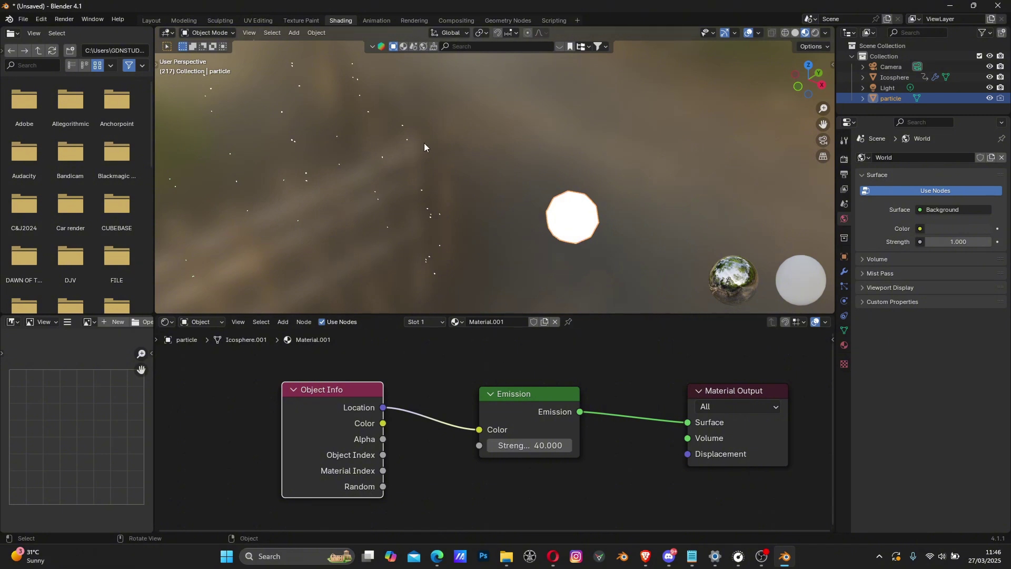
left_click(153, 21)
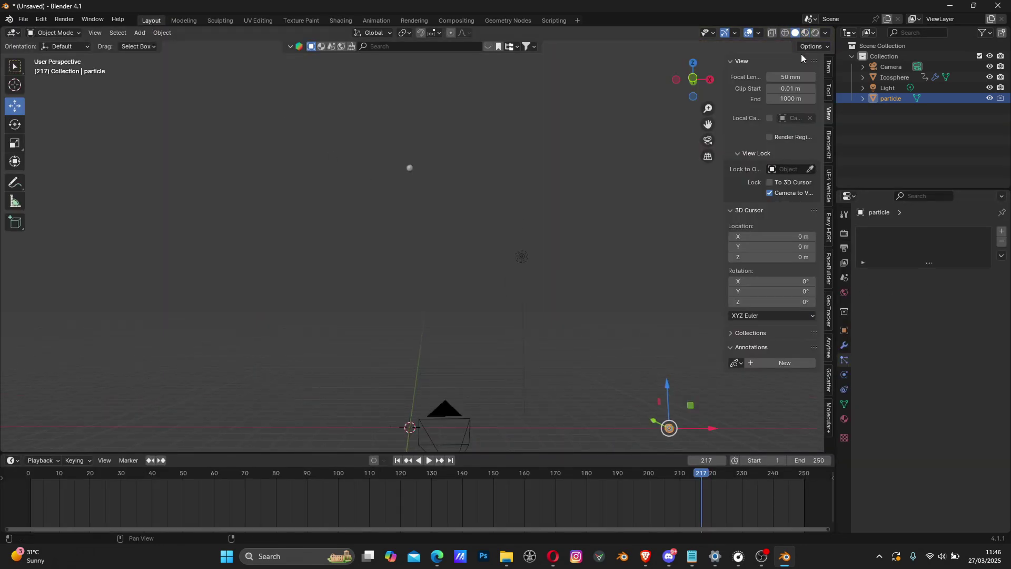
- Display the scene in rendered shading and enable Ambient Occlusion, Bloom and Screen Space Reflections for the EEVEE render
key("z")
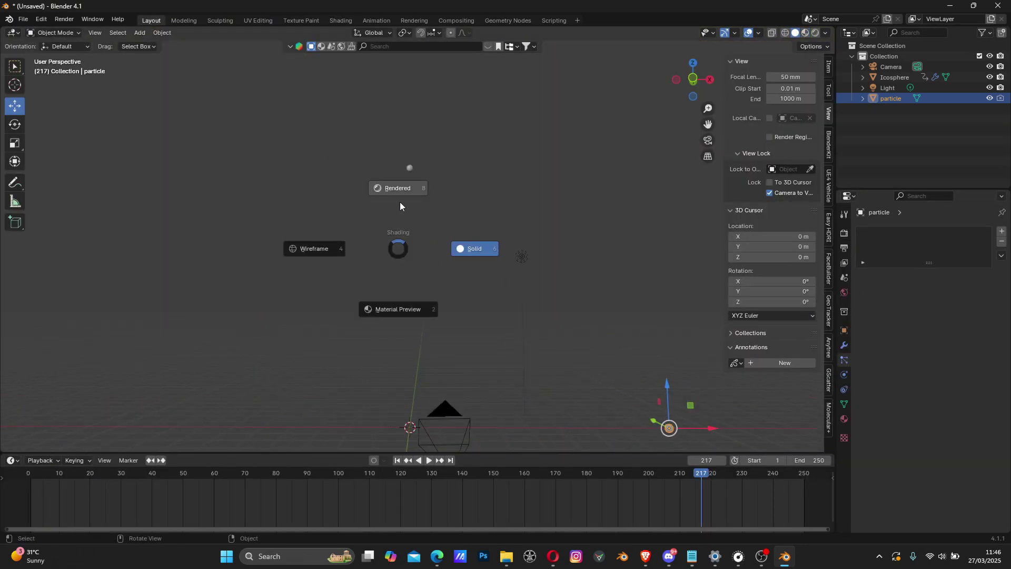
left_click(399, 188)
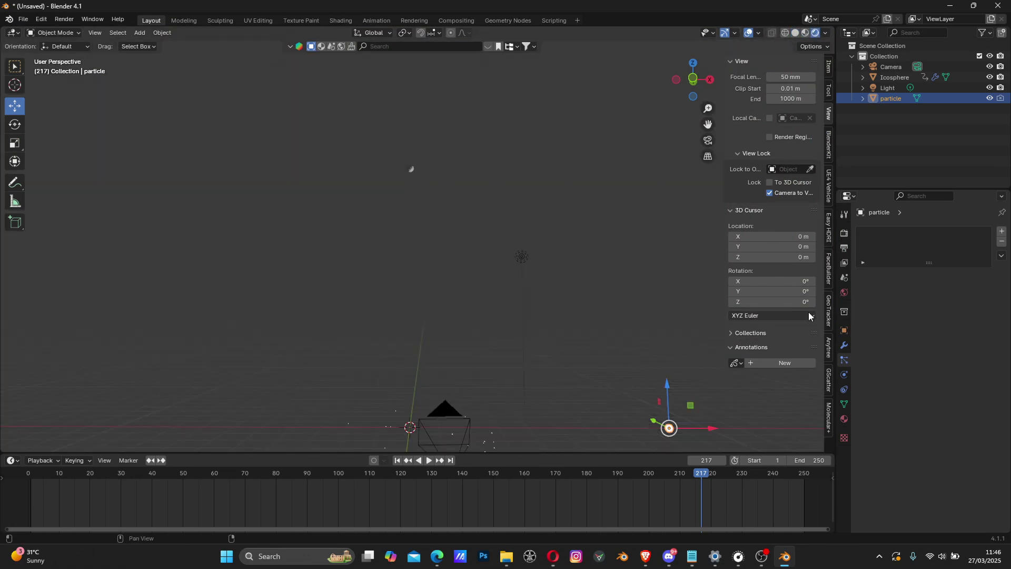
left_click(844, 233)
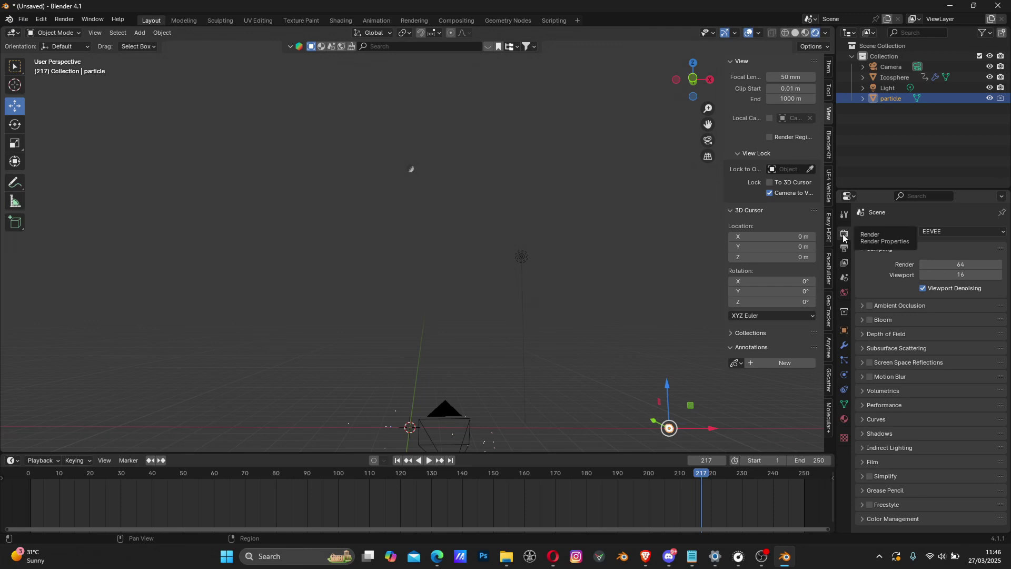
left_click(868, 306)
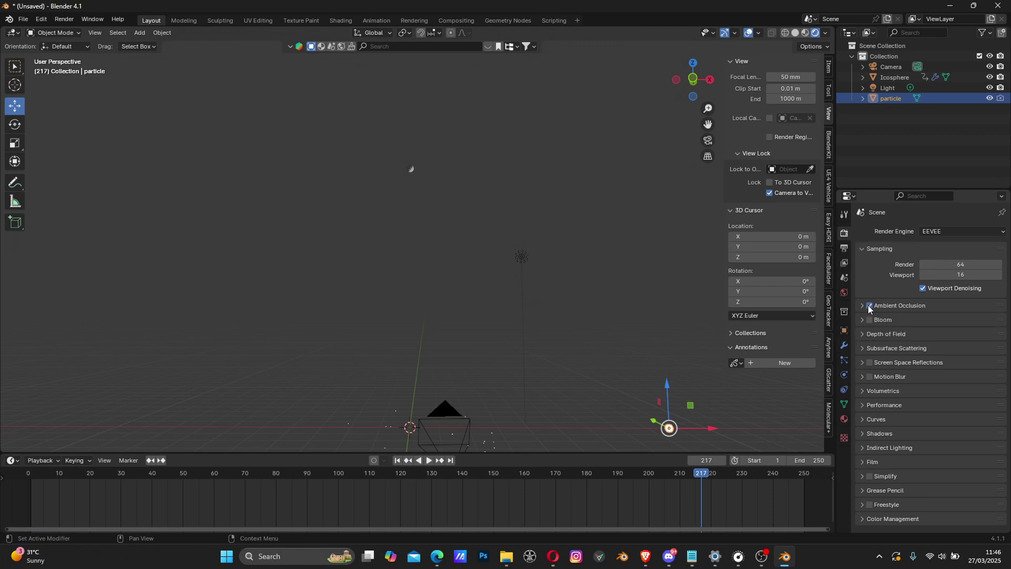
left_click(869, 320)
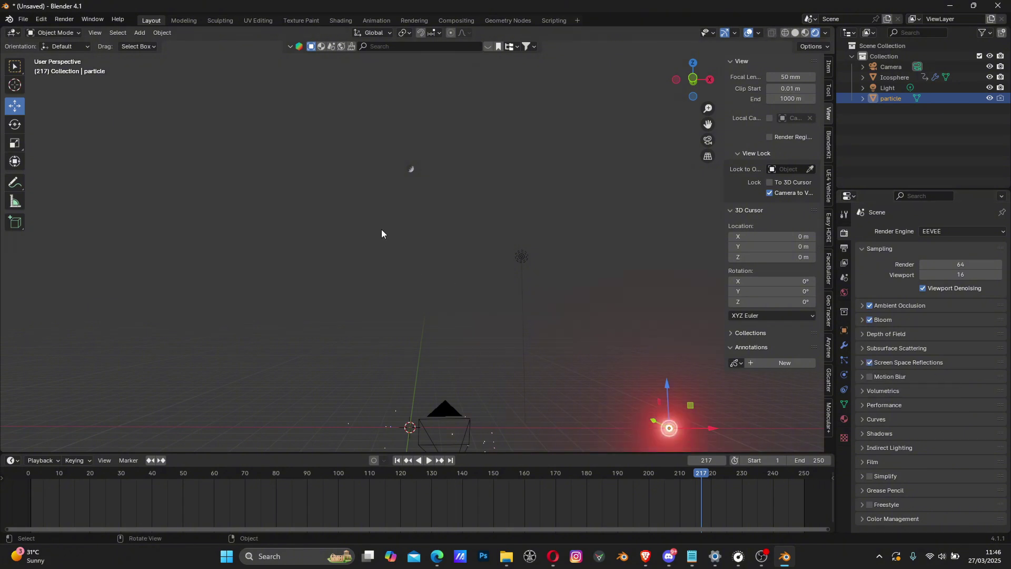
- Preview the glowing fireworks from frame 1, stop playback after the burst and return to the first frame
left_click(397, 462)
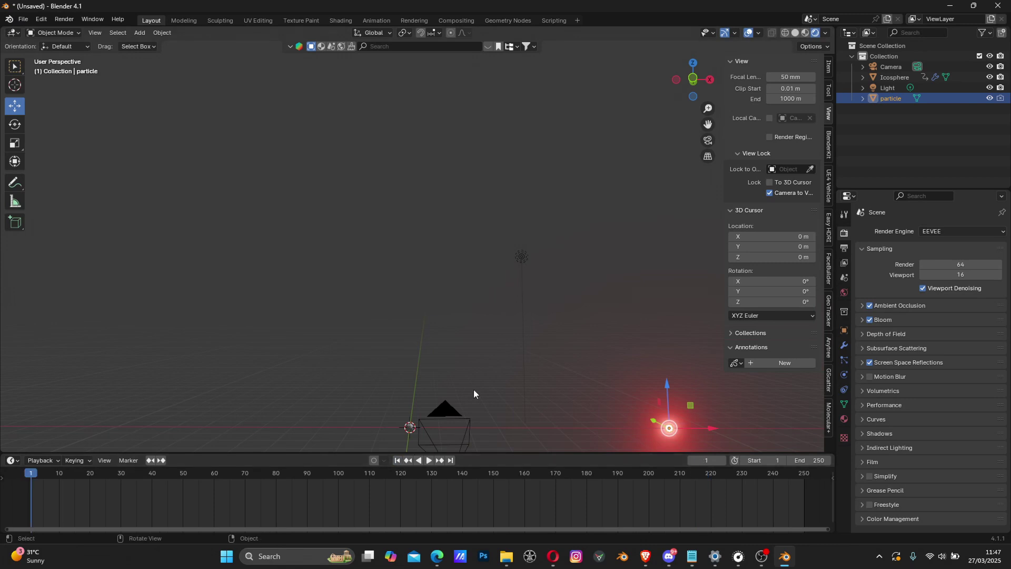
left_click(472, 368)
left_click(429, 459)
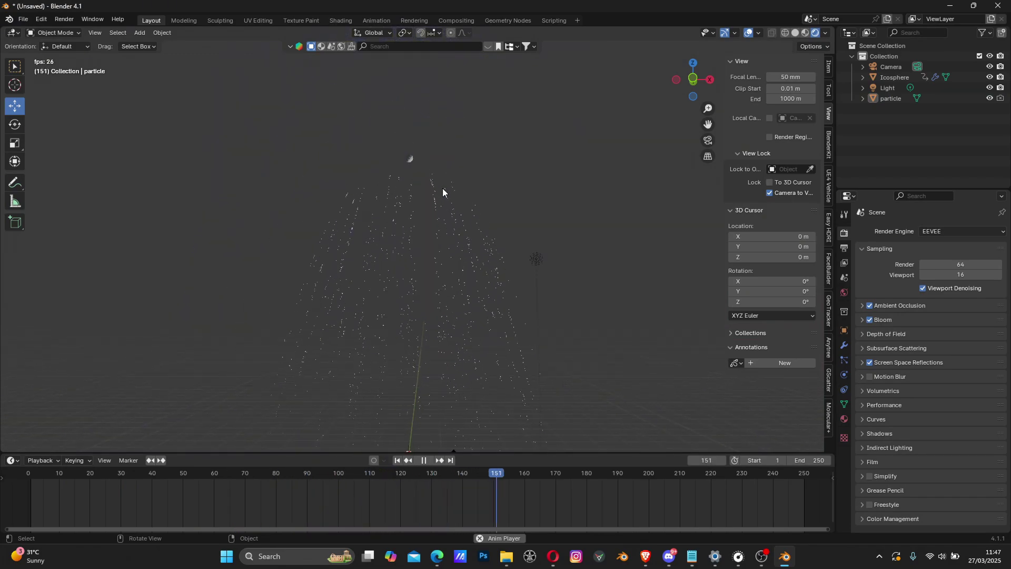
key("space")
middle_click_drag(443, 268, 448, 224, "shift")
left_click(397, 460)
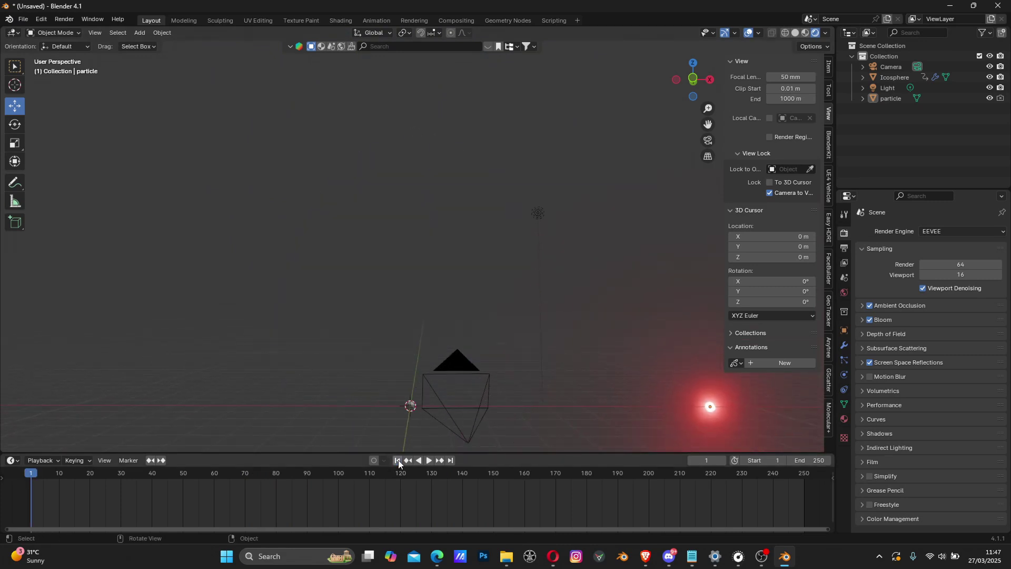
- Darken the world background colour to nearly black, with a value of about 0.002
left_click(844, 292)
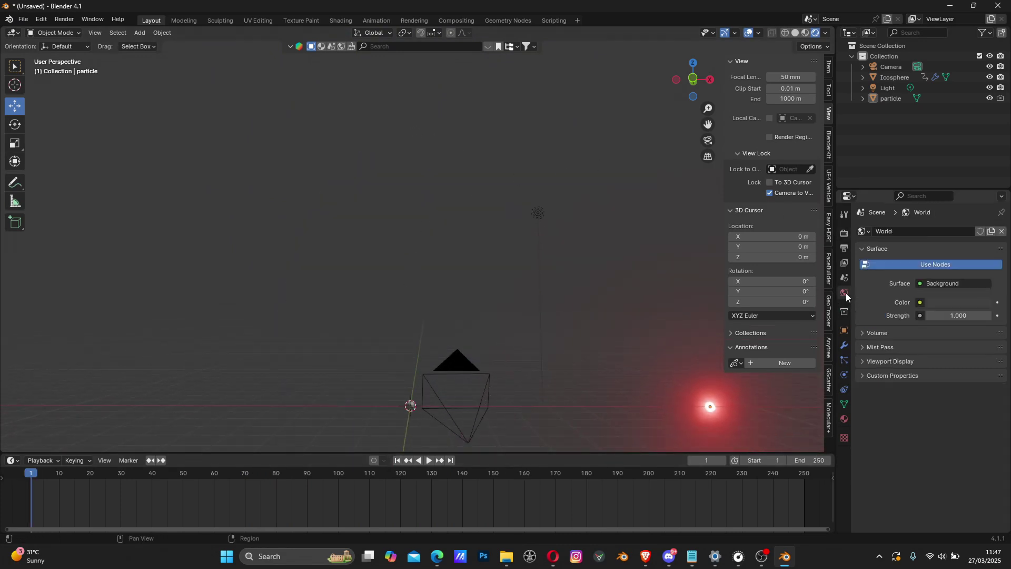
left_click(945, 304)
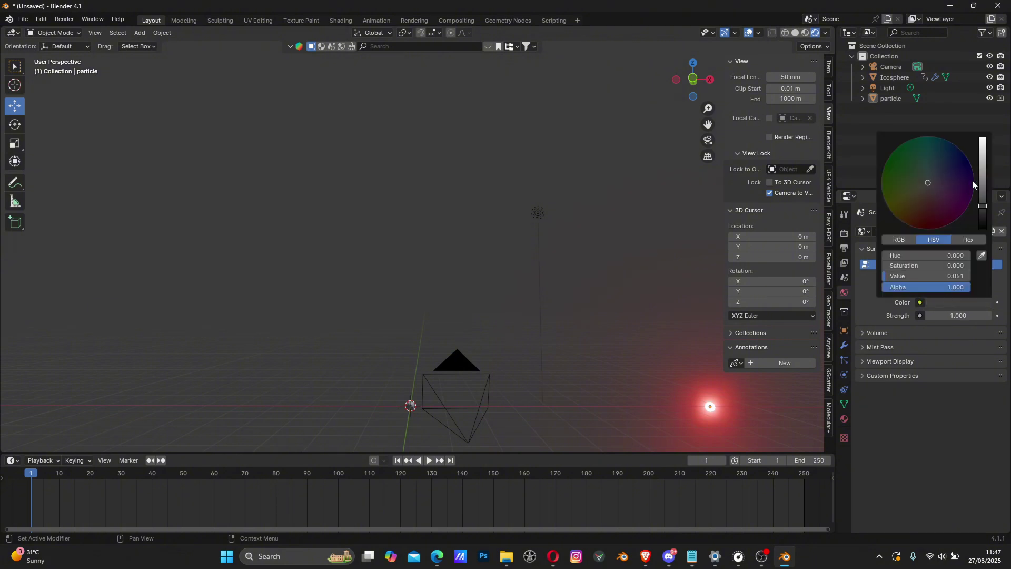
left_click_drag(983, 196, 982, 226)
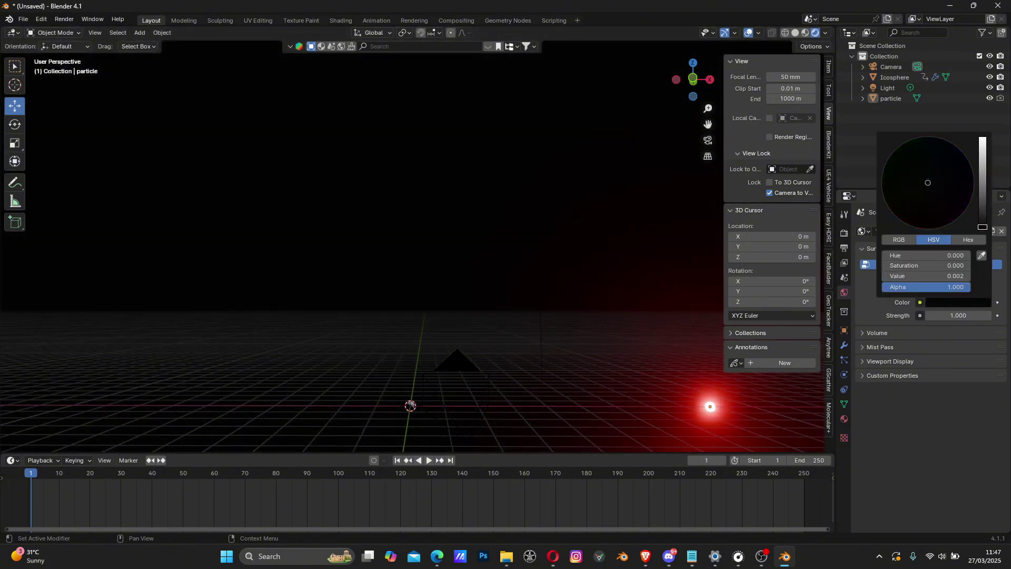
- Play the fireworks against the dark background until the particles fall, and return to frame 1
scroll(445, 248, "up", 2)
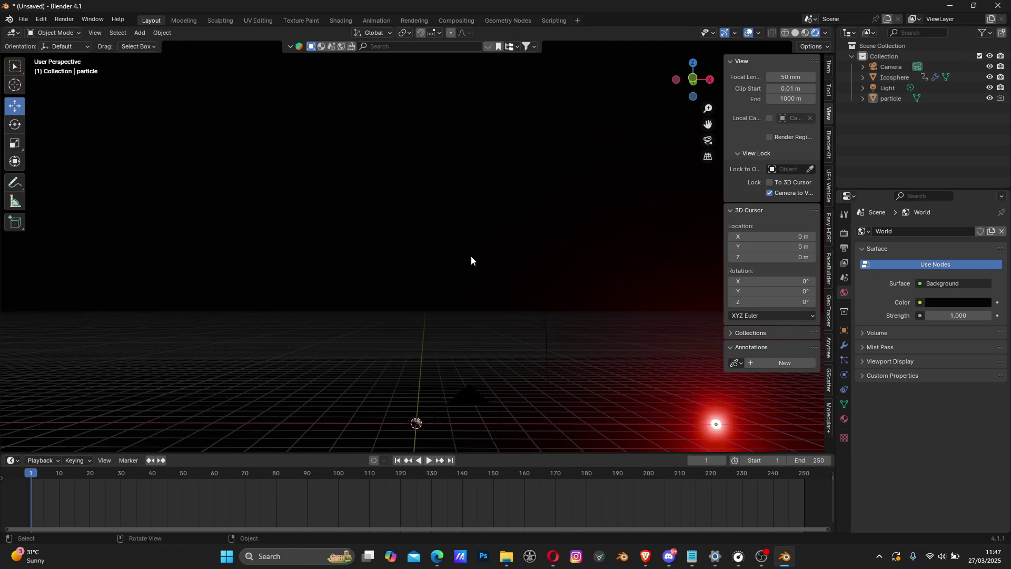
left_click(429, 460)
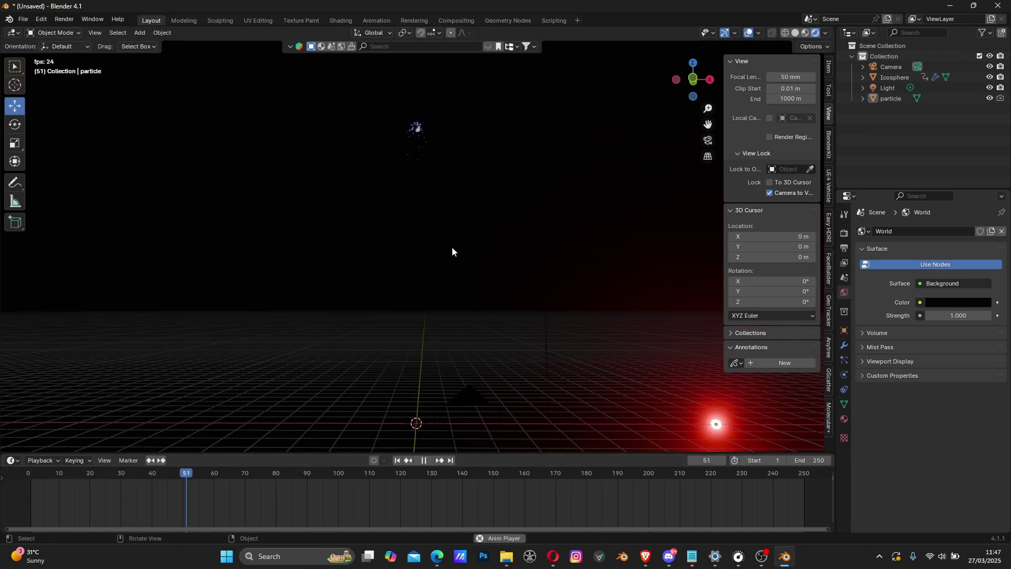
scroll(437, 169, "up", 3)
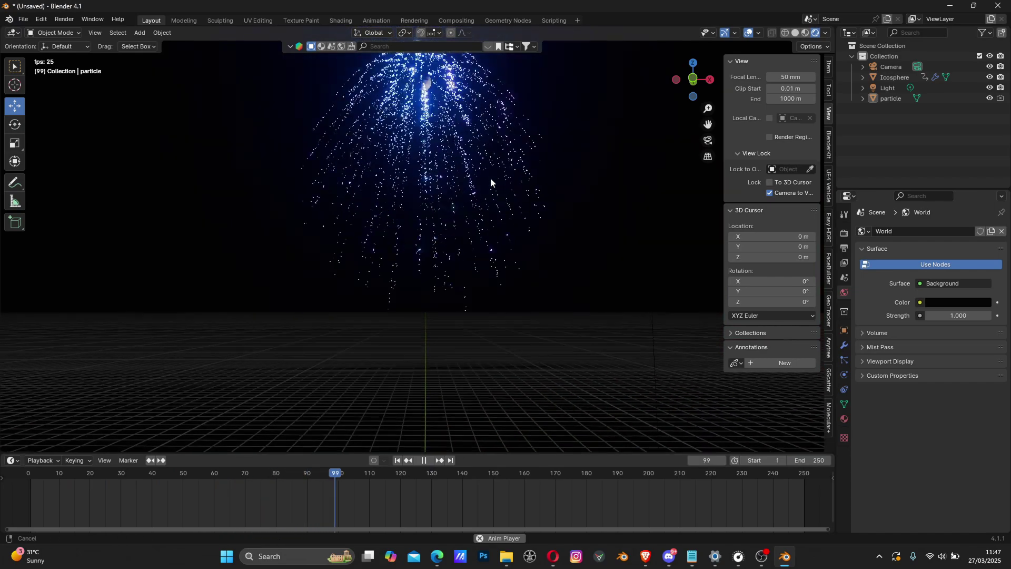
key("space")
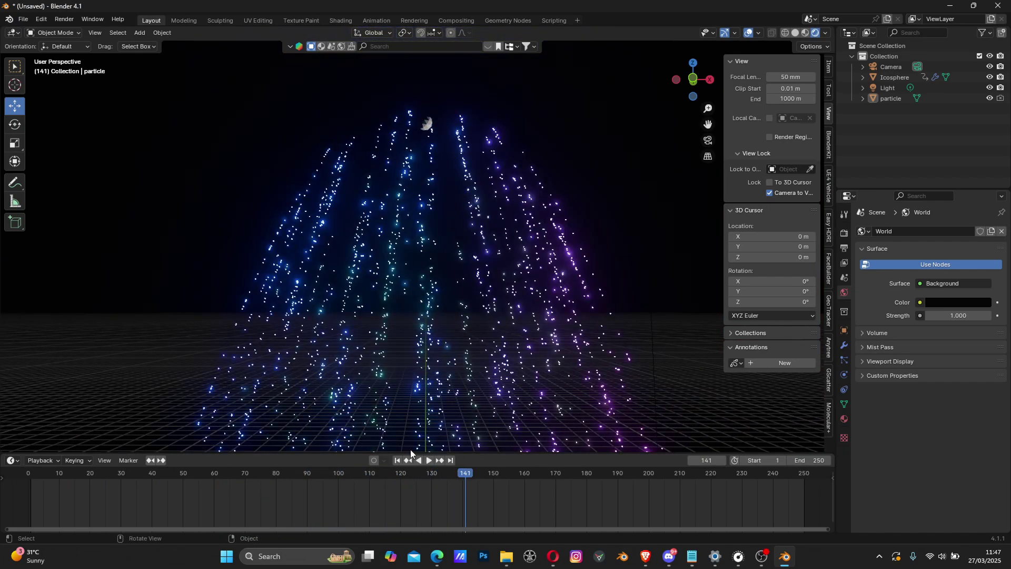
left_click(397, 461)
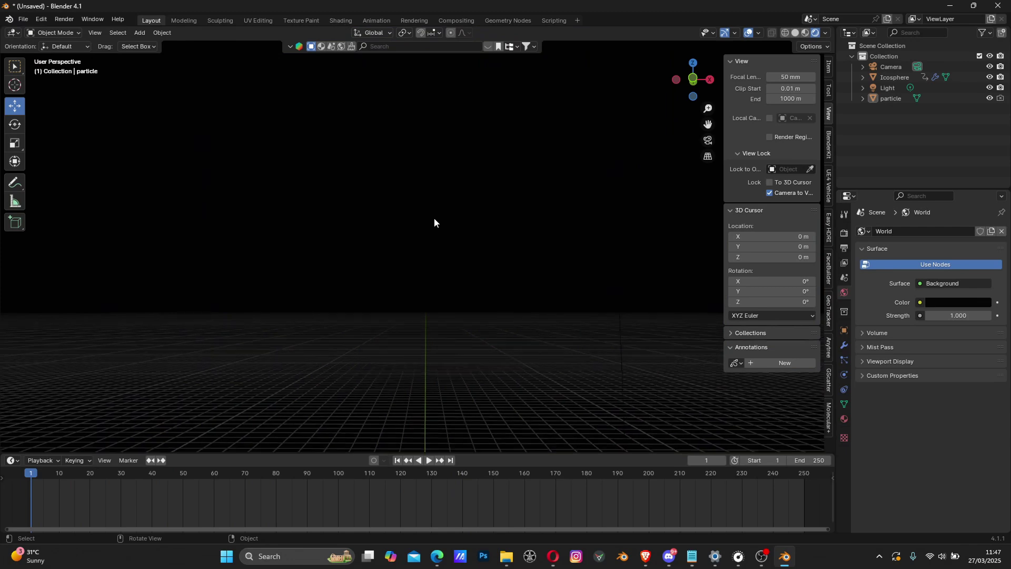
- Look through the camera and orbit it to frame the launch point and the burst, playing up to frame 80
left_click(707, 140)
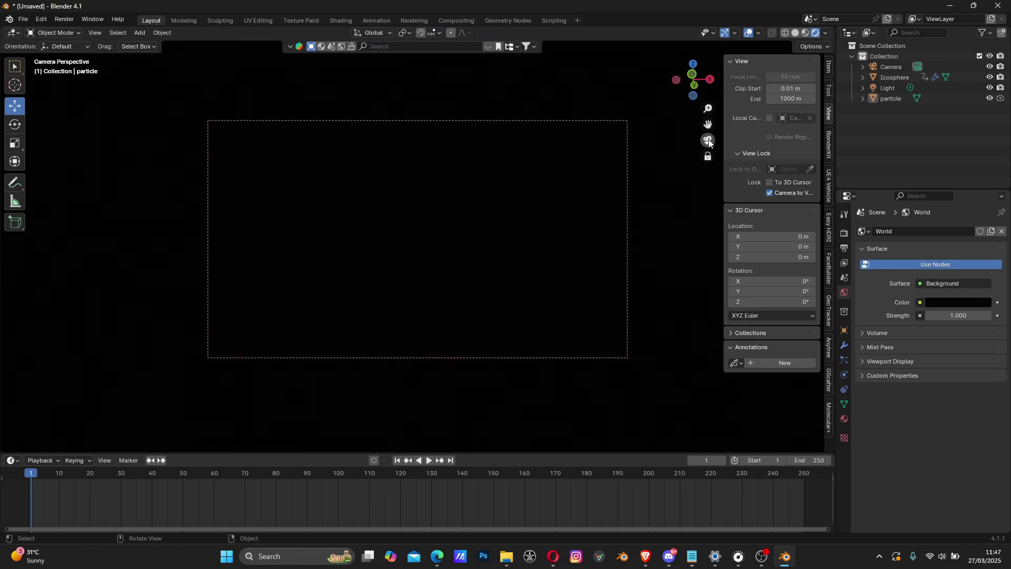
middle_click_drag(655, 207, 498, 261)
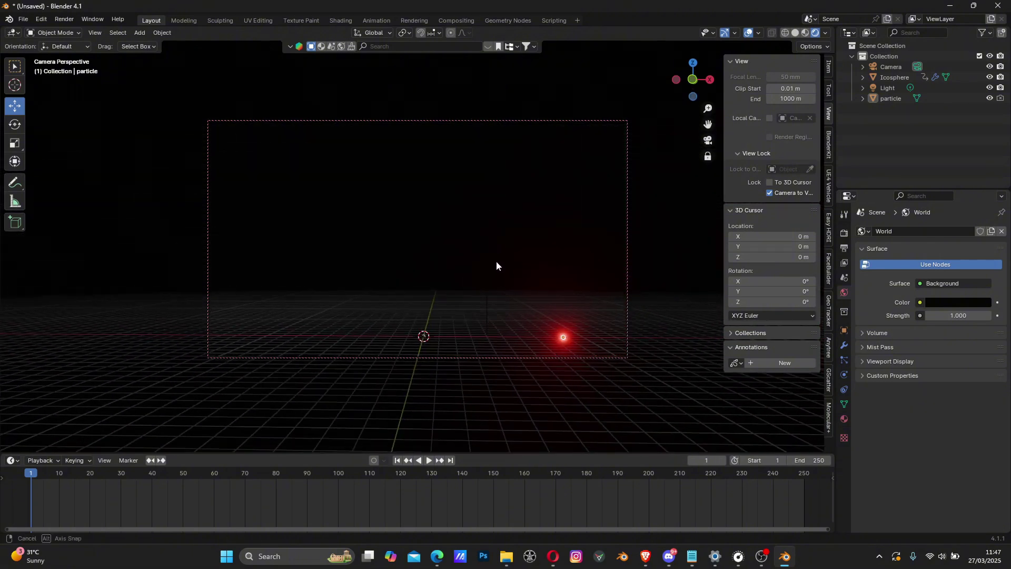
key("space")
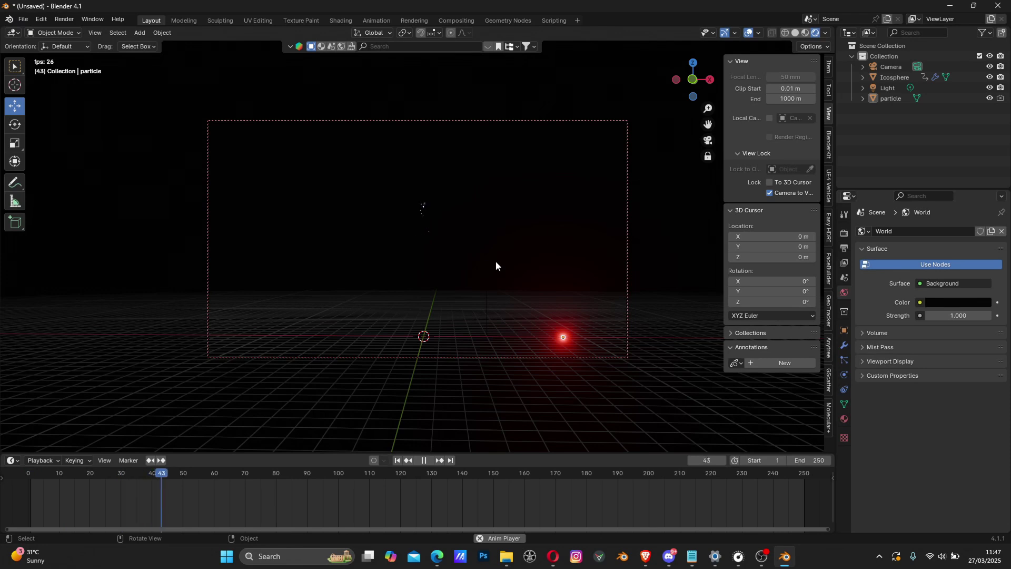
key("space")
mouse_move(495, 265)
middle_mouse_down()
mouse_move(511, 273)
mouse_move(498, 257)
middle_mouse_up()
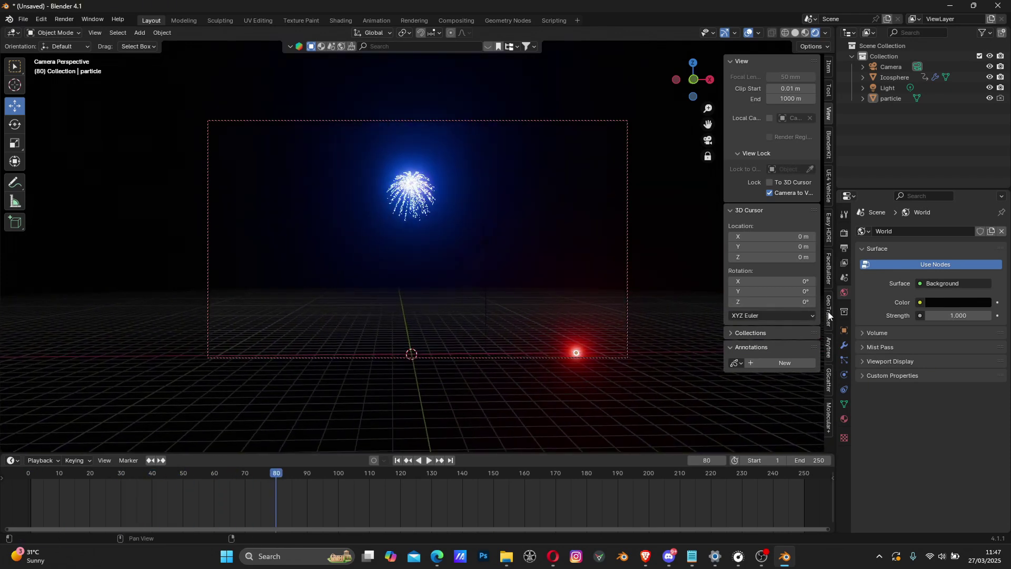
- Set the output resolution to a portrait format of 1080 px by 1920 px
left_click(844, 247)
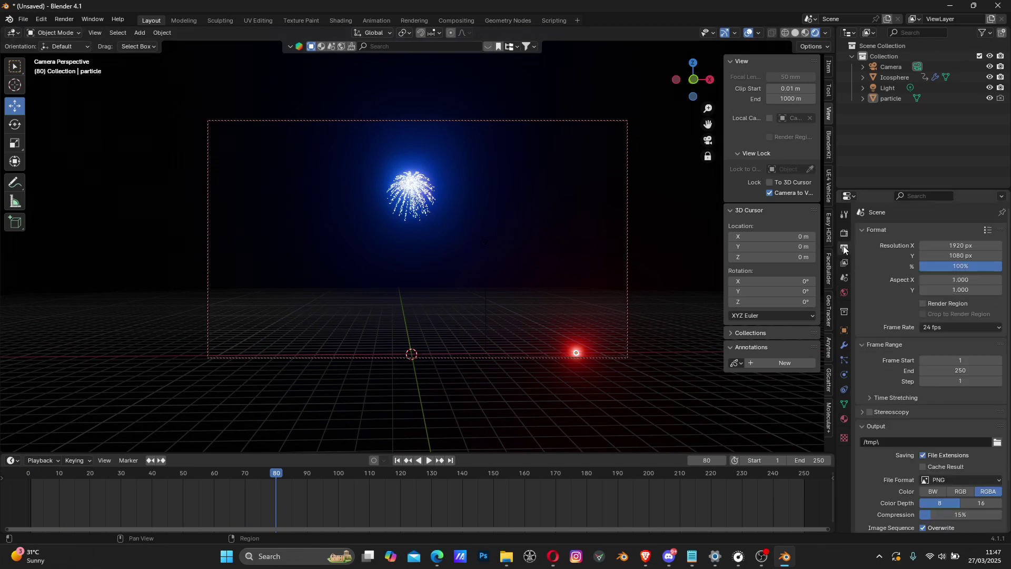
left_click(953, 246)
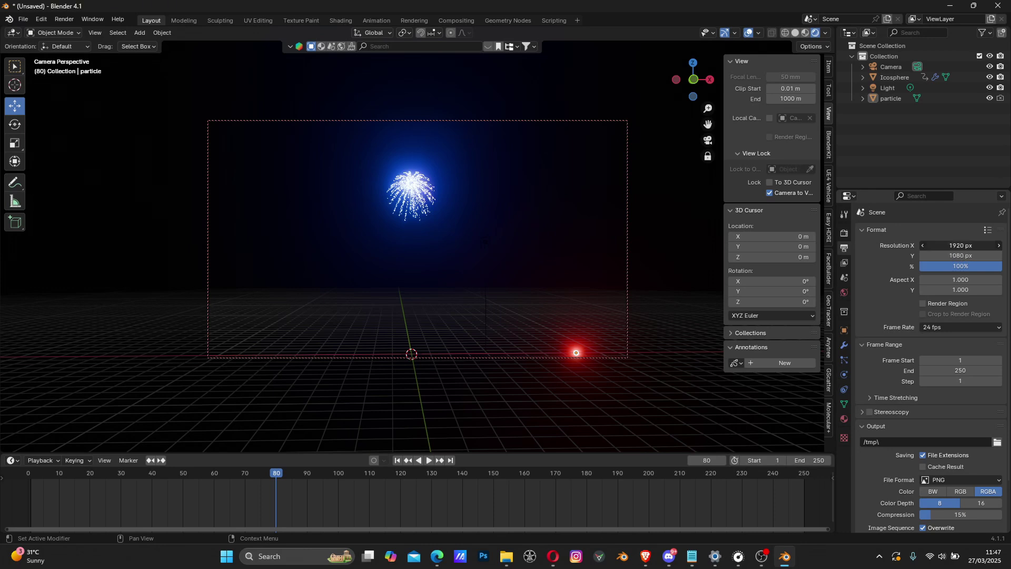
type("1080")
key("Return")
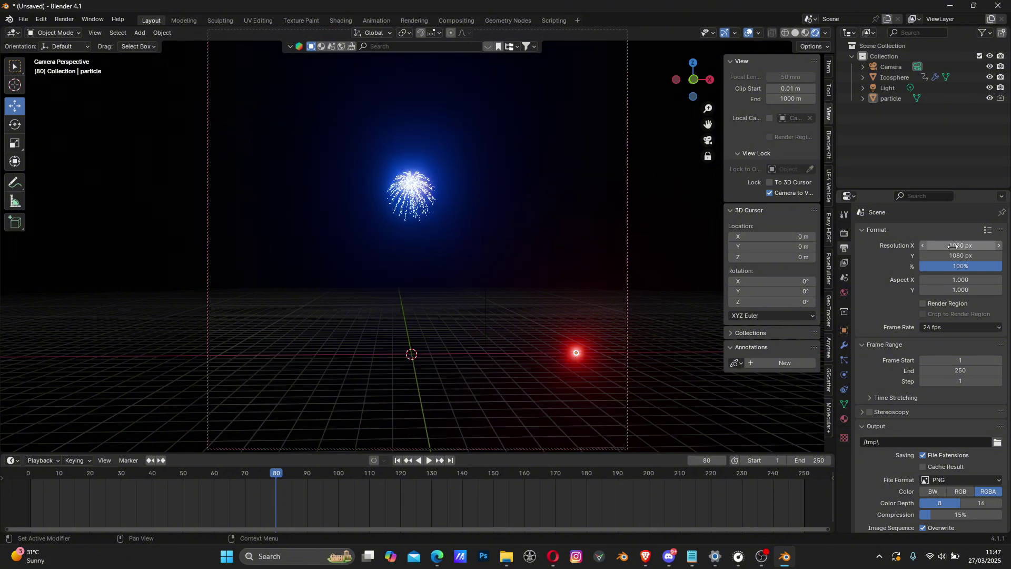
left_click(972, 256)
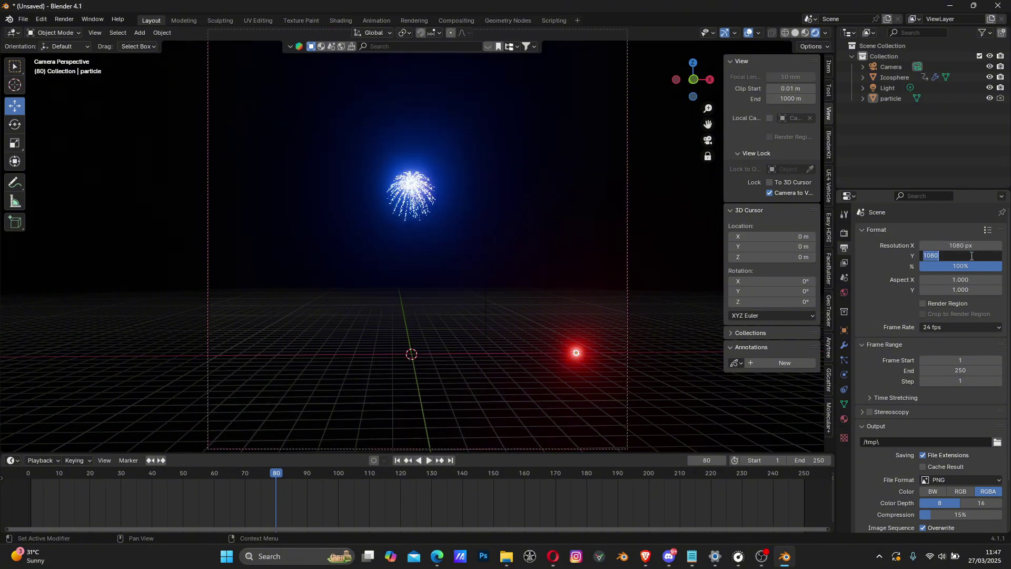
type("1920")
key("Return")
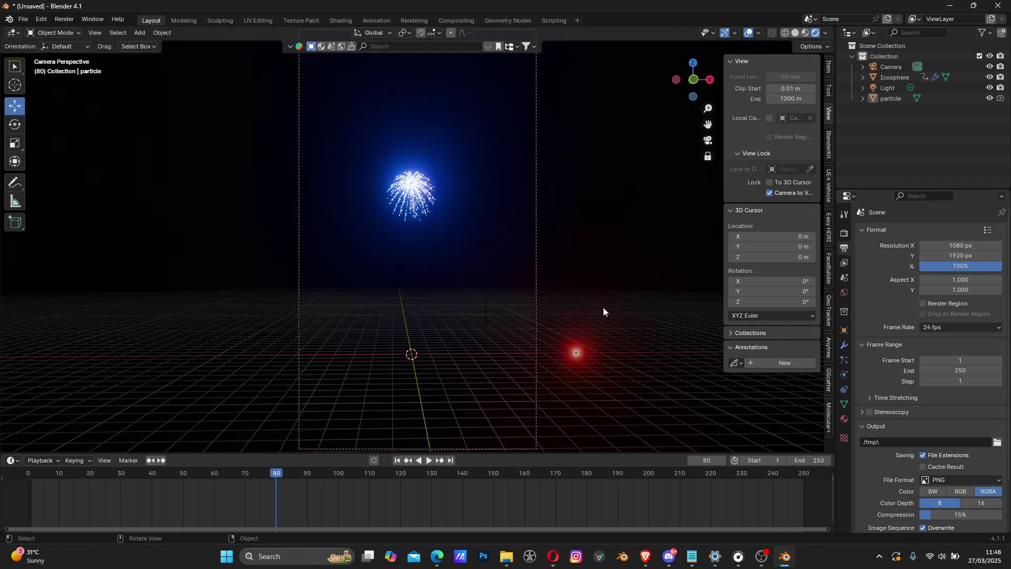
- Move the camera closer so the burst fills more of the upper portrait frame, replaying from the start to check the framing
scroll(482, 256, "down", 1)
scroll(482, 256, "up", 2)
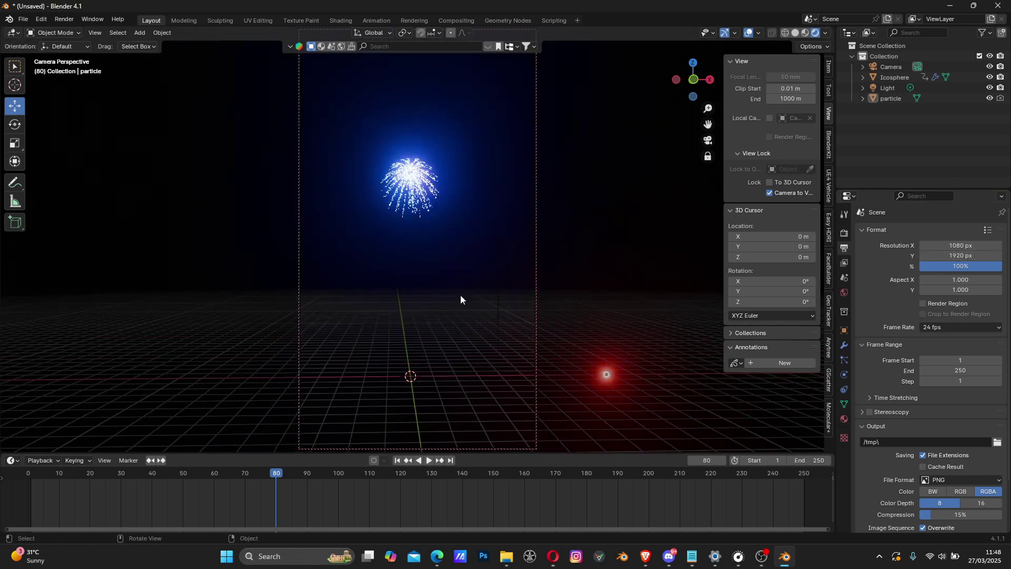
left_click_drag(63, 475, 30, 477)
key("space")
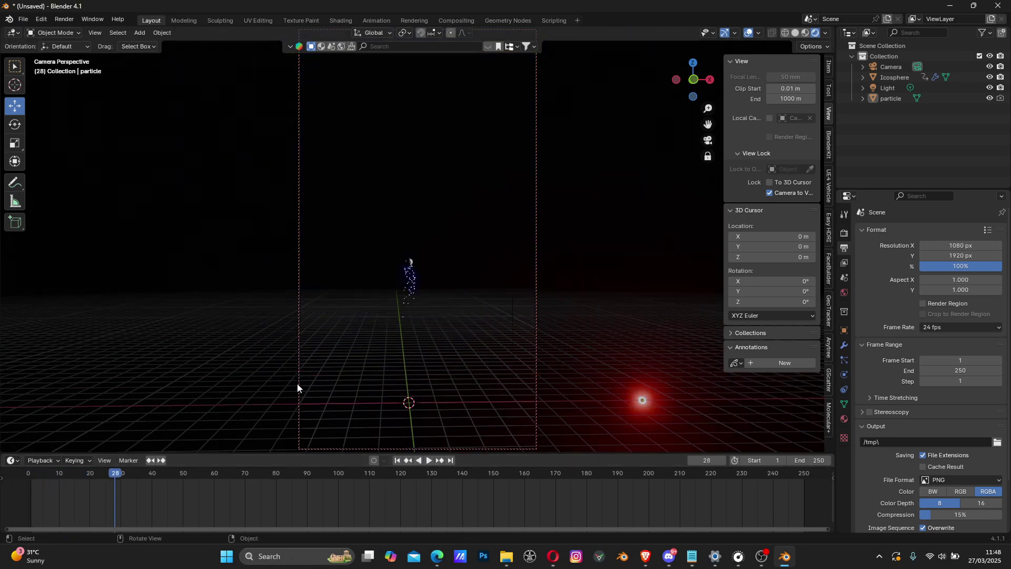
key("Escape")
key("space")
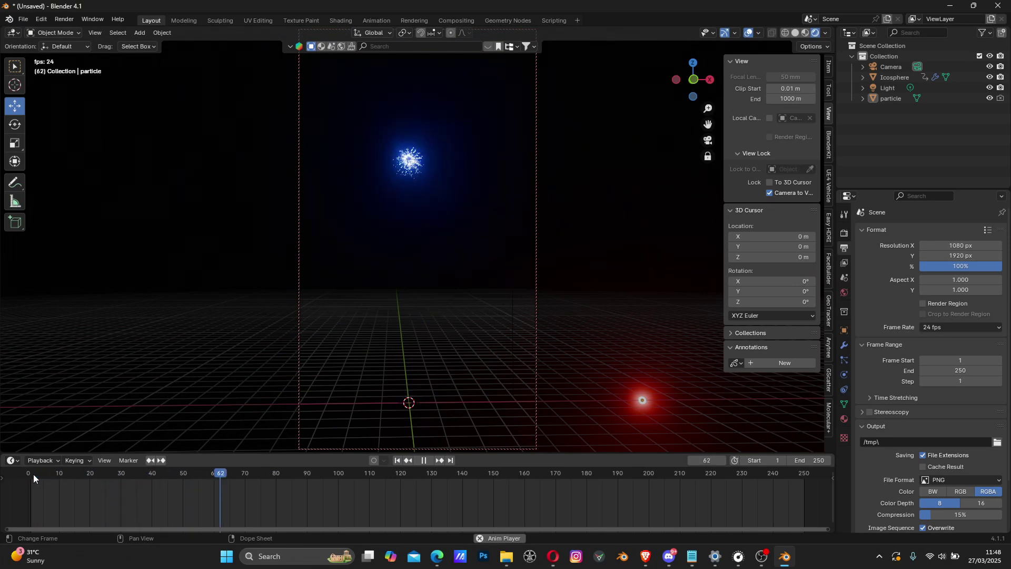
key("space")
scroll(392, 295, "up", 3)
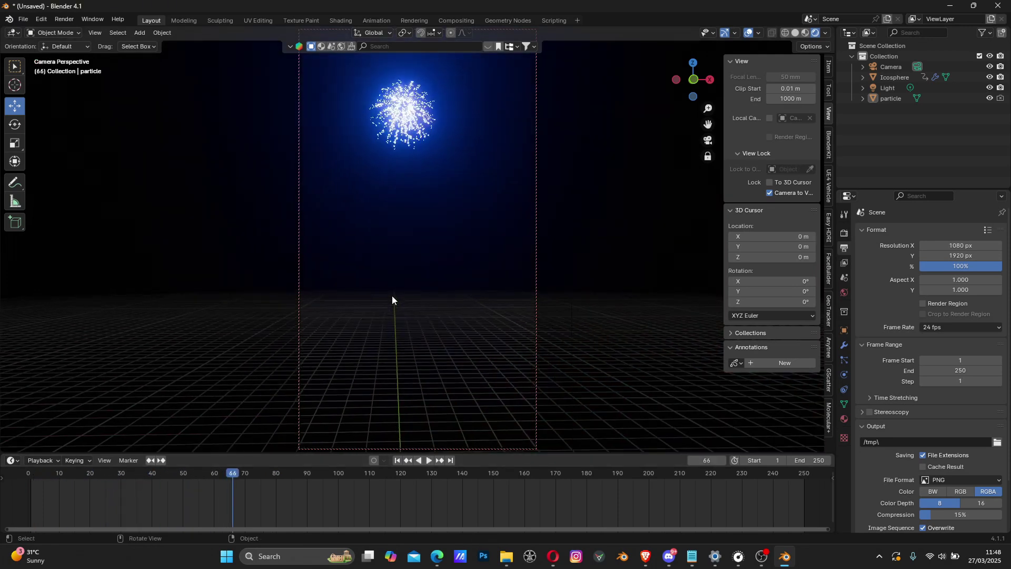
left_click(31, 478)
key("space")
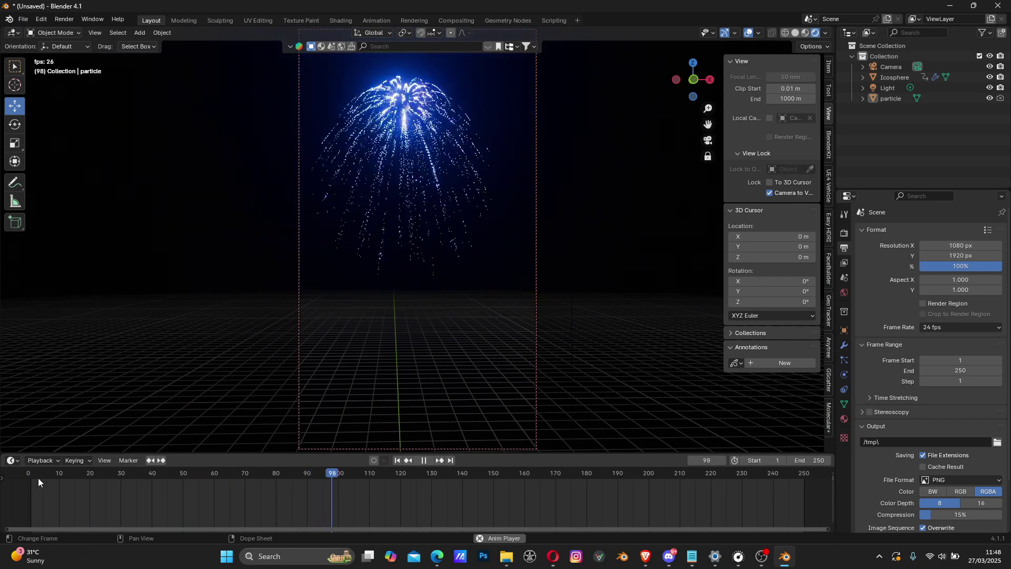
- Return to frame 1, select the camera and insert a keyframe for its framing
left_click_drag(54, 476, 31, 482)
key("space")
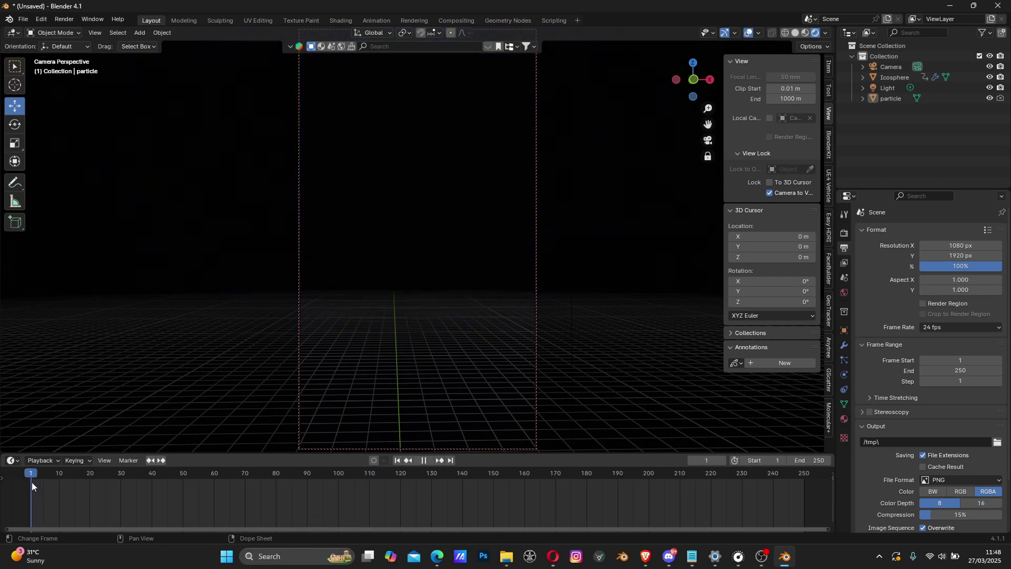
left_click(536, 270)
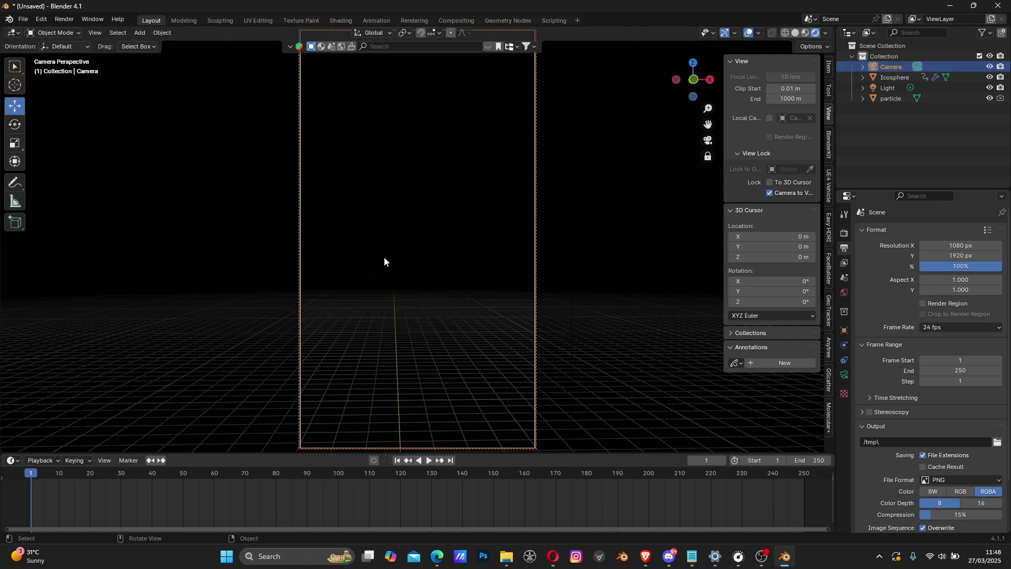
key("i")
- Move the camera in closer on the burst at frame 63, centre the burst horizontally and keyframe the camera there
left_click_drag(34, 477, 224, 478)
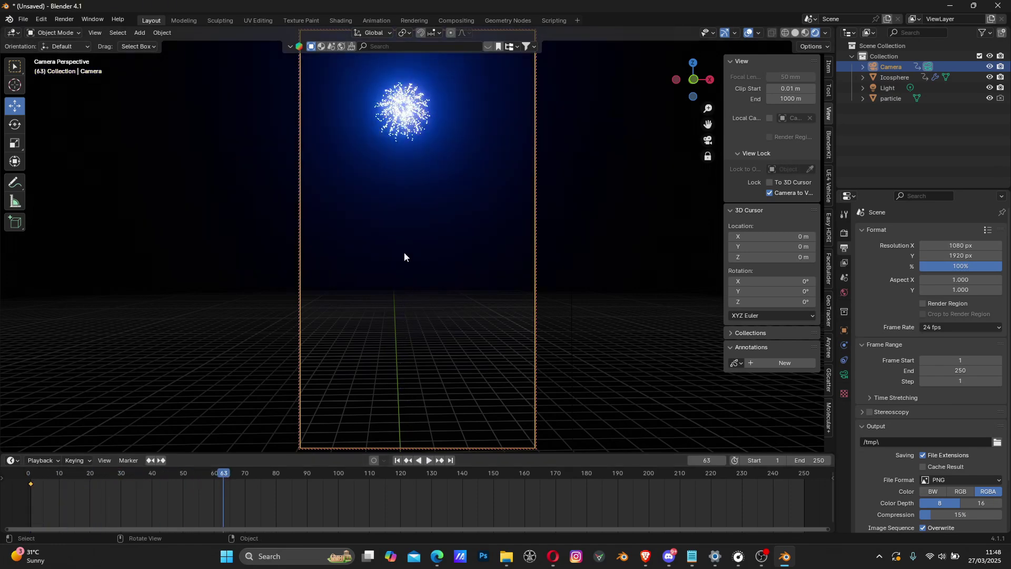
scroll(424, 160, "up", 3)
middle_click_drag(425, 160, 436, 274, "shift")
scroll(453, 300, "up", 2)
scroll(438, 284, "up", 1)
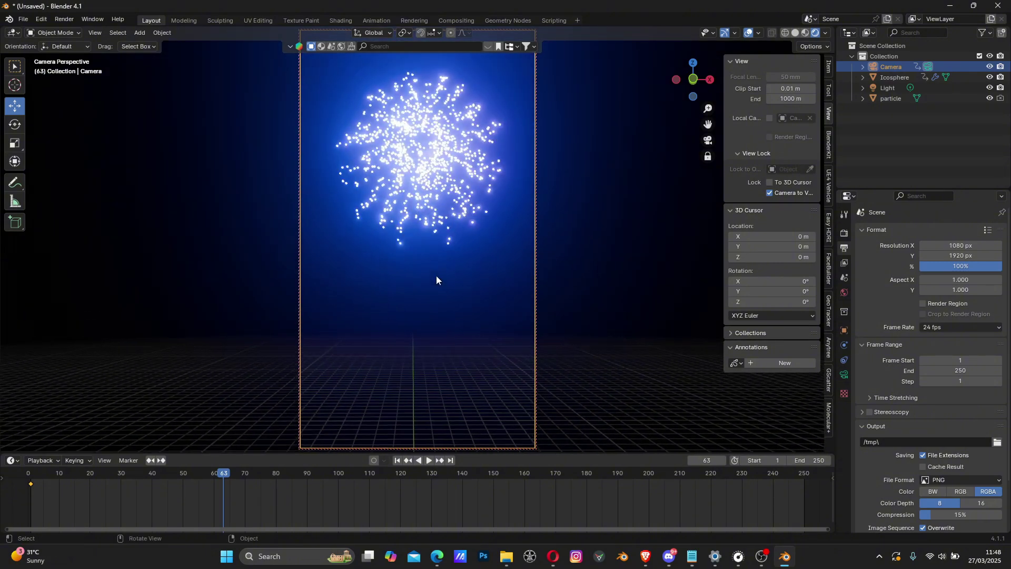
key("i")
- At frame 109, pull the camera back and lower it so the falling trails fit the portrait frame, and keyframe the camera
key("space")
left_click_drag(241, 474, 367, 471)
key("space")
scroll(412, 260, "down", 3)
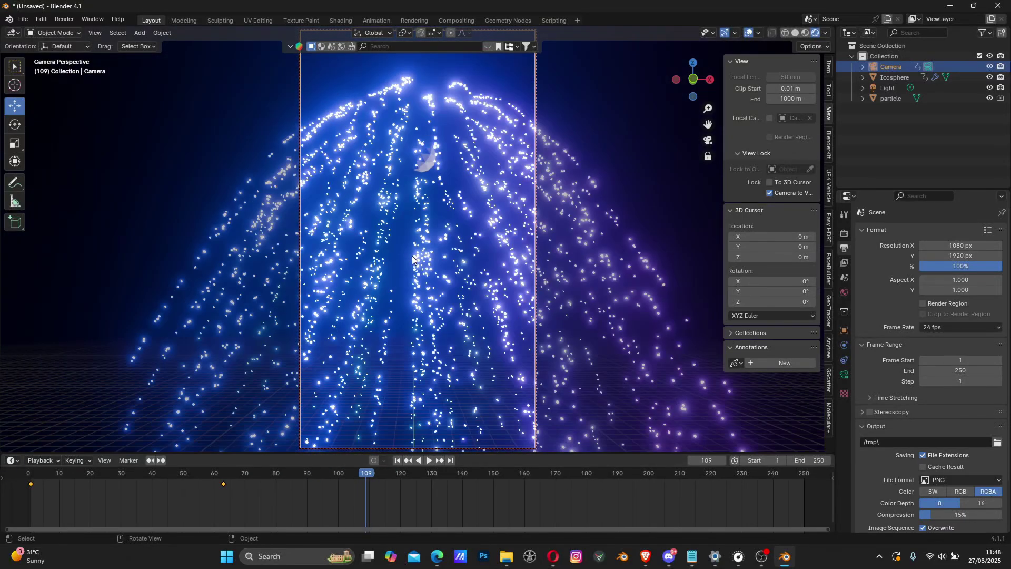
scroll(412, 259, "down", 3)
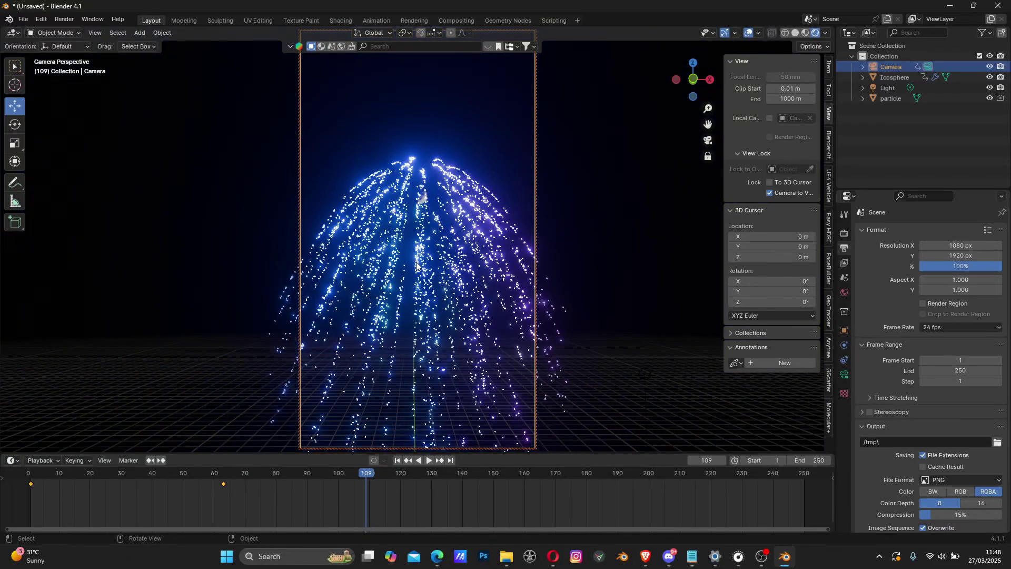
middle_click_drag(416, 267, 419, 193, "shift")
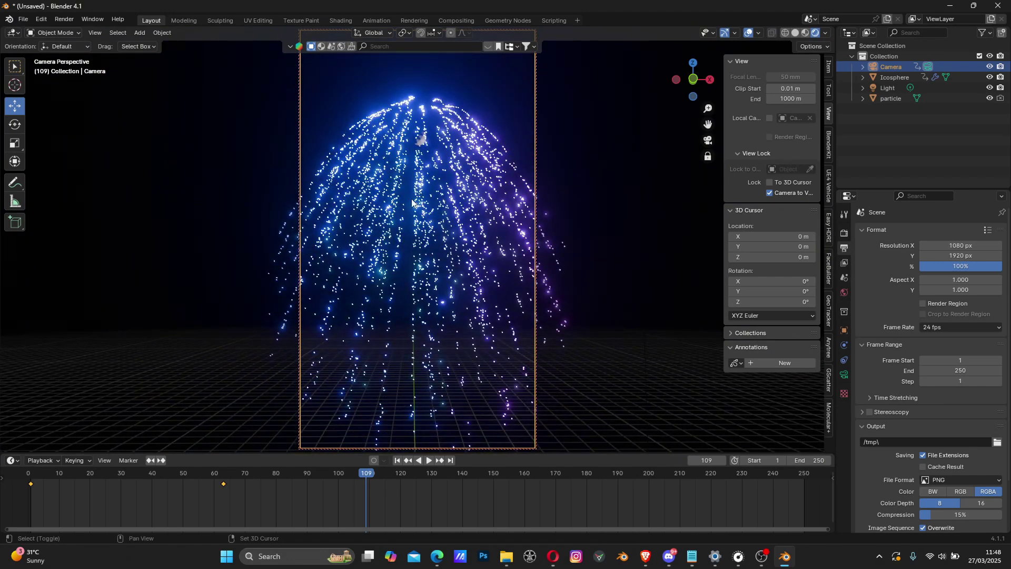
scroll(424, 205, "down", 3)
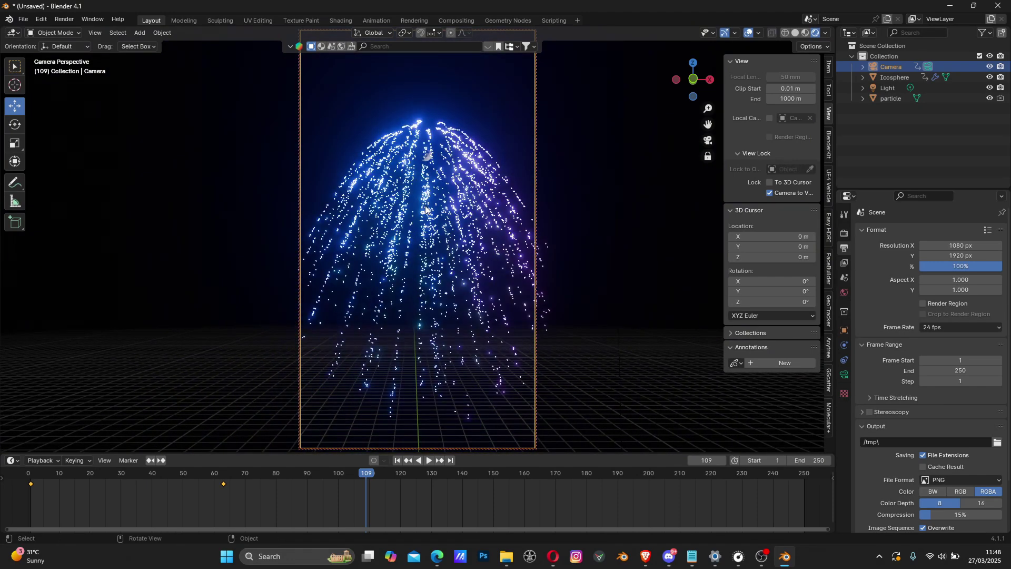
- Play the animation from the first frame to check the camera movement across its three keyframes
left_click(396, 460)
key("space")
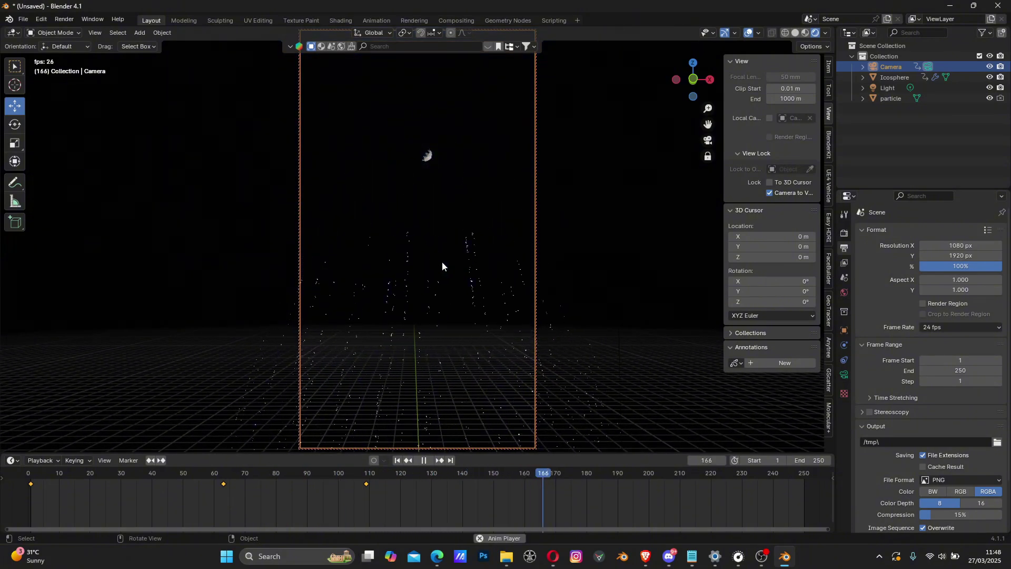
key("space")
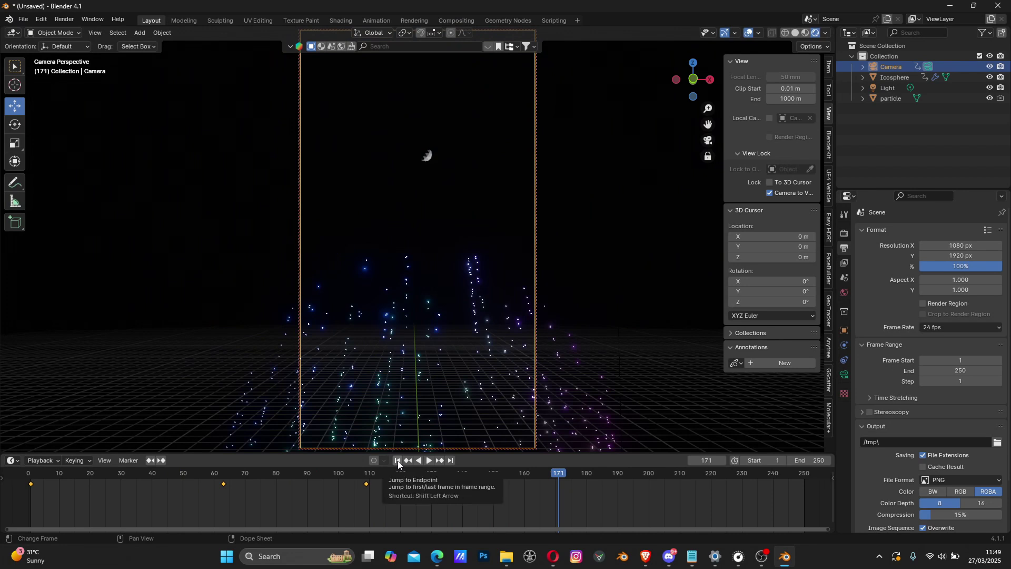
- Set the render output folder to Documents
left_click(997, 442)
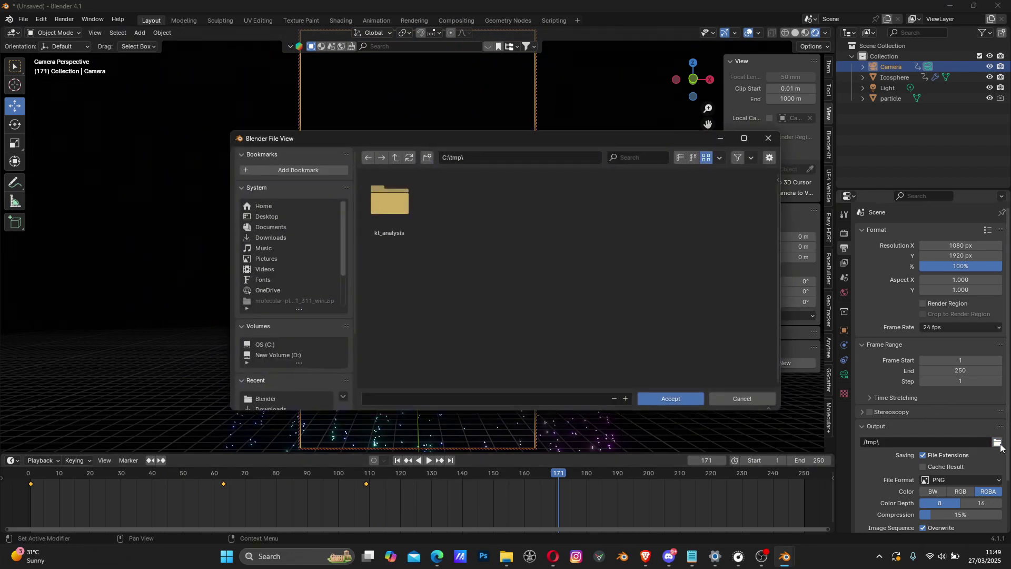
left_click(279, 227)
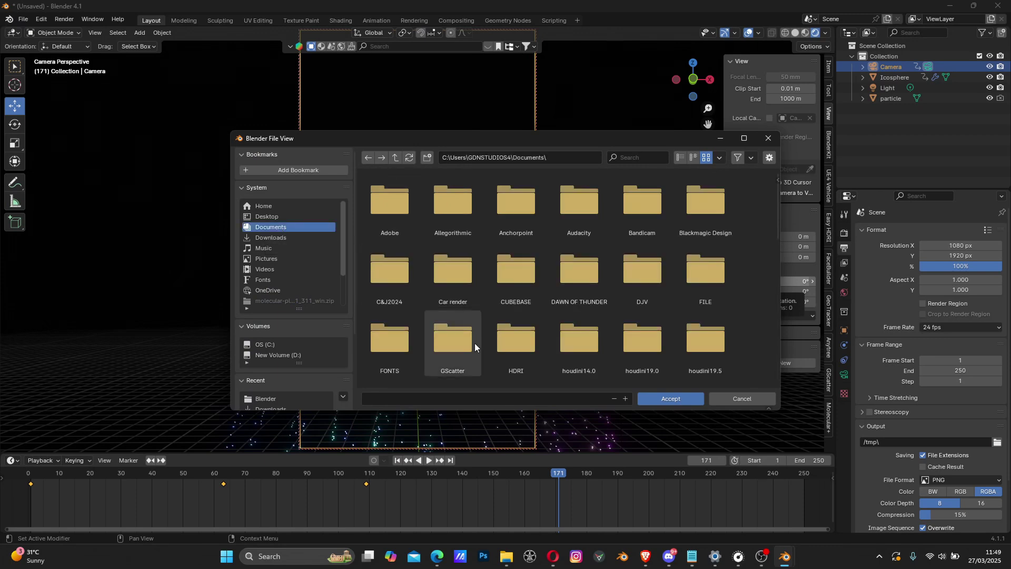
left_click(416, 395)
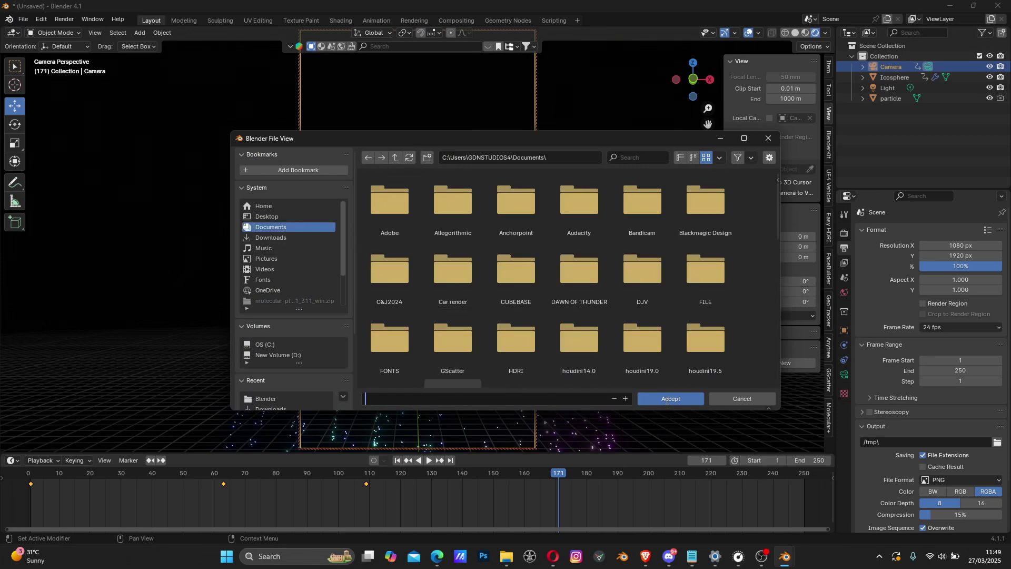
left_click(672, 397)
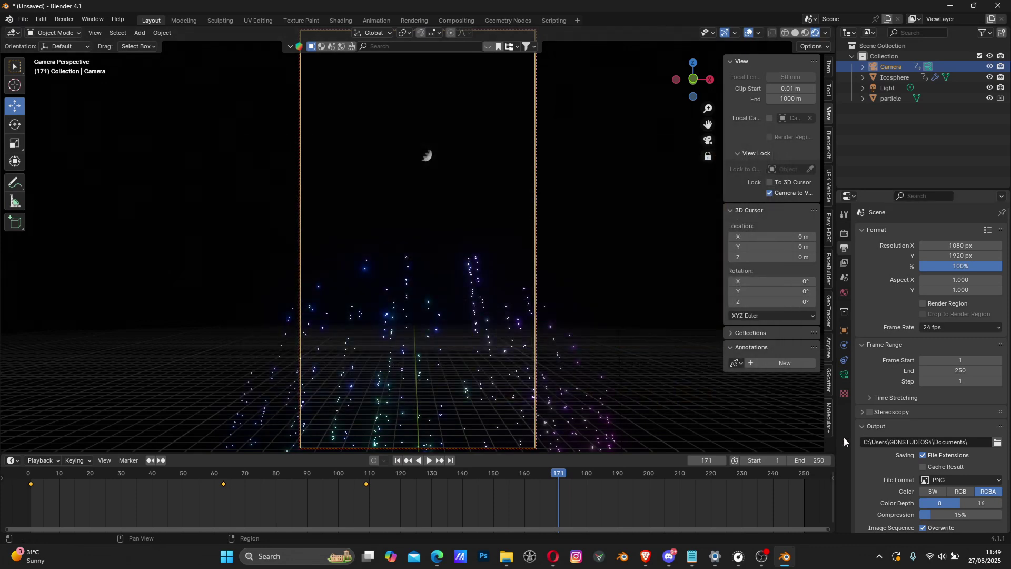
- Set the output file format to FFmpeg Video and apply the H264 in Matroska encoding preset
scroll(908, 472, "down", 2)
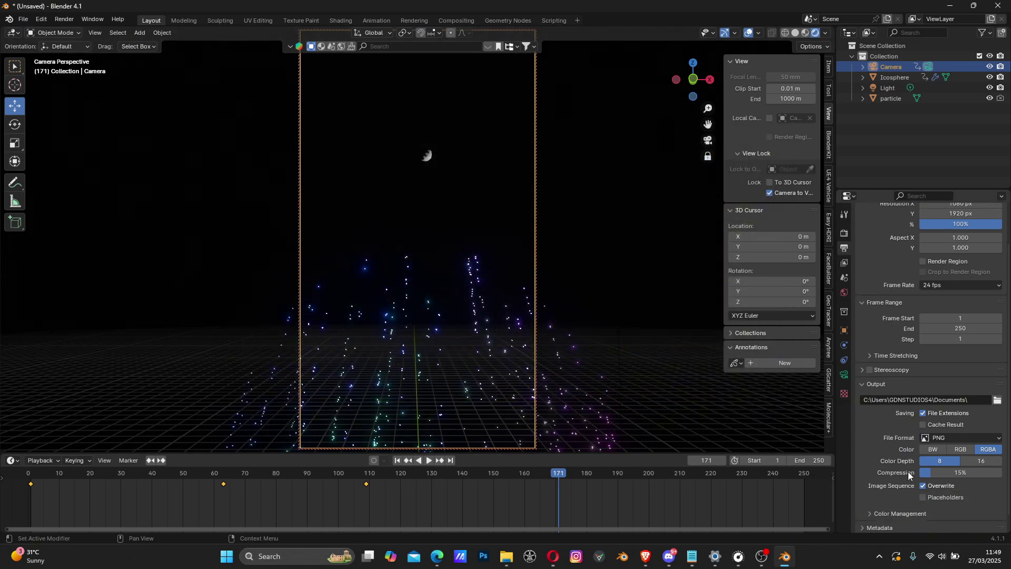
left_click(943, 436)
left_click(962, 378)
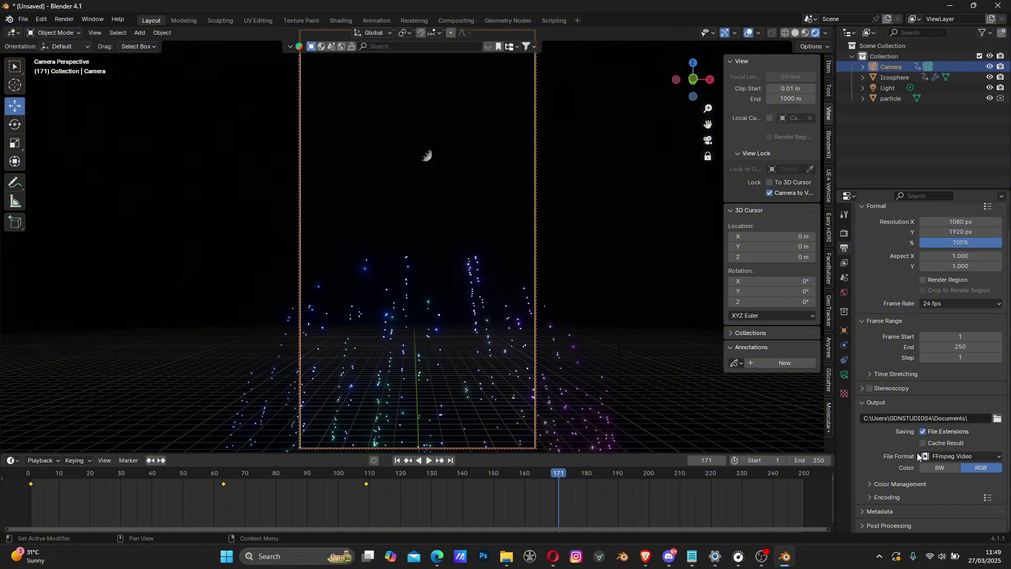
left_click(988, 497)
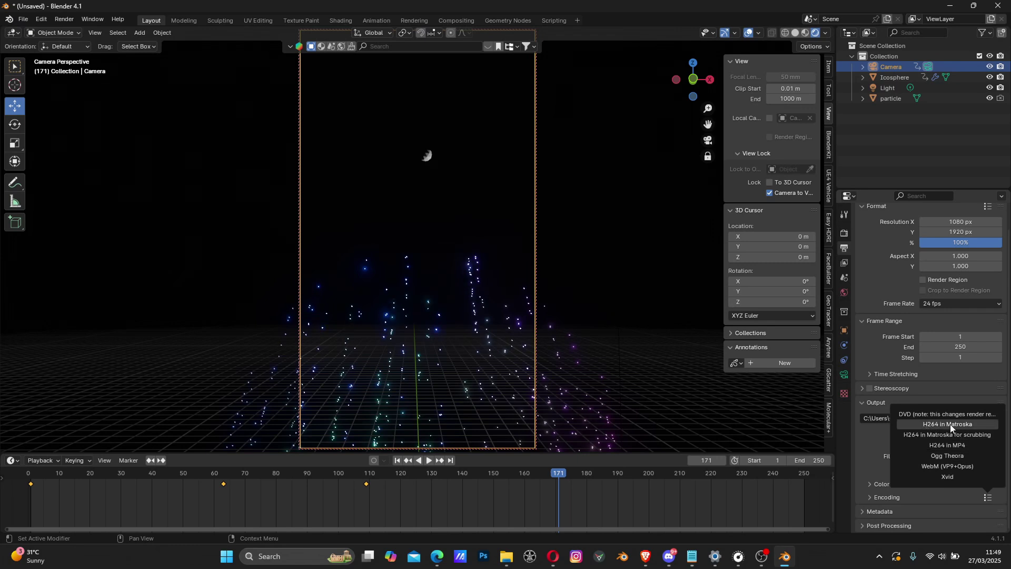
left_click(936, 424)
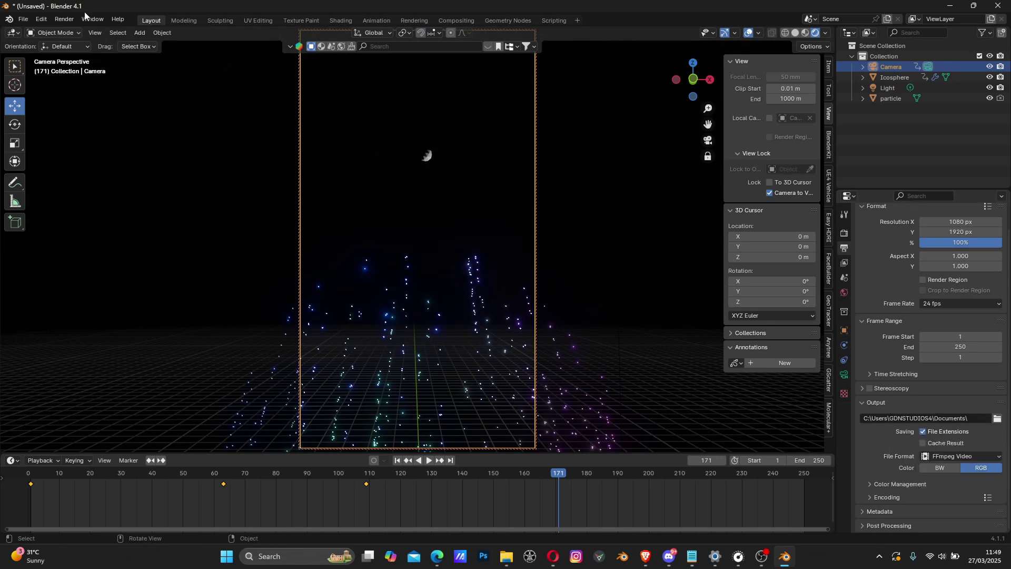
left_click(62, 21)
- Set the EEVEE render samples to 12
scroll(902, 377, "up", 2)
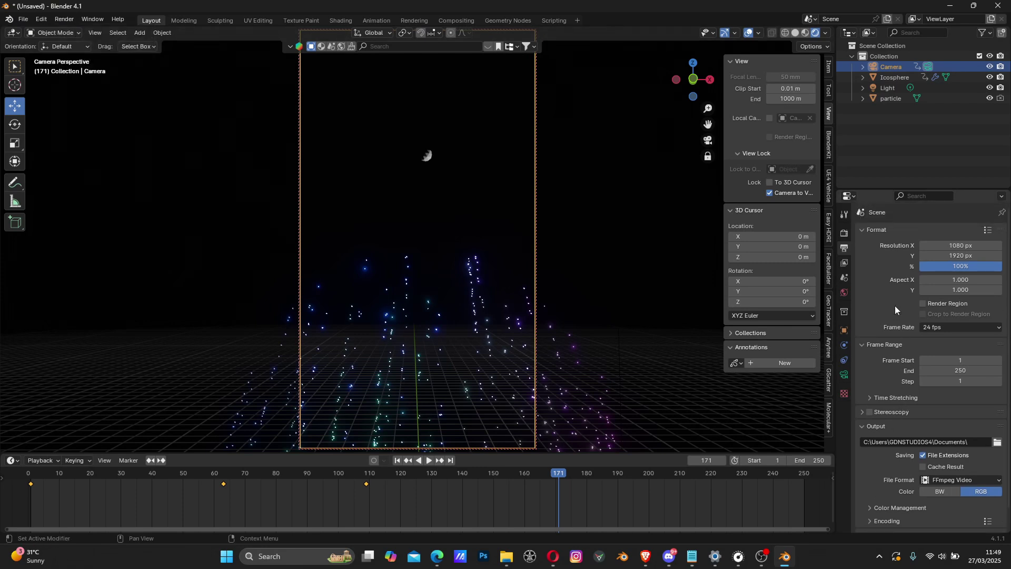
left_click(844, 234)
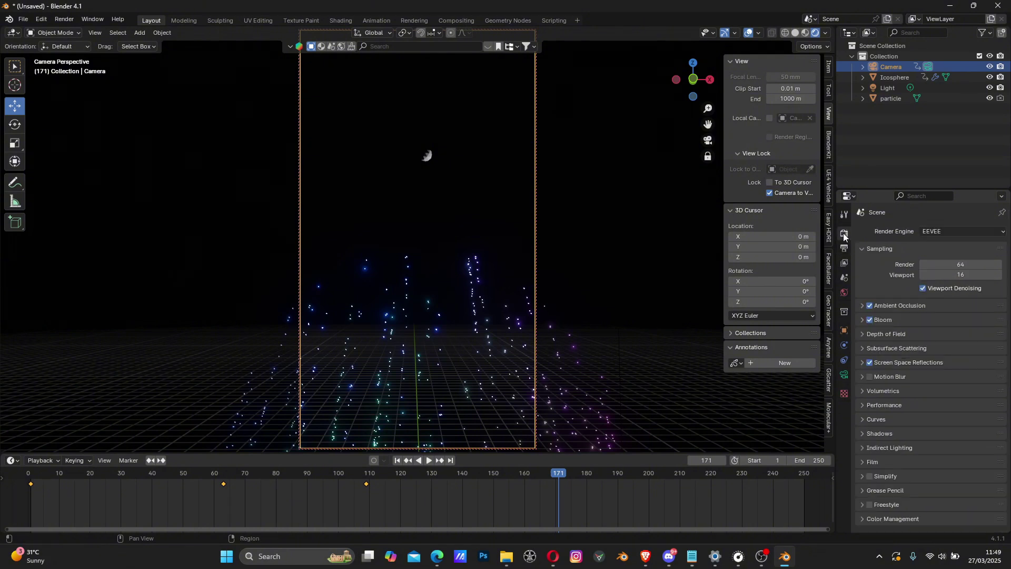
double_click(958, 265)
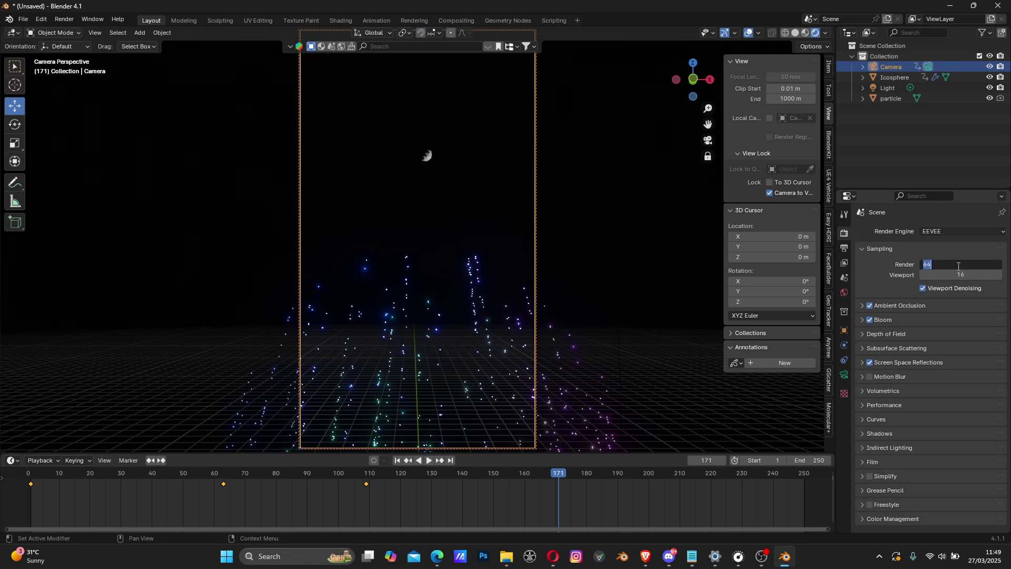
type("12")
key("Return")
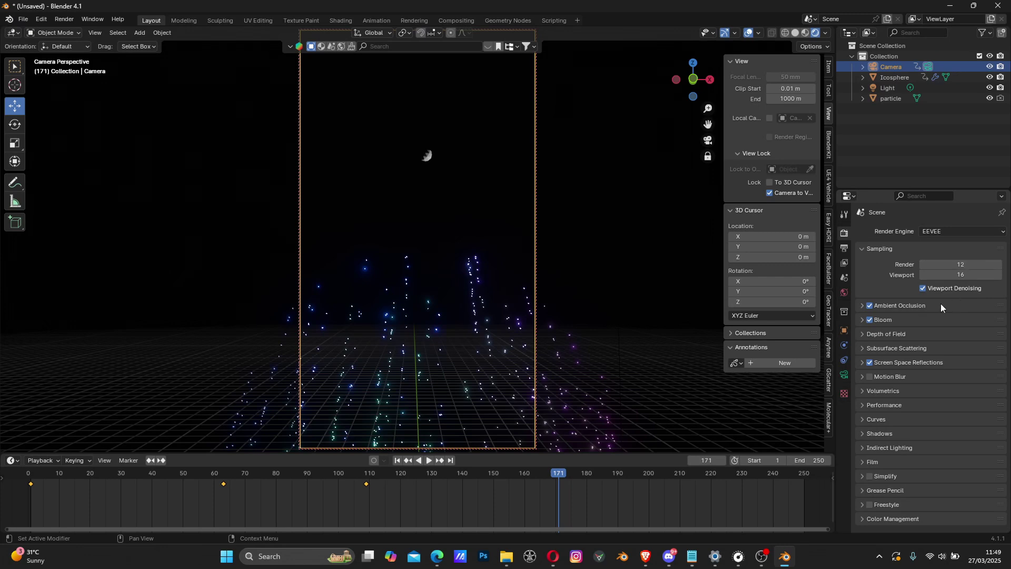
- Play the animation from frame 1 and stop at frame 83 with the burst spread out
left_click_drag(106, 476, 32, 473)
key("space")
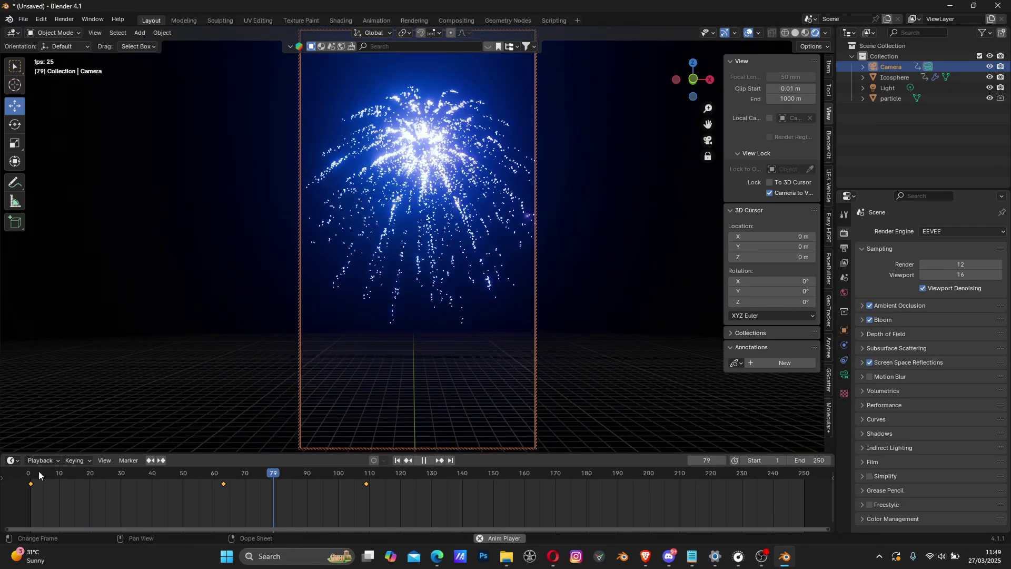
key("space")
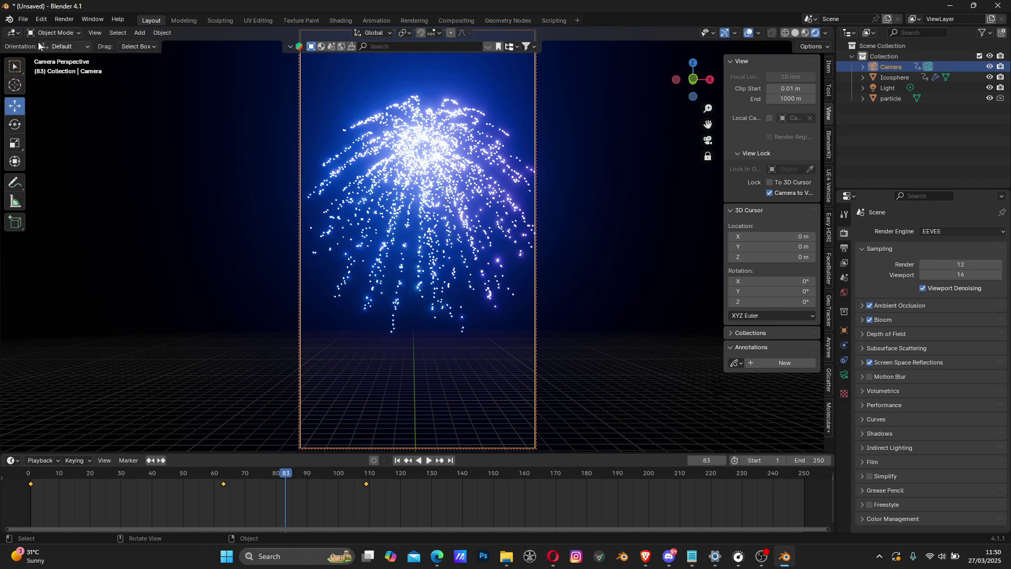
- Open the particle object's material in the Shading workspace and move its Object Info node away from the Emission node
left_click(340, 20)
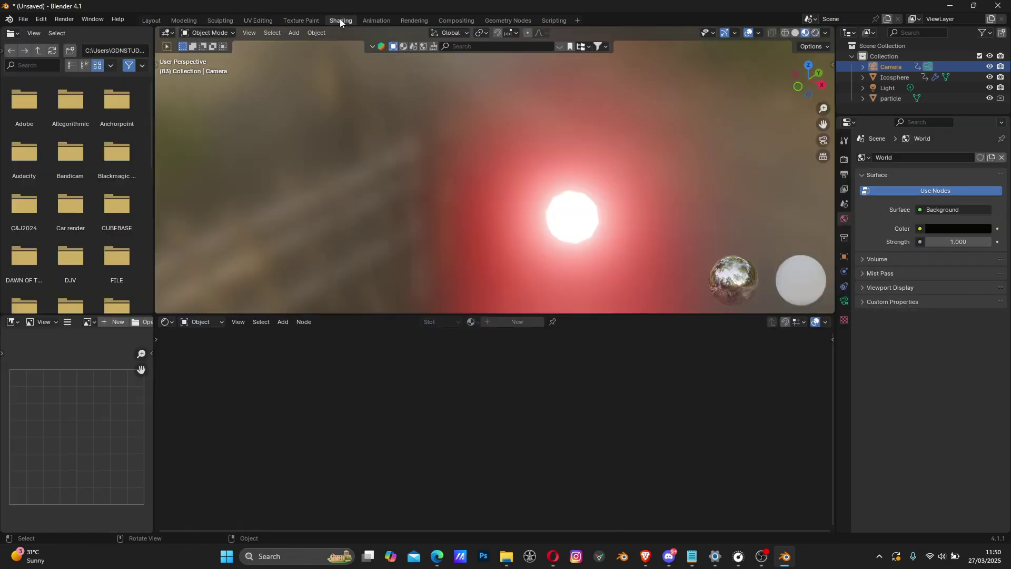
scroll(525, 216, "down", 8)
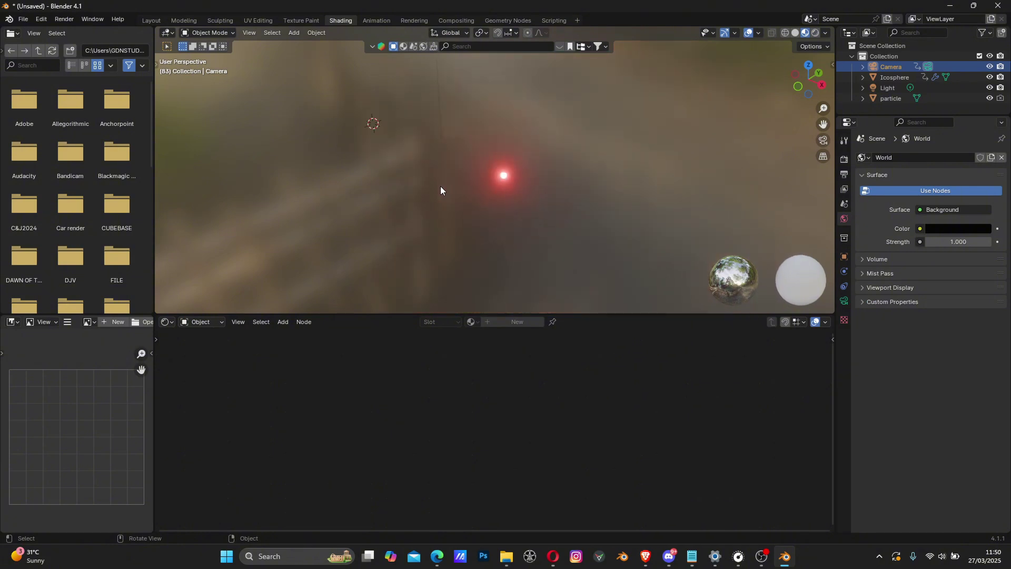
middle_click_drag(417, 109, 507, 198, "shift")
scroll(476, 231, "up", 6)
scroll(506, 197, "up", 5)
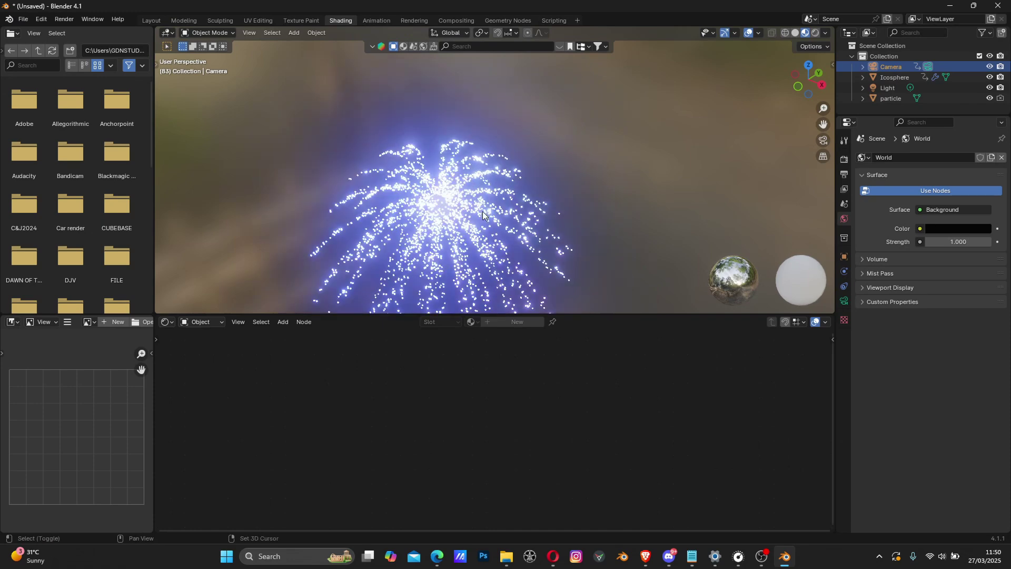
middle_click_drag(523, 291, 553, 261, "shift")
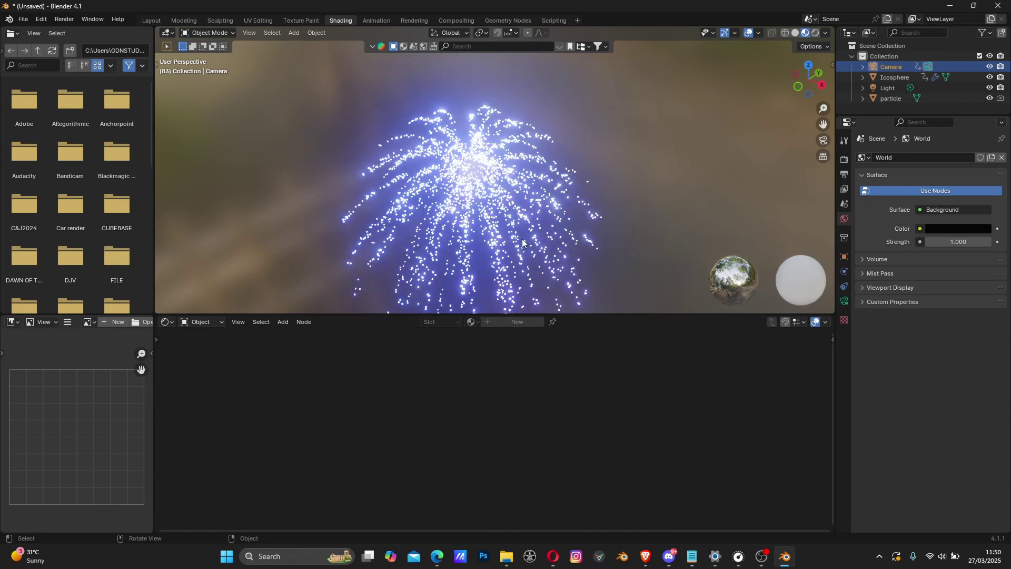
left_click(895, 99)
middle_click_drag(623, 451, 706, 427)
left_click_drag(411, 393, 271, 405)
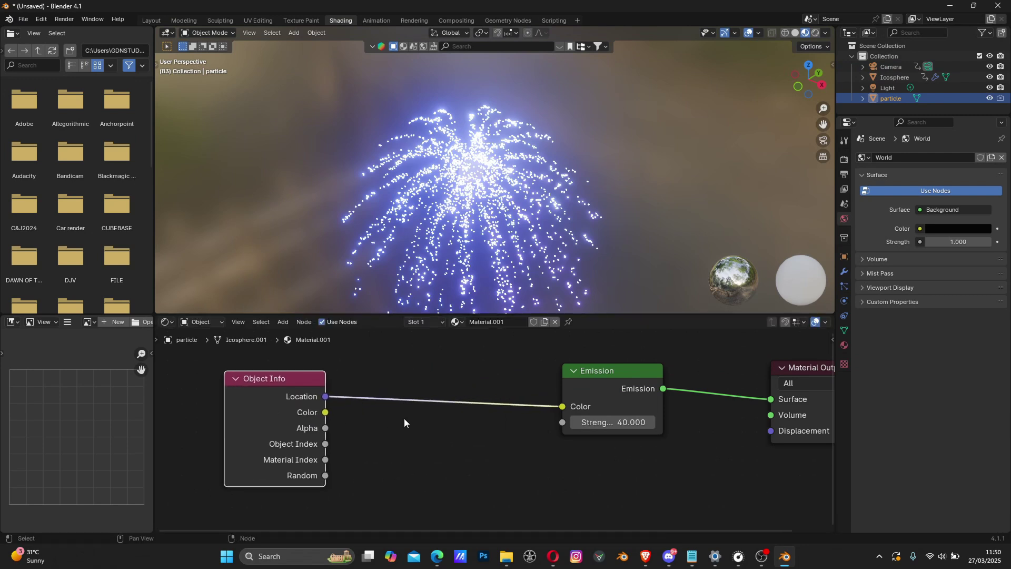
- Insert a Color Ramp node between Object Info's Location output and Emission's Color input, and space the nodes apart
key("shift+a")
type("coo")
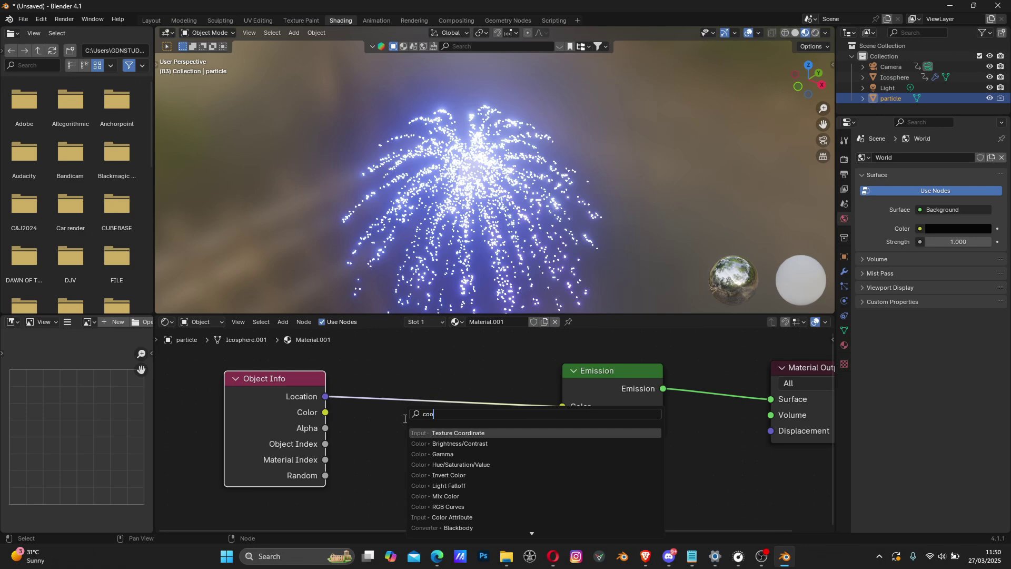
key("BackSpace")
type("lor")
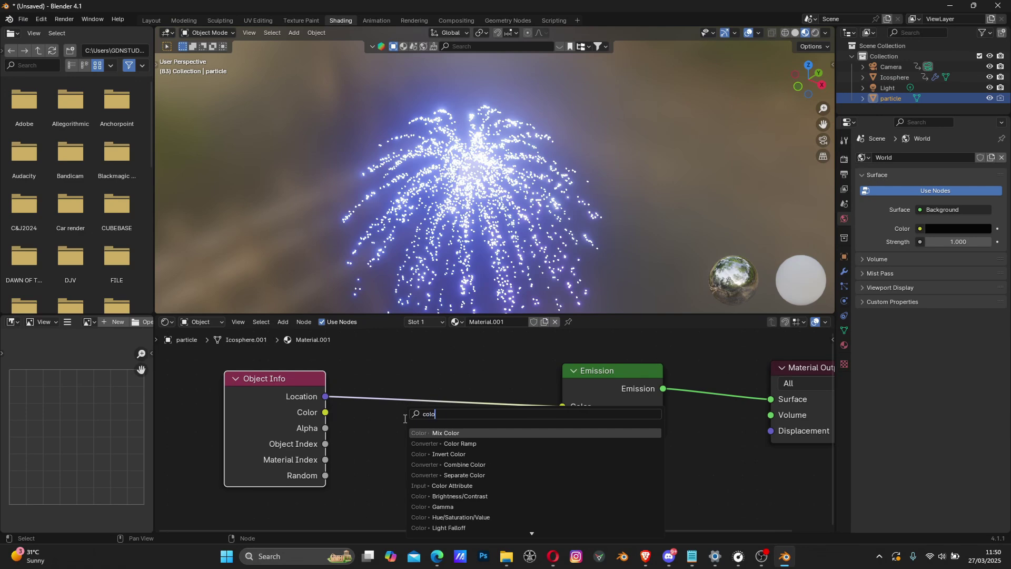
left_click(464, 443)
left_click(586, 419)
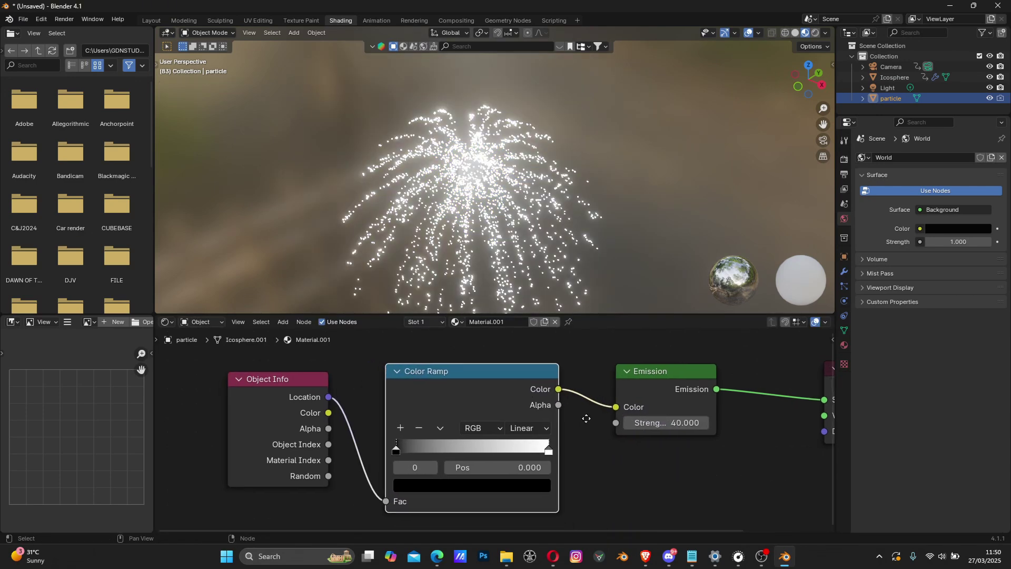
middle_click_drag(586, 418, 605, 419)
left_click_drag(268, 415, 248, 418)
- Set the Color Ramp's end stop at position 1.000 to yellow with hue 0.163 and full saturation
scroll(356, 422, "up", 1)
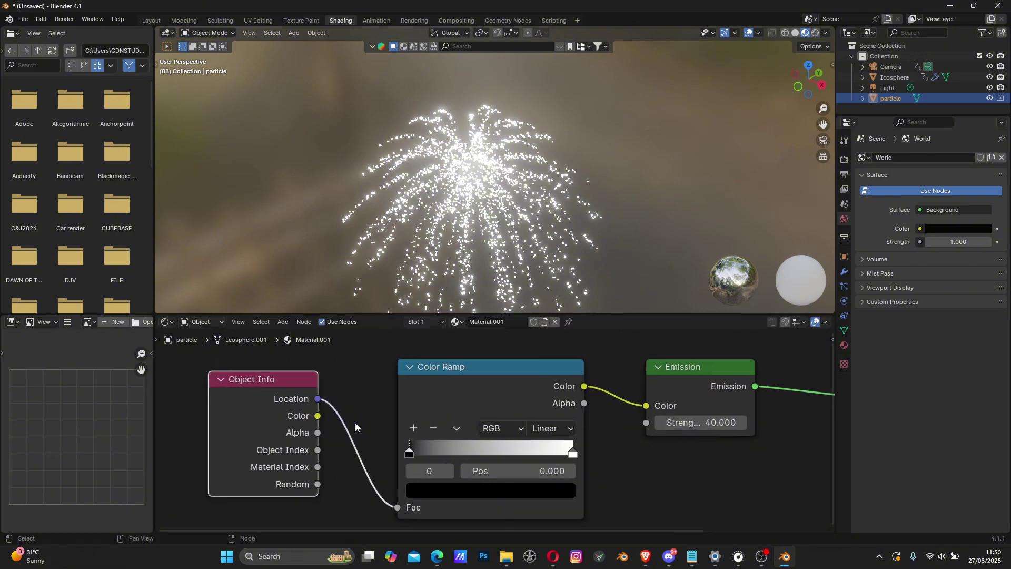
scroll(355, 422, "up", 1)
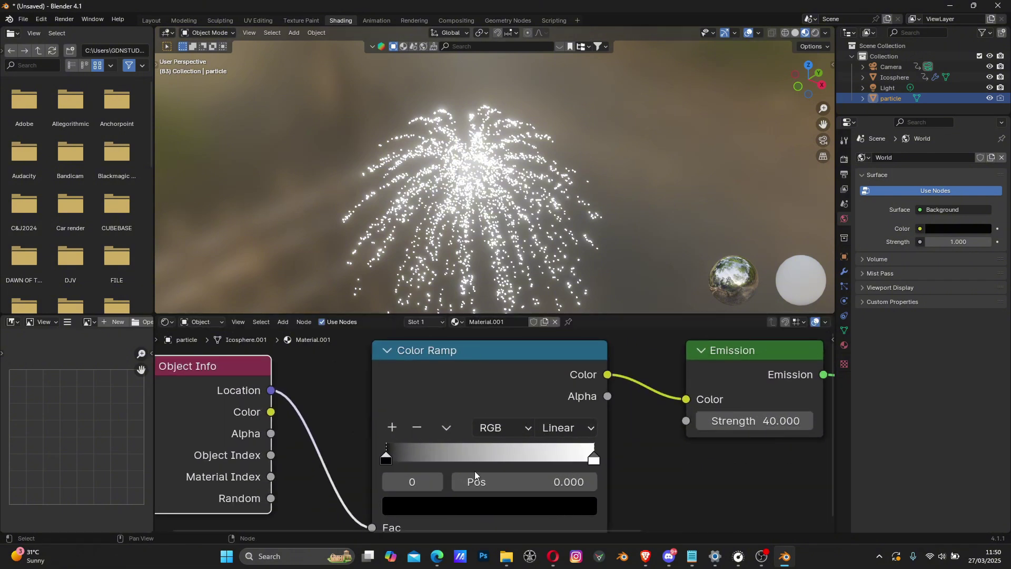
middle_click_drag(406, 406, 421, 402)
left_click(605, 457)
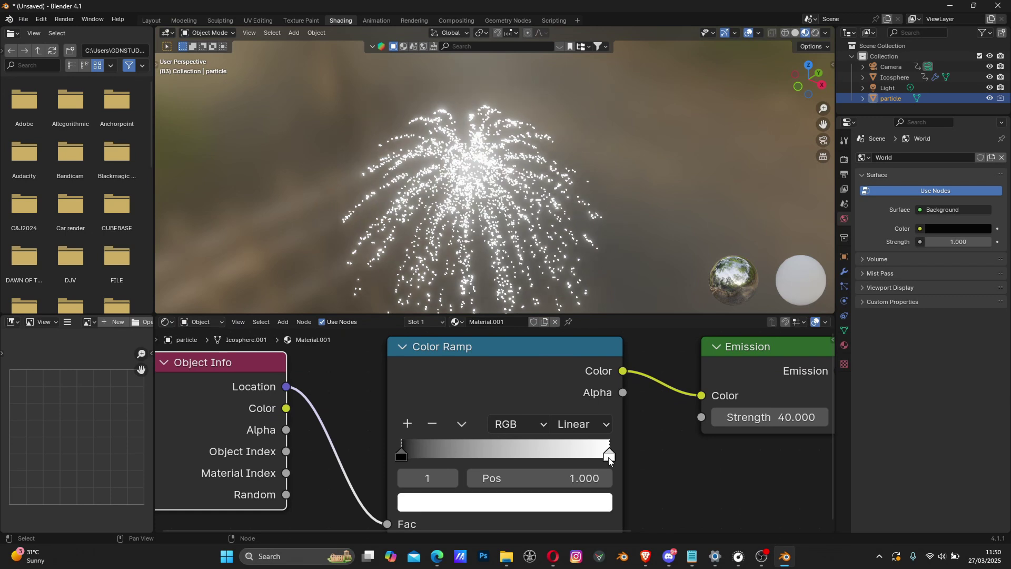
left_click(548, 502)
left_click(496, 298)
left_click(419, 323)
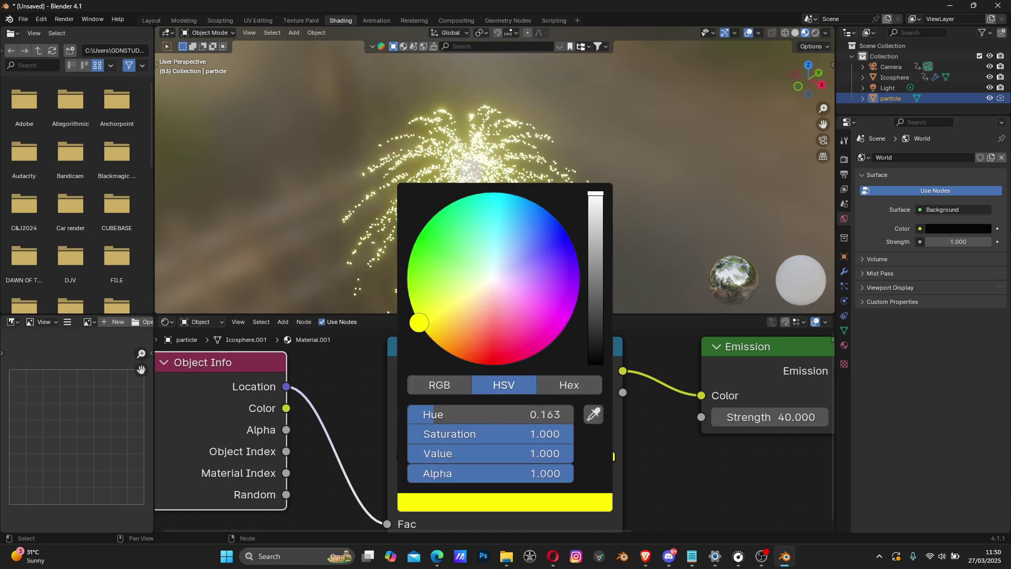
- Set the Color Ramp's start stop at position 0.000 to a fully saturated red with a value of about 0.6
left_click(400, 453)
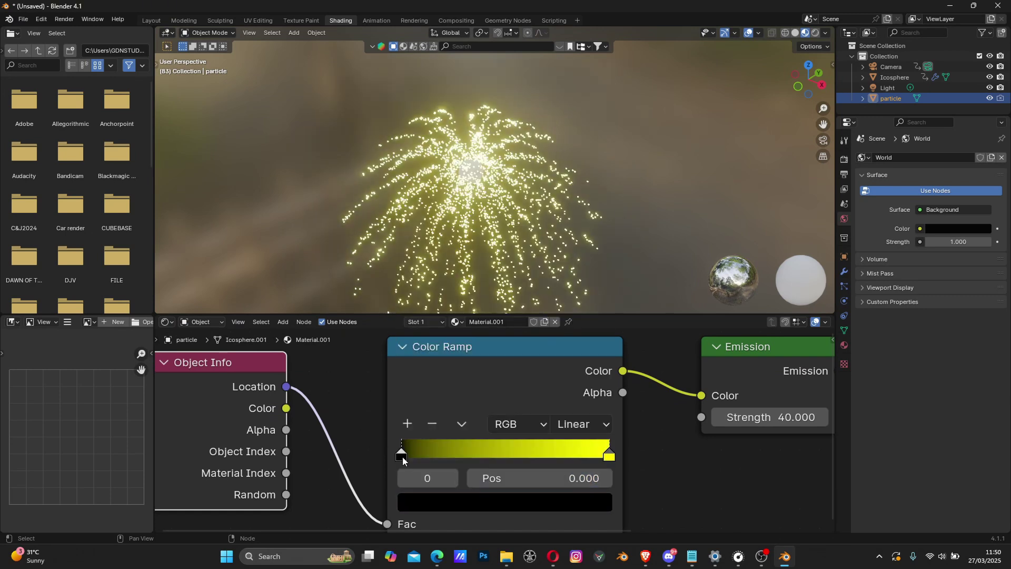
left_click(474, 502)
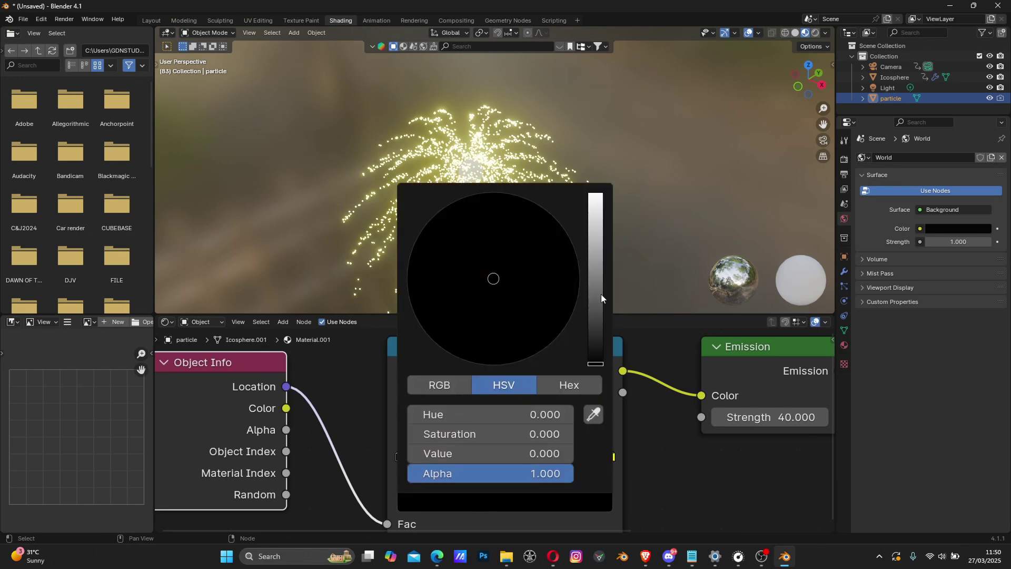
left_click_drag(599, 336, 597, 227)
left_click_drag(503, 356, 495, 366)
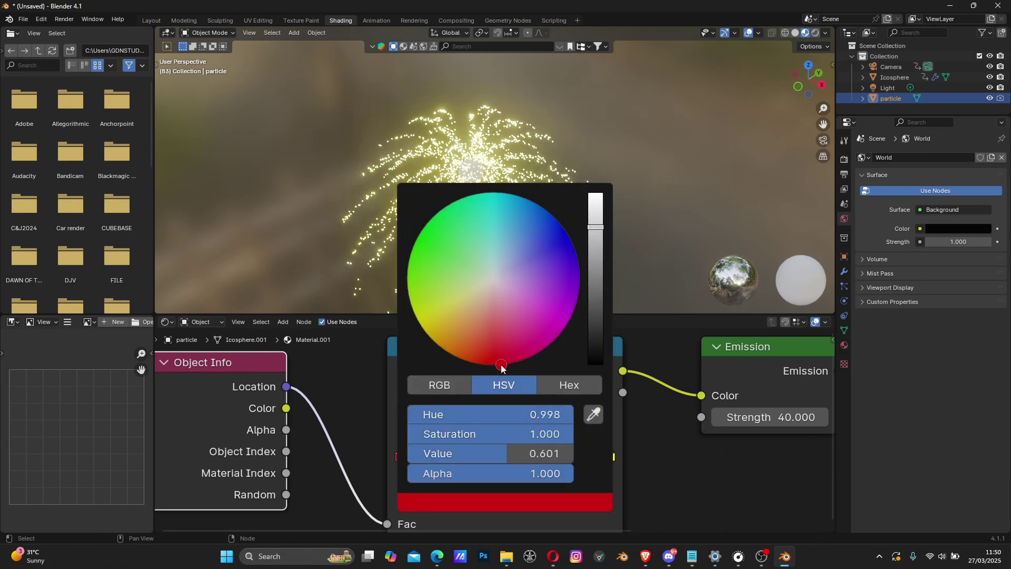
- Move the Color Ramp's red stop to position 0.318 and its yellow stop inward from the end of the ramp
left_click_drag(403, 454, 493, 457)
left_click_drag(608, 454, 571, 454)
left_click_drag(492, 458, 467, 457)
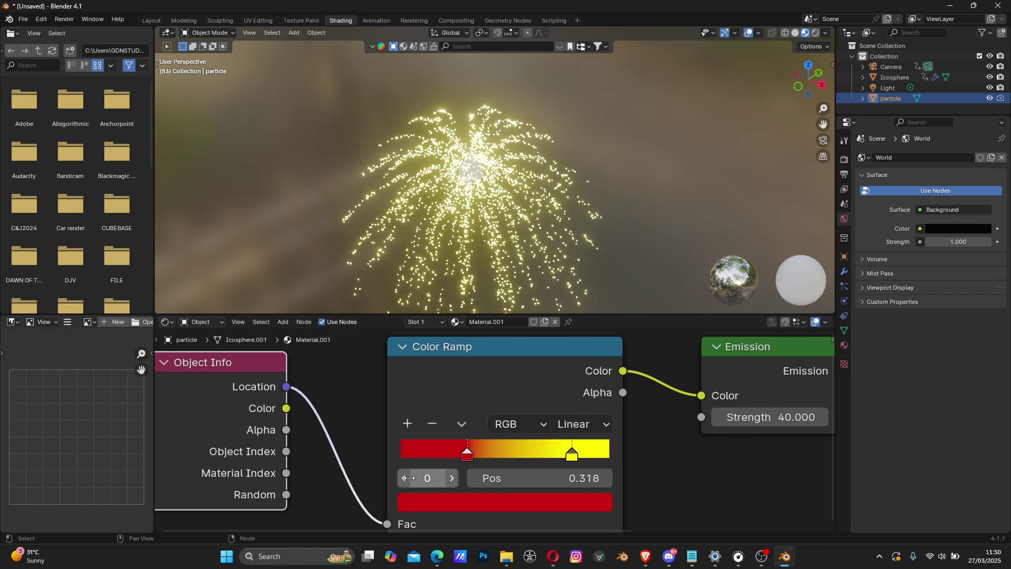
- Replace the Location link into the Color Ramp's Fac input with a link from Object Info's Random output
left_click_drag(386, 523, 321, 460)
middle_click_drag(342, 429, 345, 396)
left_click_drag(290, 461, 390, 491)
scroll(474, 171, "up", 7)
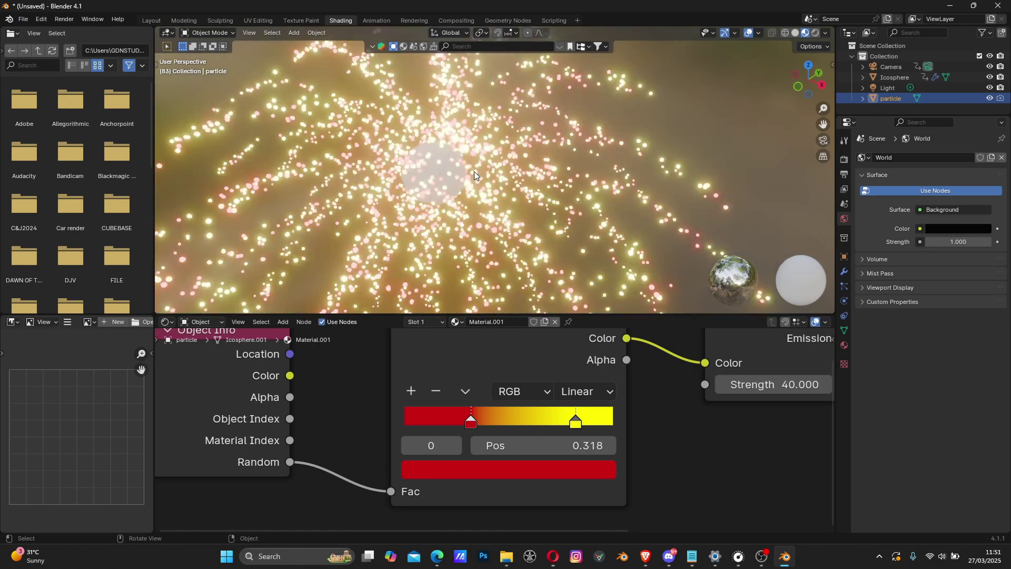
middle_click_drag(530, 141, 640, 160)
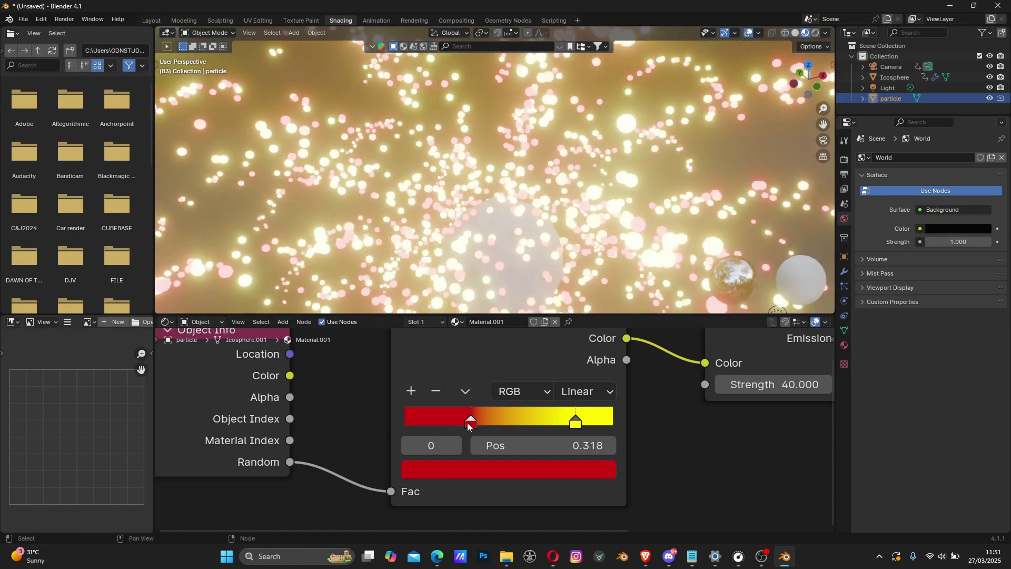
- Place the Color Ramp's red stop at 0.382 and its yellow stop at 0.886, with Constant interpolation
mouse_move(468, 426)
left_mouse_down()
mouse_move(428, 419)
mouse_move(484, 422)
left_mouse_up()
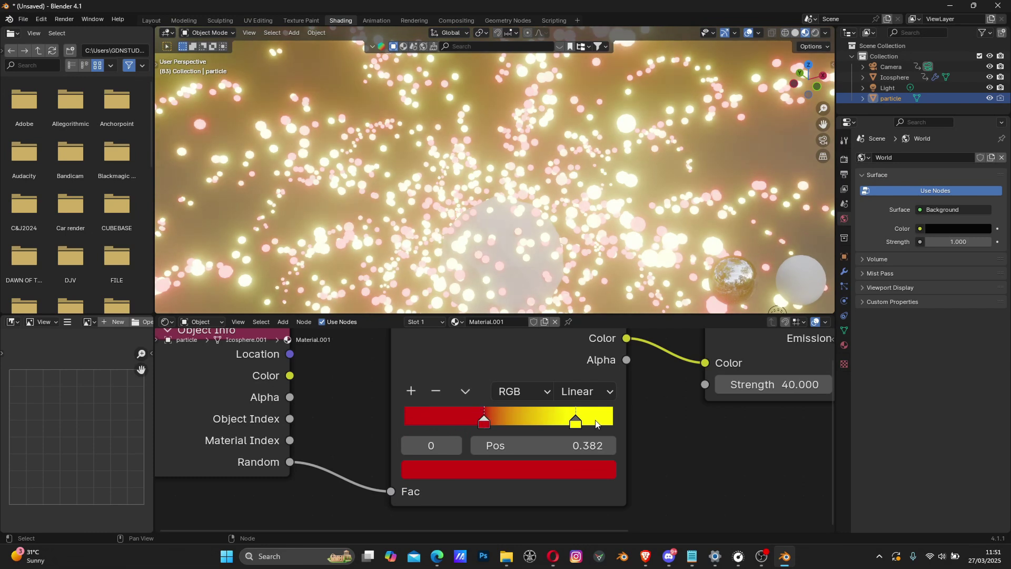
left_click_drag(572, 429, 587, 421)
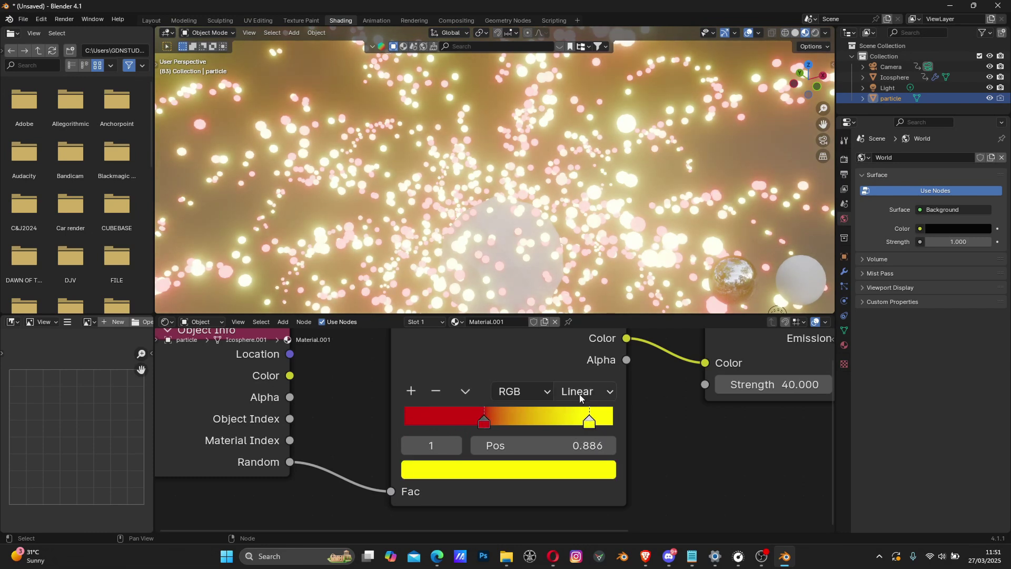
left_click(579, 390)
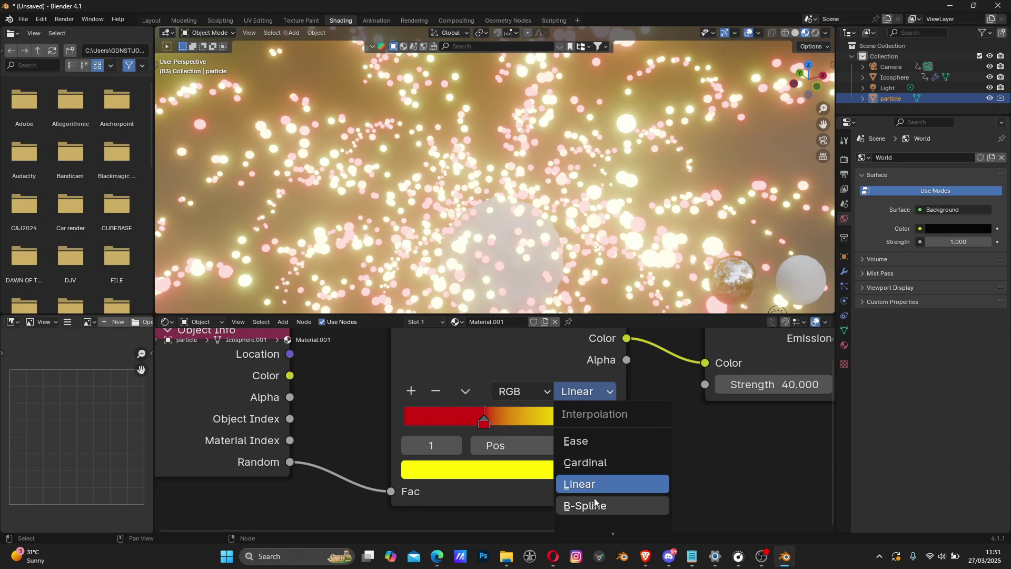
scroll(594, 498, "down", 1)
left_click(599, 518)
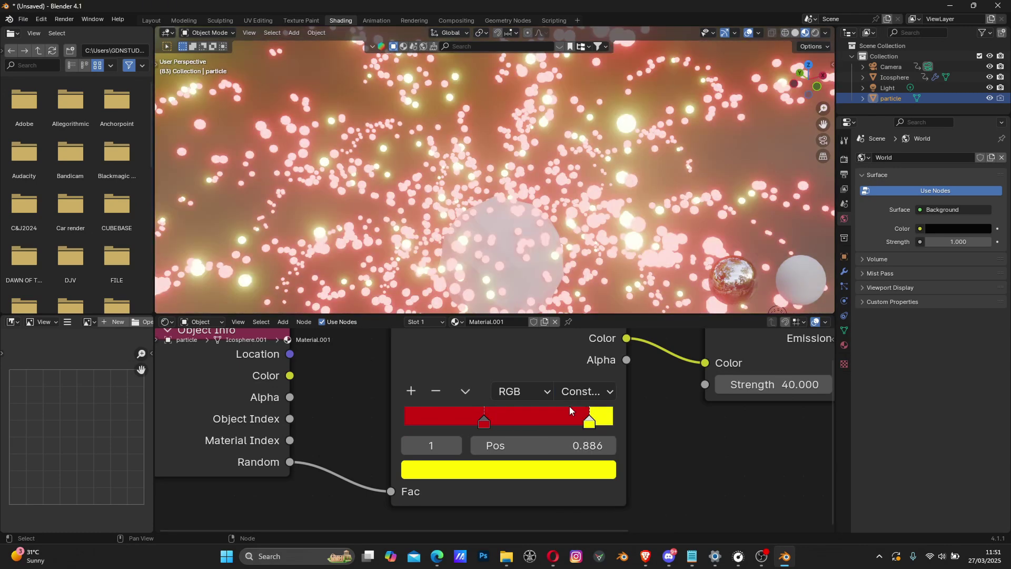
scroll(546, 233, "down", 5)
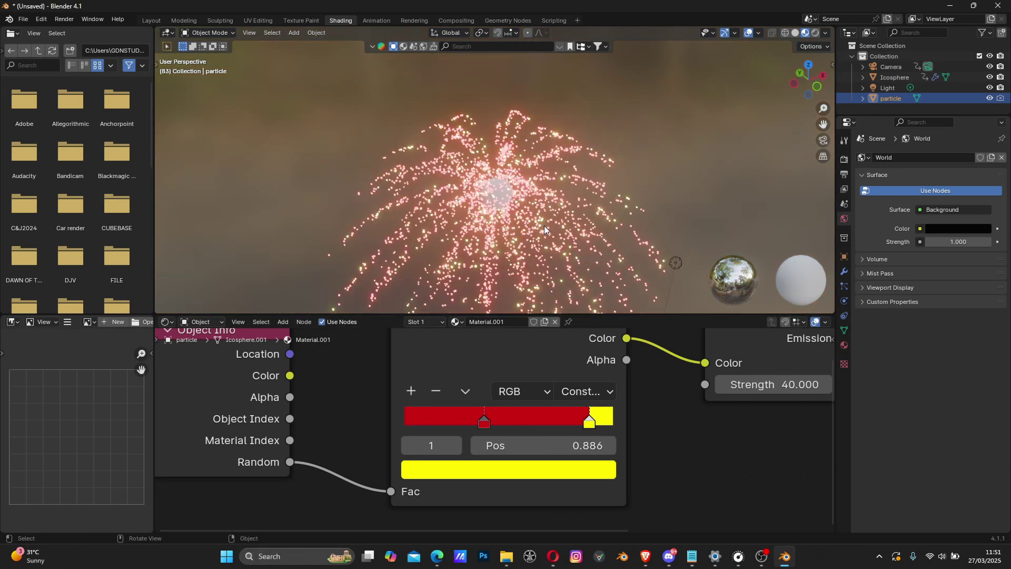
scroll(452, 242, "up", 3)
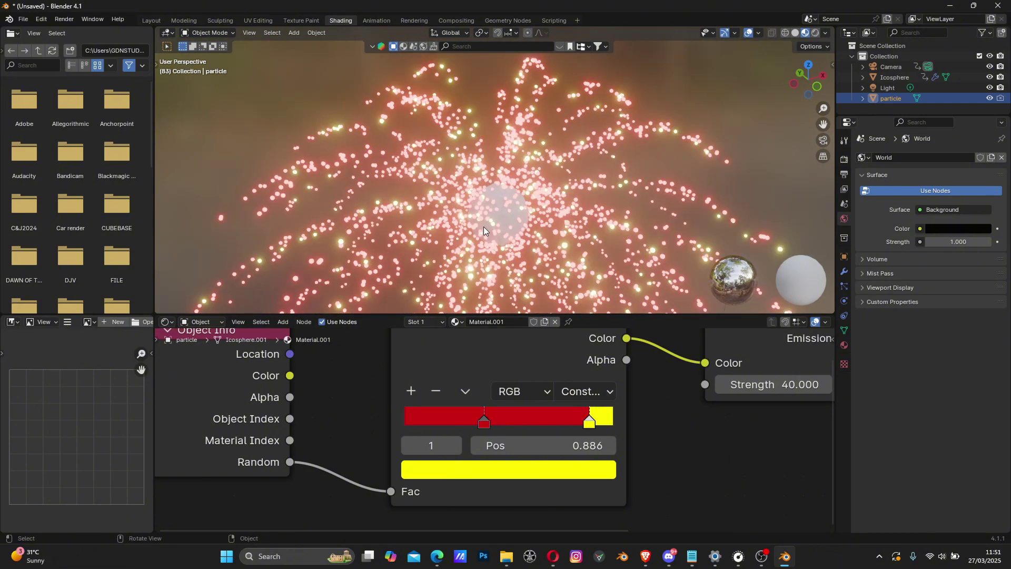
middle_click_drag(503, 225, 510, 167, "shift")
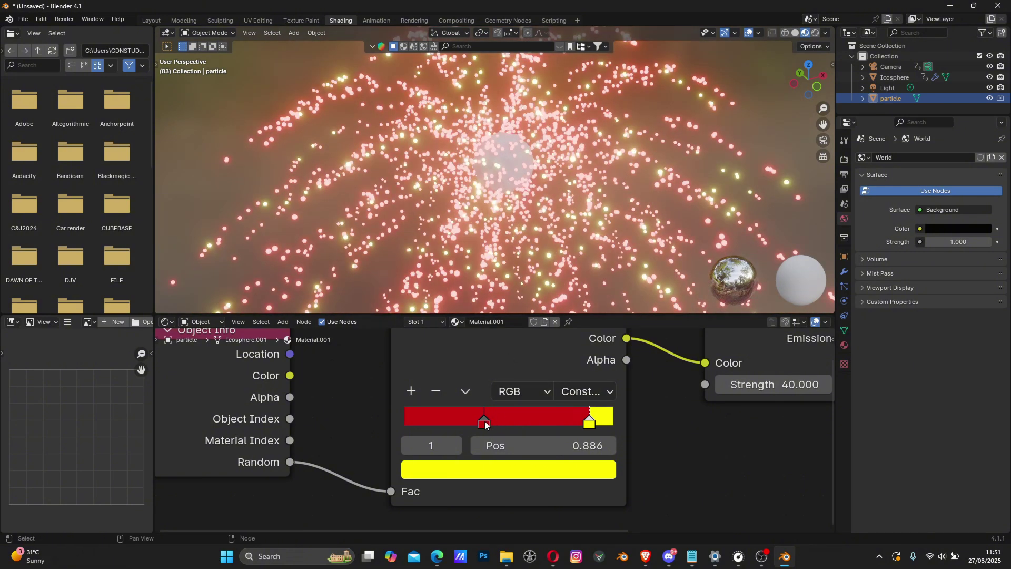
- Move the Color Ramp's yellow stop to just past the middle of the ramp and its red stop to position 0.232
mouse_move(484, 425)
left_mouse_down()
mouse_move(533, 425)
mouse_move(475, 425)
left_mouse_up()
left_click_drag(590, 425, 515, 420)
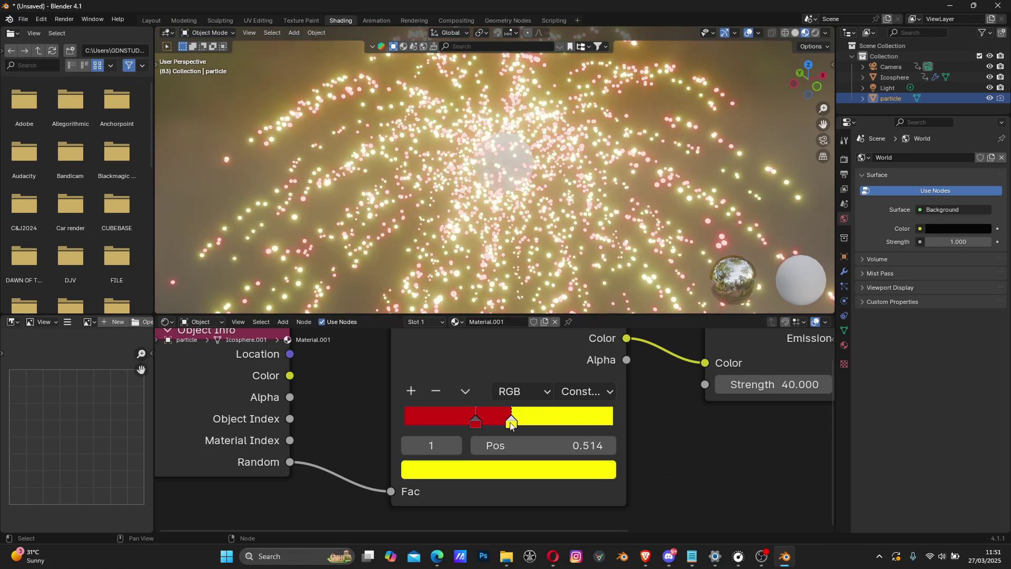
scroll(476, 176, "down", 3)
middle_click_drag(477, 178, 539, 167)
scroll(539, 167, "up", 3)
left_click_drag(471, 429, 449, 426)
- Set the Color Ramp's interpolation to Ease and spread its stops farther apart, with the red one at 0.209
left_click(582, 392)
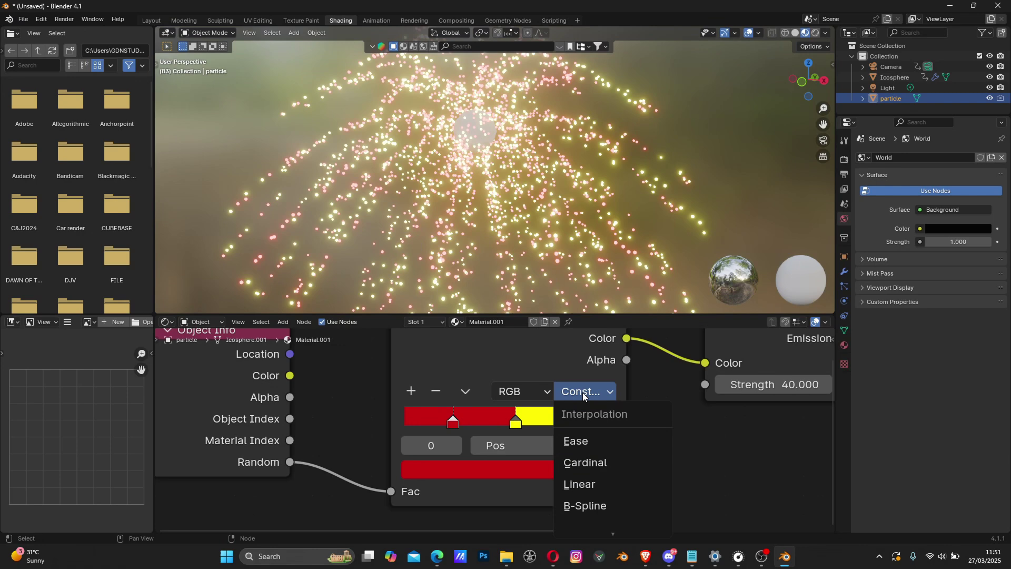
left_click(587, 440)
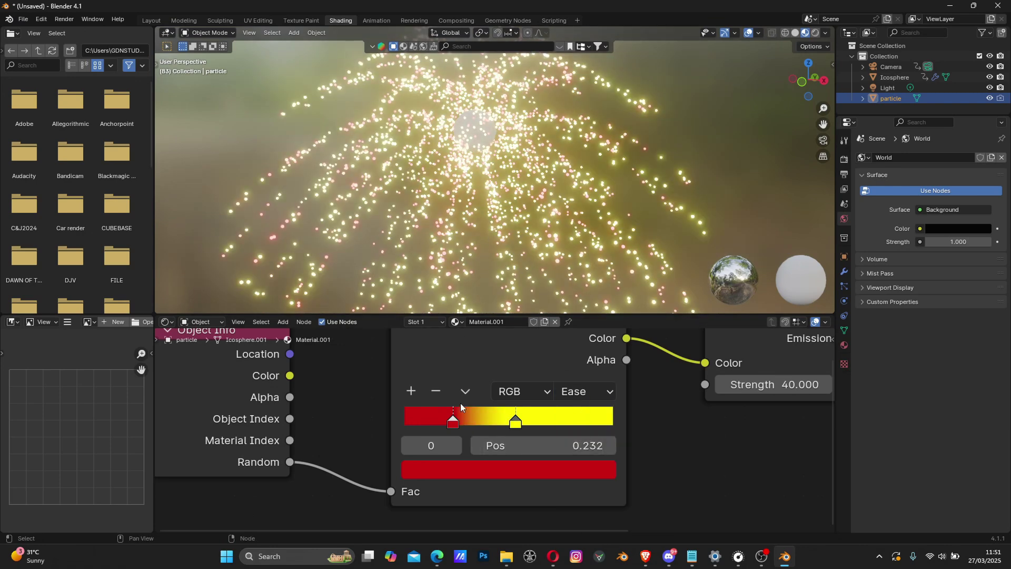
left_click_drag(514, 421, 530, 420)
left_click_drag(449, 428, 460, 427)
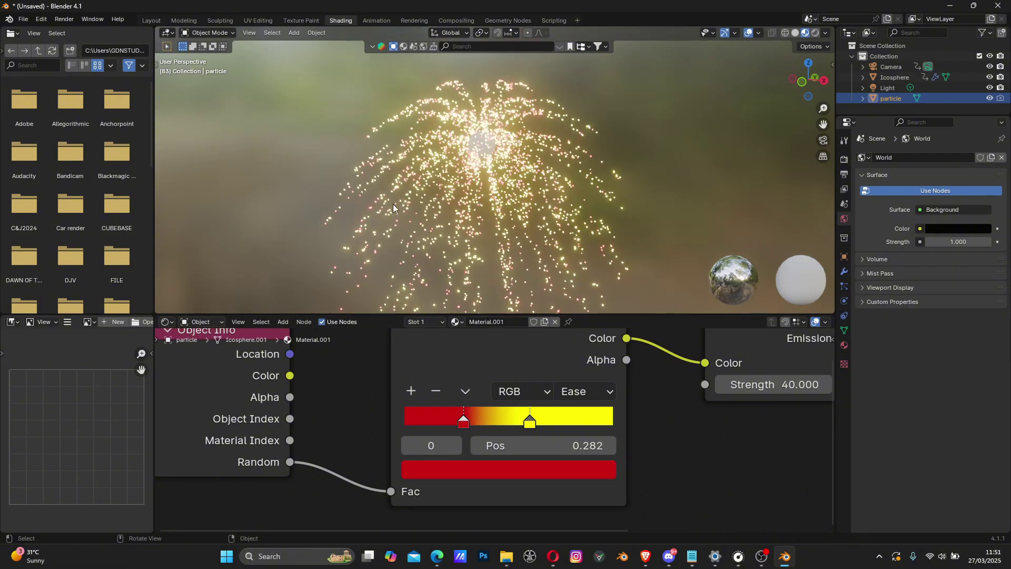
left_click_drag(528, 424, 546, 421)
left_click_drag(462, 423, 437, 418)
- Add a bright green stop at position 0.480 between the red and yellow stops, and move the yellow stop to 0.791
left_click(413, 392)
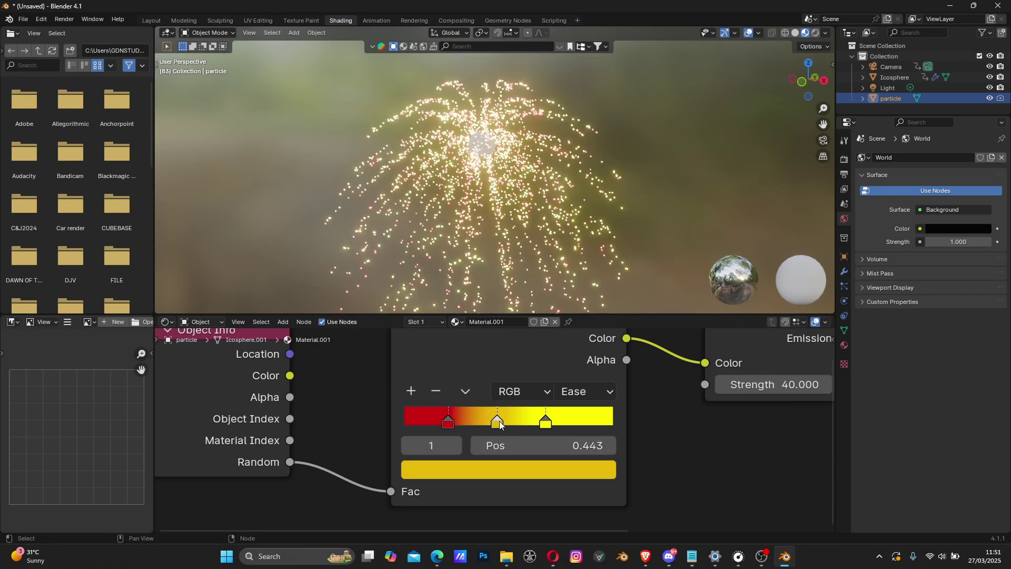
left_click(503, 466)
left_click_drag(503, 223, 429, 191)
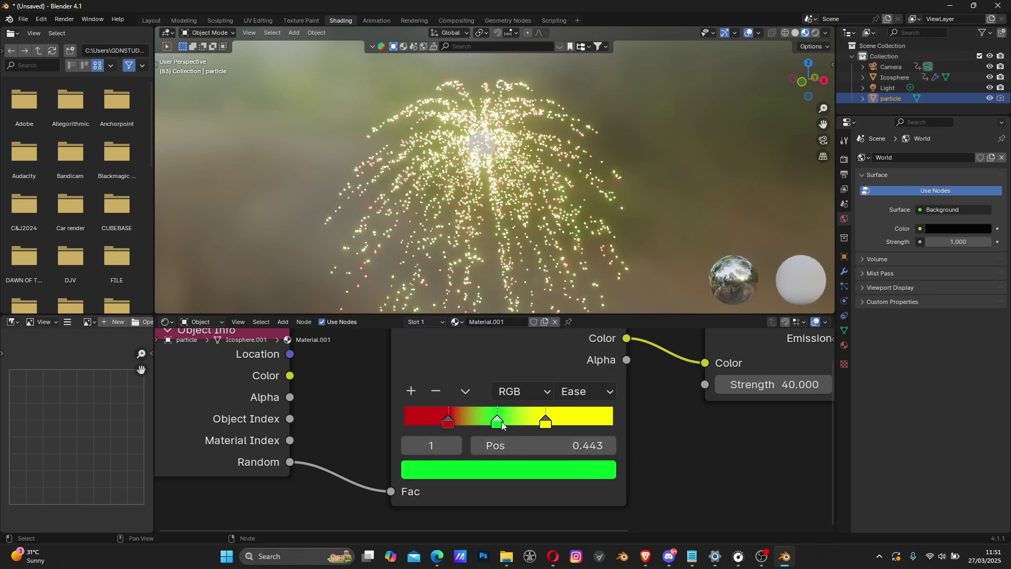
left_click_drag(546, 422, 569, 422)
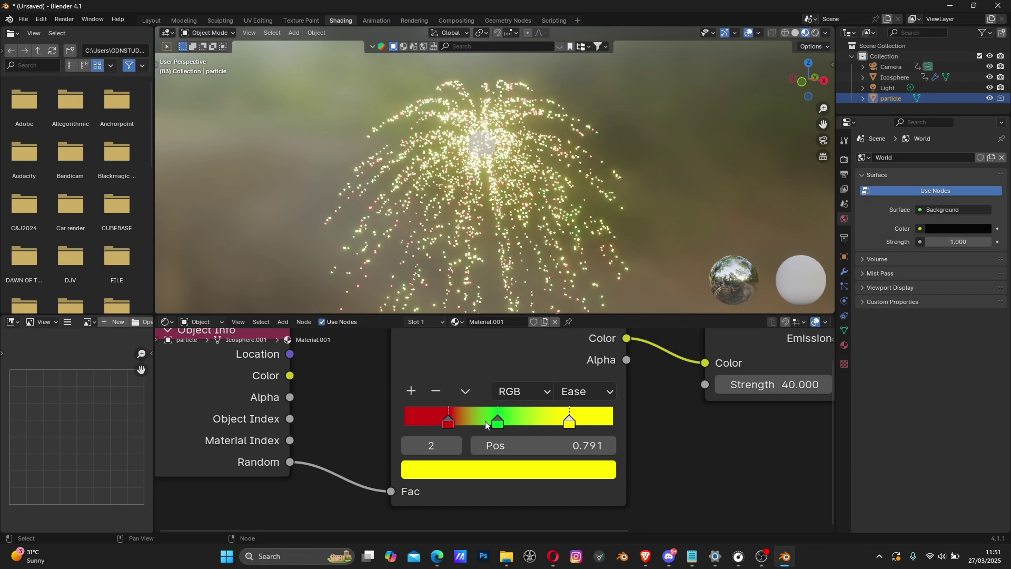
left_click_drag(499, 425, 507, 426)
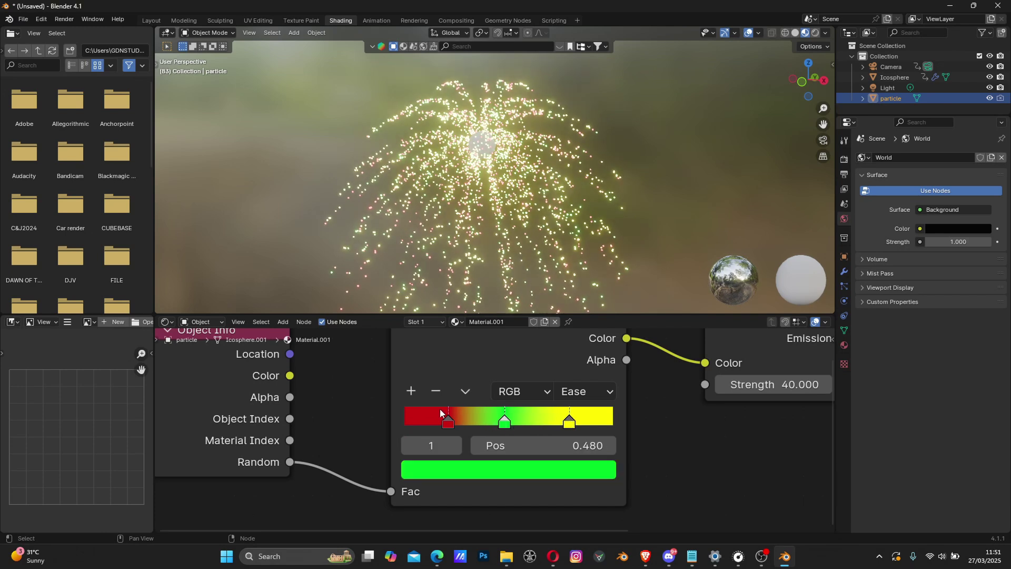
- Add a dark blue stop at position 0.344 between the red and green stops, and shift the green stop toward yellow
left_click(411, 391)
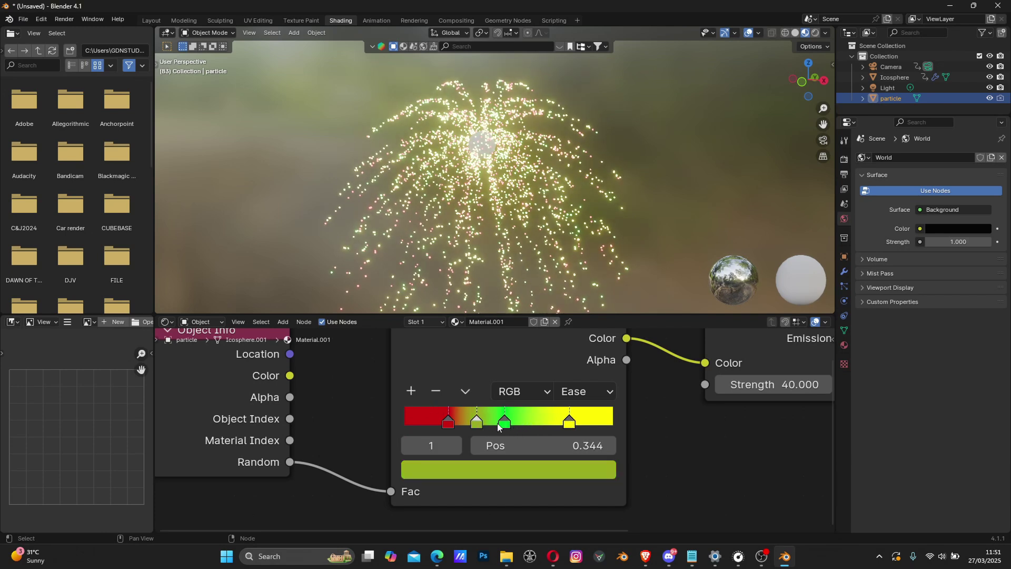
left_click_drag(504, 423, 520, 423)
left_click(478, 423)
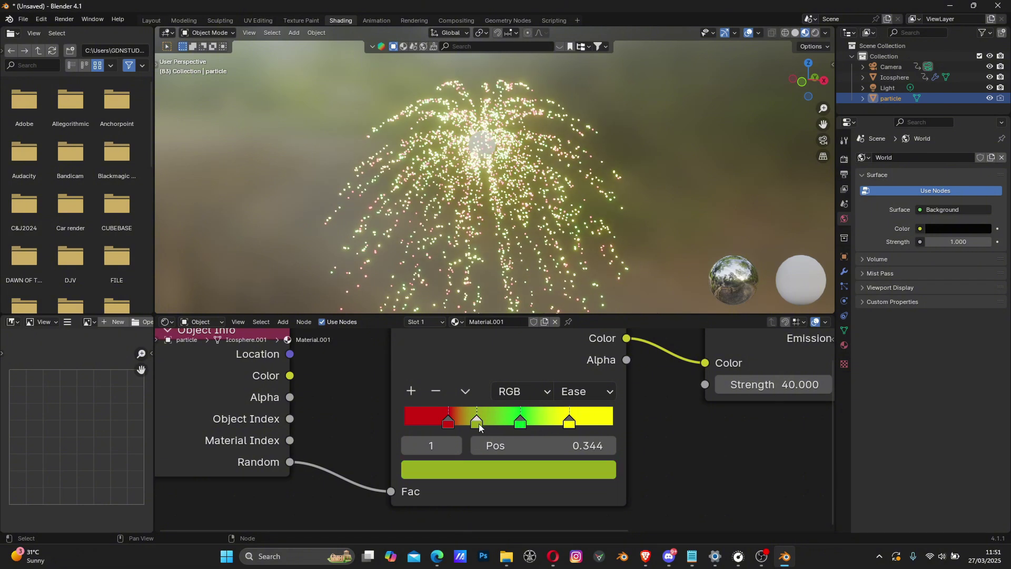
left_click(493, 470)
left_click_drag(511, 264, 560, 195)
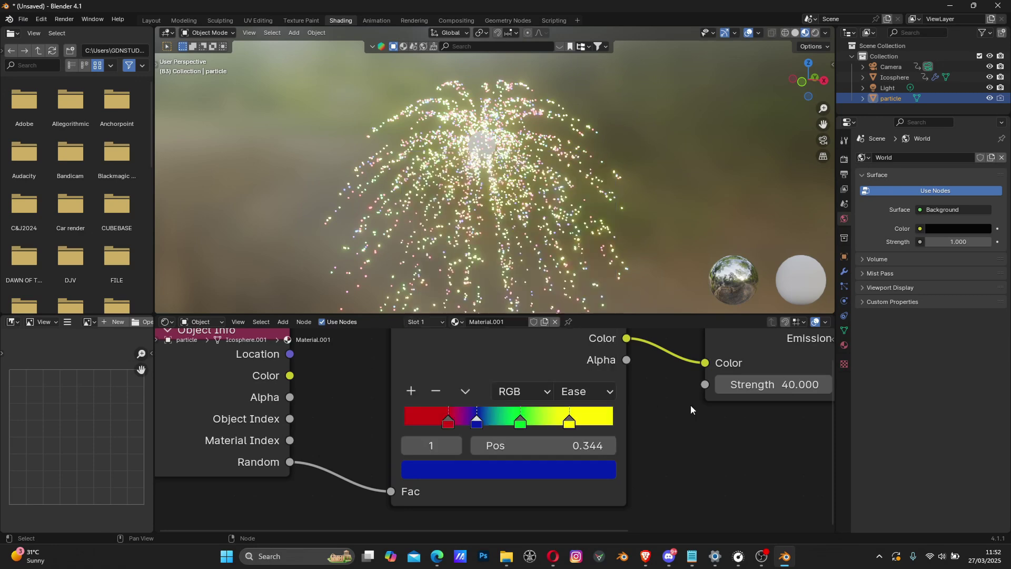
- Set the Color Ramp's interpolation to Constant and inspect the particle colours up close
left_click(583, 395)
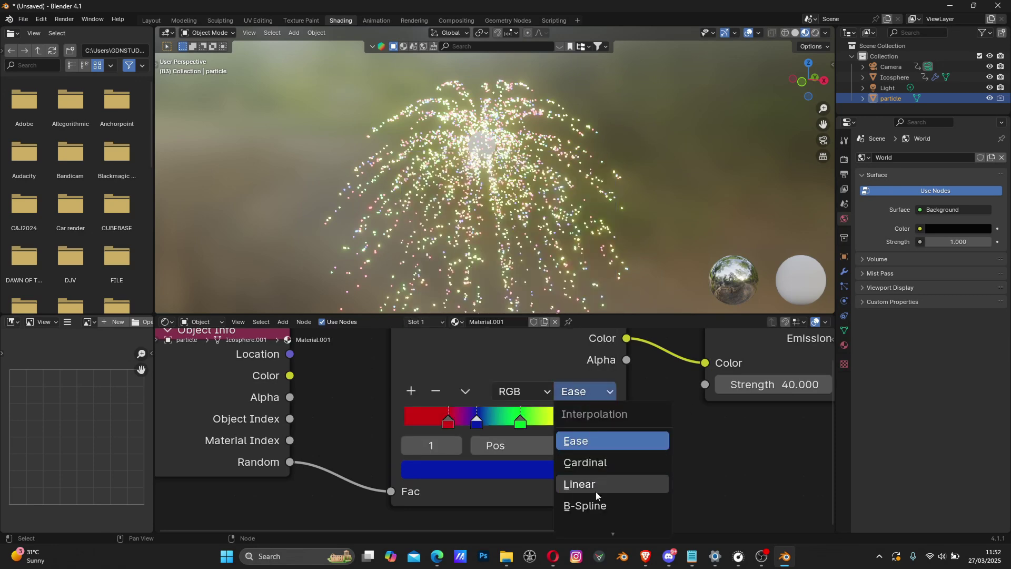
left_click(600, 521)
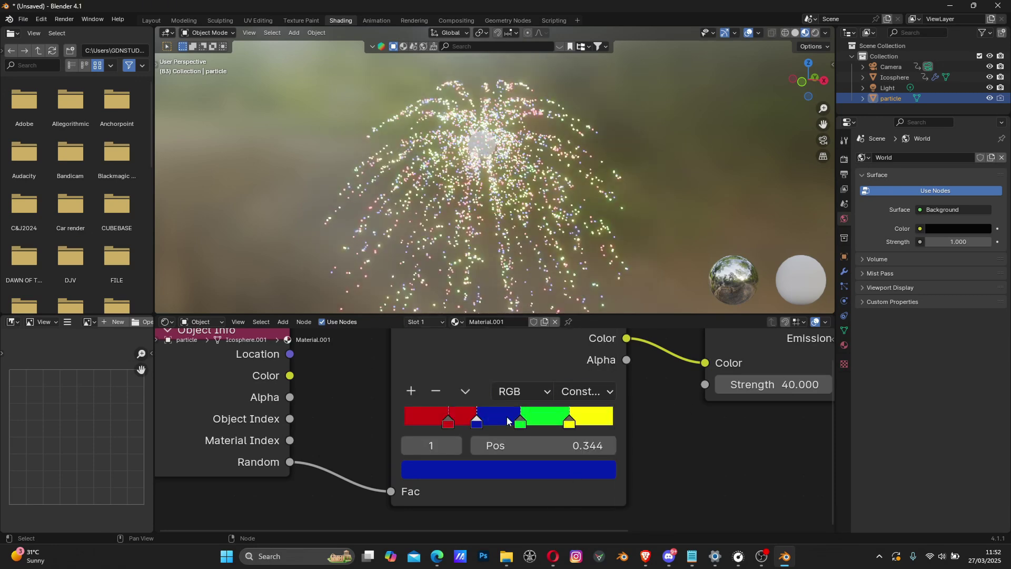
scroll(490, 219, "up", 4)
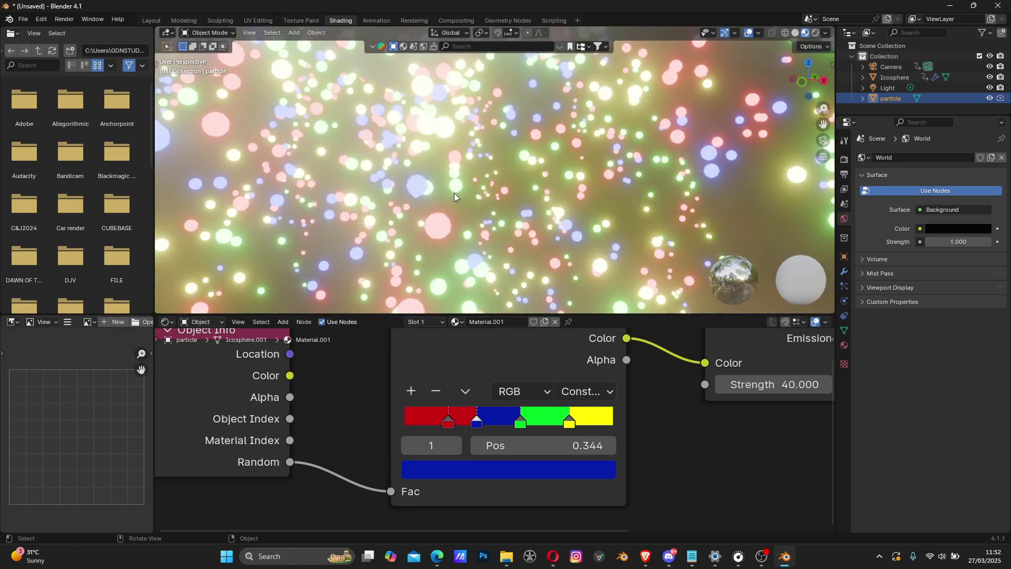
middle_click_drag(454, 193, 498, 268)
scroll(450, 178, "down", 2)
scroll(503, 240, "down", 3)
scroll(500, 232, "down", 5)
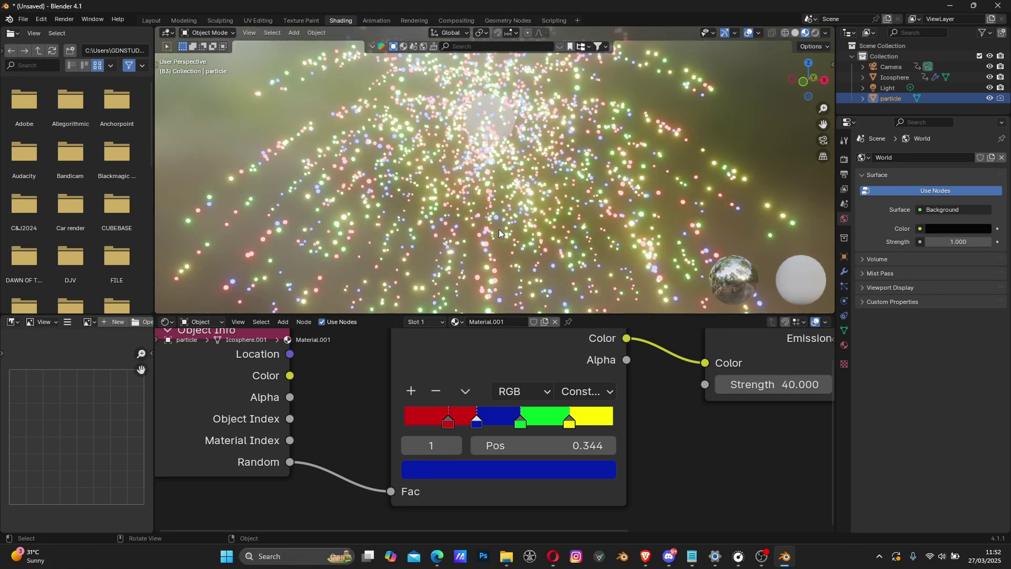
scroll(485, 195, "up", 3)
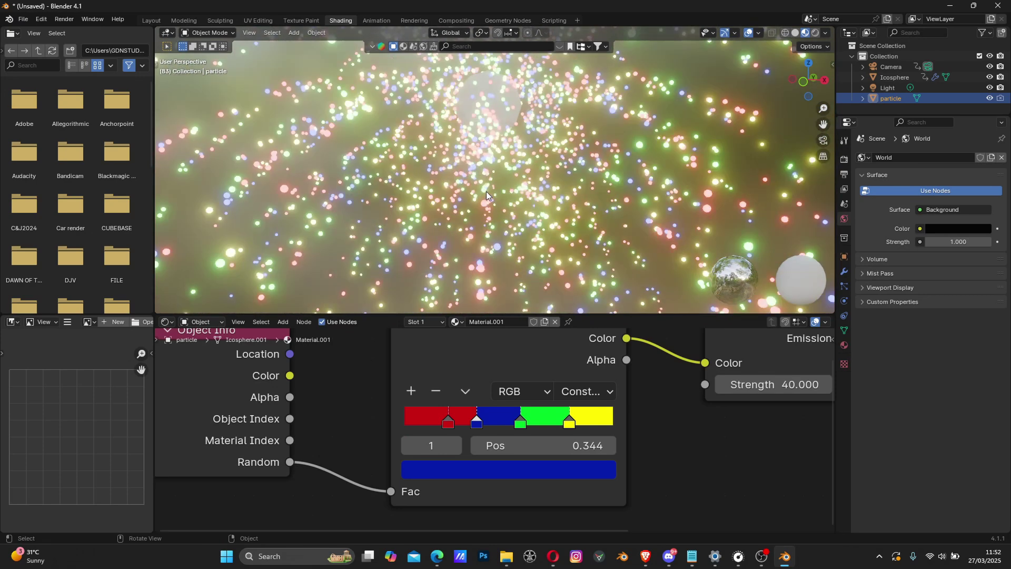
- Remove the dark blue stop from the Color Ramp, leaving the red, green and yellow stops
left_click_drag(477, 424, 484, 427)
left_click(436, 393)
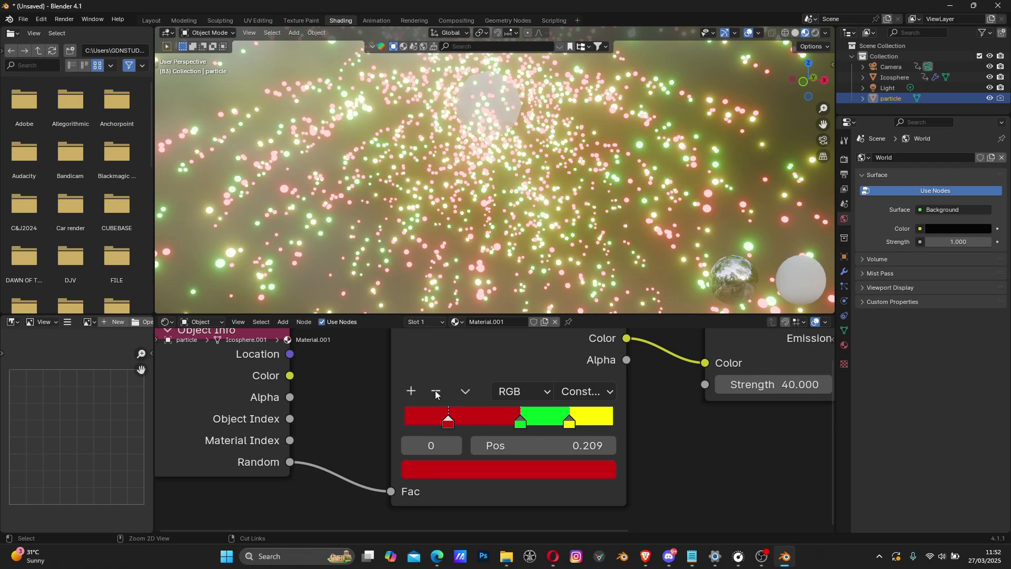
scroll(490, 206, "down", 4)
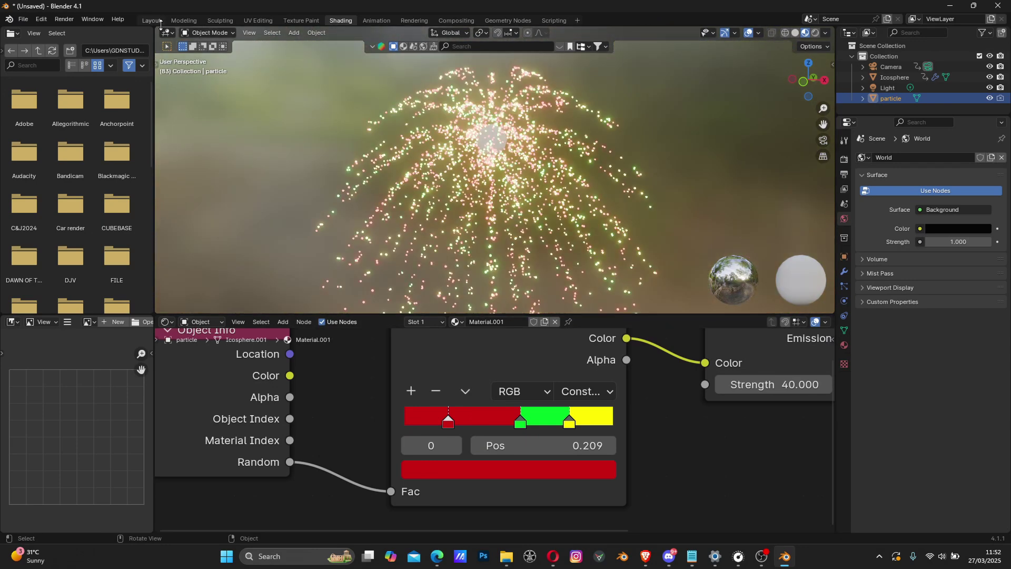
- Return to the Layout workspace and play the fireworks animation from the first frame
left_click(153, 21)
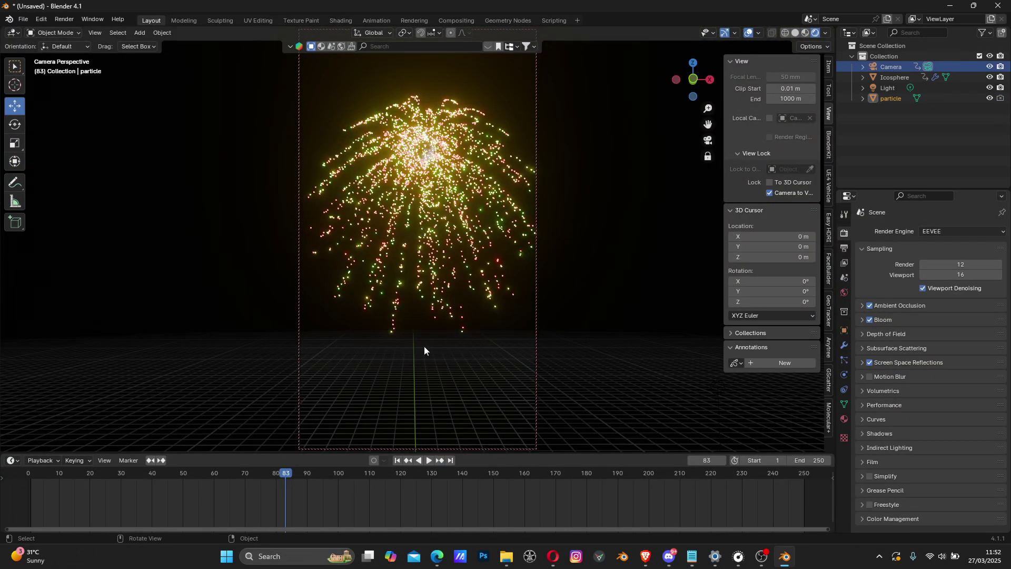
left_click(397, 460)
key("space")
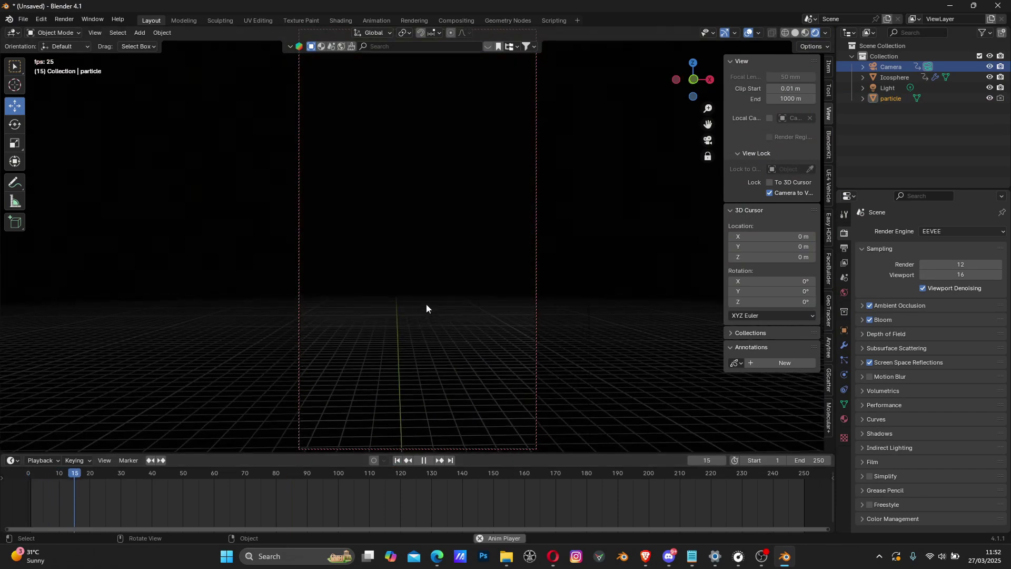